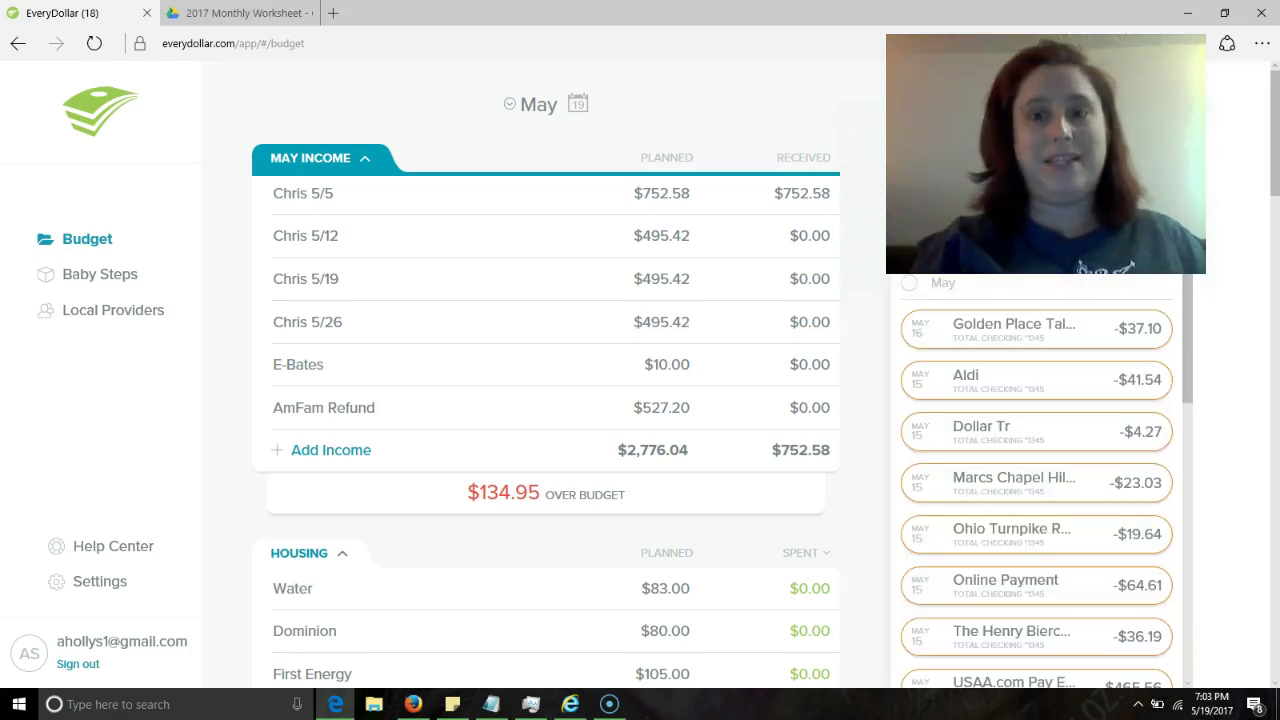
# - Track the May 12 Viking Forge deposit of $703.07 to the 5/12 paycheck line in May Income
pyautogui.moveTo(1183, 362); pyautogui.dragTo(1200, 477)
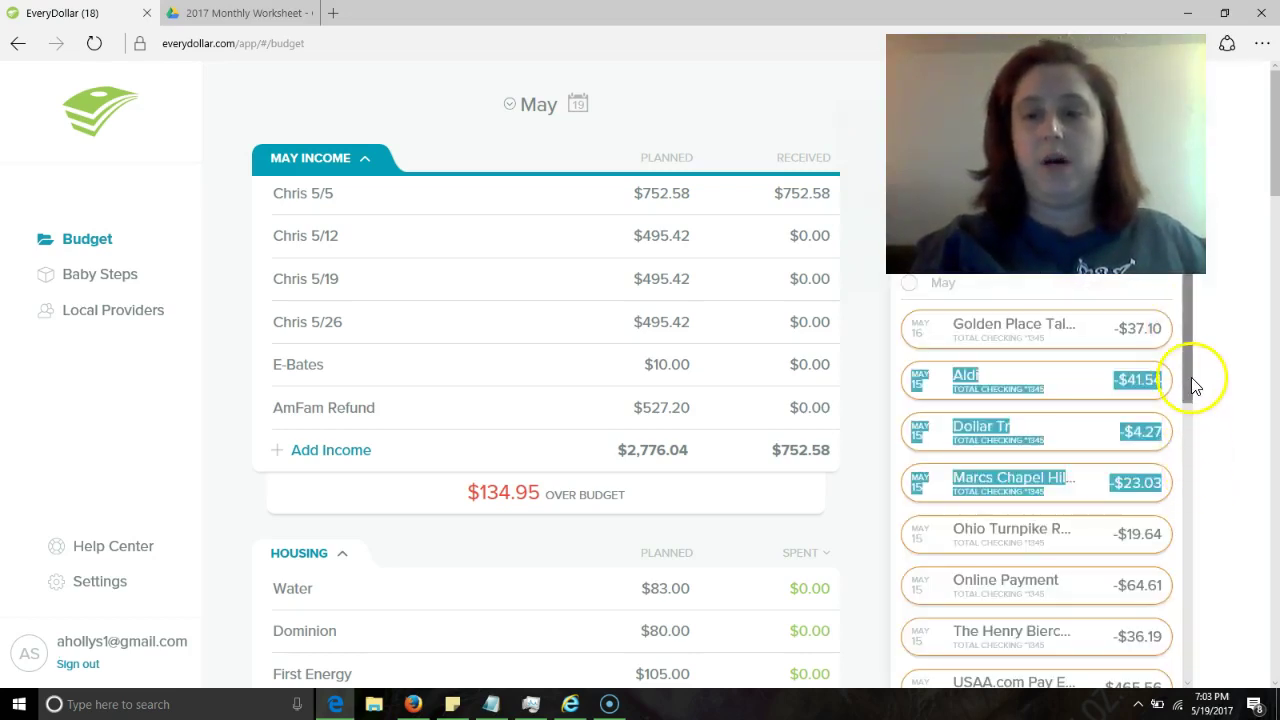
pyautogui.moveTo(1194, 371); pyautogui.dragTo(1195, 513)
pyautogui.scroll(3, 1194, 663)
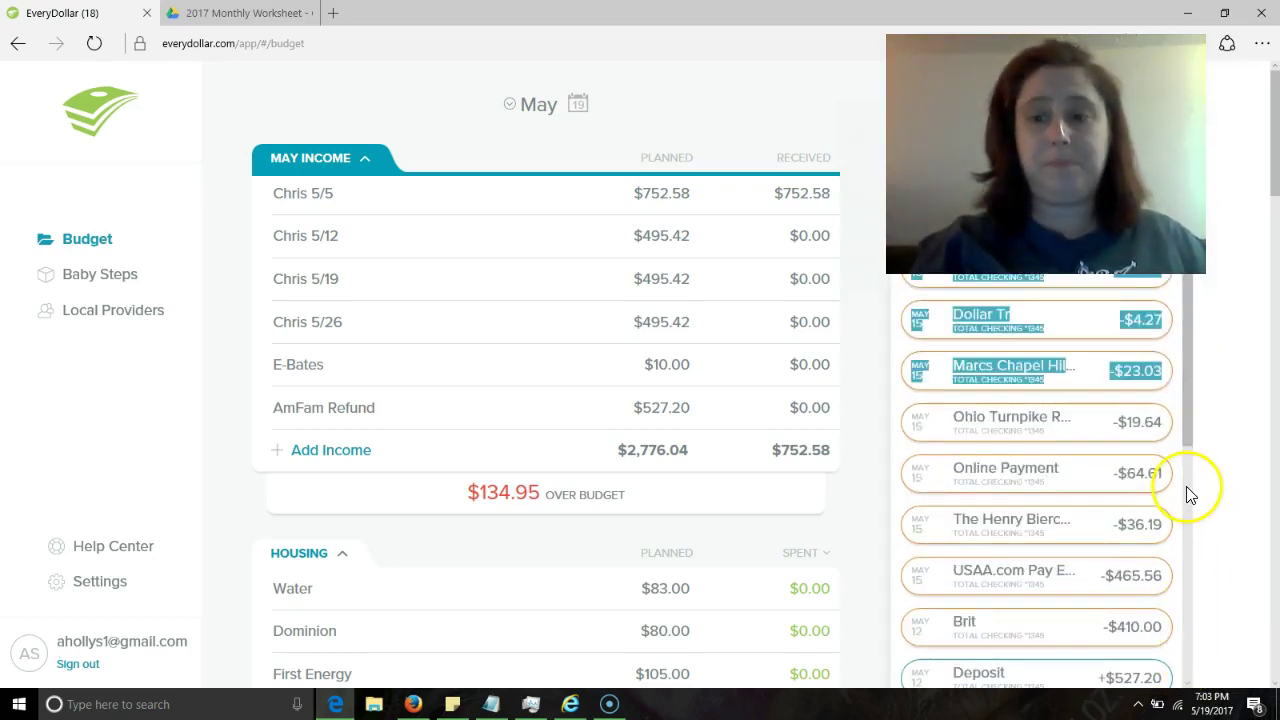
pyautogui.moveTo(1190, 440); pyautogui.dragTo(1186, 651)
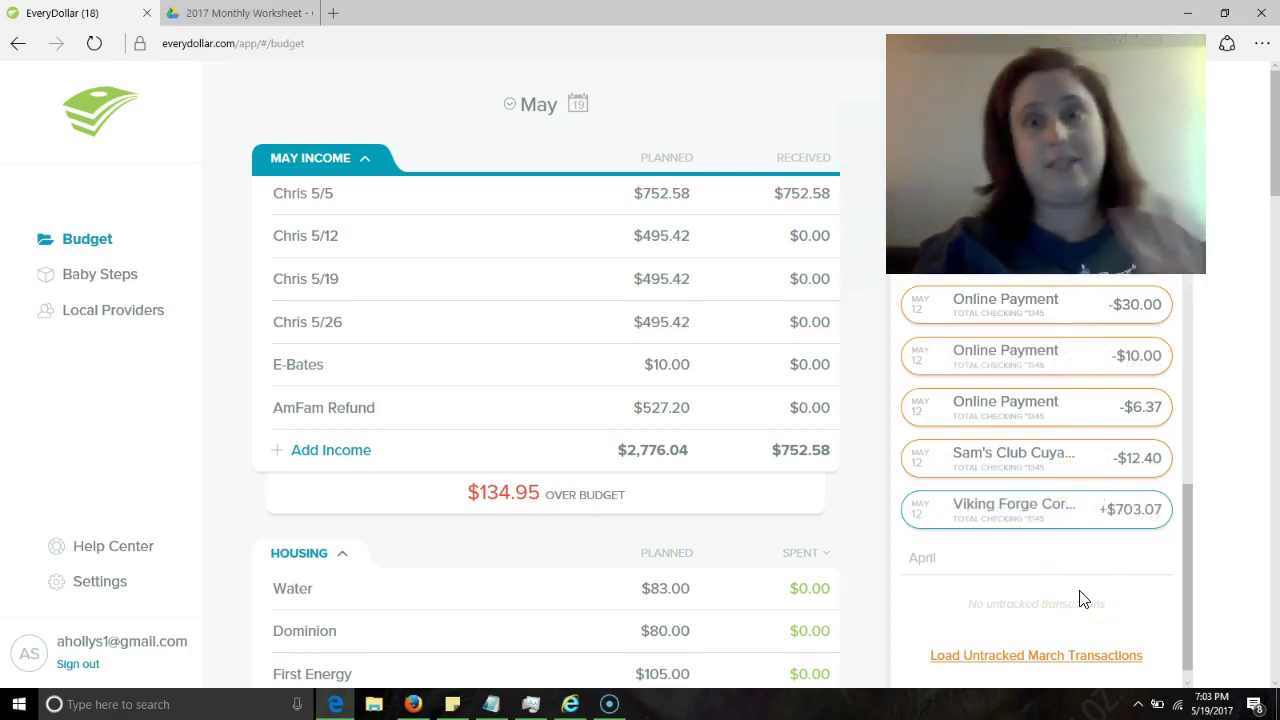
pyautogui.moveTo(1055, 528); pyautogui.dragTo(592, 240)
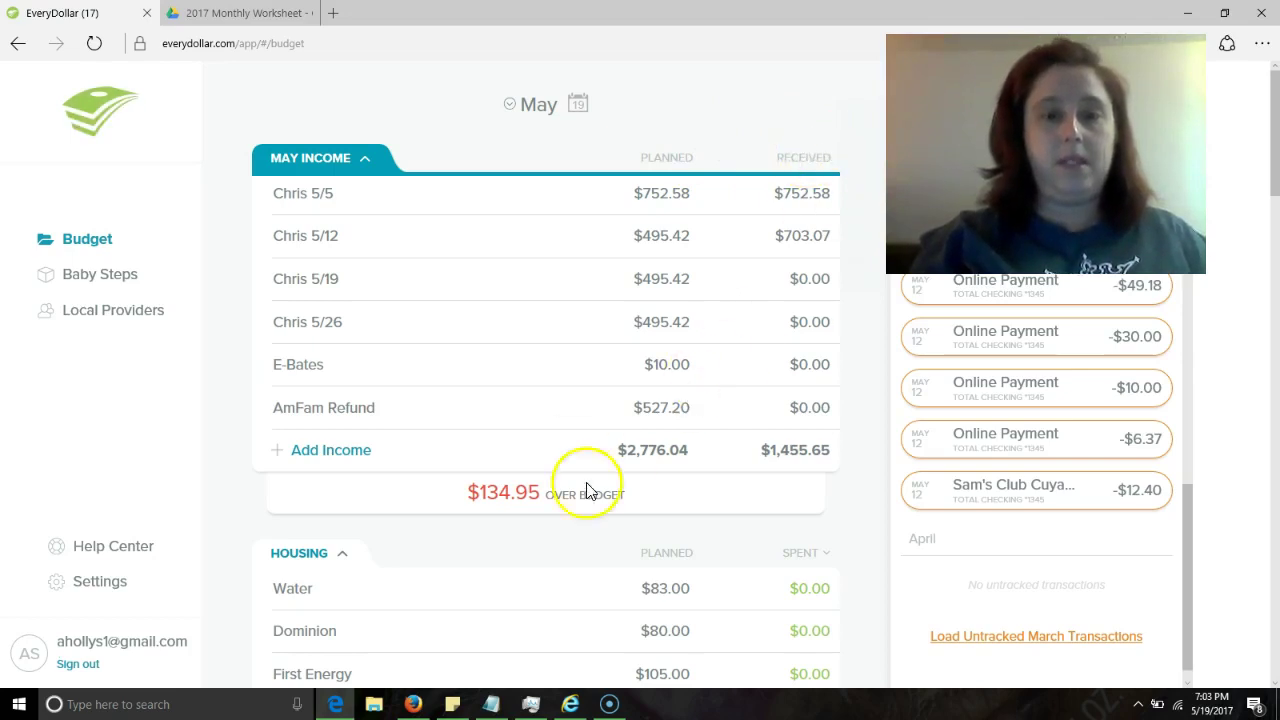
# - Clear the planned amount of the 5/12 paycheck line in May Income
pyautogui.click(690, 245)
pyautogui.press('BackSpace')
pyautogui.press('BackSpace')
pyautogui.press('BackSpace')
pyautogui.press('BackSpace')
pyautogui.press('BackSpace')
pyautogui.press('BackSpace')
pyautogui.press('BackSpace')
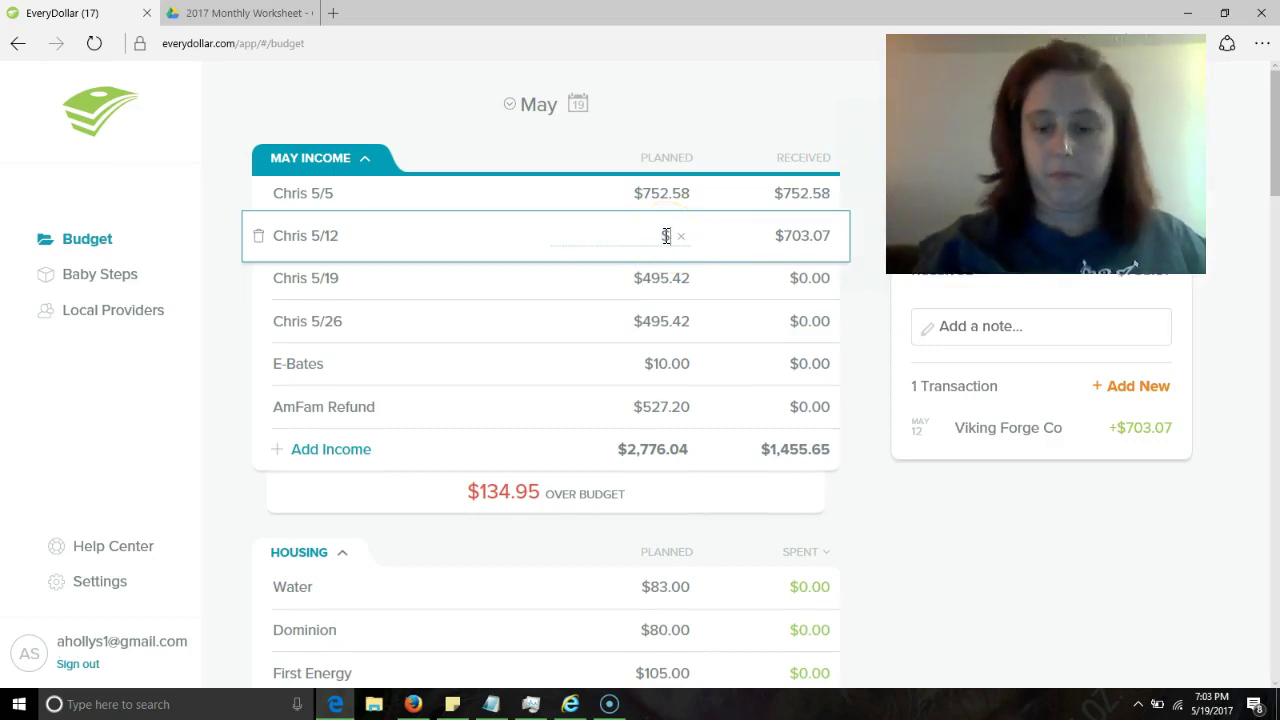
pyautogui.press('Tab')
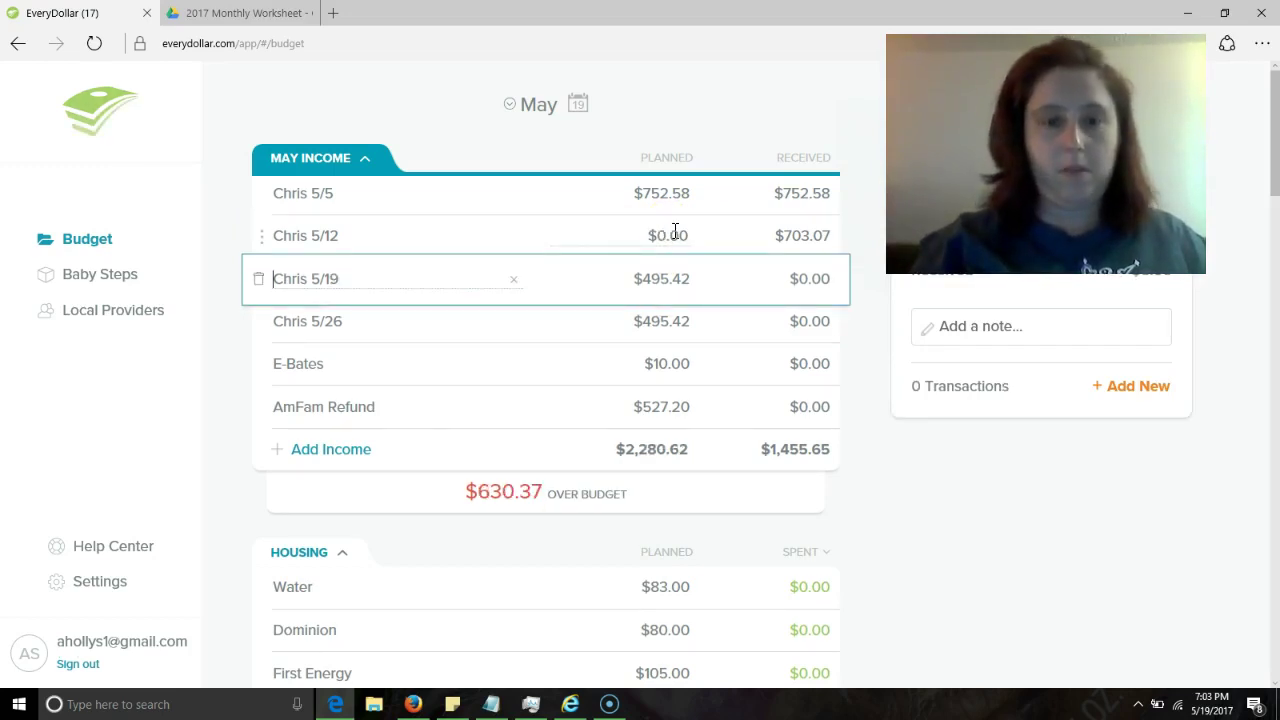
# - Set the planned amount of the 5/12 paycheck line to $703.07
pyautogui.click(676, 232)
pyautogui.click(665, 234)
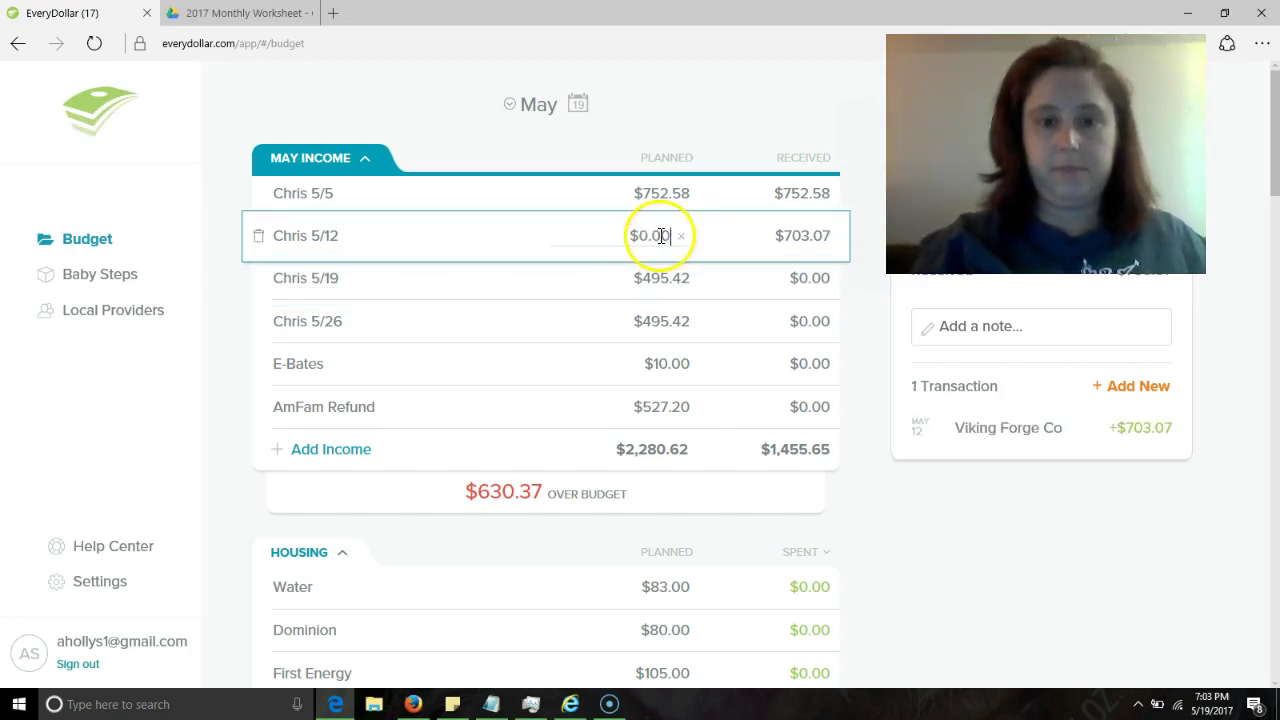
pyautogui.press('BackSpace')
pyautogui.press('BackSpace')
pyautogui.press('BackSpace')
pyautogui.press('BackSpace')
pyautogui.write('70')
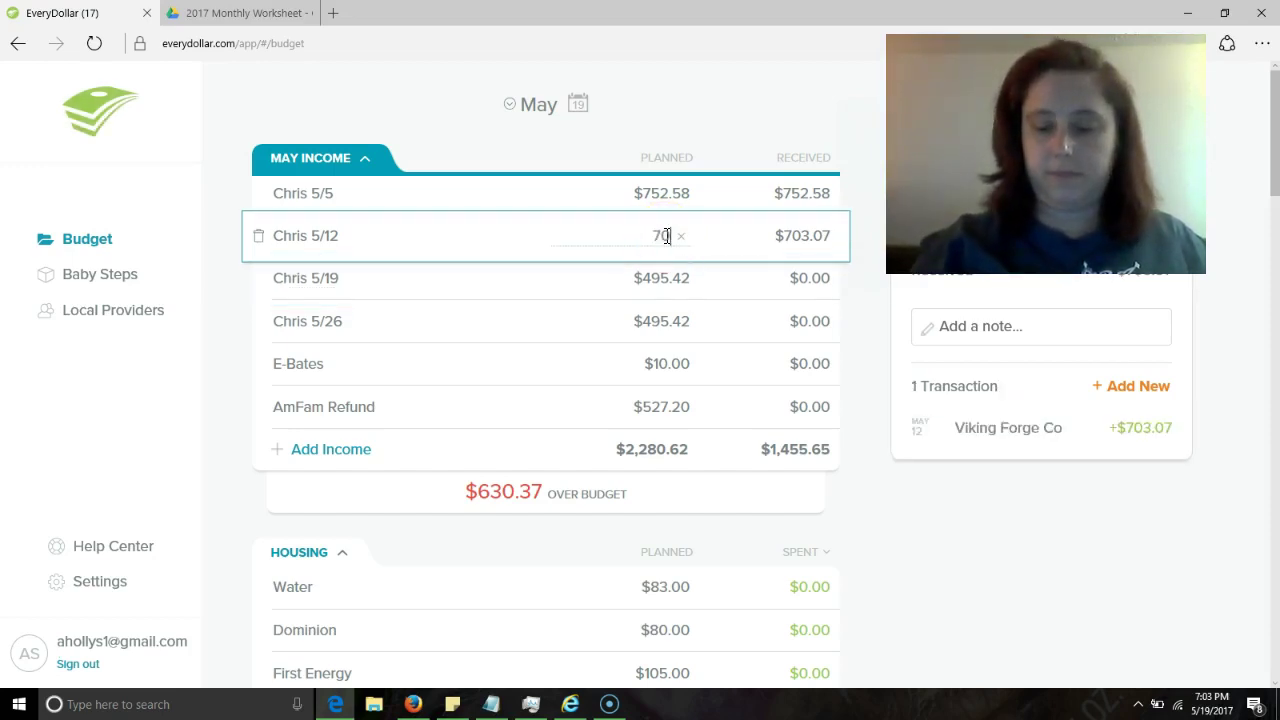
pyautogui.write('3.07')
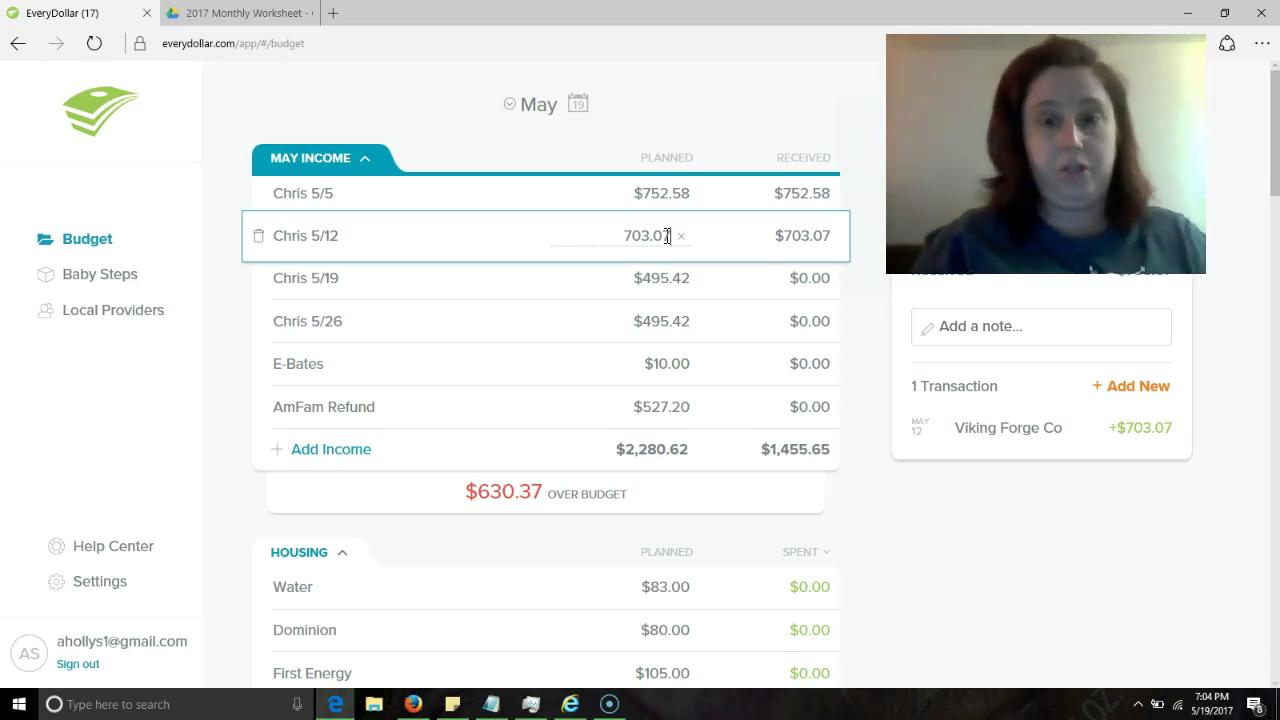
pyautogui.press('Tab')
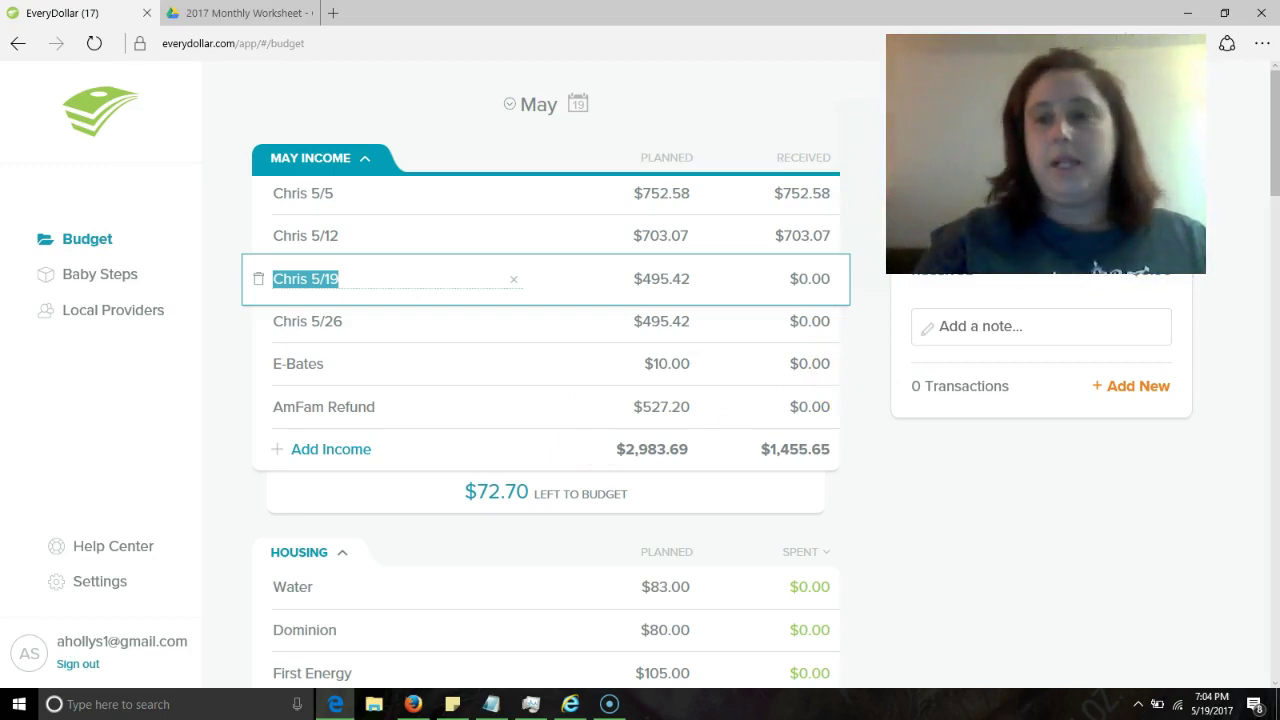
pyautogui.press('Return')
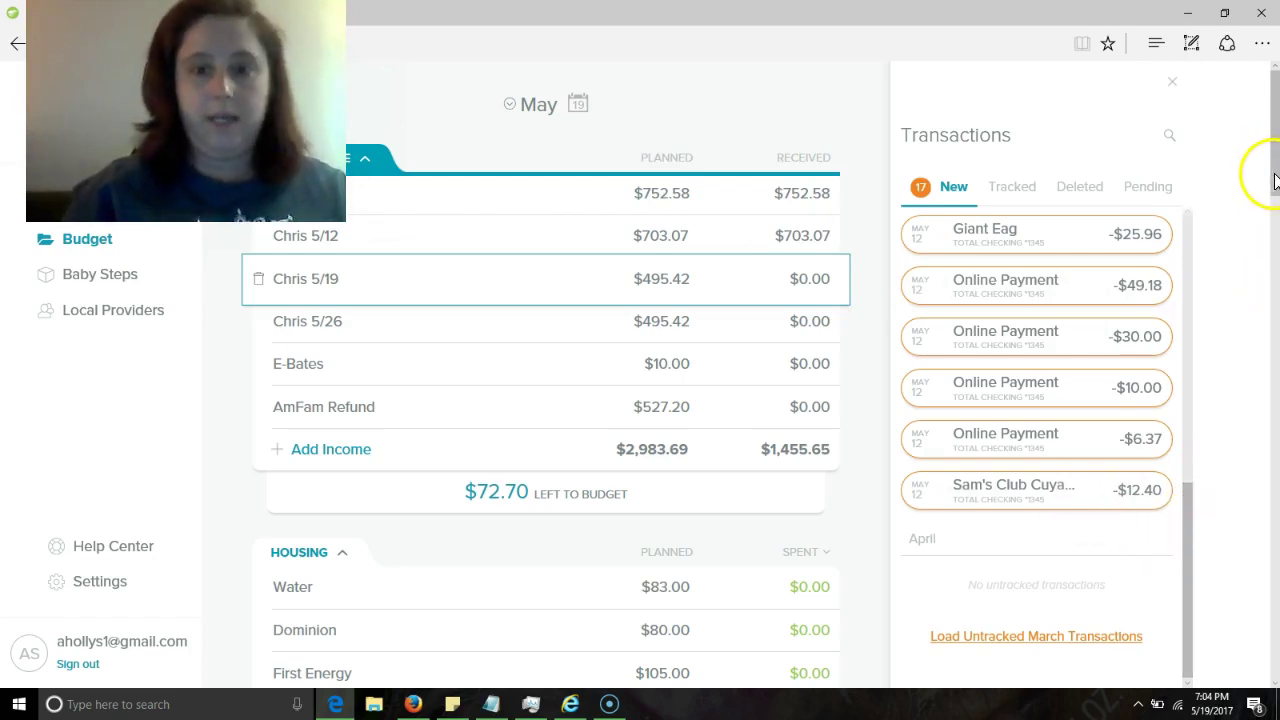
# - Track the May 12 Sam's Club transaction of $12.40 to Groceries in the Food category
pyautogui.moveTo(1273, 172); pyautogui.dragTo(1275, 230)
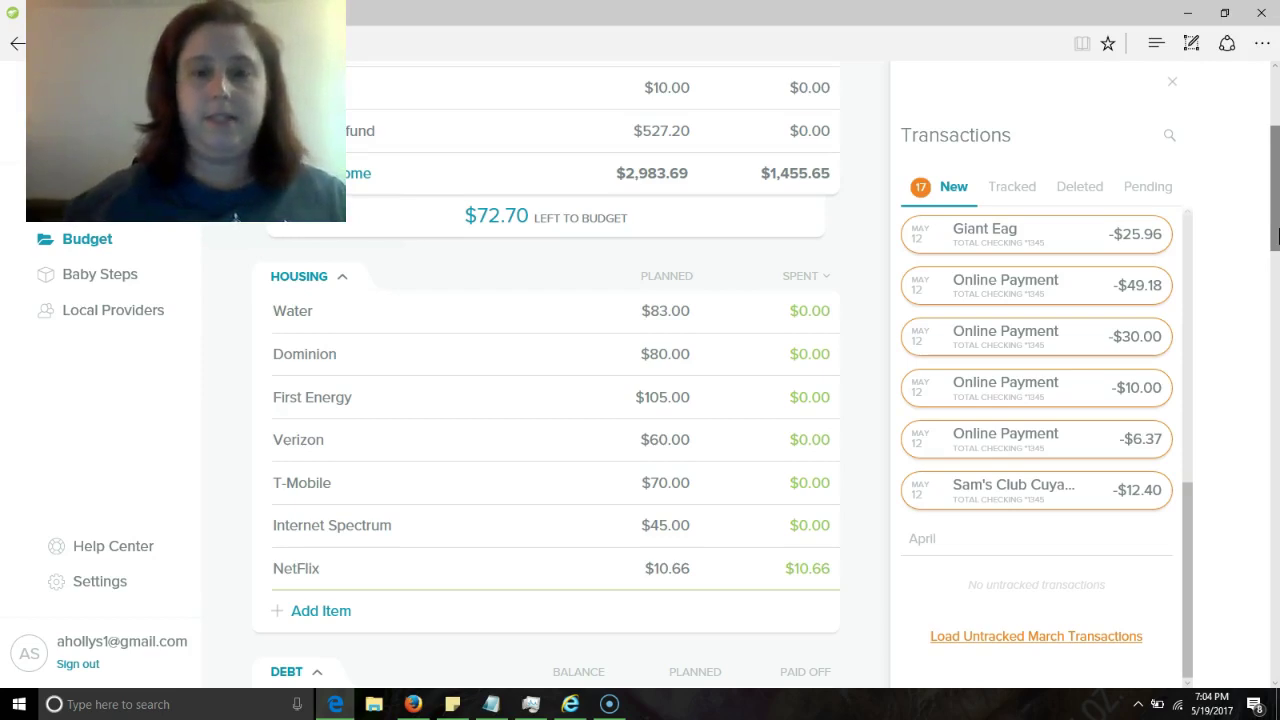
pyautogui.moveTo(1276, 236); pyautogui.dragTo(1268, 318)
pyautogui.moveTo(1063, 486)
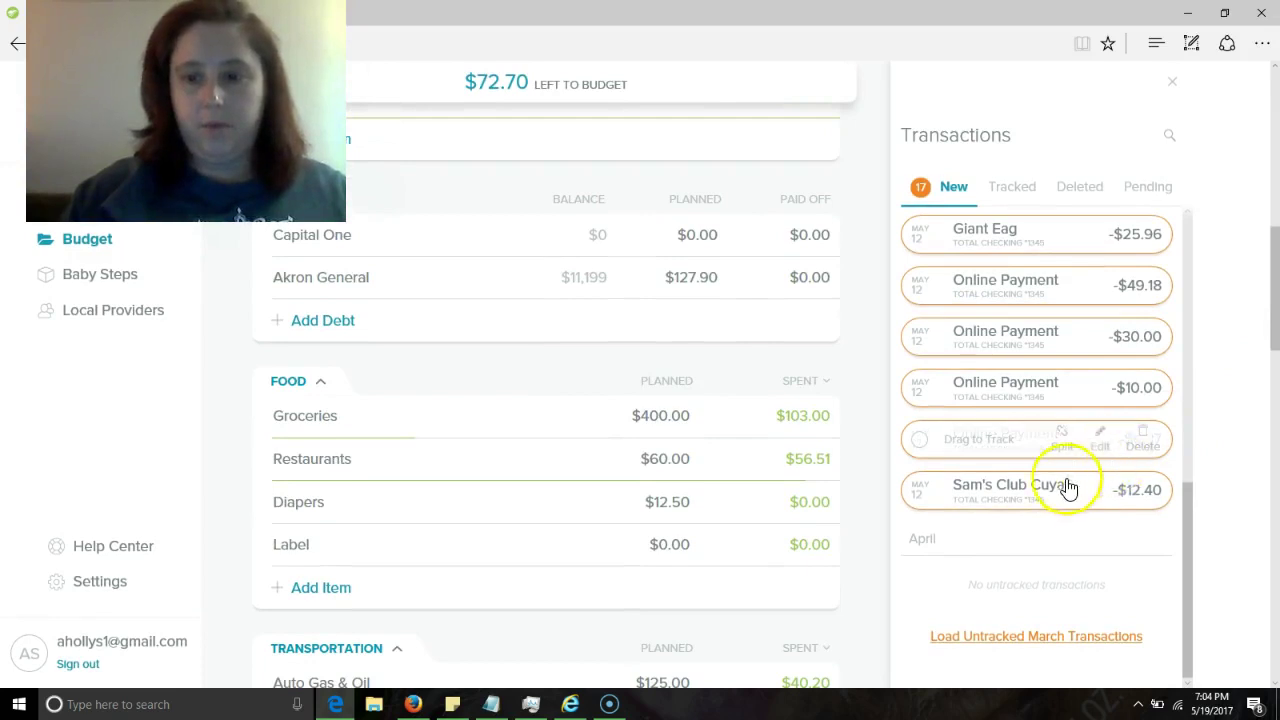
pyautogui.moveTo(1060, 488); pyautogui.dragTo(810, 422)
# - Open the $6.37 Online Payment transaction for editing and change its merchant name to Akron General
pyautogui.moveTo(994, 505)
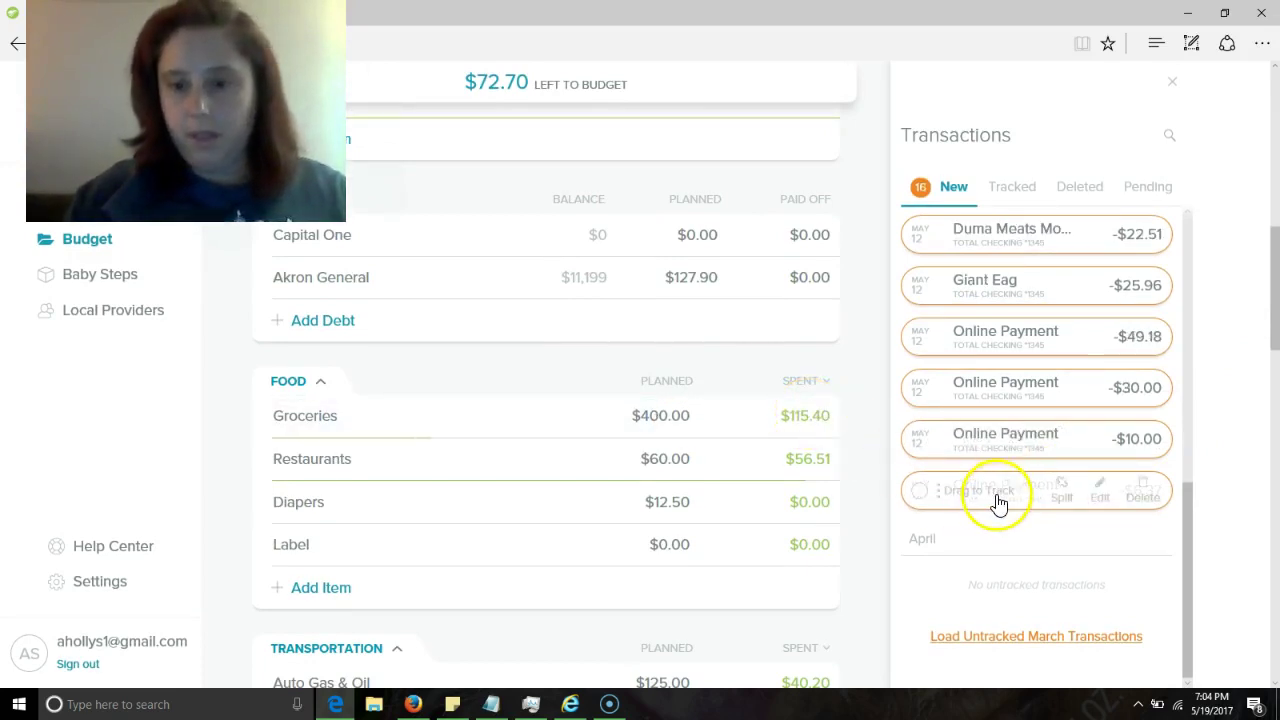
pyautogui.click(1098, 497)
pyautogui.click(1098, 497)
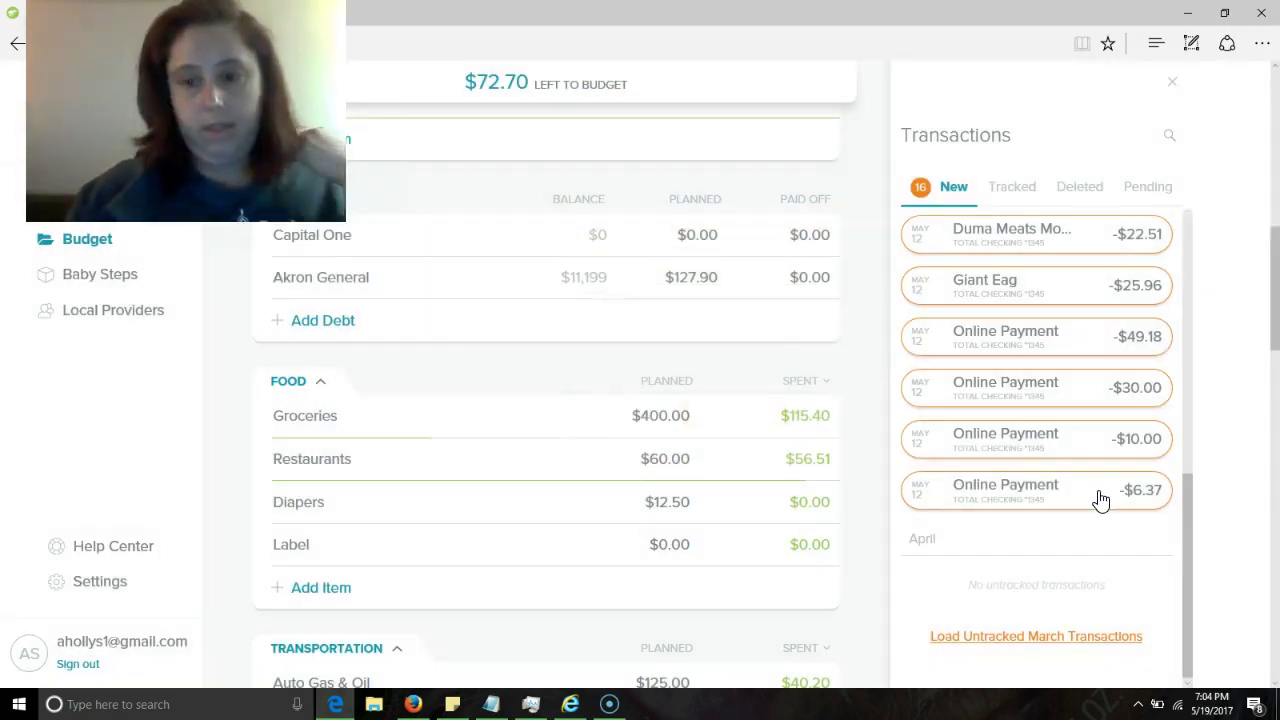
pyautogui.click(1098, 497)
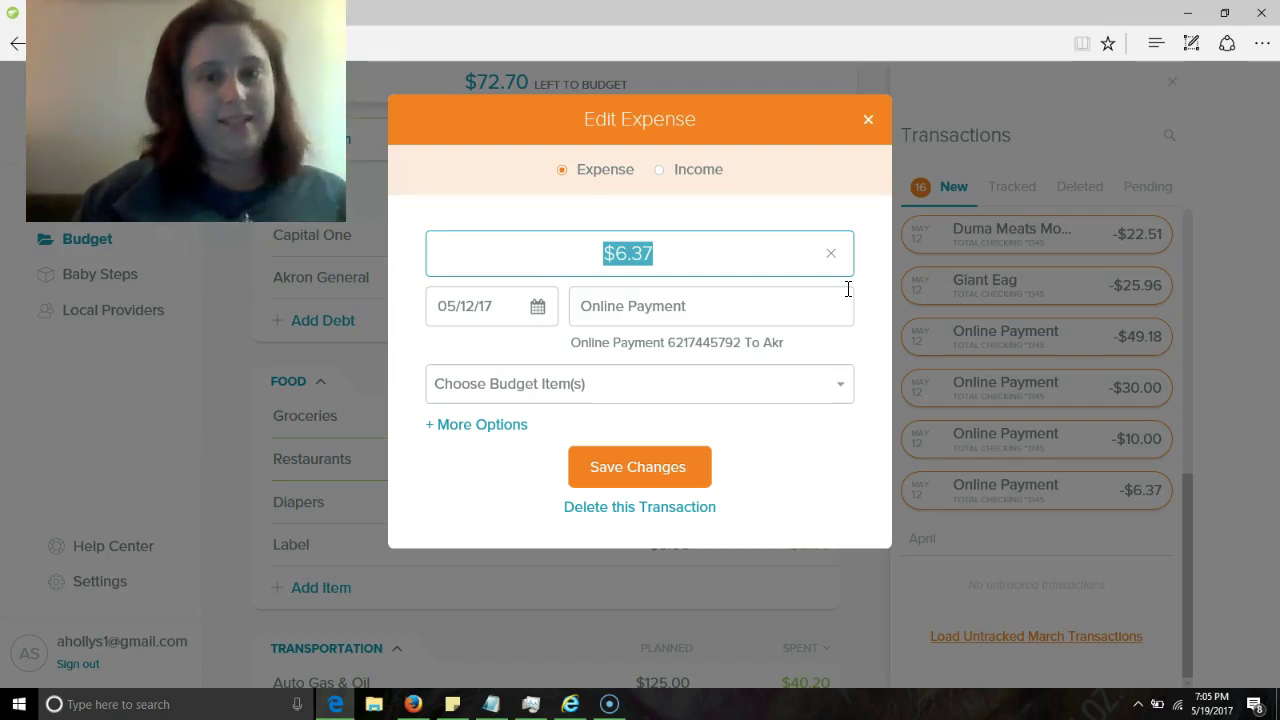
pyautogui.moveTo(700, 306); pyautogui.dragTo(528, 303)
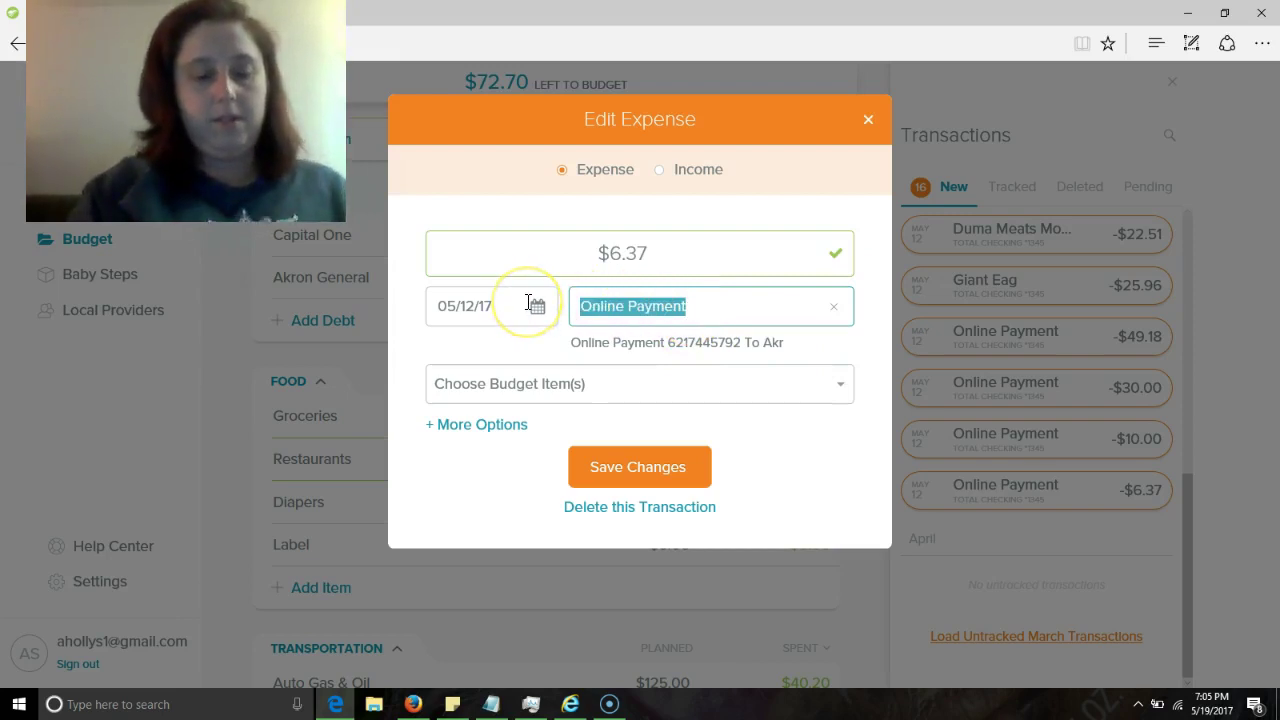
pyautogui.write('Akron ')
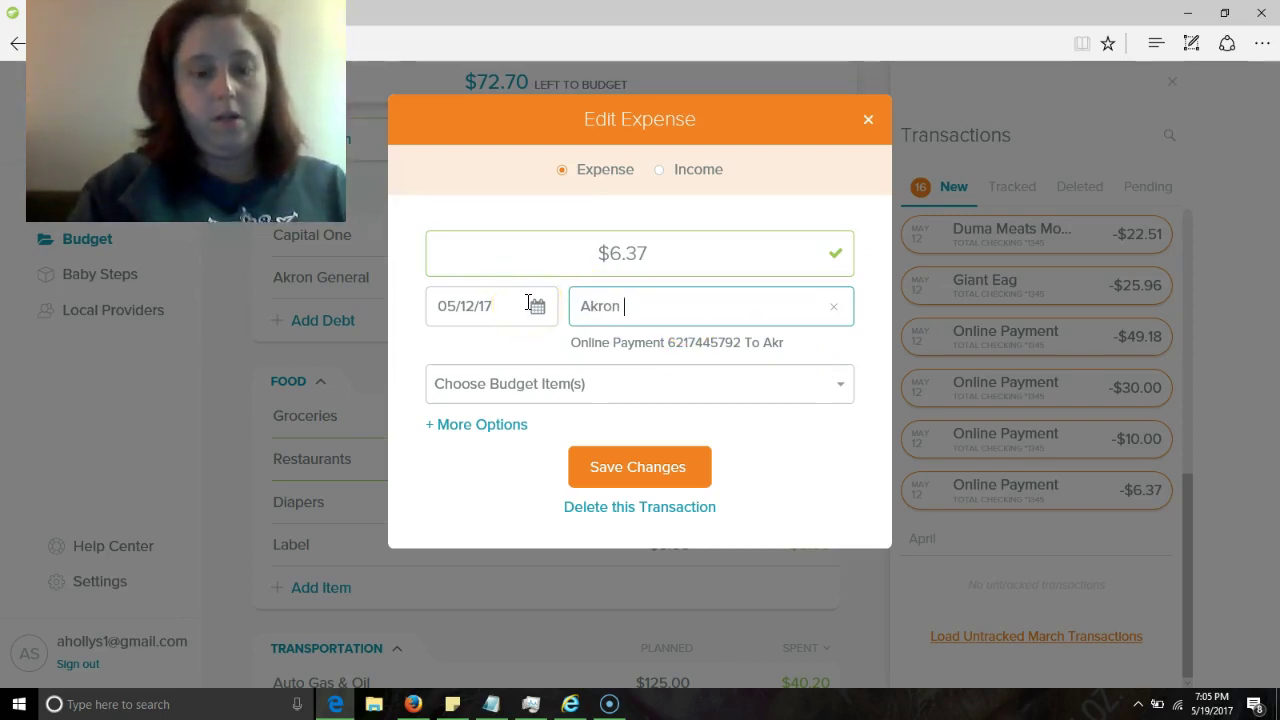
pyautogui.write('General')
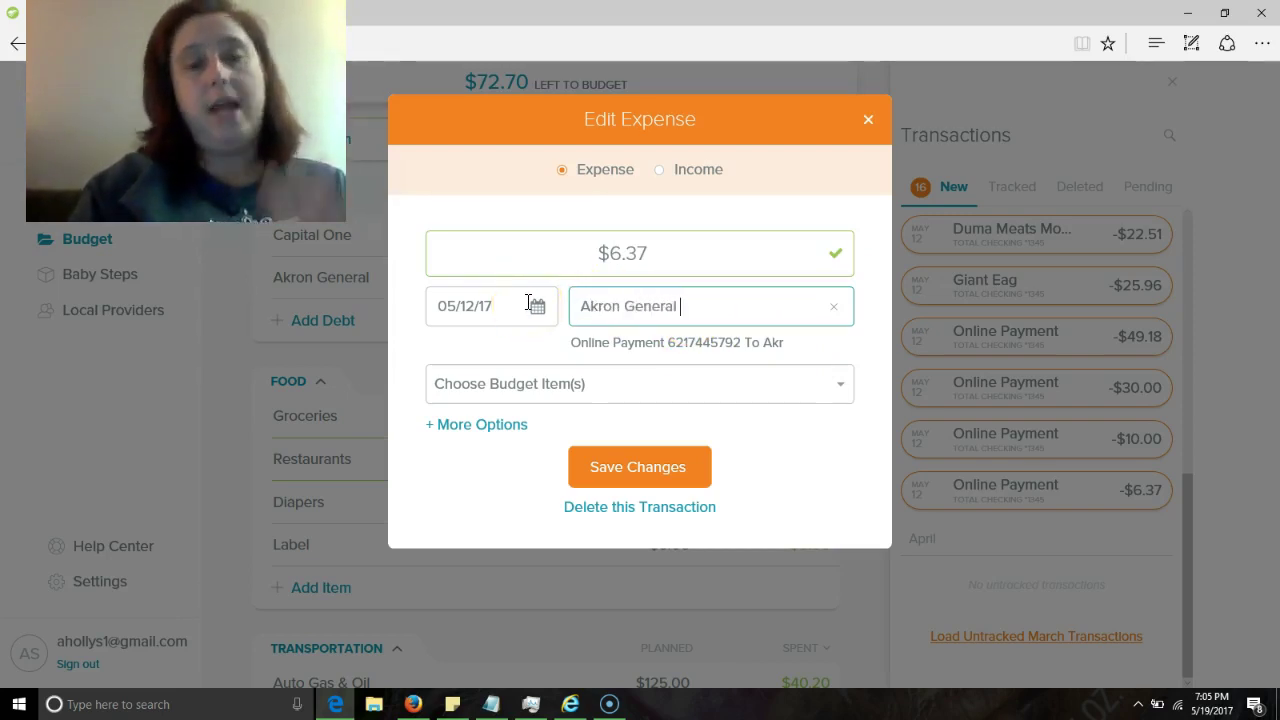
# - Assign the $6.37 expense to the Akron General debt item and track it
pyautogui.click(513, 425)
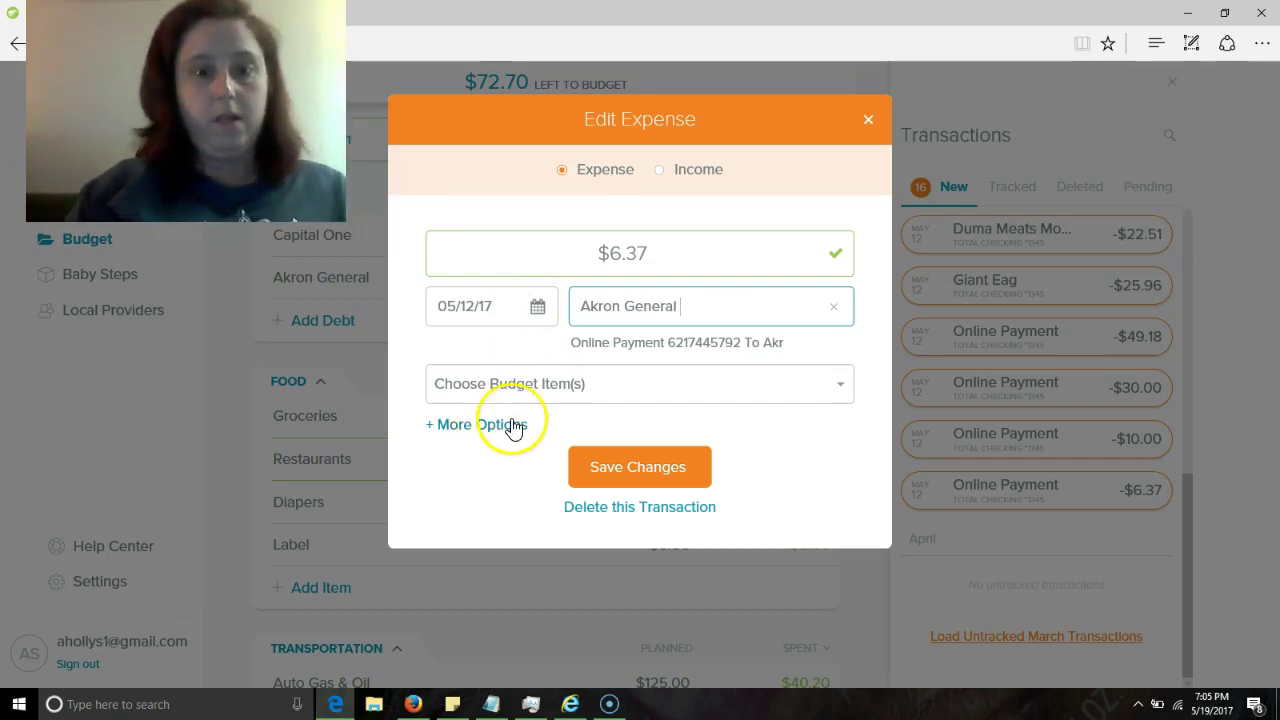
pyautogui.click(668, 395)
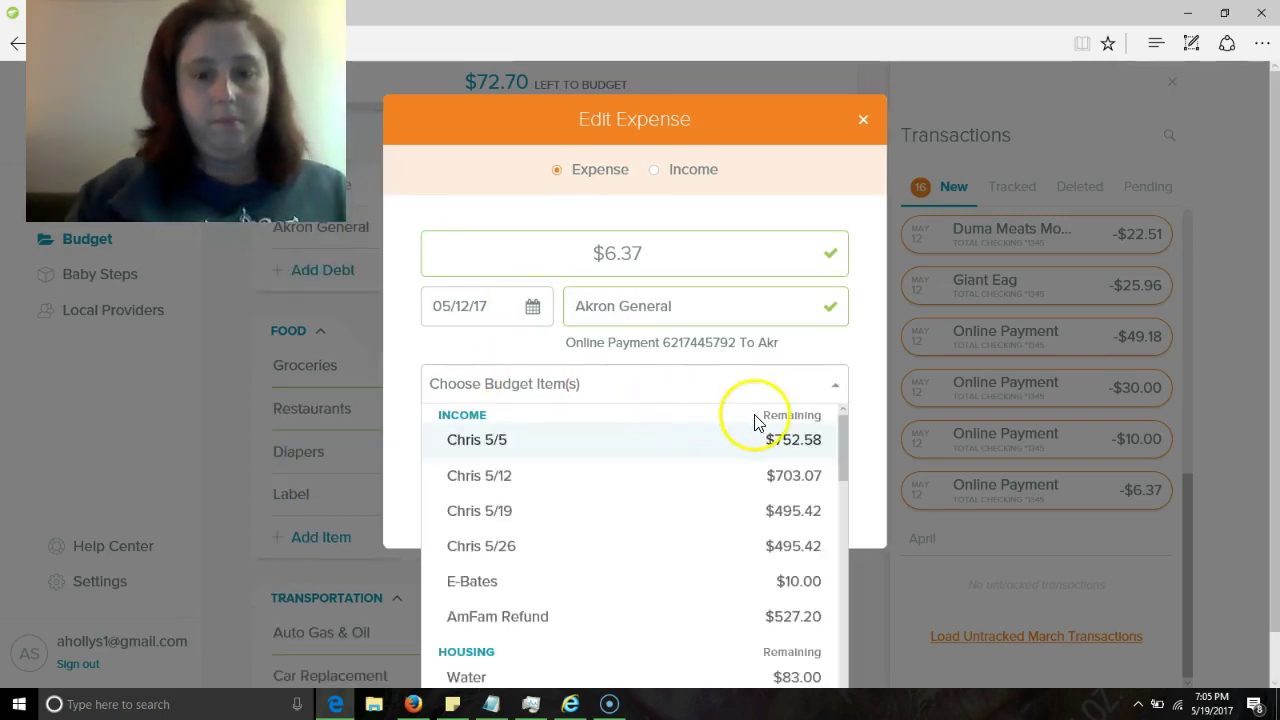
pyautogui.write('akron')
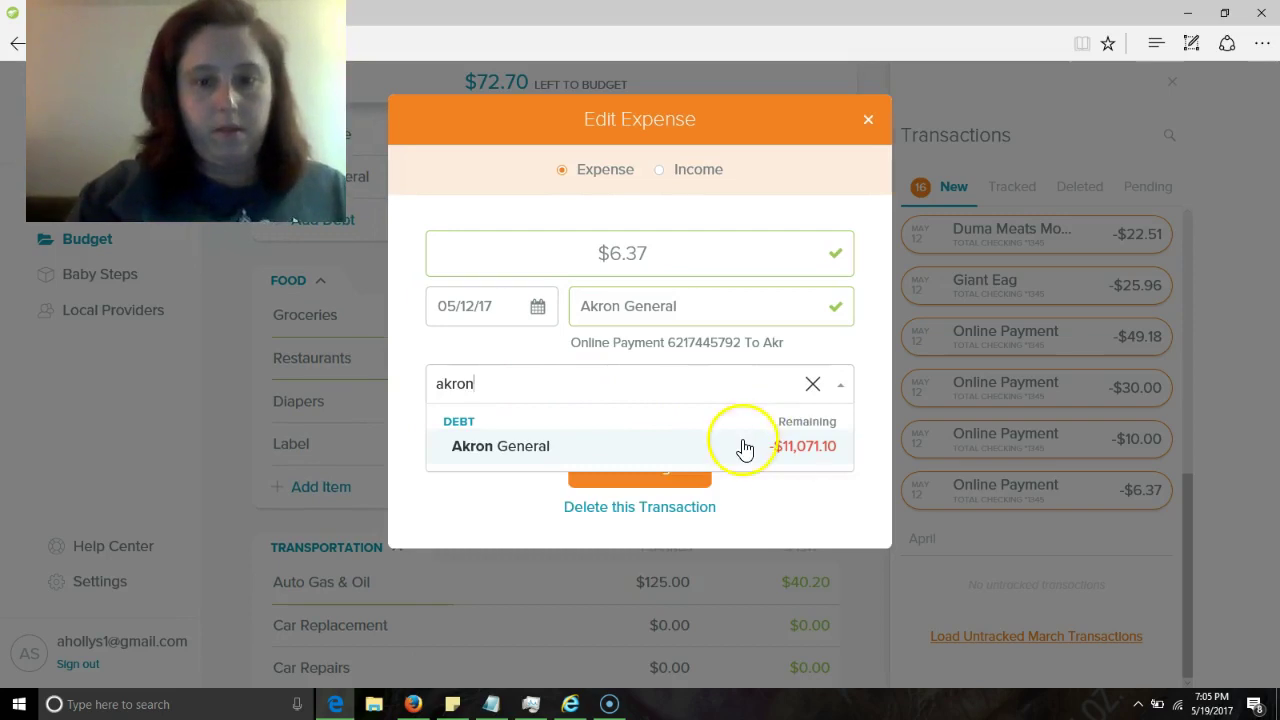
pyautogui.click(697, 462)
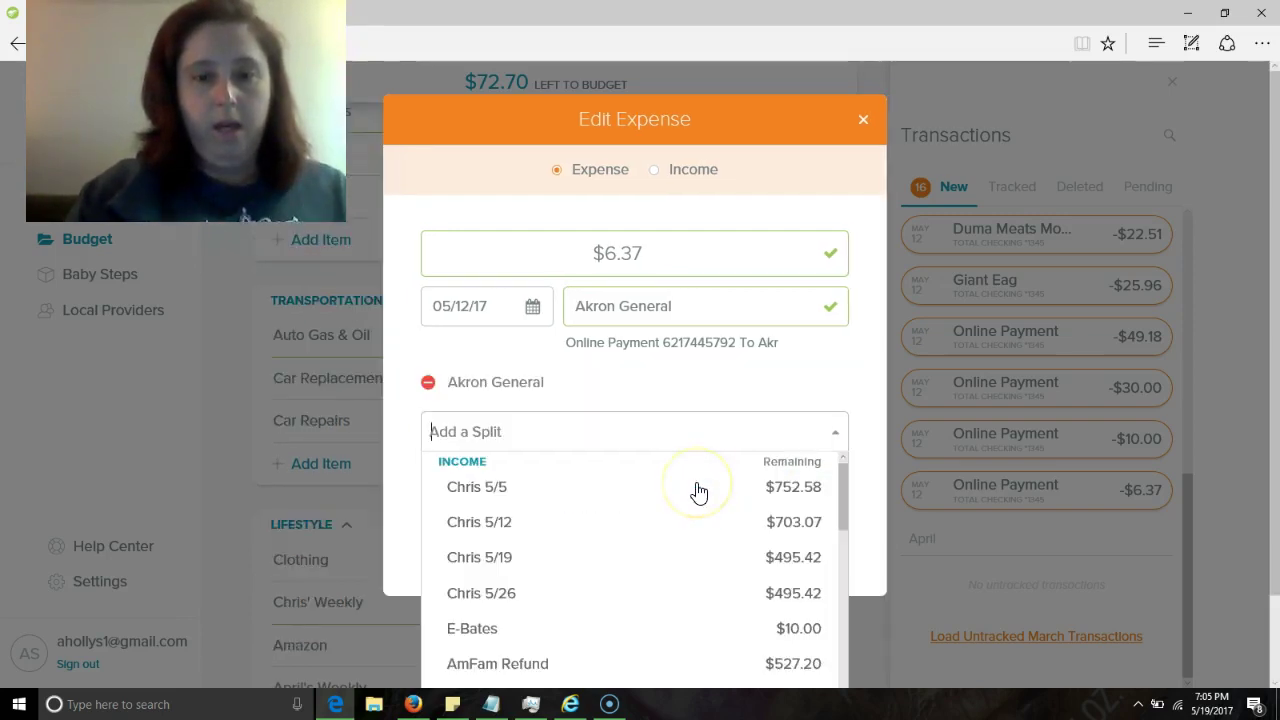
pyautogui.click(860, 406)
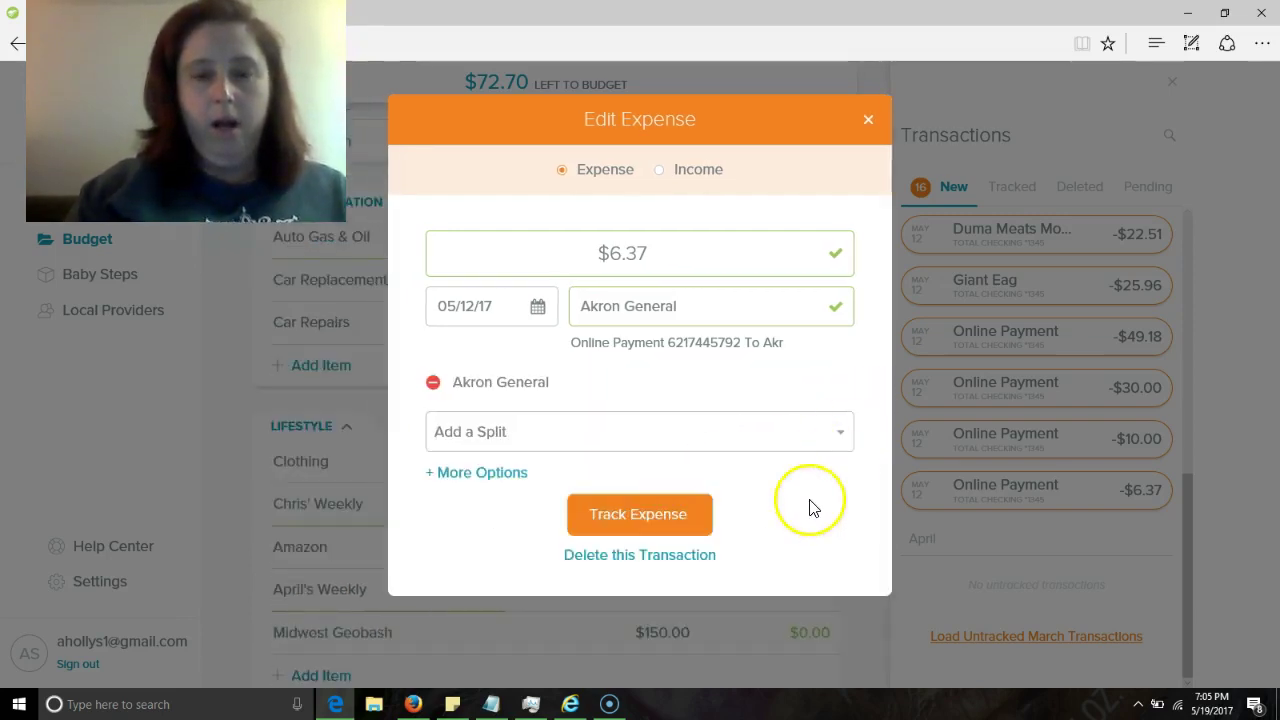
pyautogui.click(678, 518)
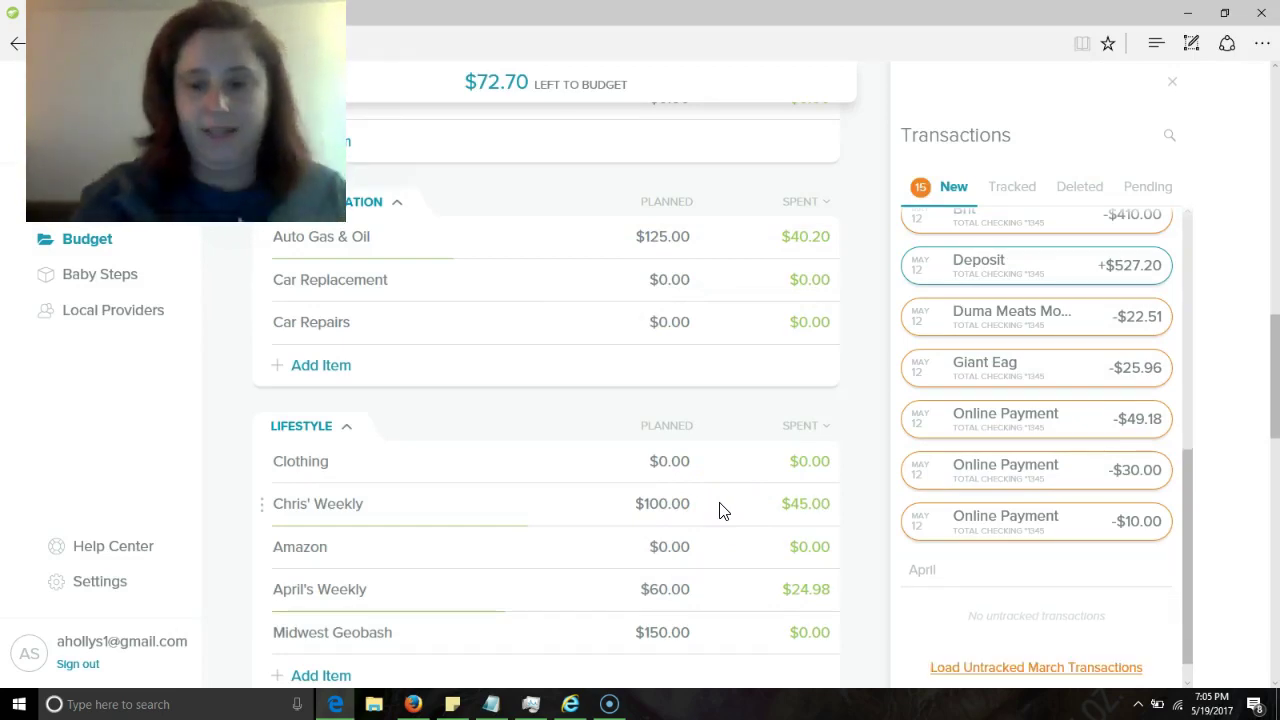
# - Open the $10.00 Online Payment transaction for editing and change its merchant name to Akron General
pyautogui.moveTo(1066, 529)
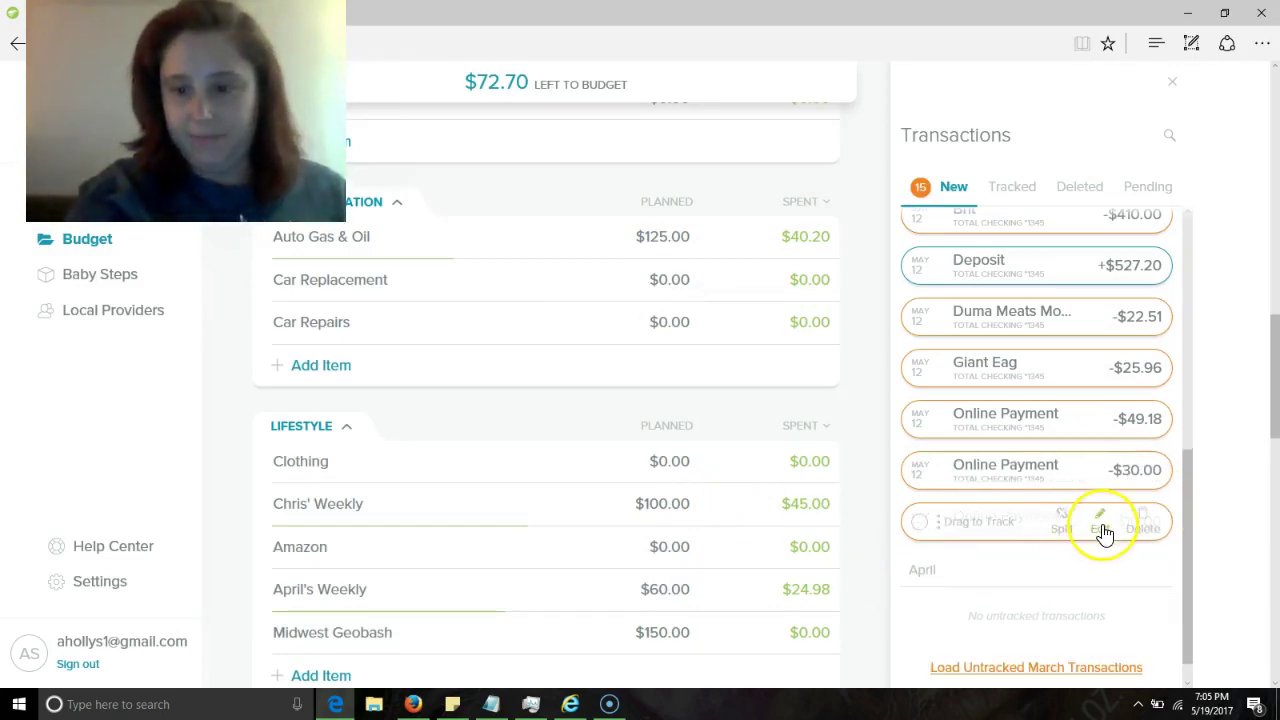
pyautogui.click(1102, 526)
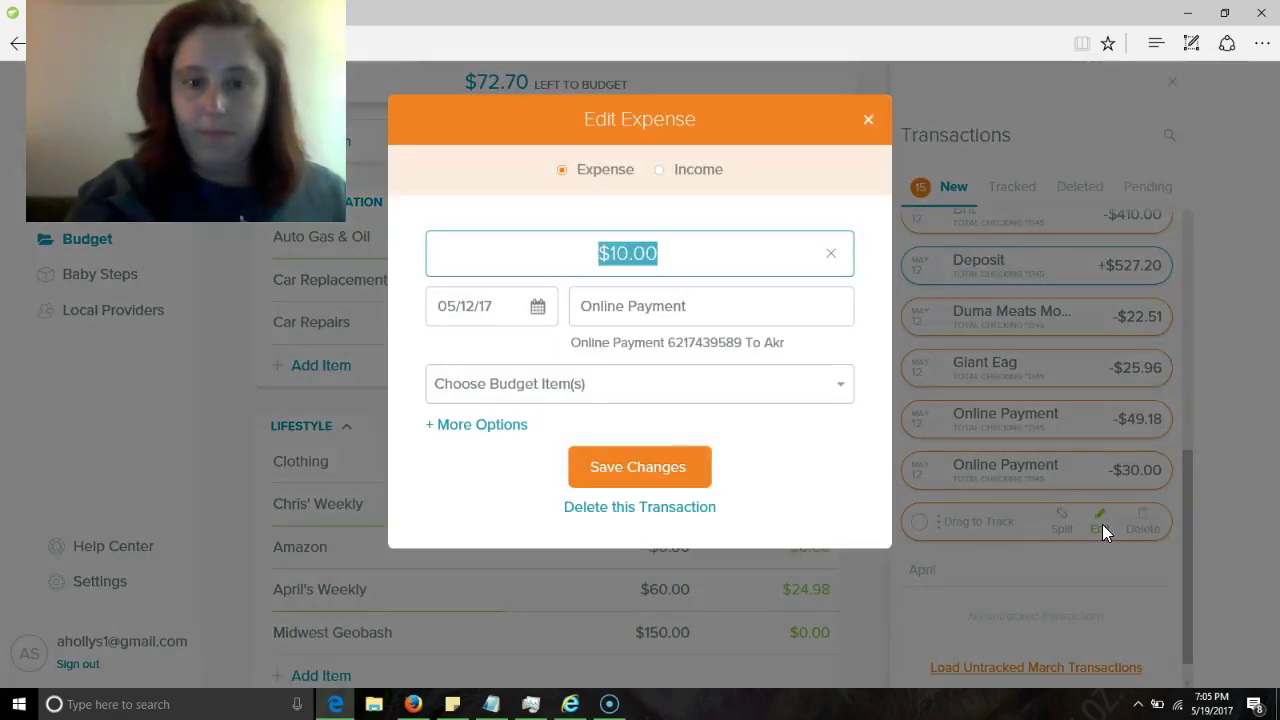
pyautogui.click(704, 309)
pyautogui.moveTo(706, 311); pyautogui.dragTo(566, 301)
pyautogui.write('Akron ')
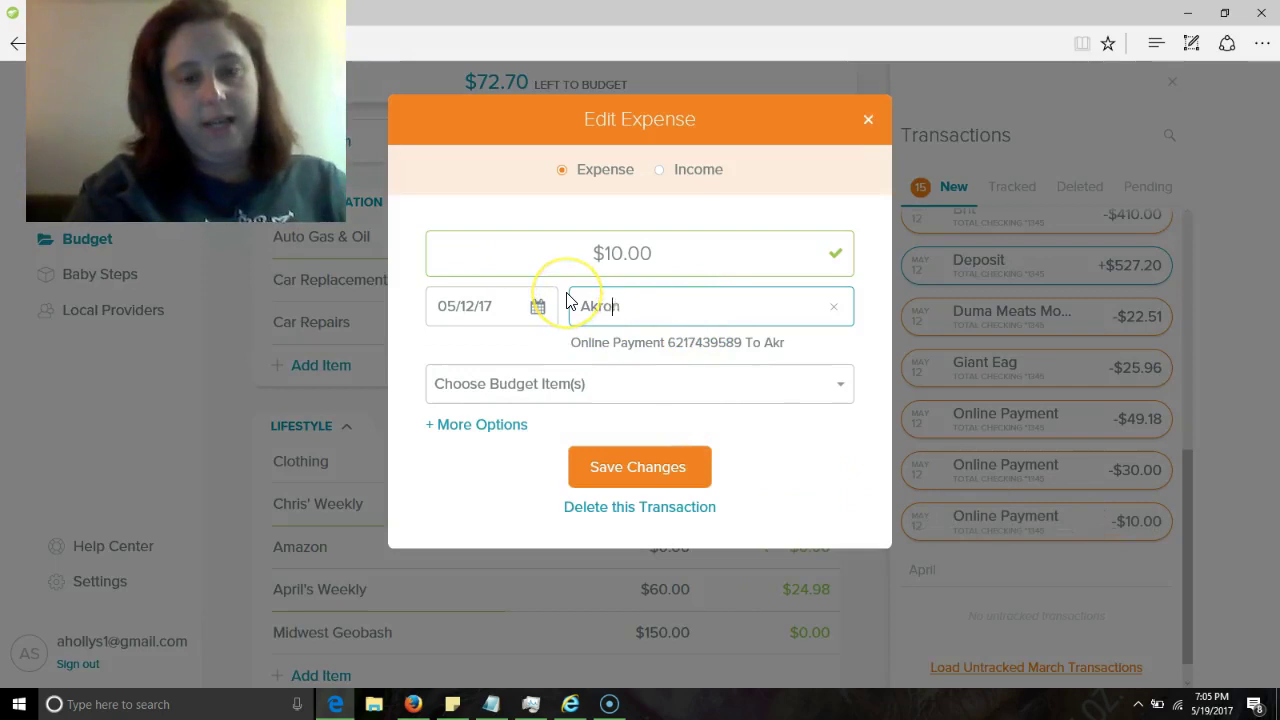
pyautogui.write('General')
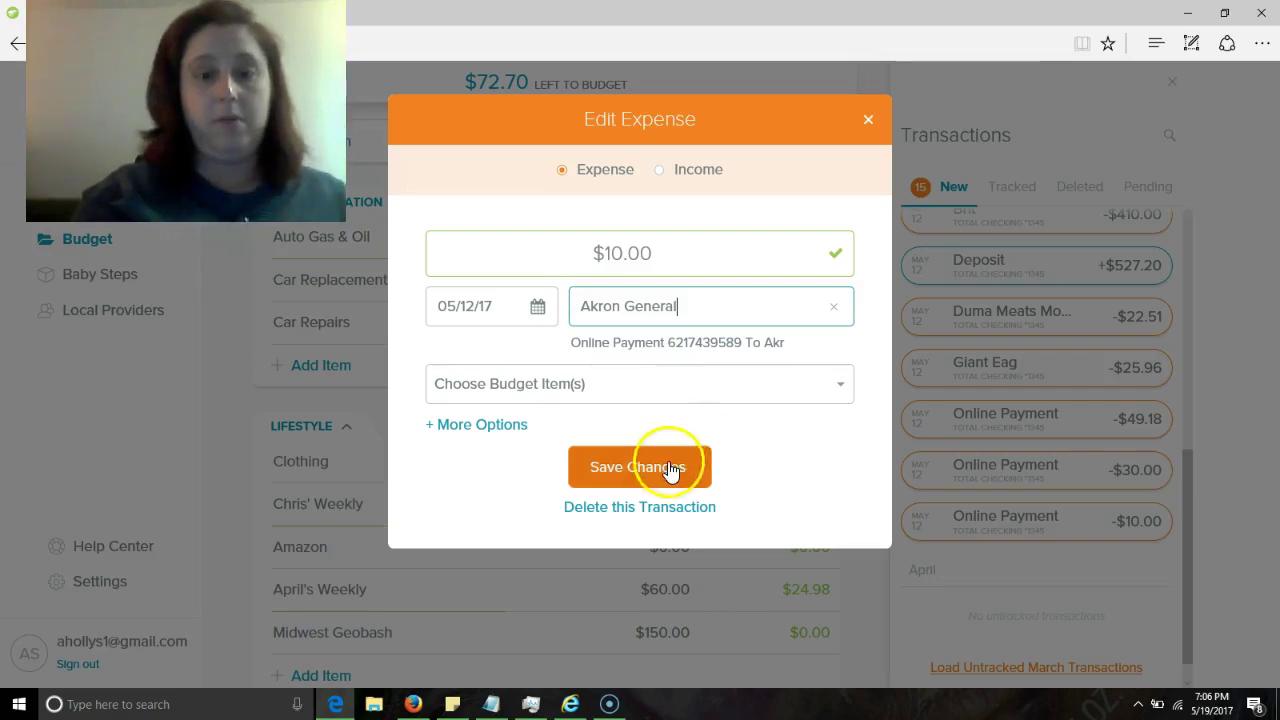
# - Assign the $10.00 expense to the Akron General debt item and track it
pyautogui.click(628, 394)
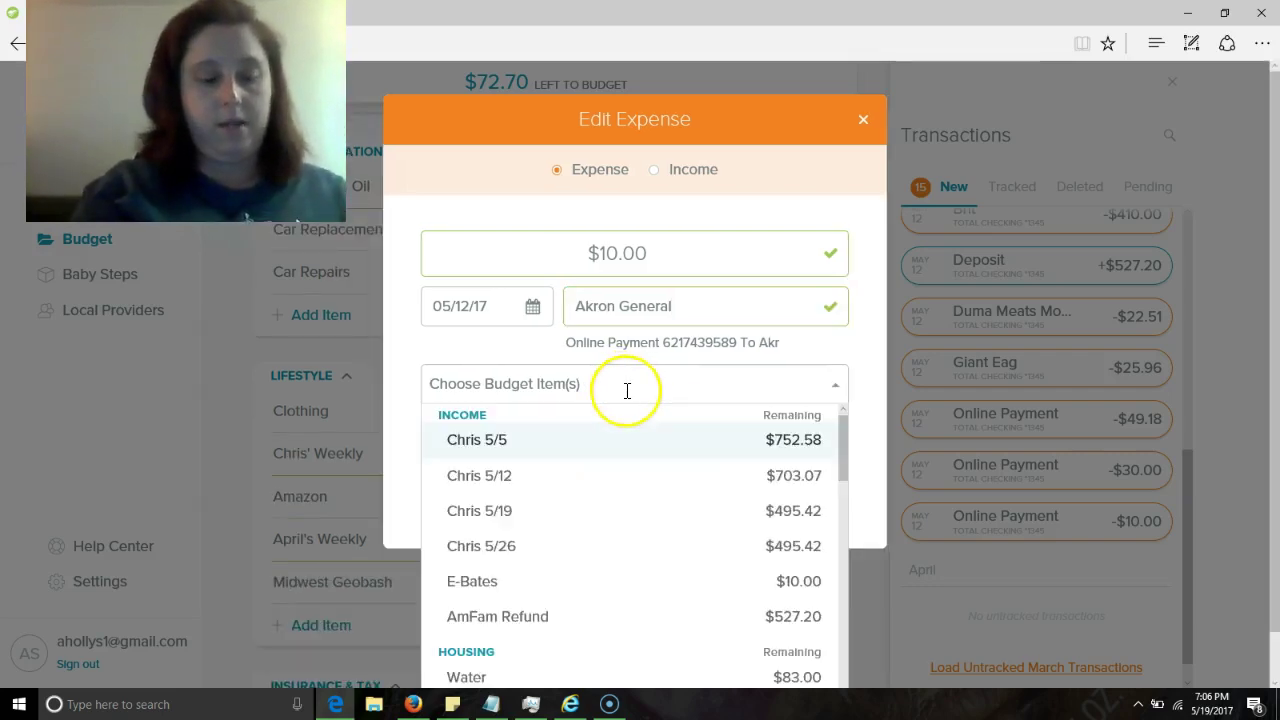
pyautogui.write('Ako')
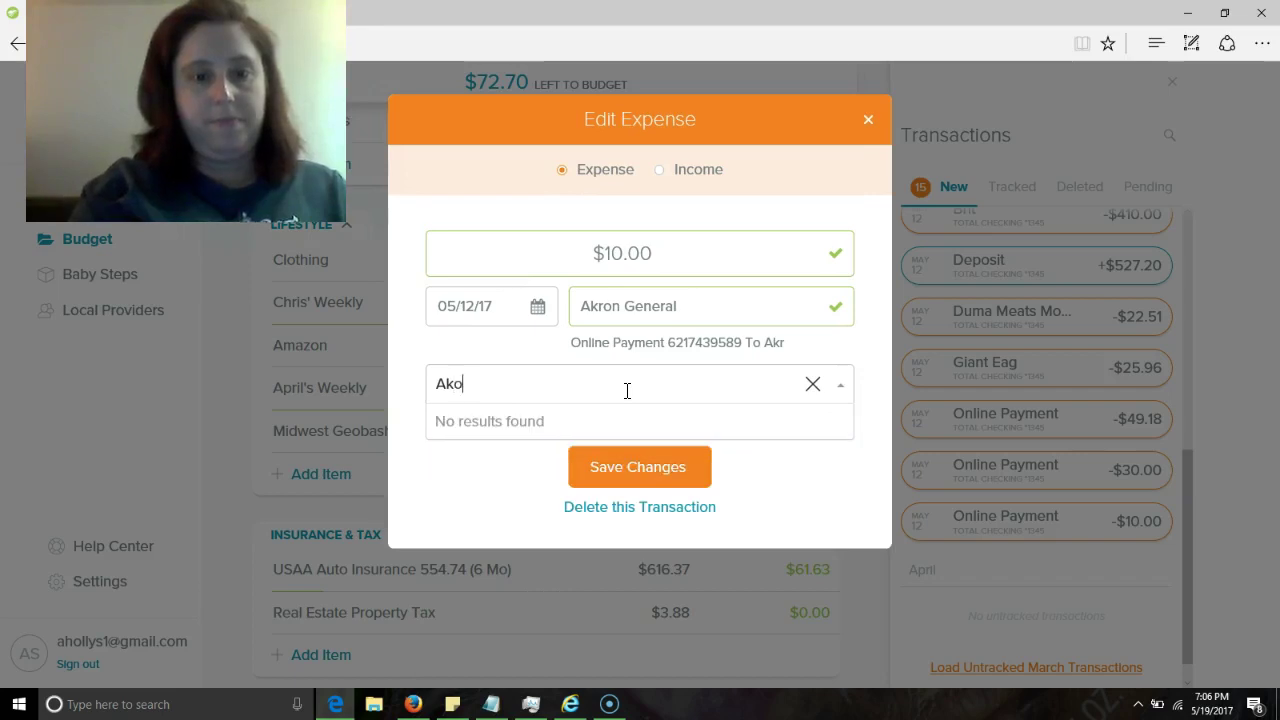
pyautogui.write('n')
pyautogui.press('BackSpace')
pyautogui.write('r')
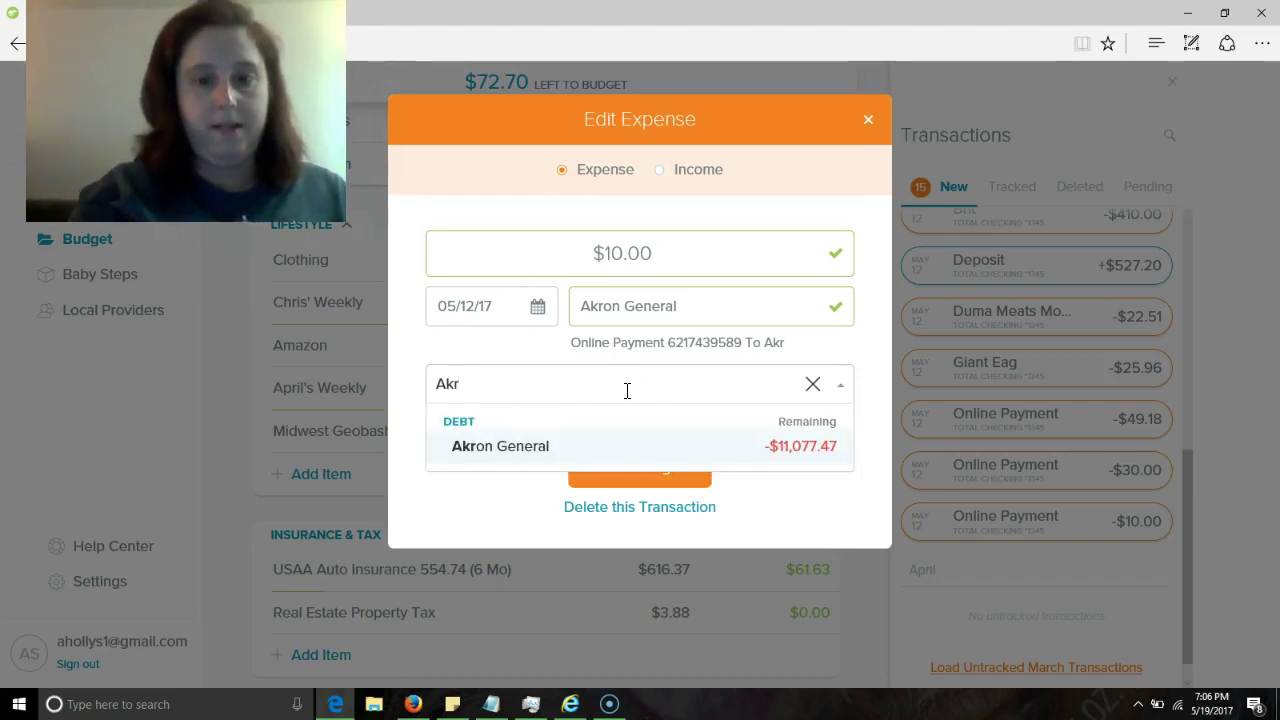
pyautogui.click(552, 450)
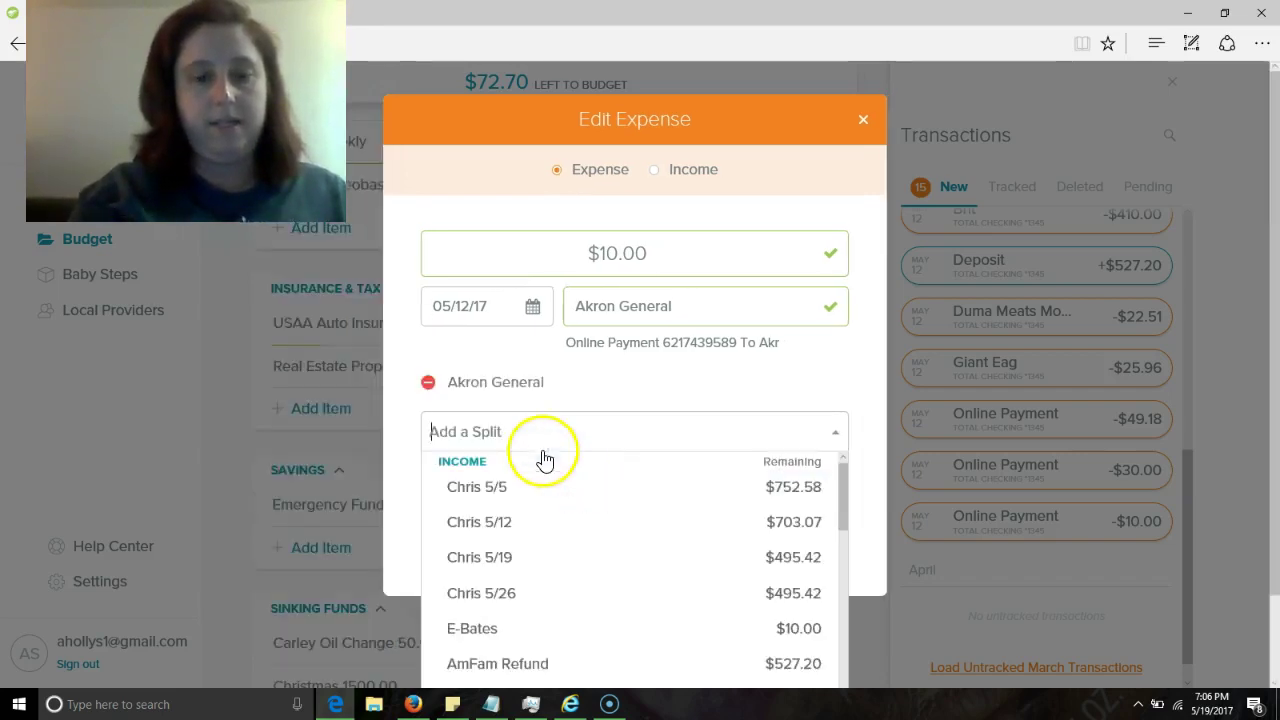
pyautogui.click(806, 388)
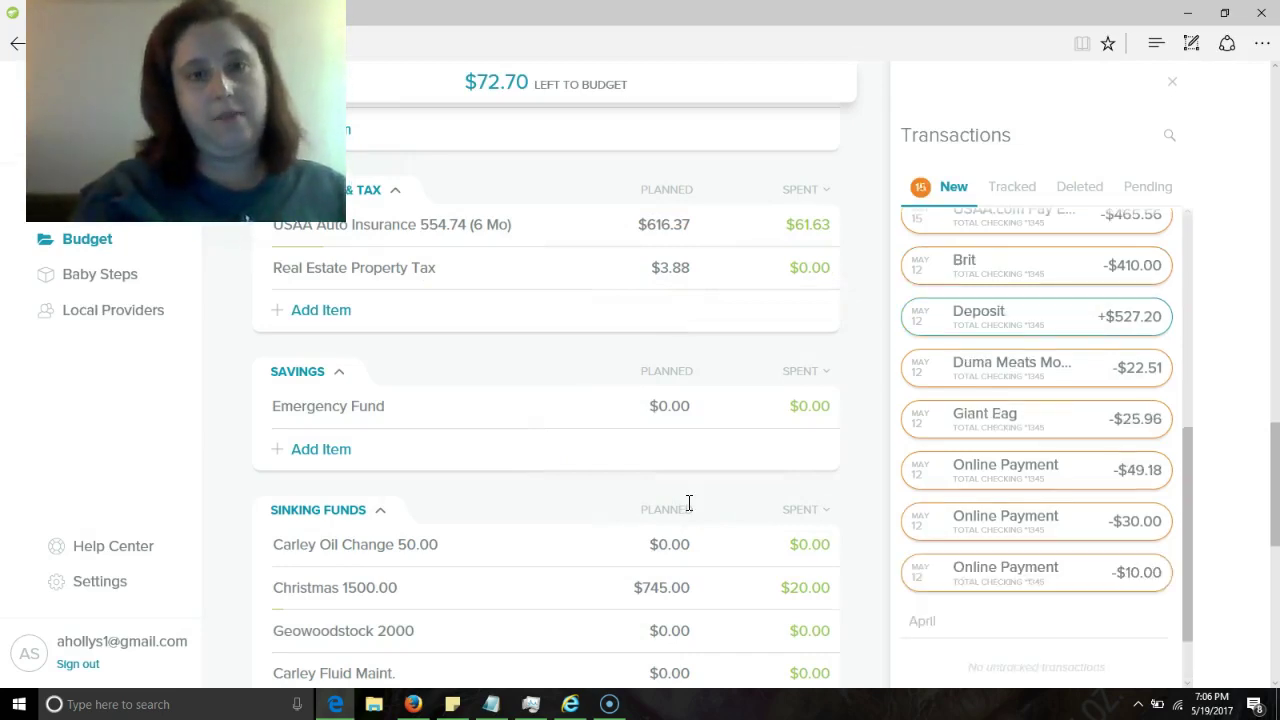
pyautogui.click(766, 486)
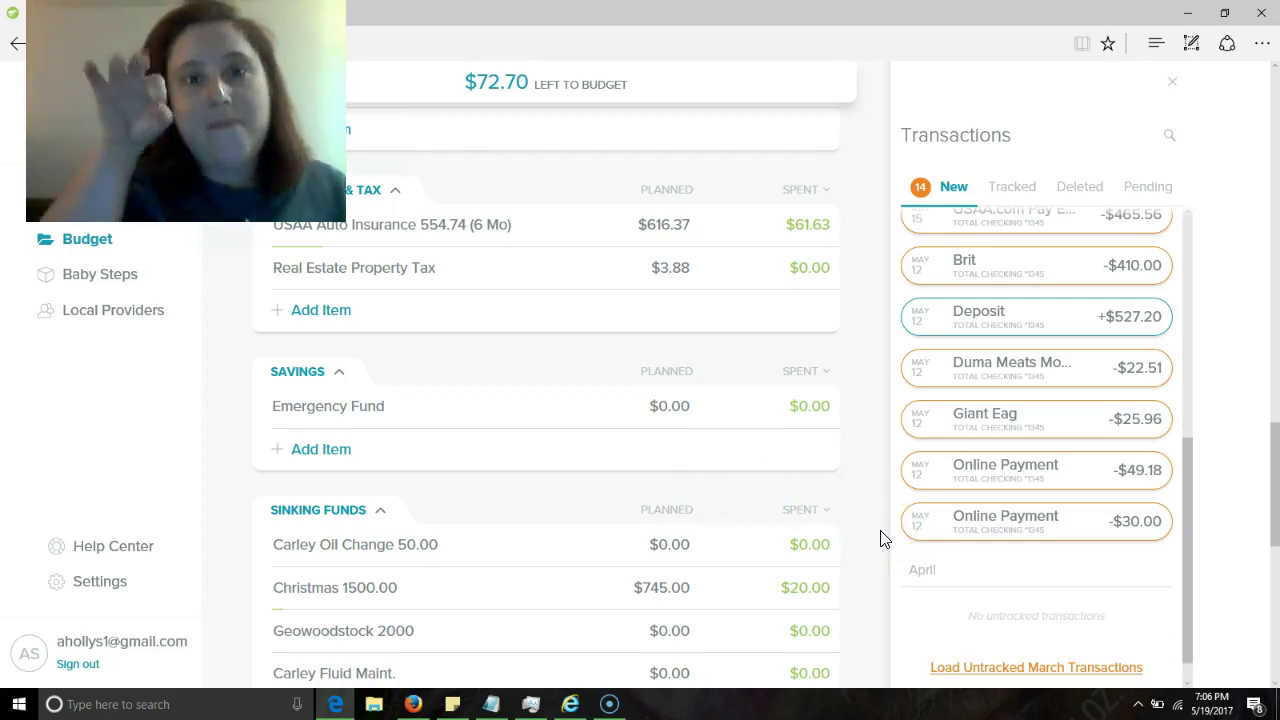
# - Open the $30.00 Online Payment for editing and split it between the weekly allowance item with $55.00 remaining and Auto Gas & Oil
pyautogui.click(1193, 588)
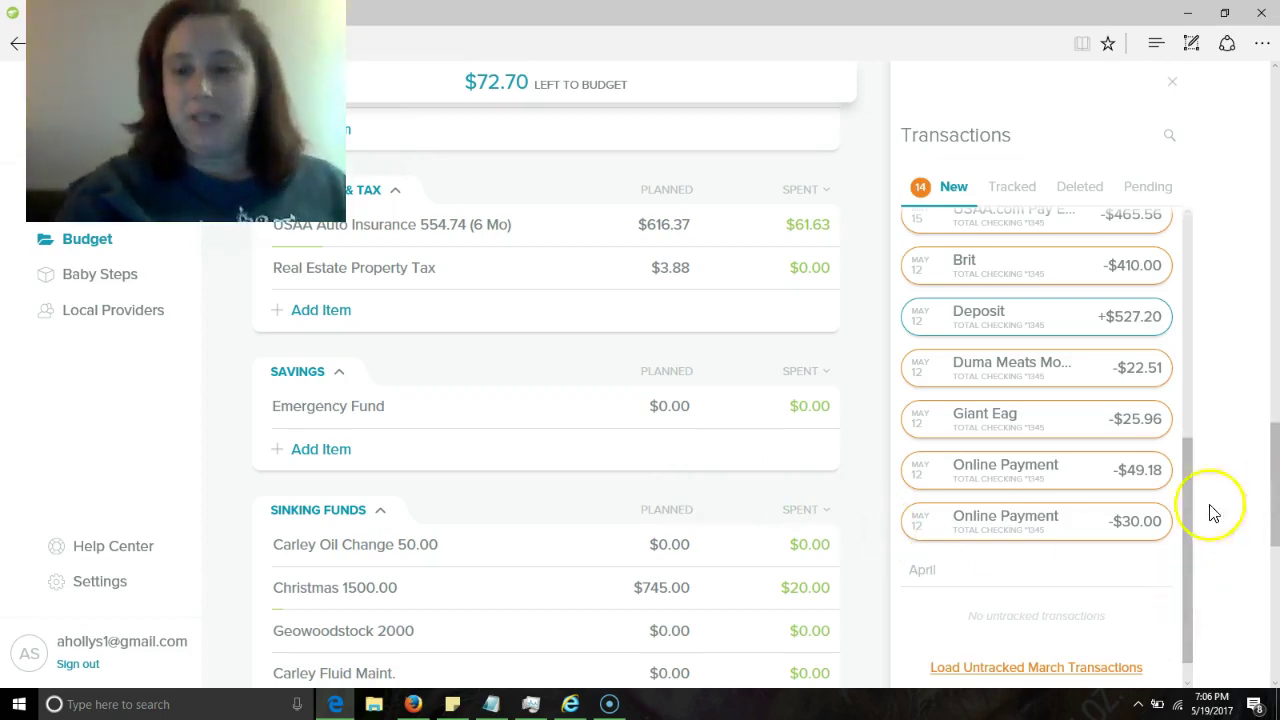
pyautogui.moveTo(1071, 523)
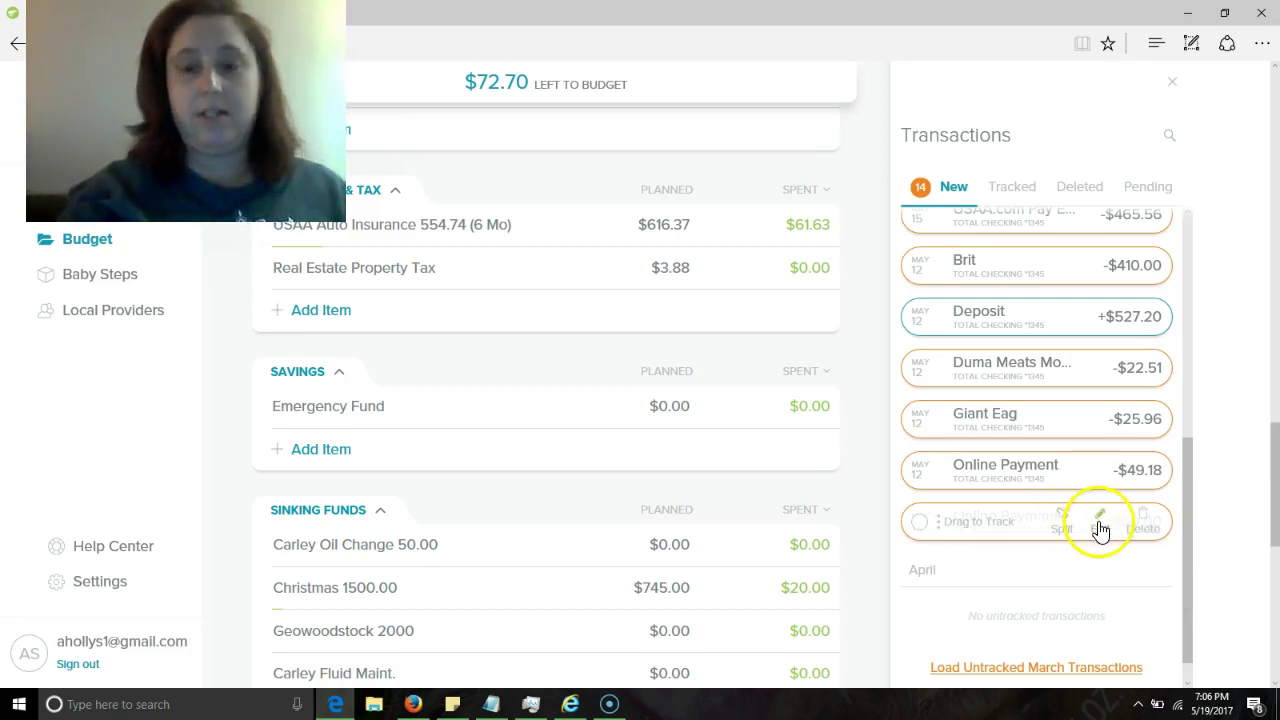
pyautogui.click(1100, 522)
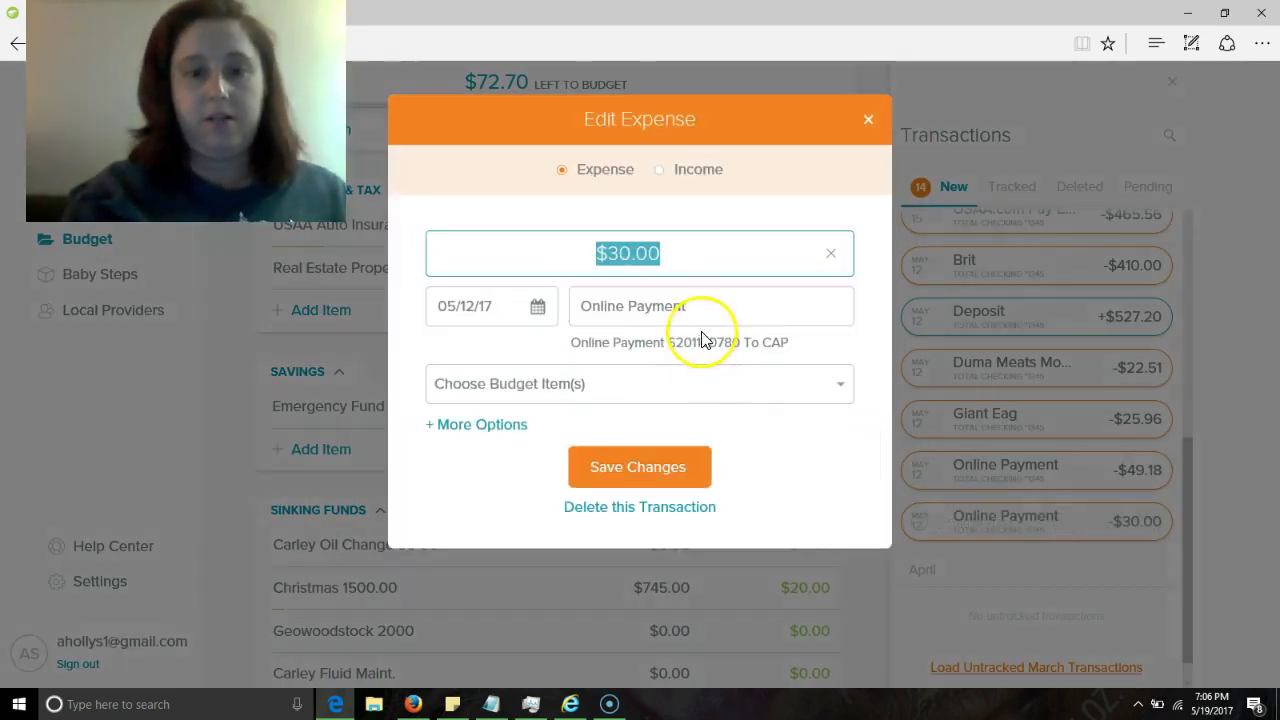
pyautogui.click(556, 393)
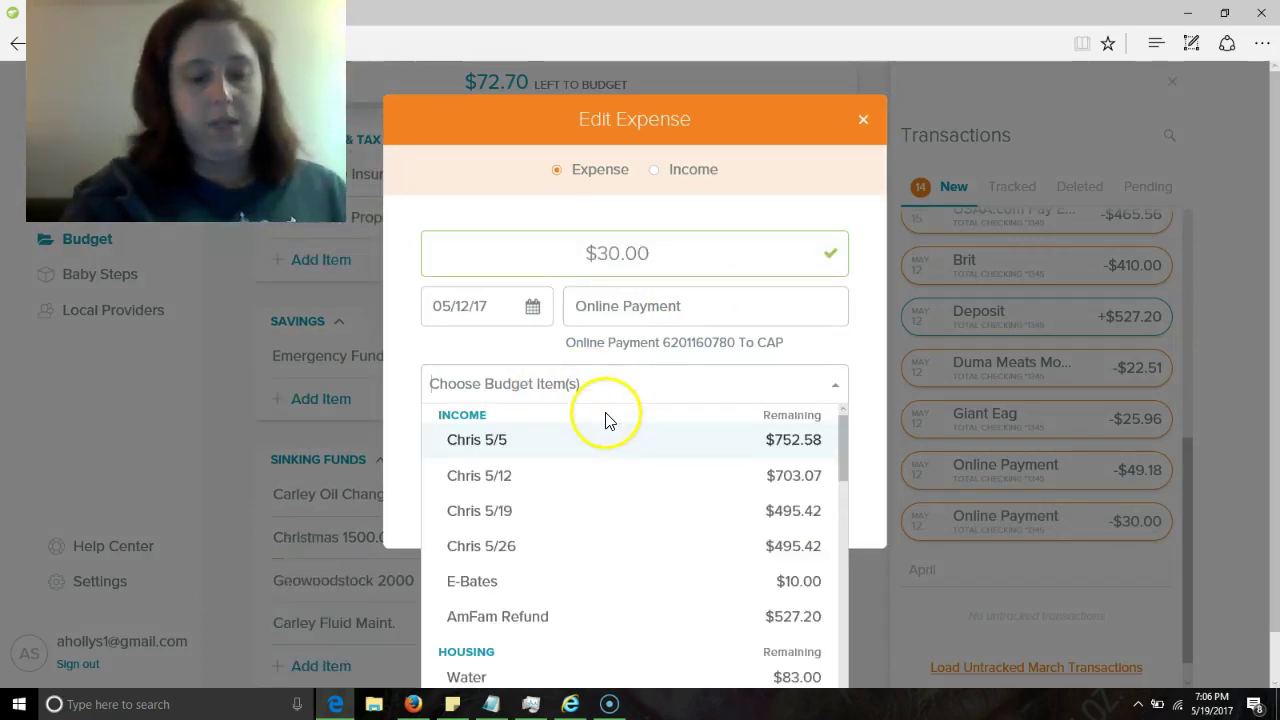
pyautogui.write('Chri')
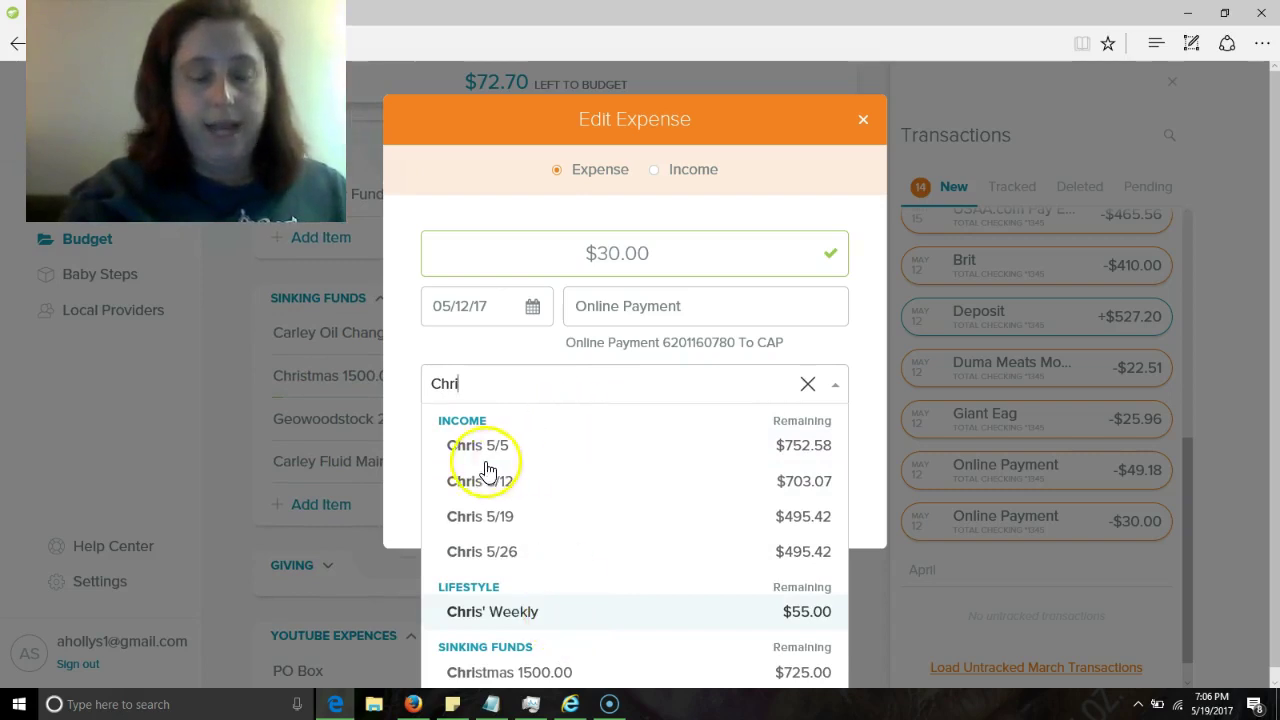
pyautogui.press('Return')
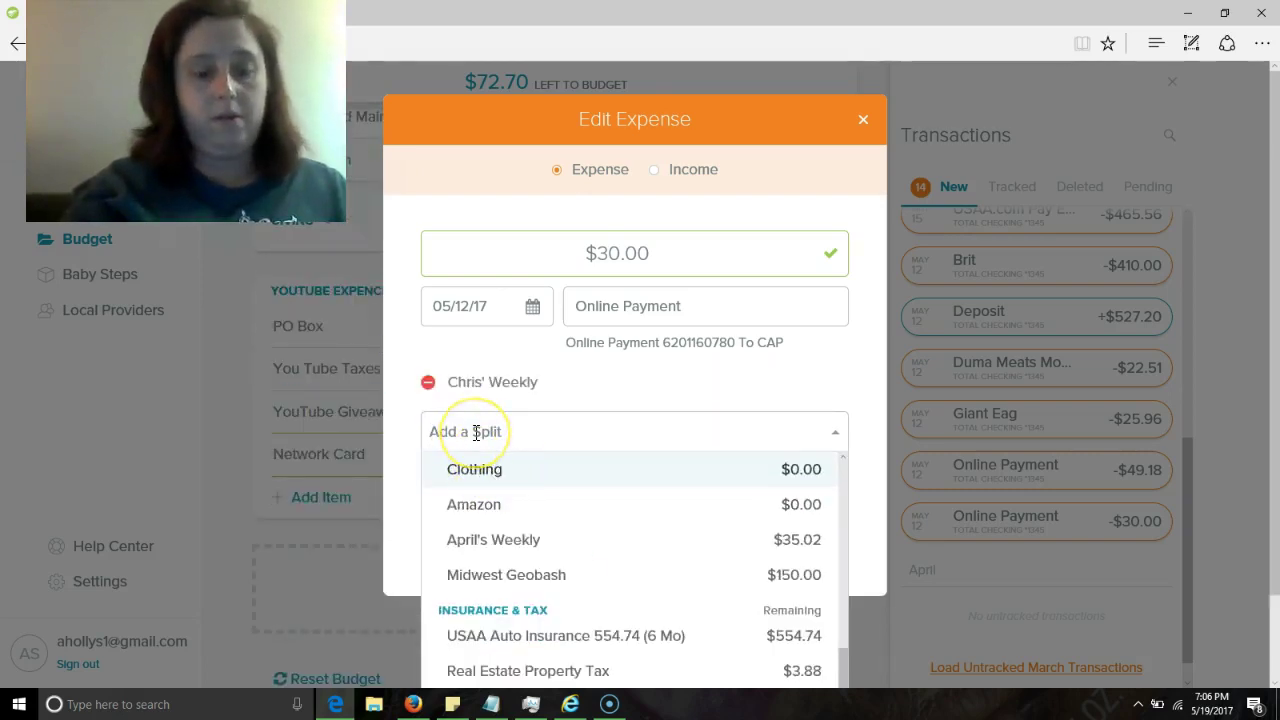
pyautogui.write('Gas')
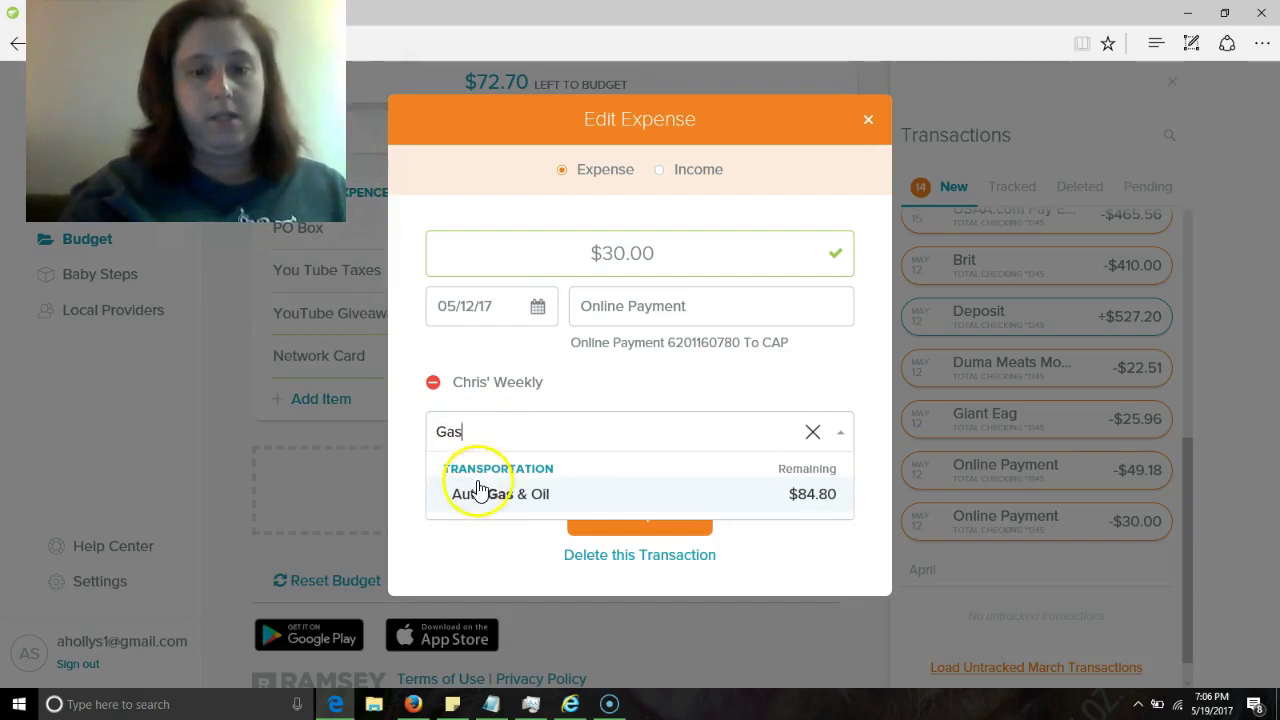
pyautogui.press('Return')
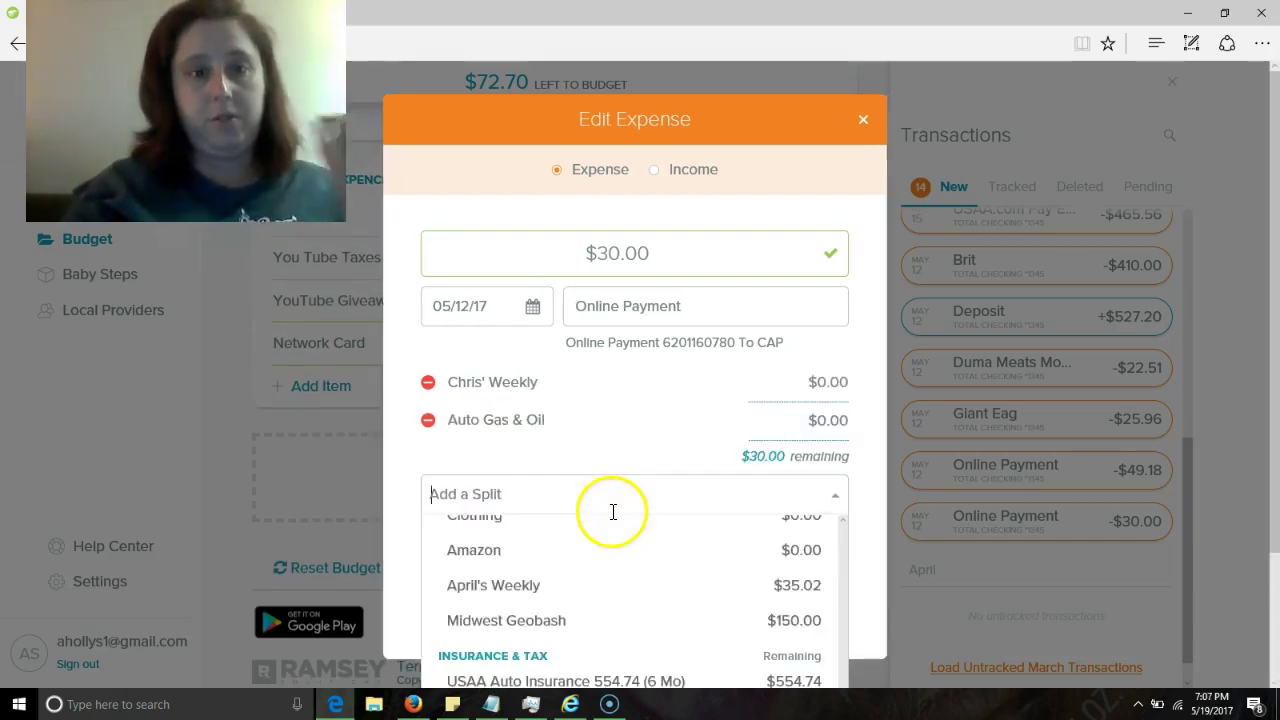
# - Allocate $5.00 to the weekly allowance item and $25.00 to Auto Gas & Oil, and track the expense
pyautogui.click(820, 381)
pyautogui.write('5.00')
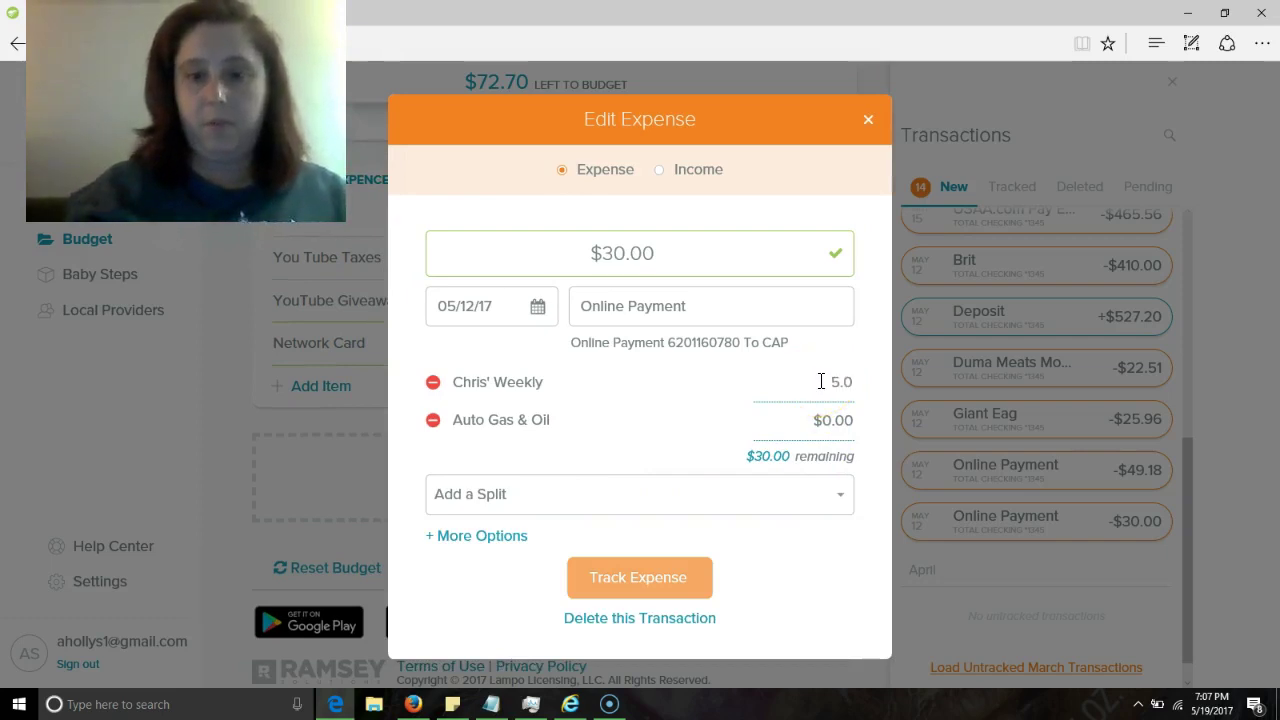
pyautogui.click(831, 420)
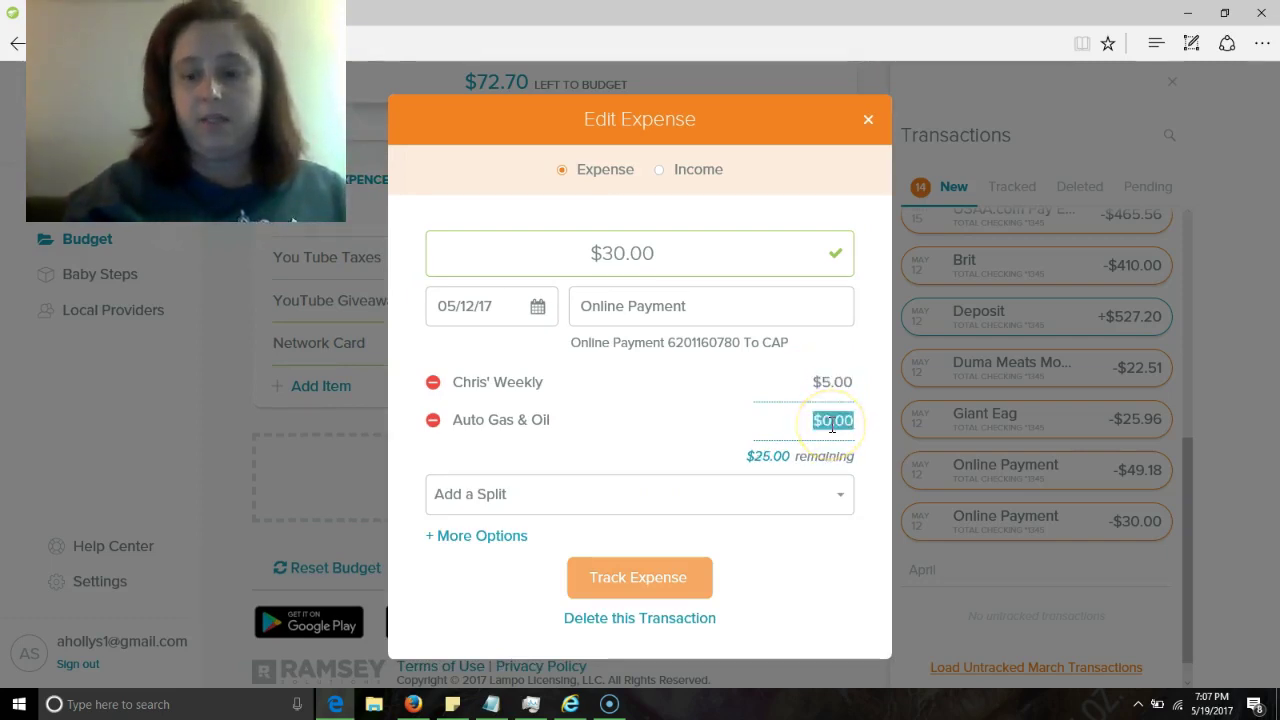
pyautogui.write('25.00')
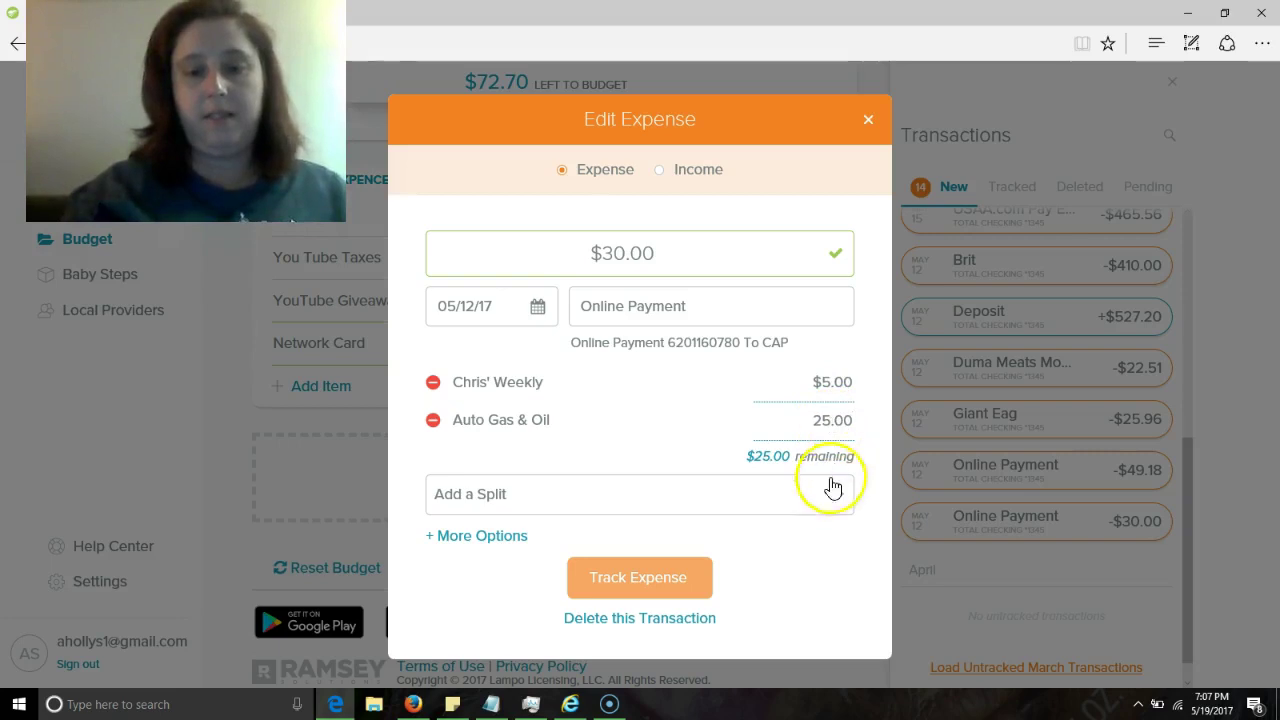
pyautogui.click(690, 588)
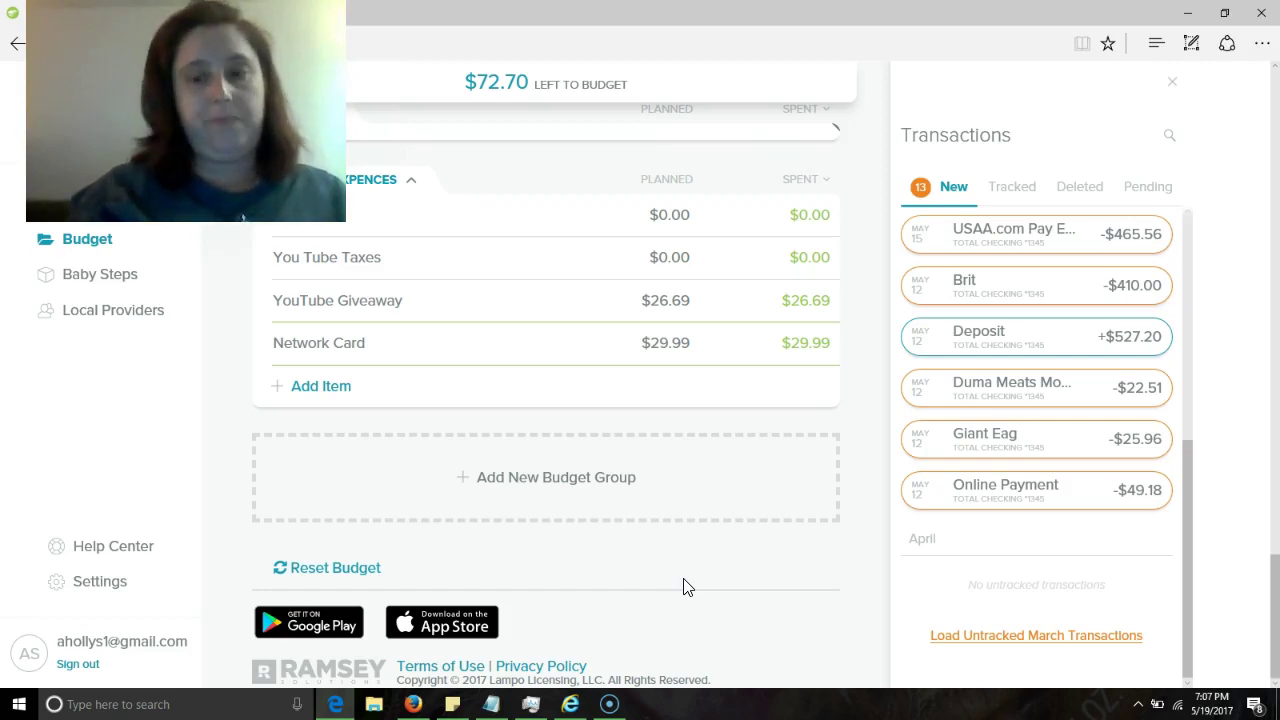
# - Open the $49.18 Online Payment transaction for editing
pyautogui.moveTo(946, 486)
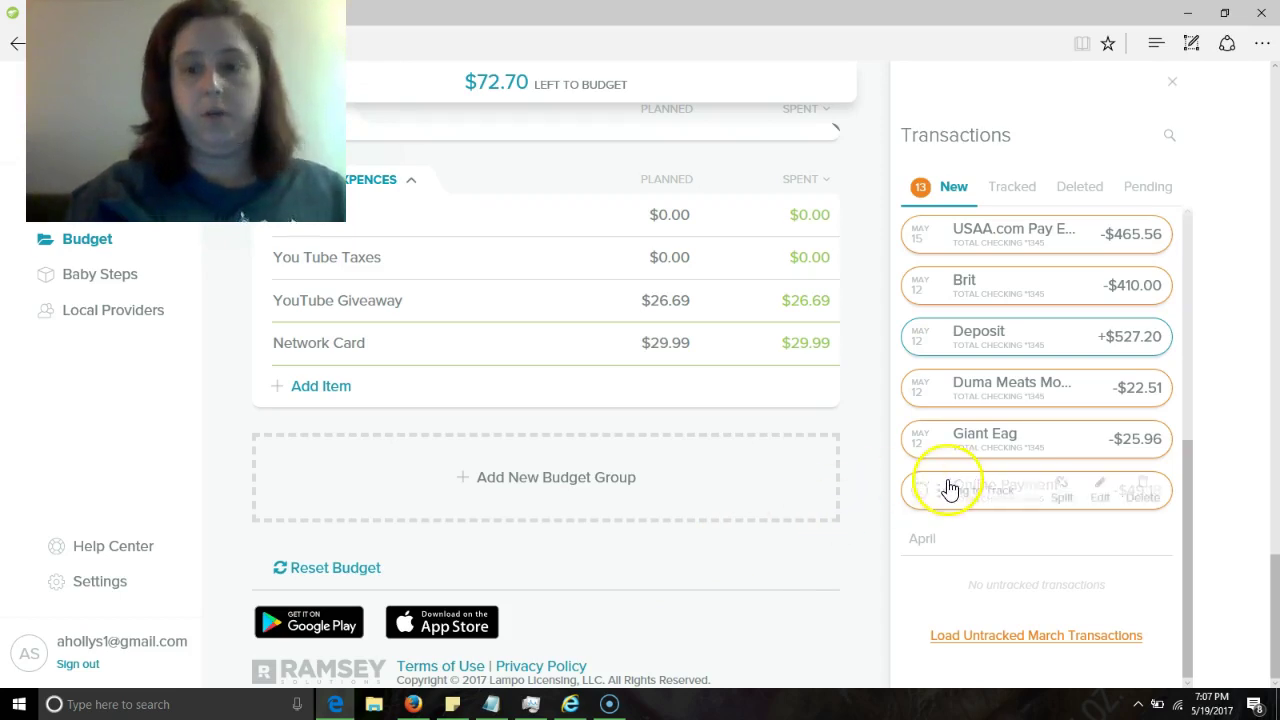
pyautogui.click(1104, 497)
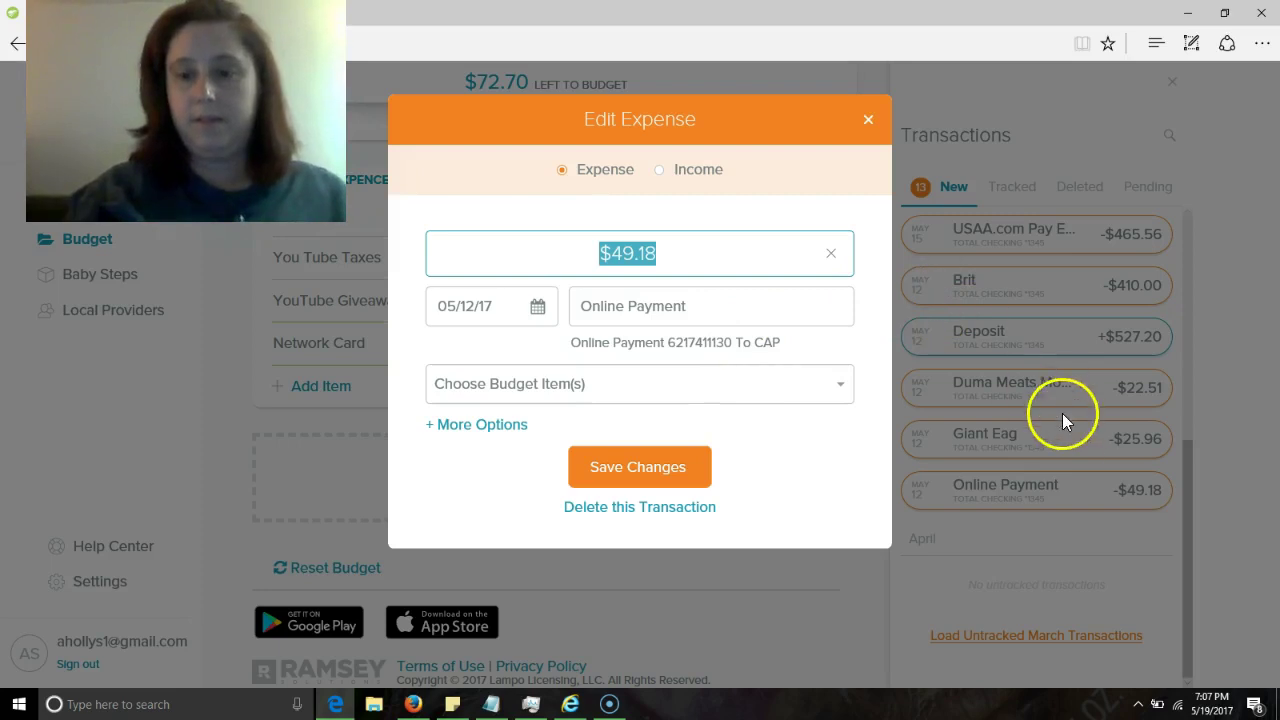
# - Open Amazon in a new browser tab and examine the recent order history for purchases matching the $49.18 payment
pyautogui.click(358, 13)
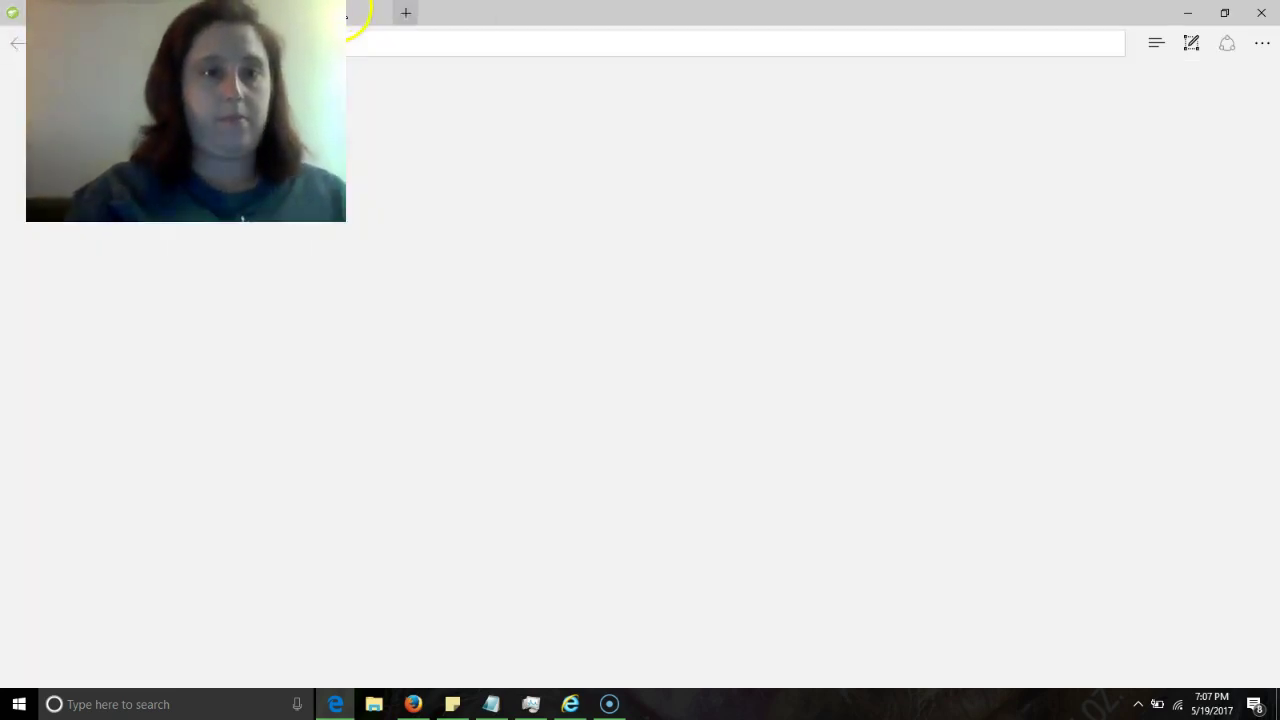
pyautogui.write('amazon')
pyautogui.press('Return')
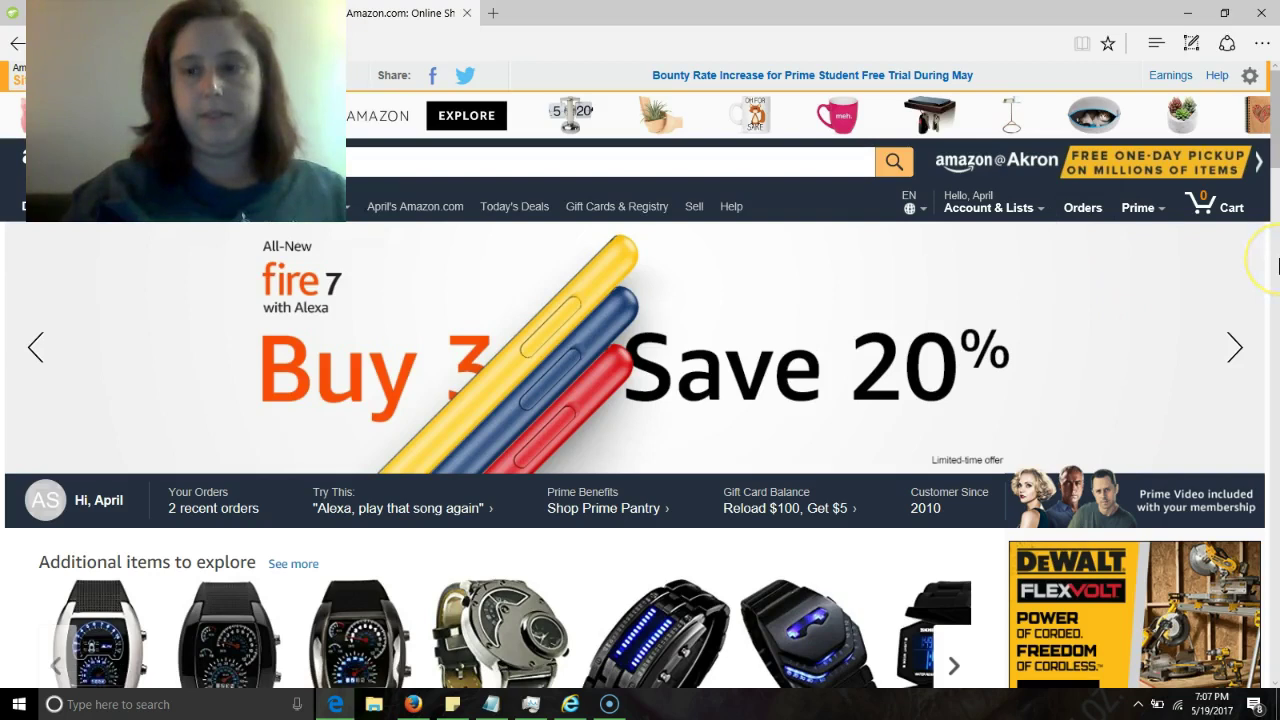
pyautogui.click(1262, 272)
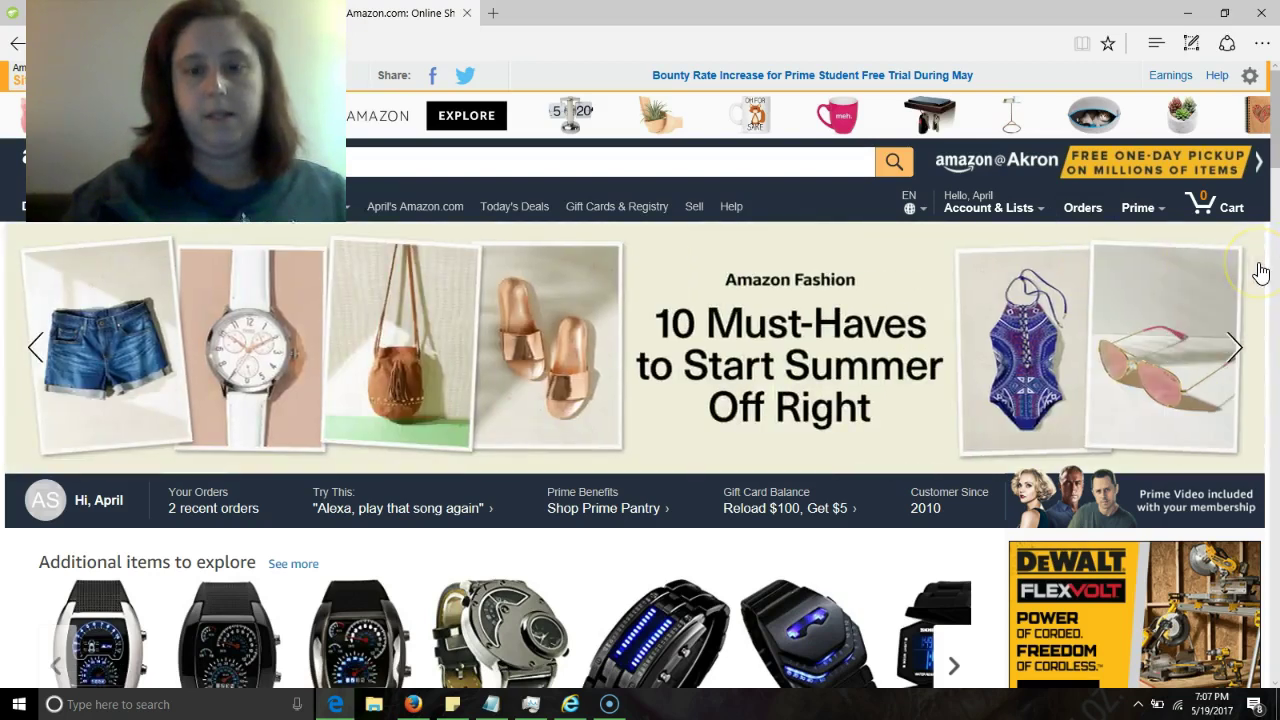
pyautogui.click(1082, 208)
pyautogui.click(722, 302)
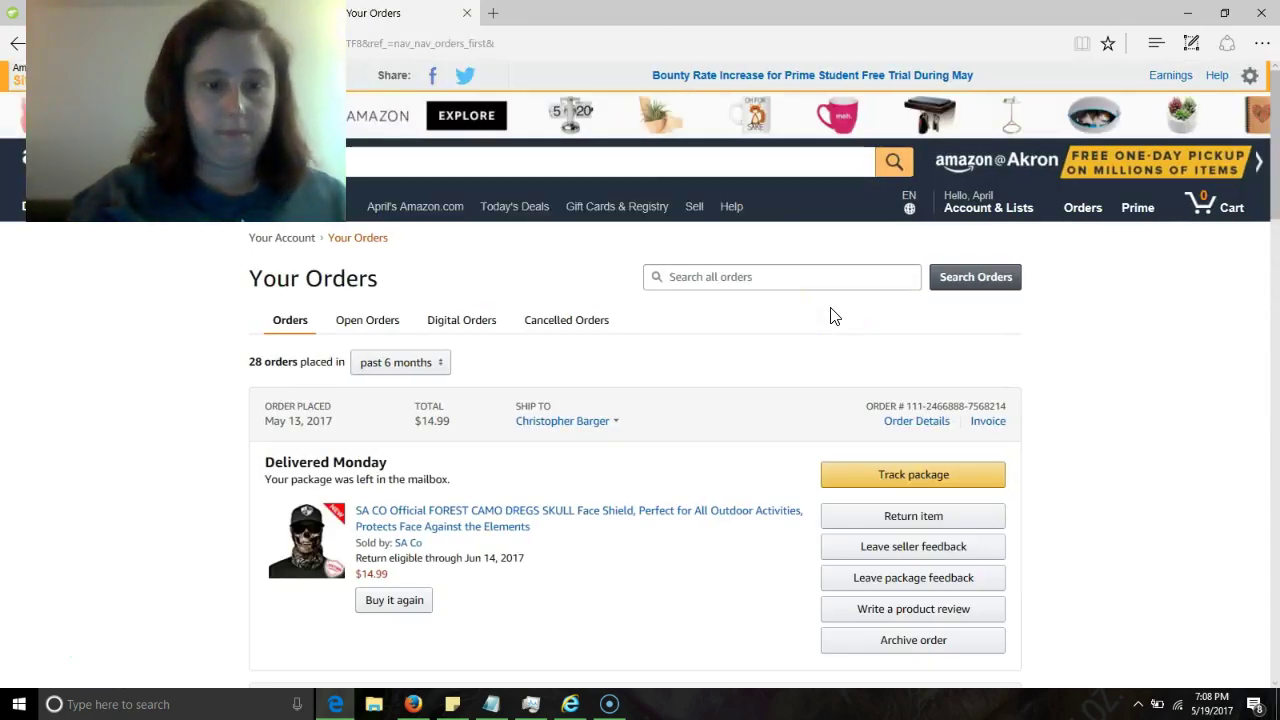
pyautogui.scroll(-3, 830, 316)
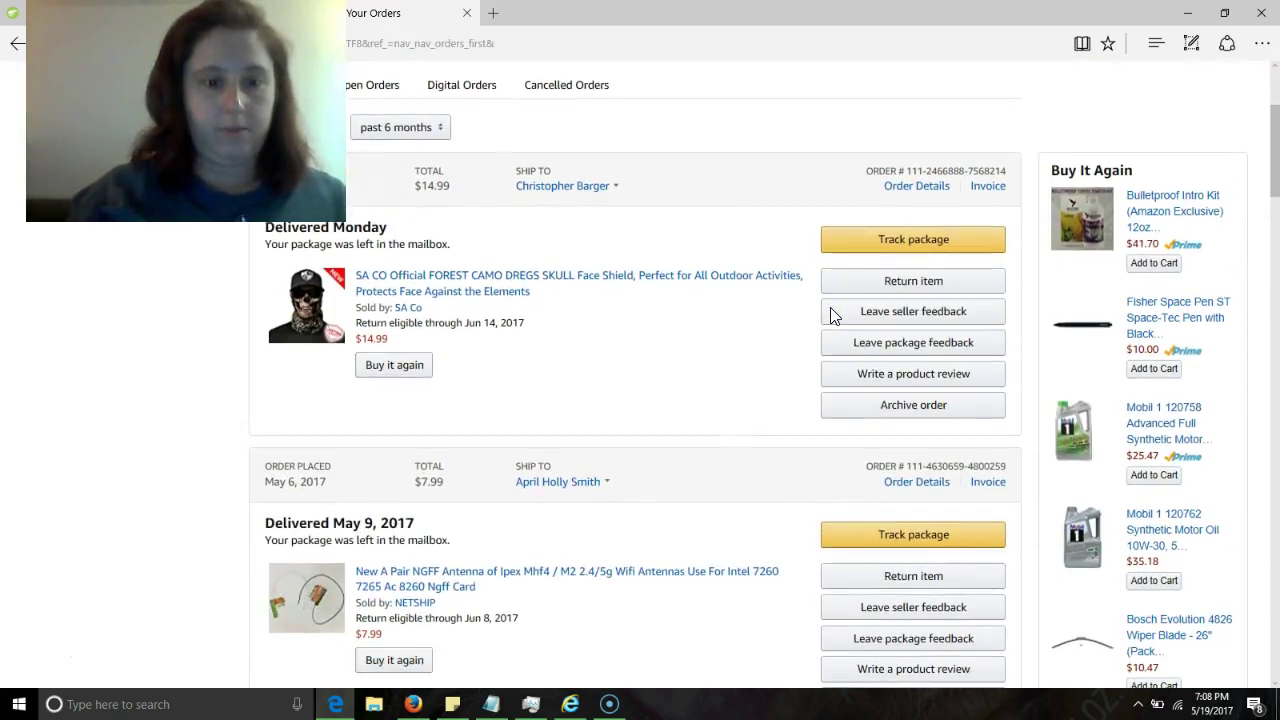
pyautogui.scroll(-4, 830, 316)
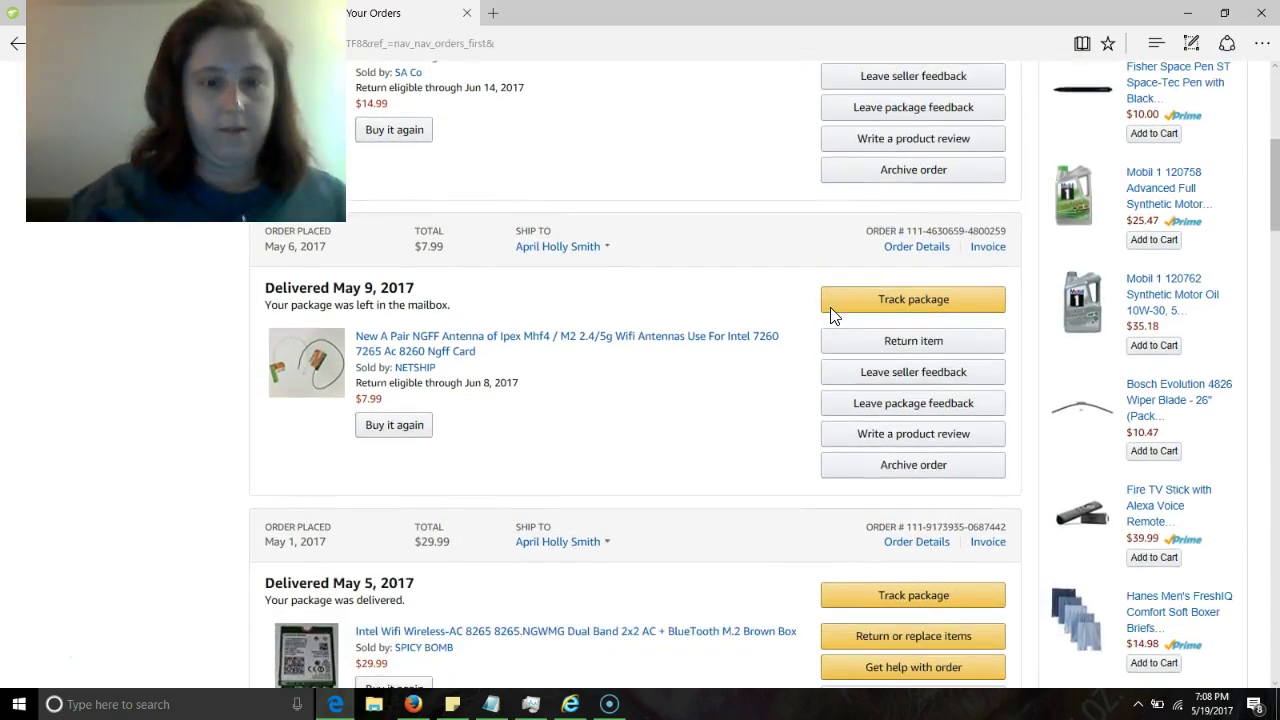
pyautogui.scroll(-2, 832, 316)
pyautogui.scroll(-1, 832, 316)
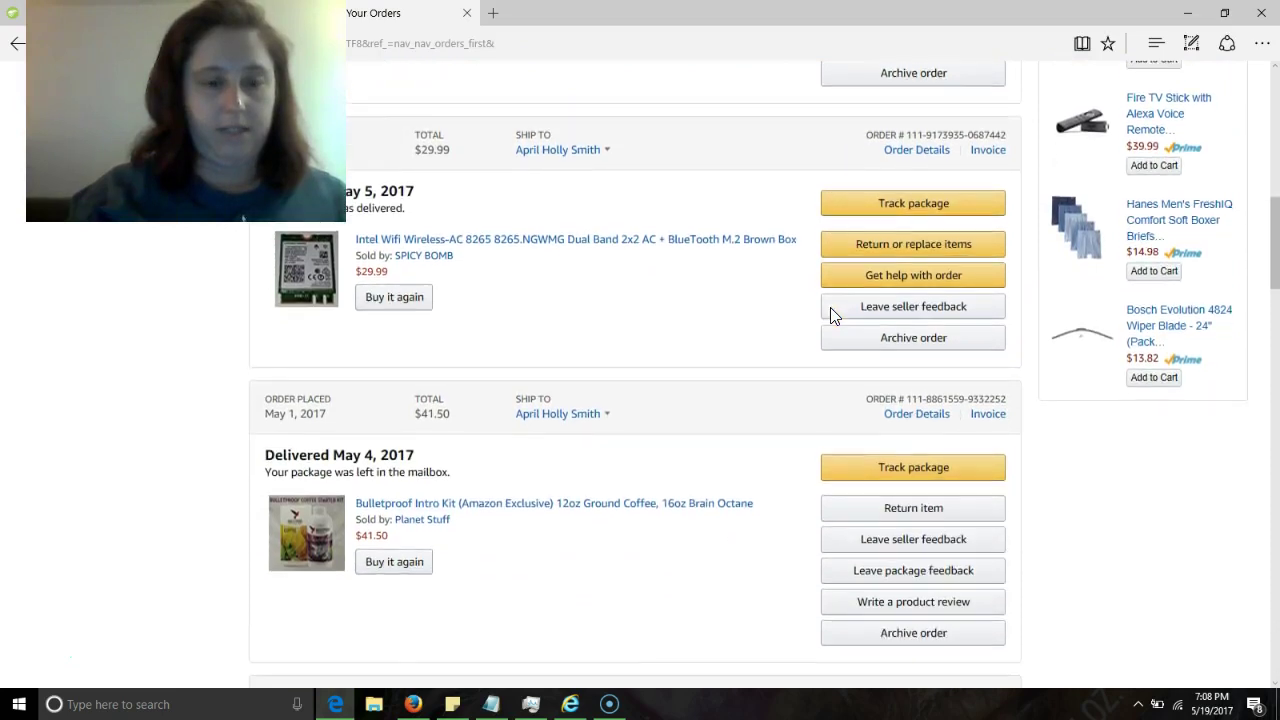
pyautogui.scroll(-1, 831, 316)
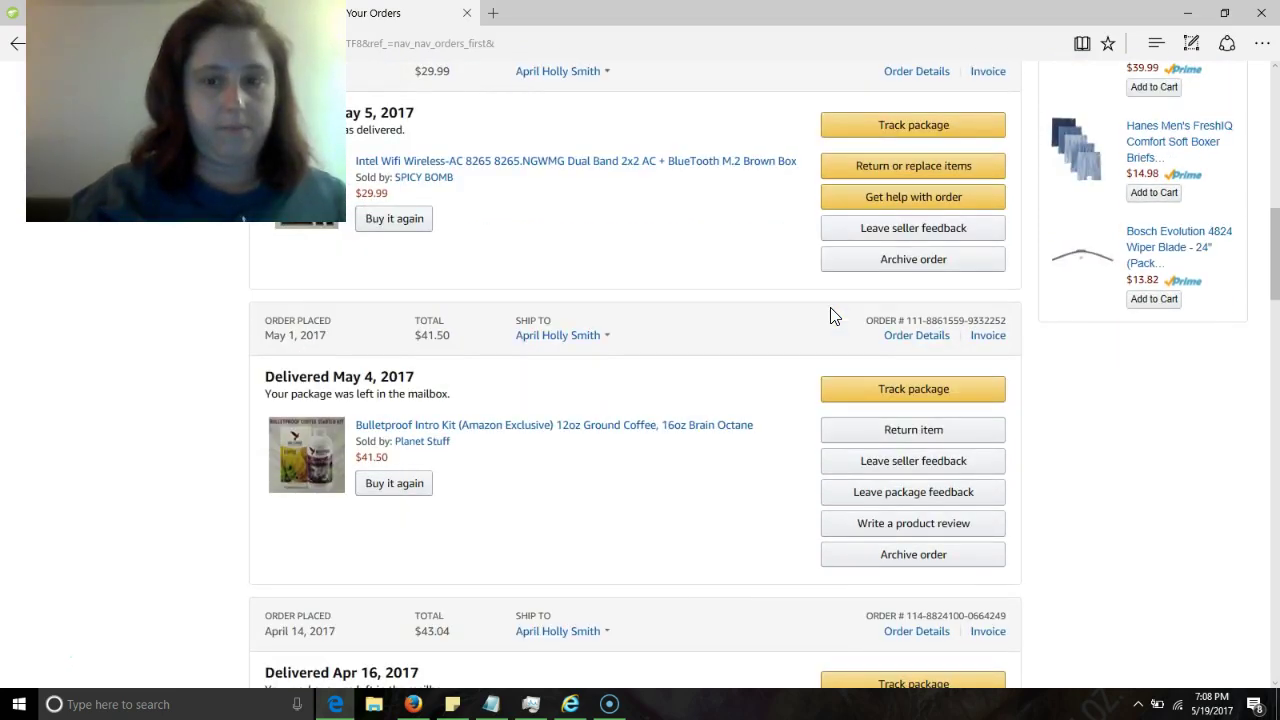
pyautogui.scroll(-1, 830, 316)
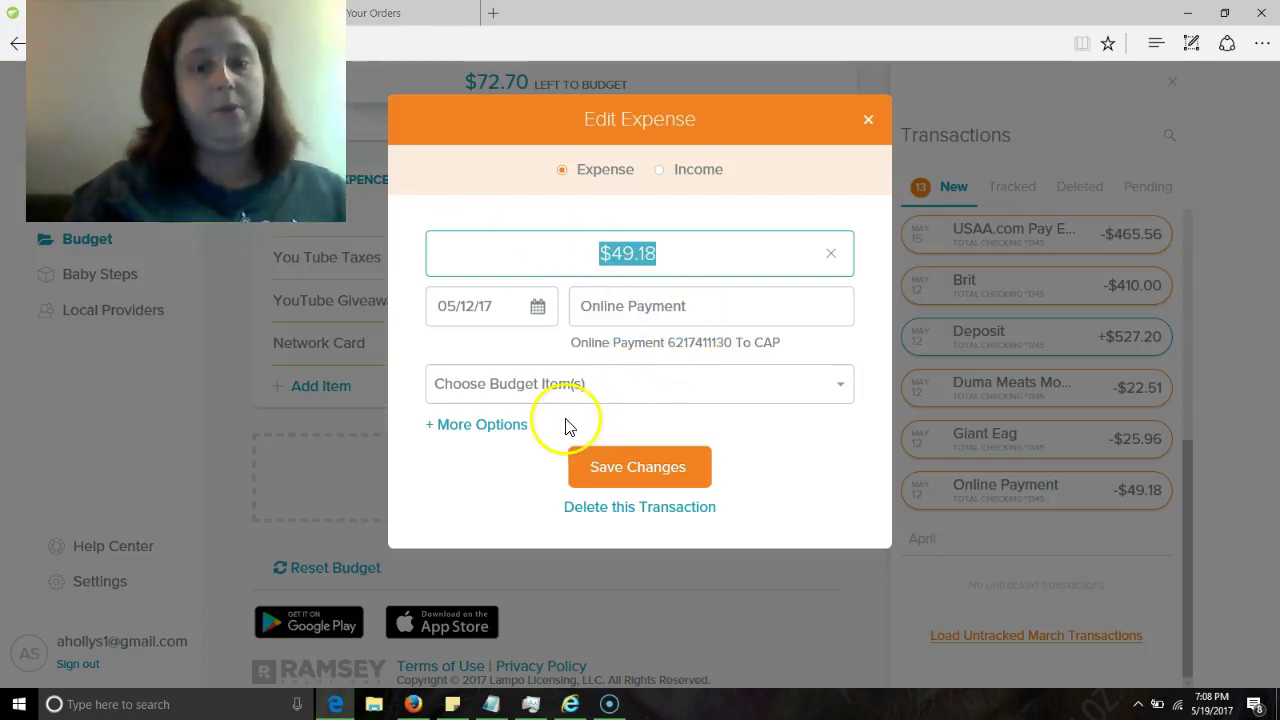
# - Return to the budget, assign the $49.18 expense to Groceries and track it
pyautogui.click(517, 388)
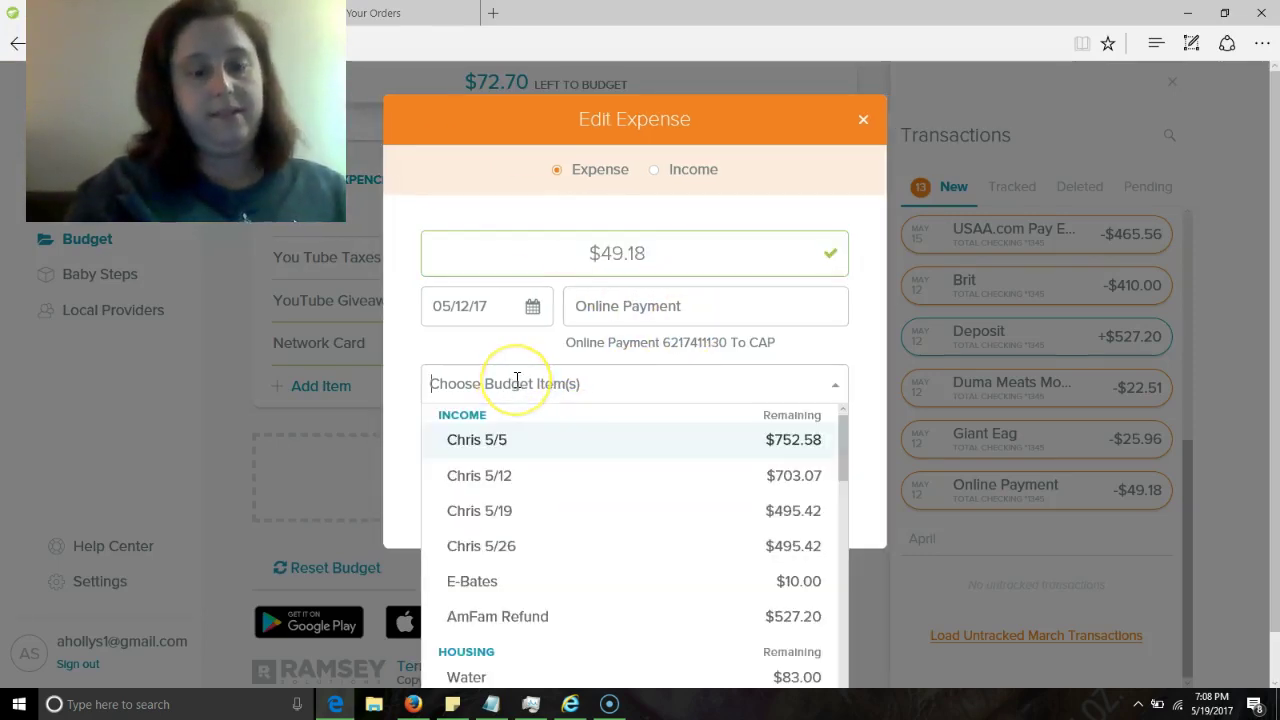
pyautogui.write('Groce')
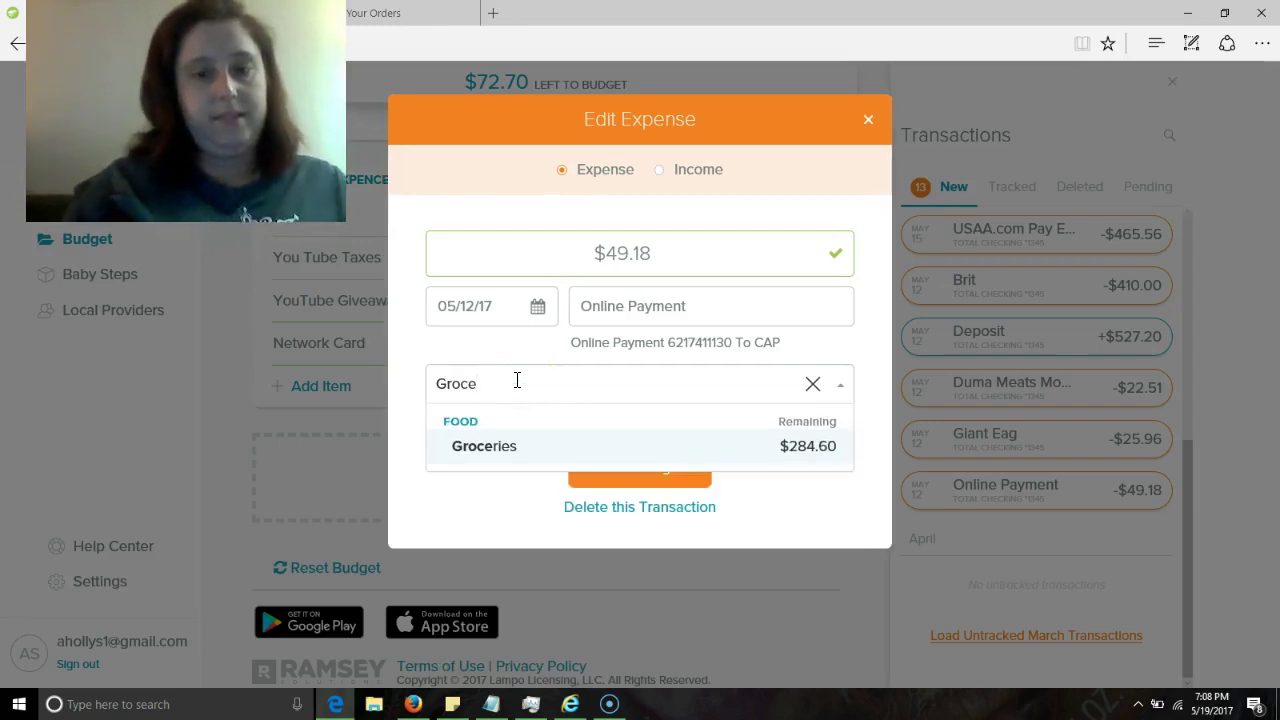
pyautogui.click(478, 450)
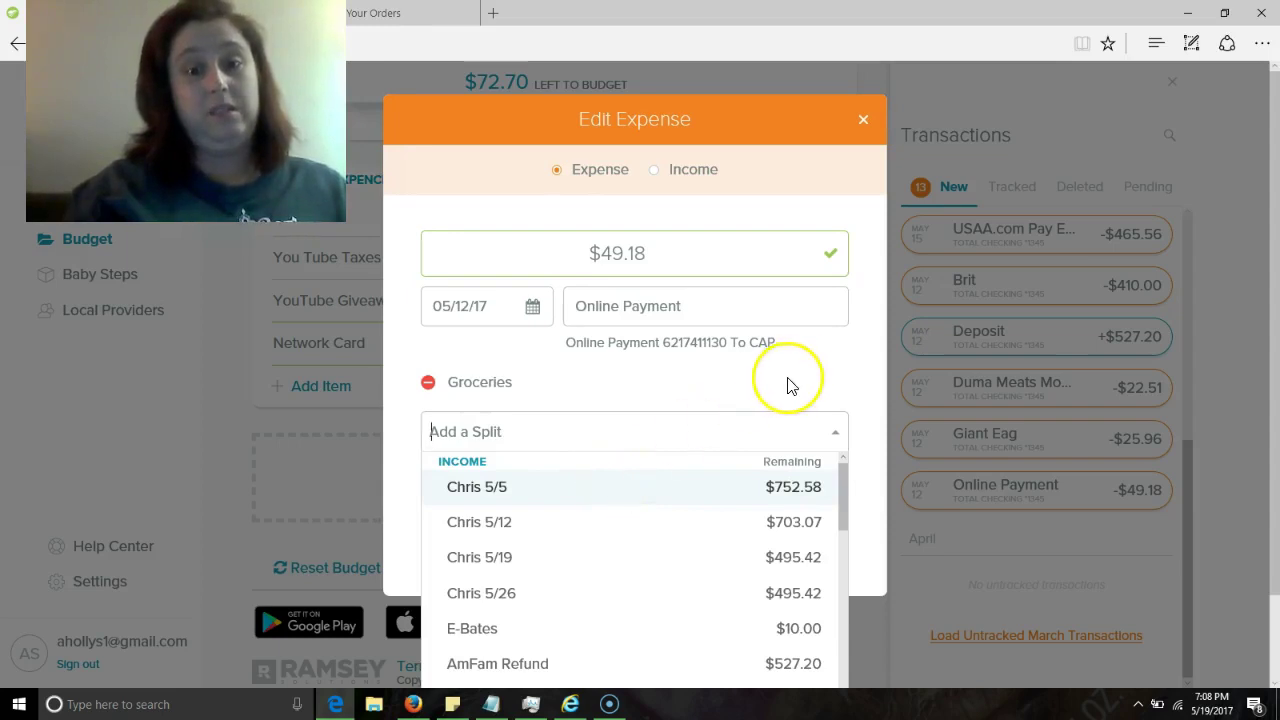
pyautogui.click(843, 488)
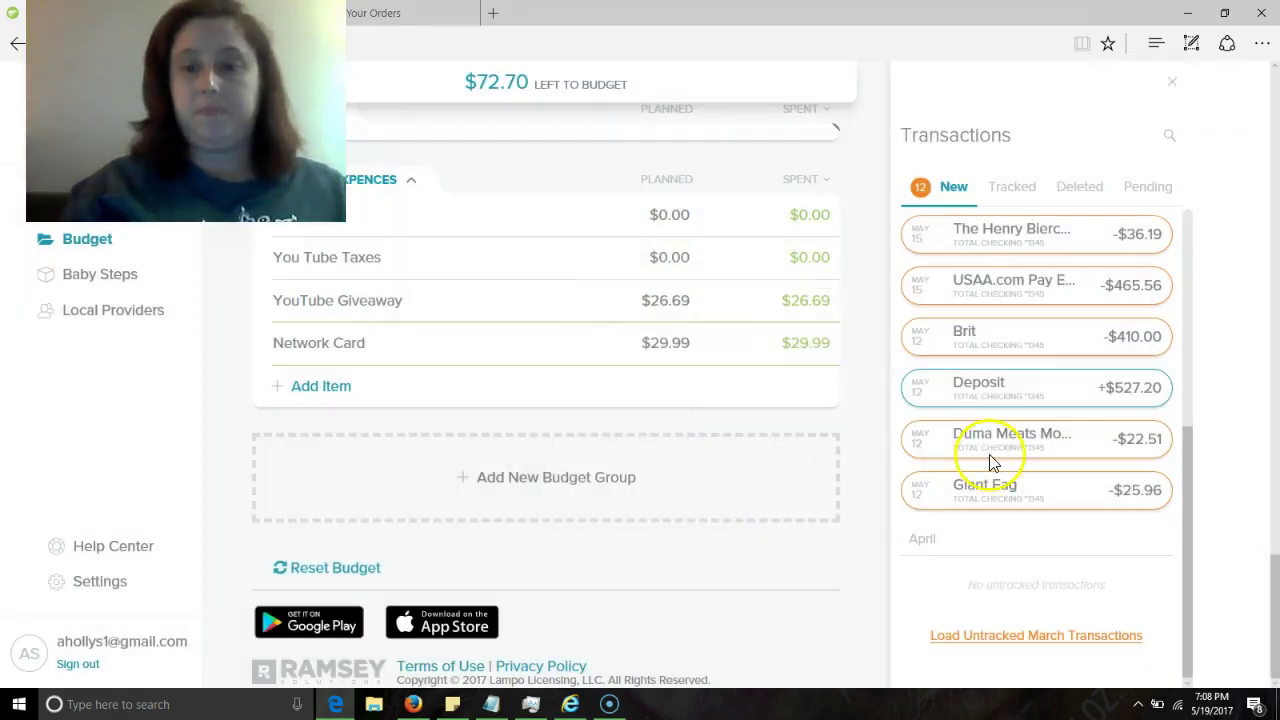
# - Track the $25.96 Giant Eag transaction against the Groceries item in the Food group
pyautogui.moveTo(1043, 503)
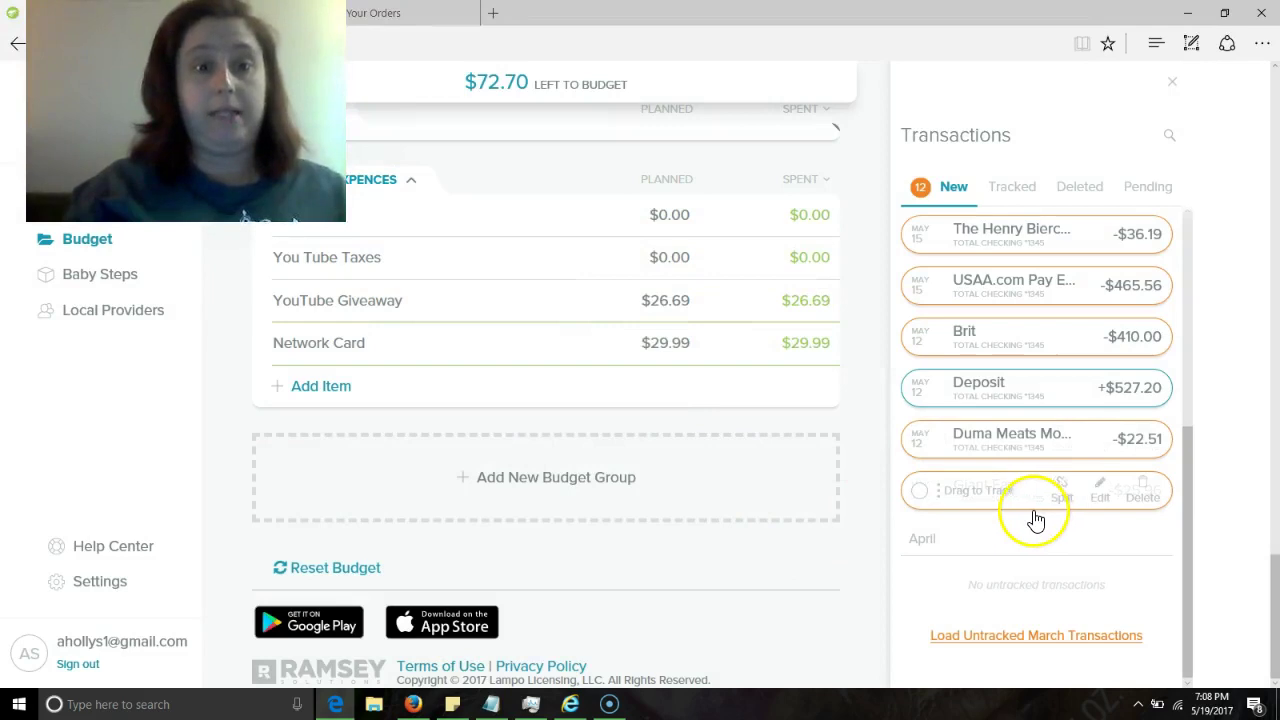
pyautogui.click(871, 437)
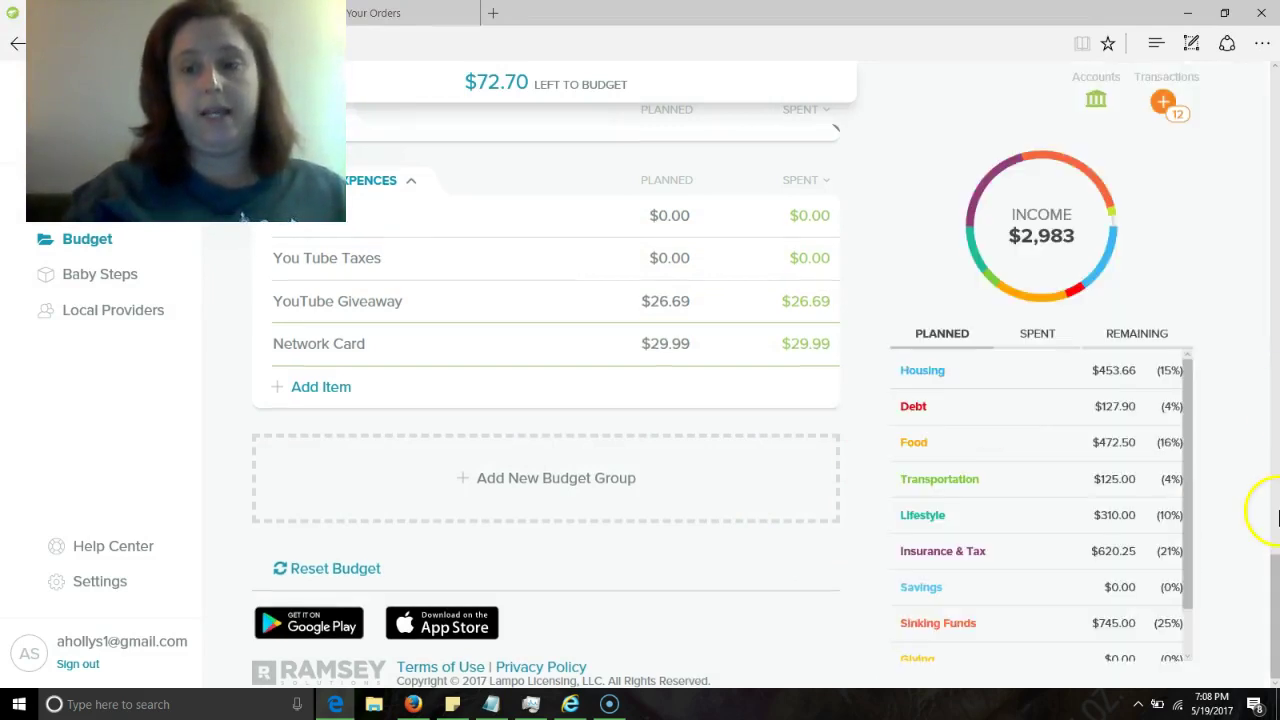
pyautogui.moveTo(1266, 586); pyautogui.dragTo(1277, 275)
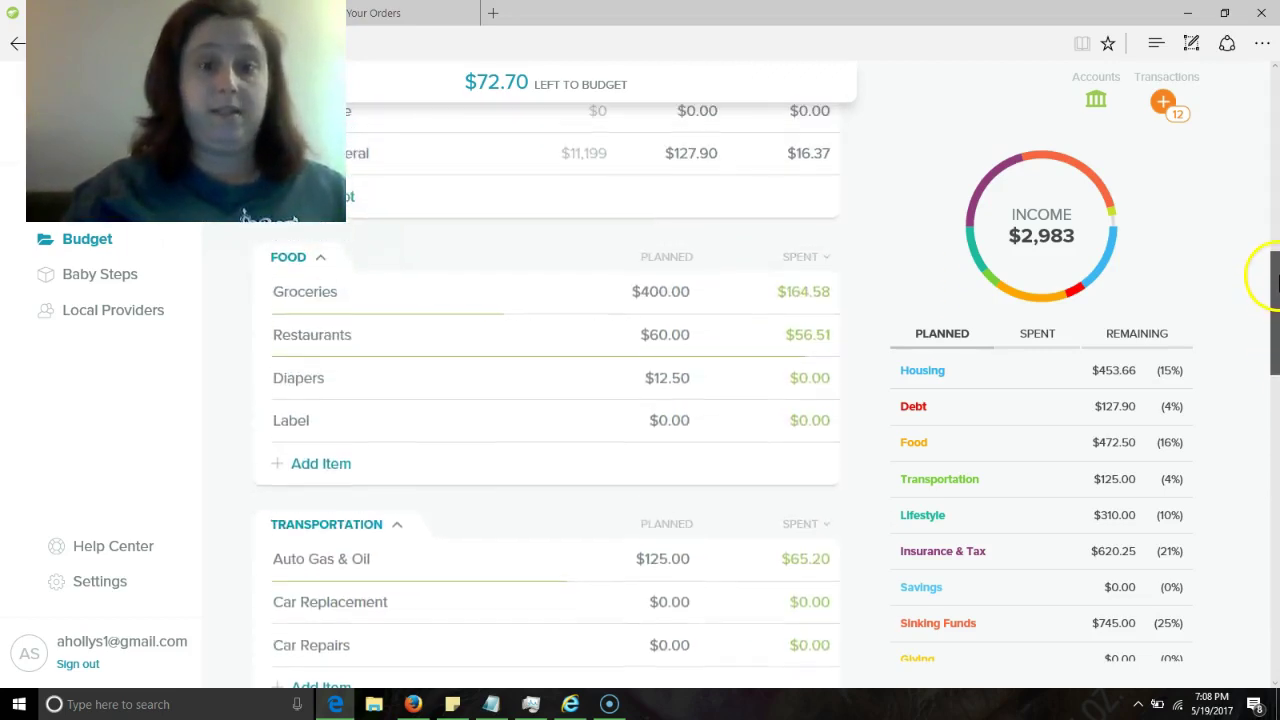
pyautogui.click(1163, 101)
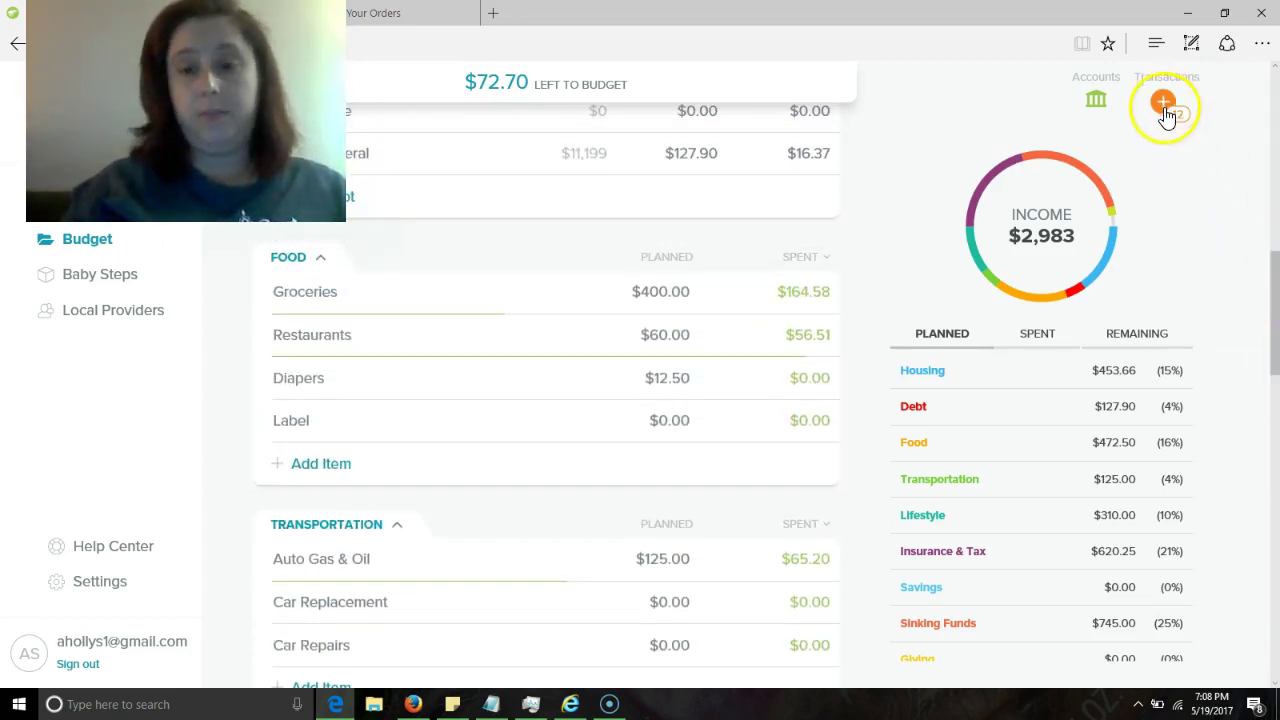
pyautogui.moveTo(1063, 517); pyautogui.dragTo(810, 304)
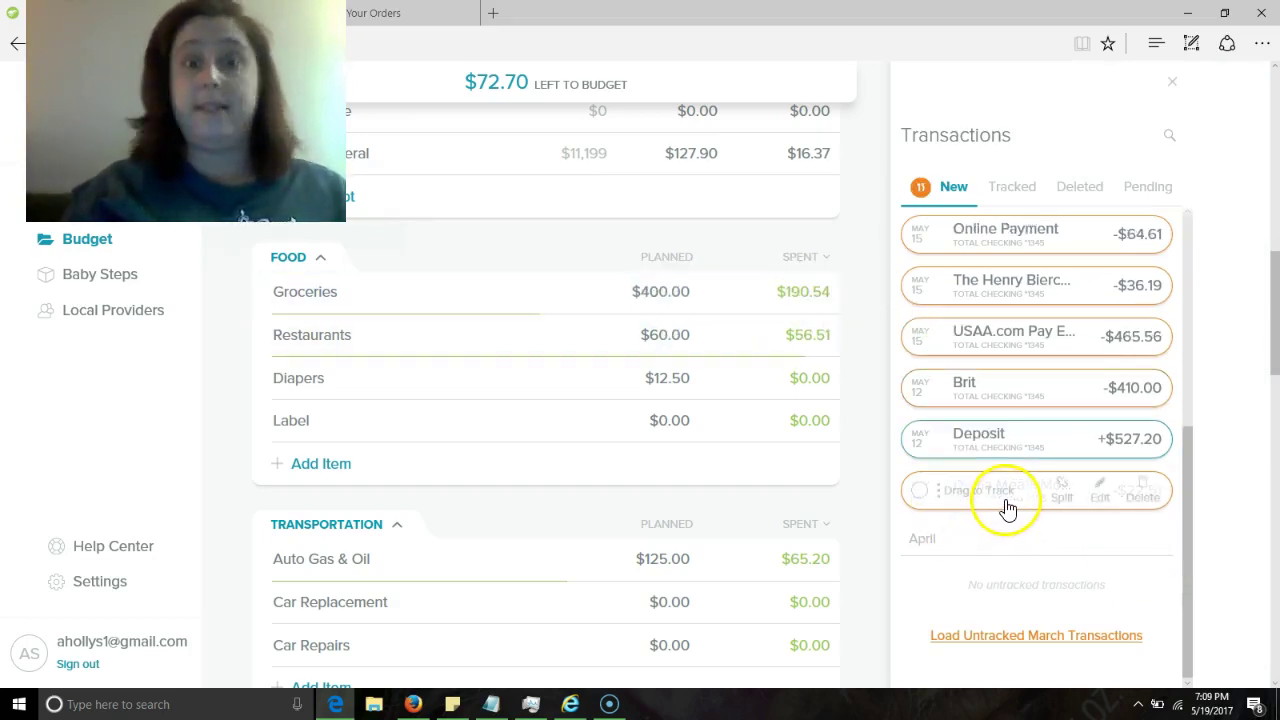
# - Change the Duma Meats transaction amount to $3.11, save it, and track it against Groceries in the Food group
pyautogui.moveTo(1008, 509)
pyautogui.mouseDown()
pyautogui.moveTo(751, 380)
pyautogui.moveTo(711, 286)
pyautogui.moveTo(814, 340)
pyautogui.moveTo(940, 491)
pyautogui.moveTo(986, 512)
pyautogui.mouseUp()
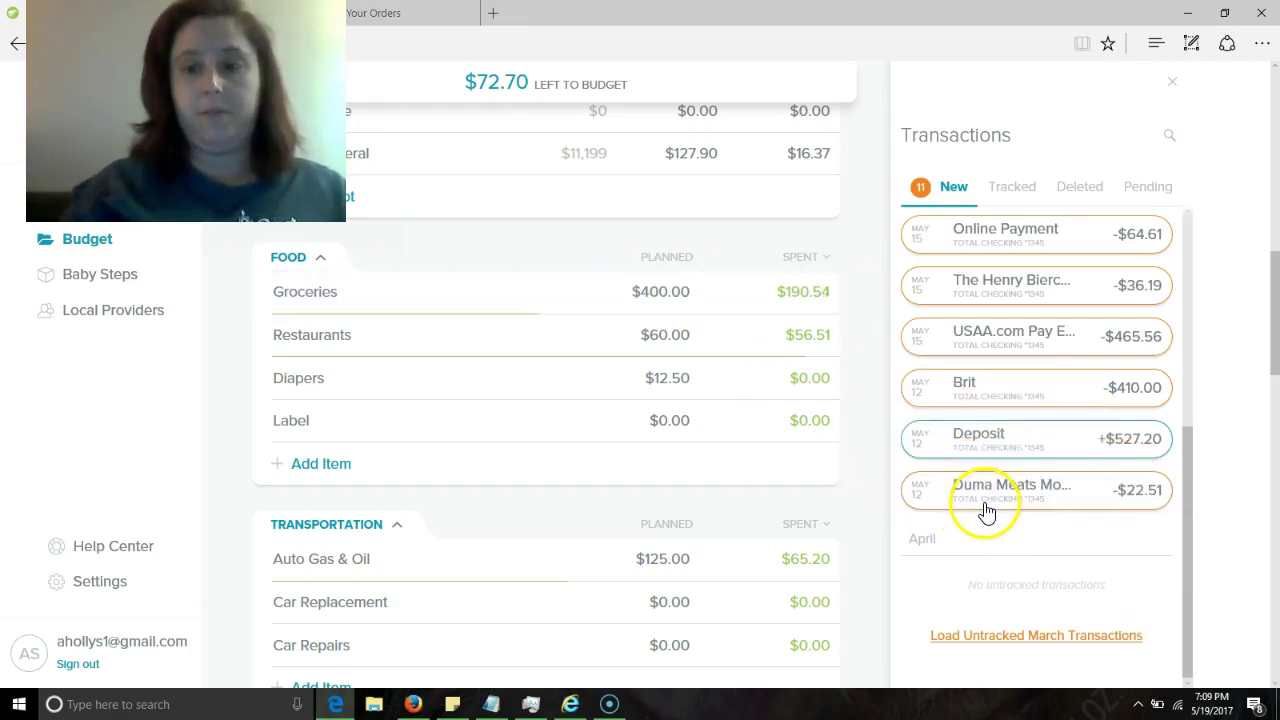
pyautogui.moveTo(1017, 509)
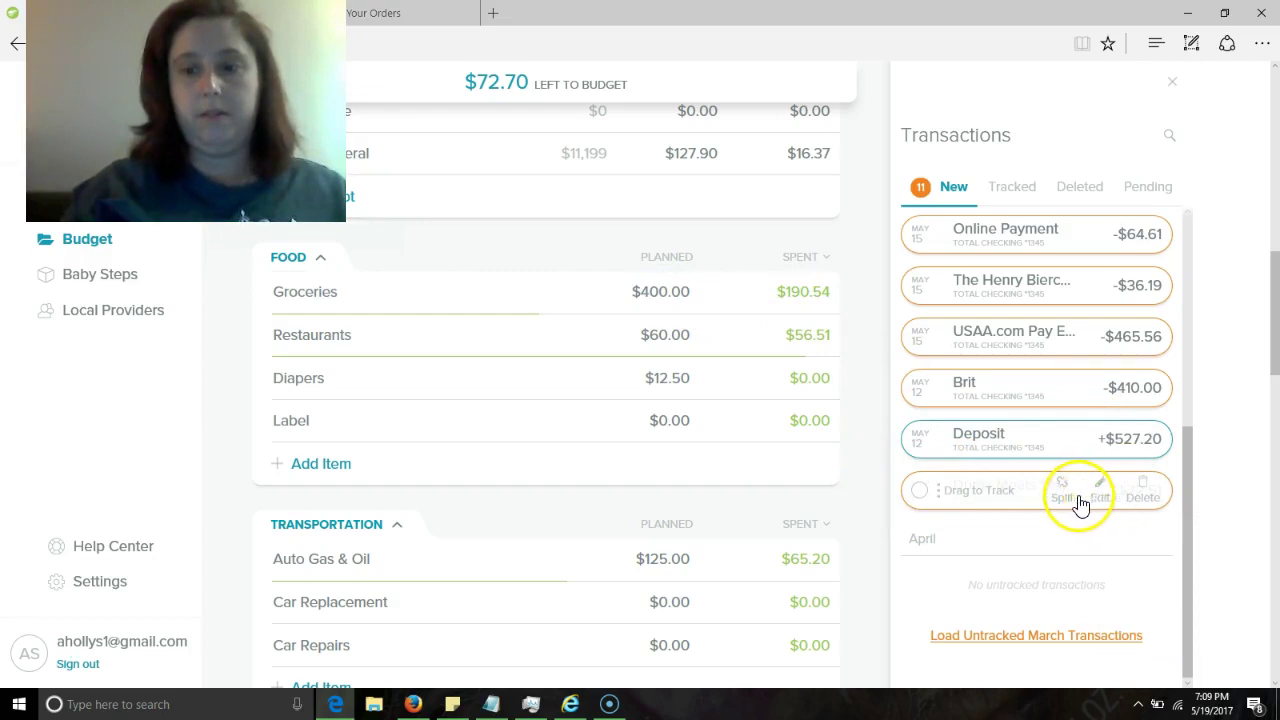
pyautogui.click(908, 462)
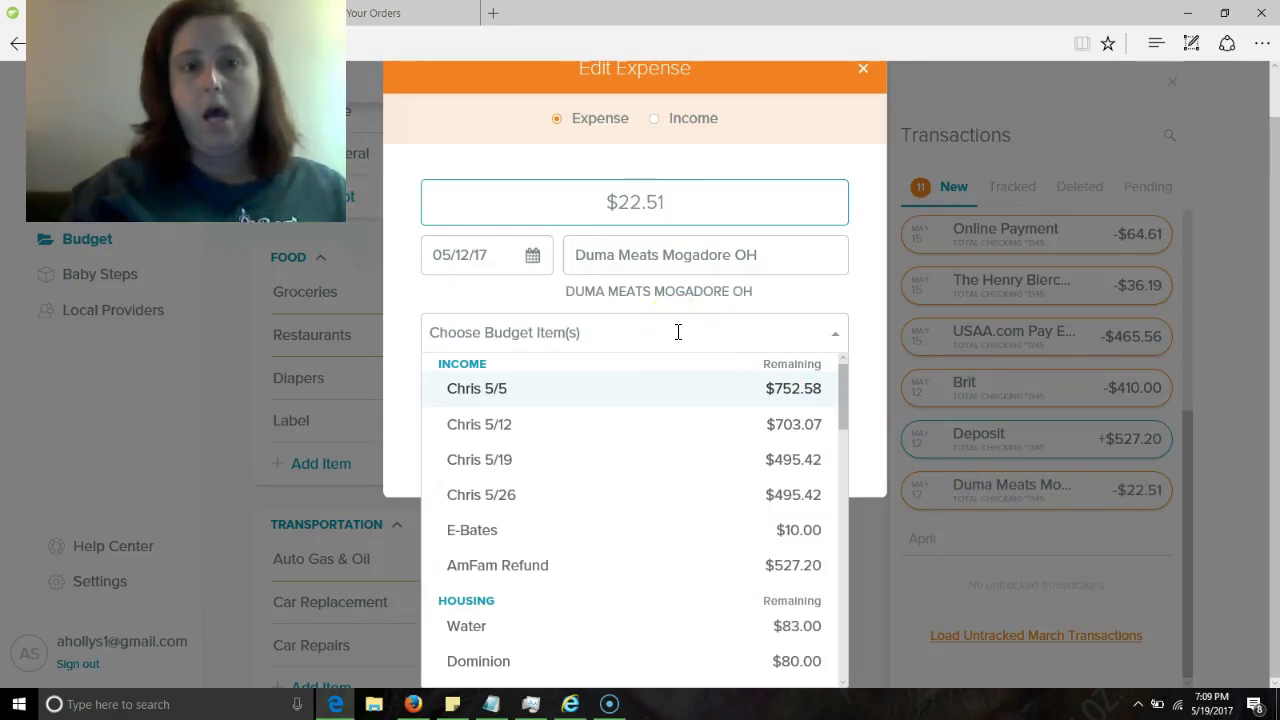
pyautogui.click(677, 214)
pyautogui.click(657, 253)
pyautogui.write('3')
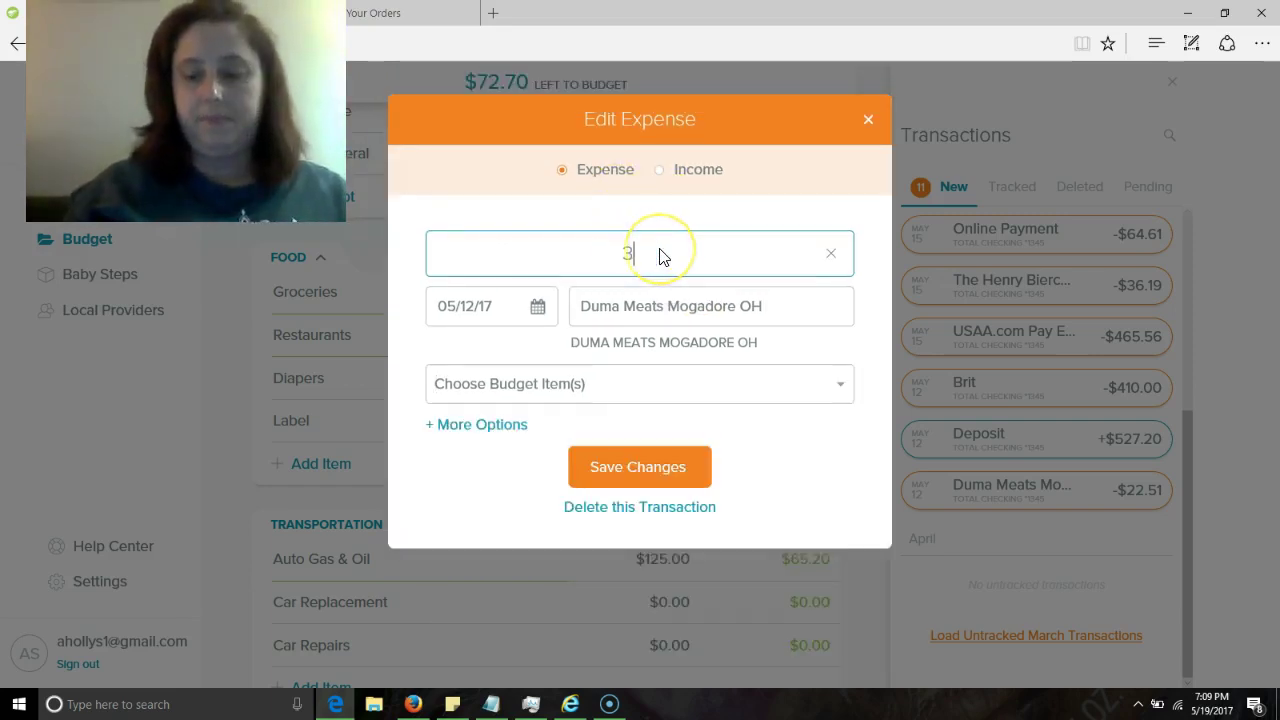
pyautogui.write('.11')
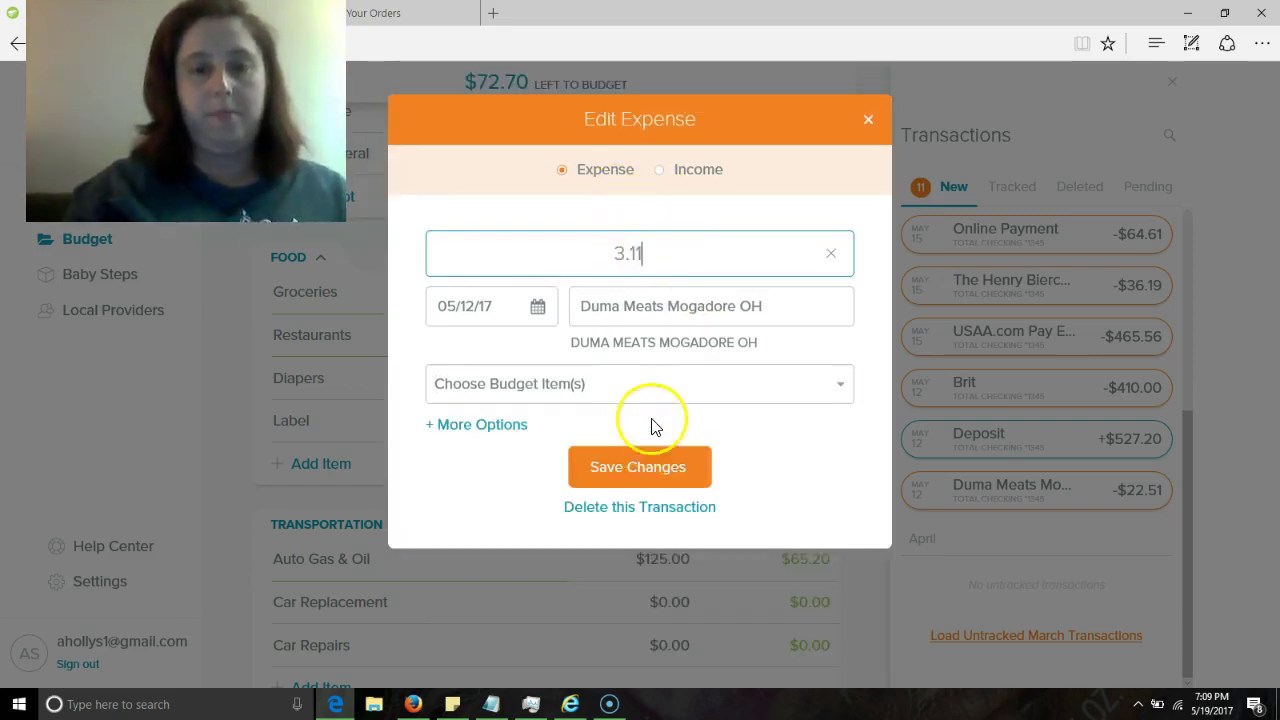
pyautogui.click(655, 478)
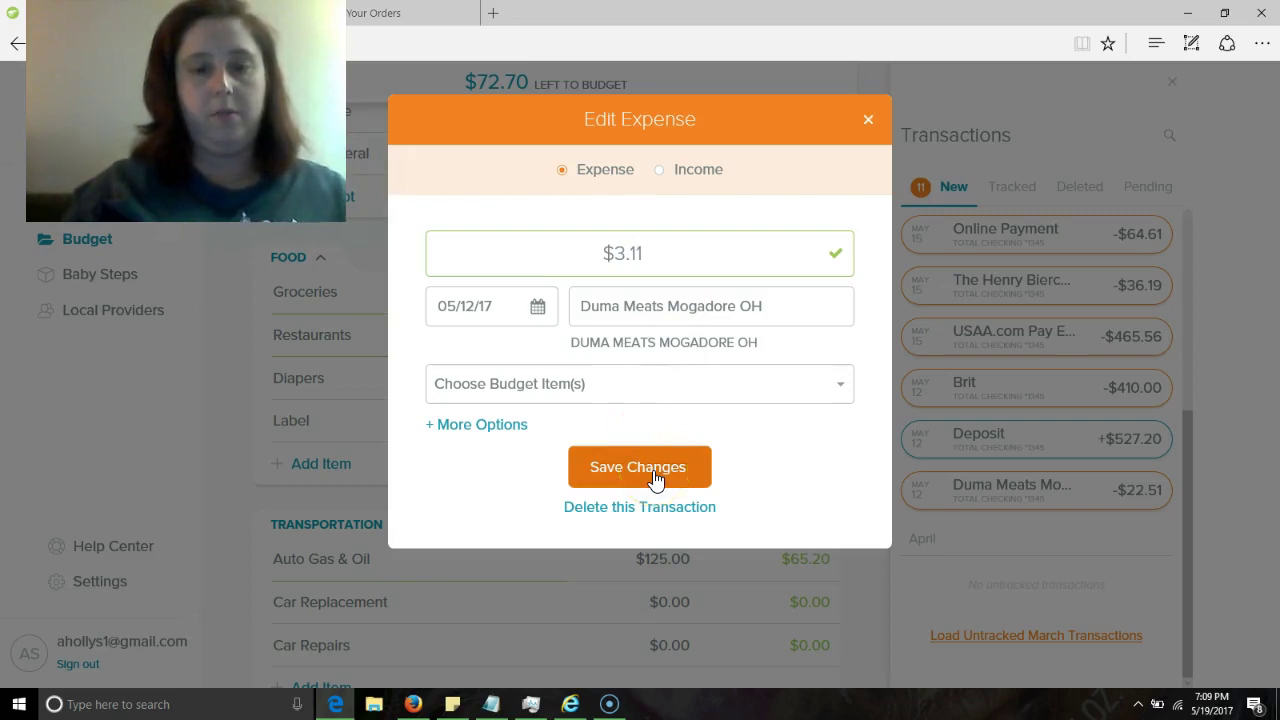
pyautogui.click(655, 478)
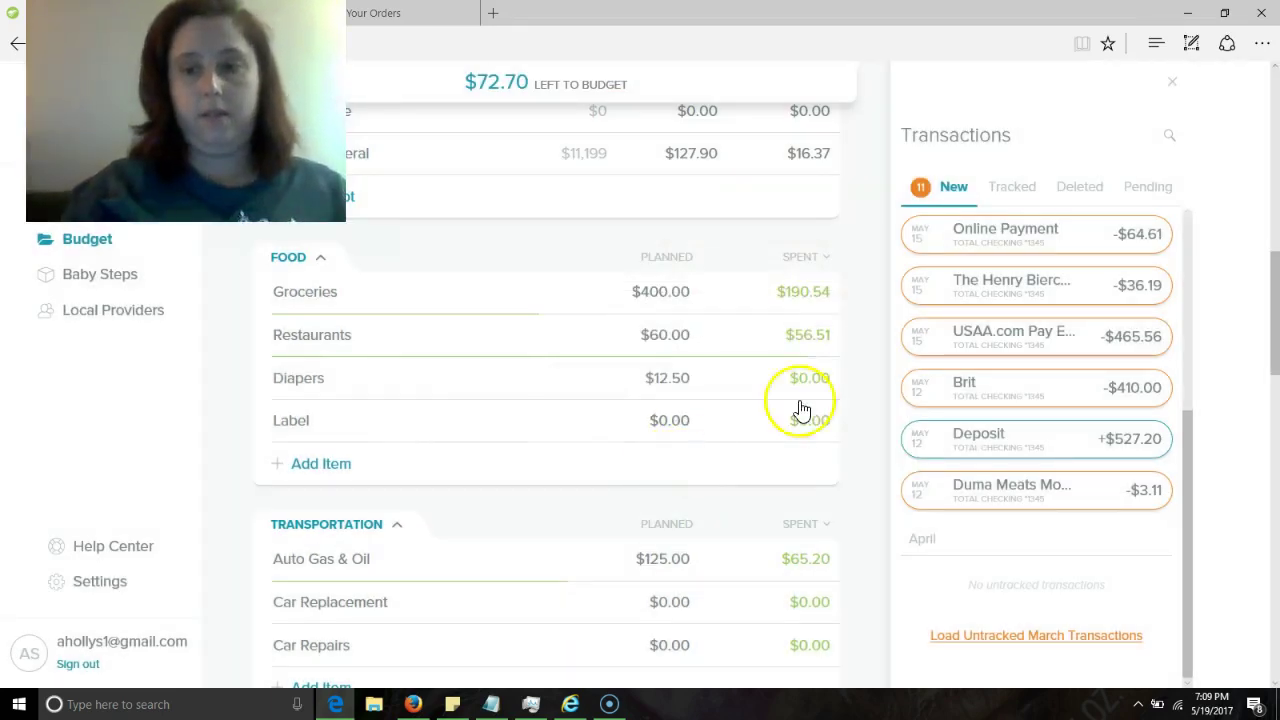
pyautogui.moveTo(940, 490); pyautogui.dragTo(696, 292)
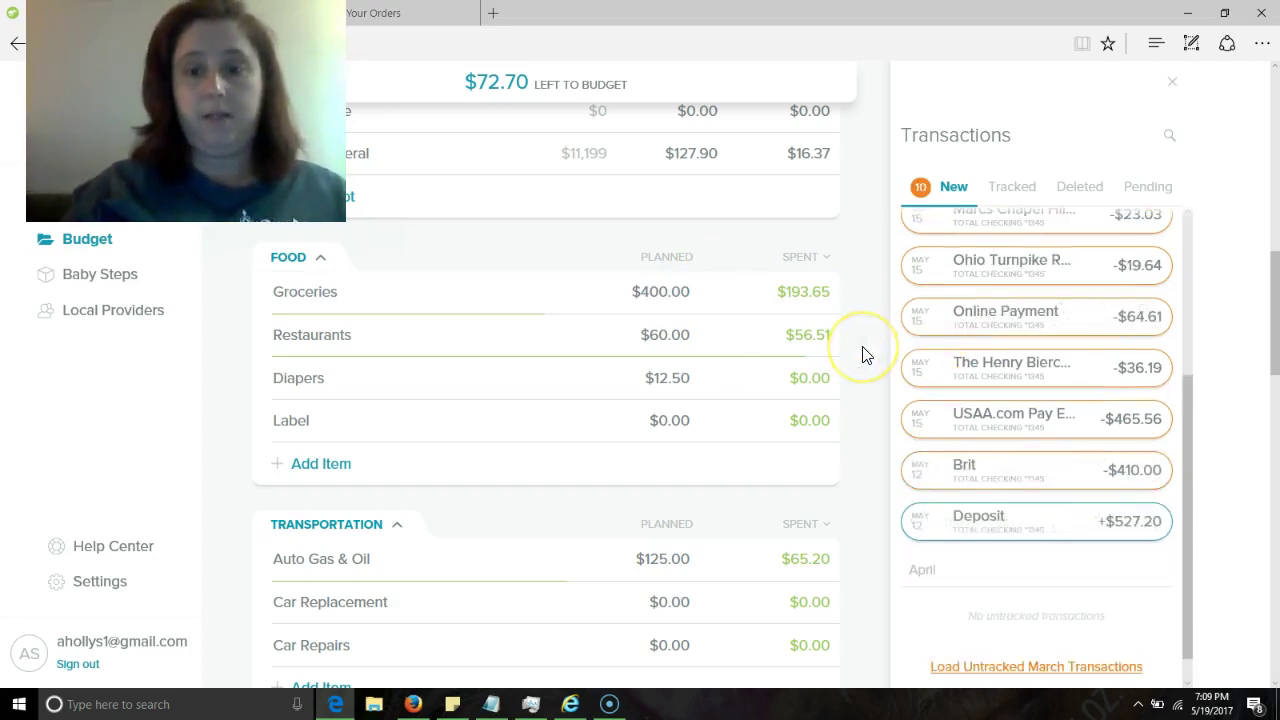
# - Track the $527.20 Deposit transaction against the AmFam Refund income item
pyautogui.scroll(9, 866, 355)
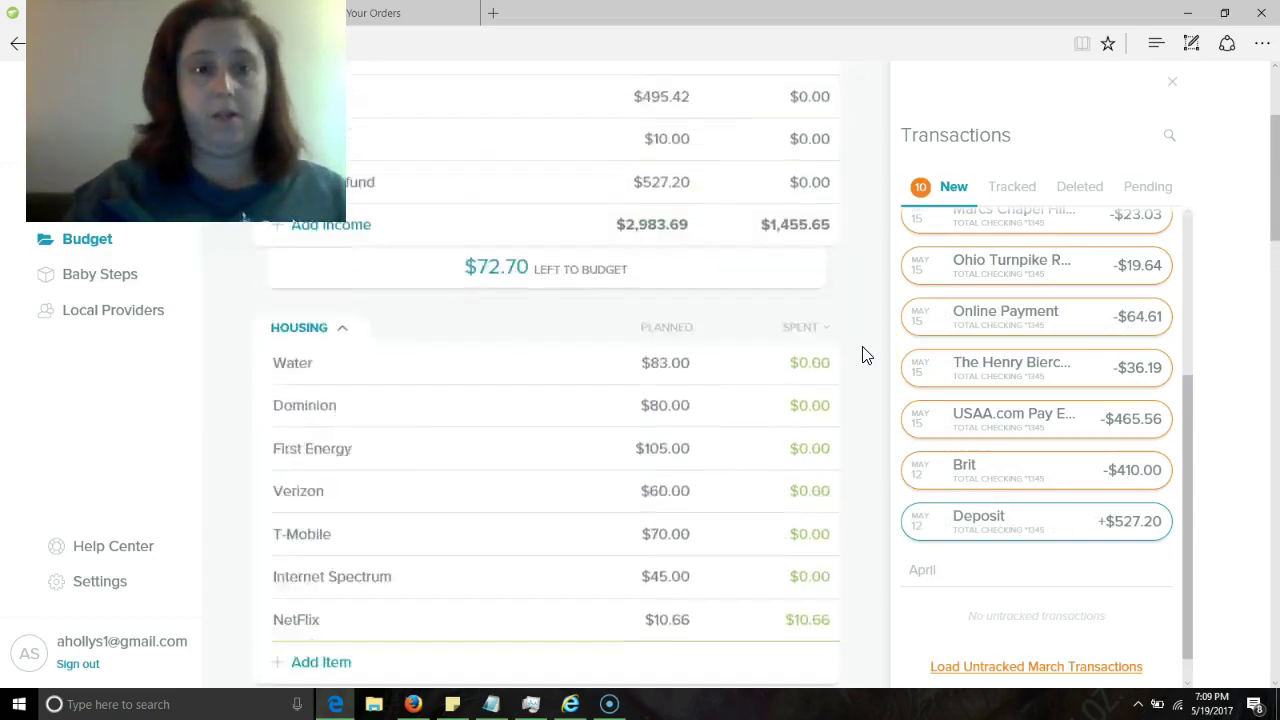
pyautogui.moveTo(1000, 522); pyautogui.dragTo(746, 409)
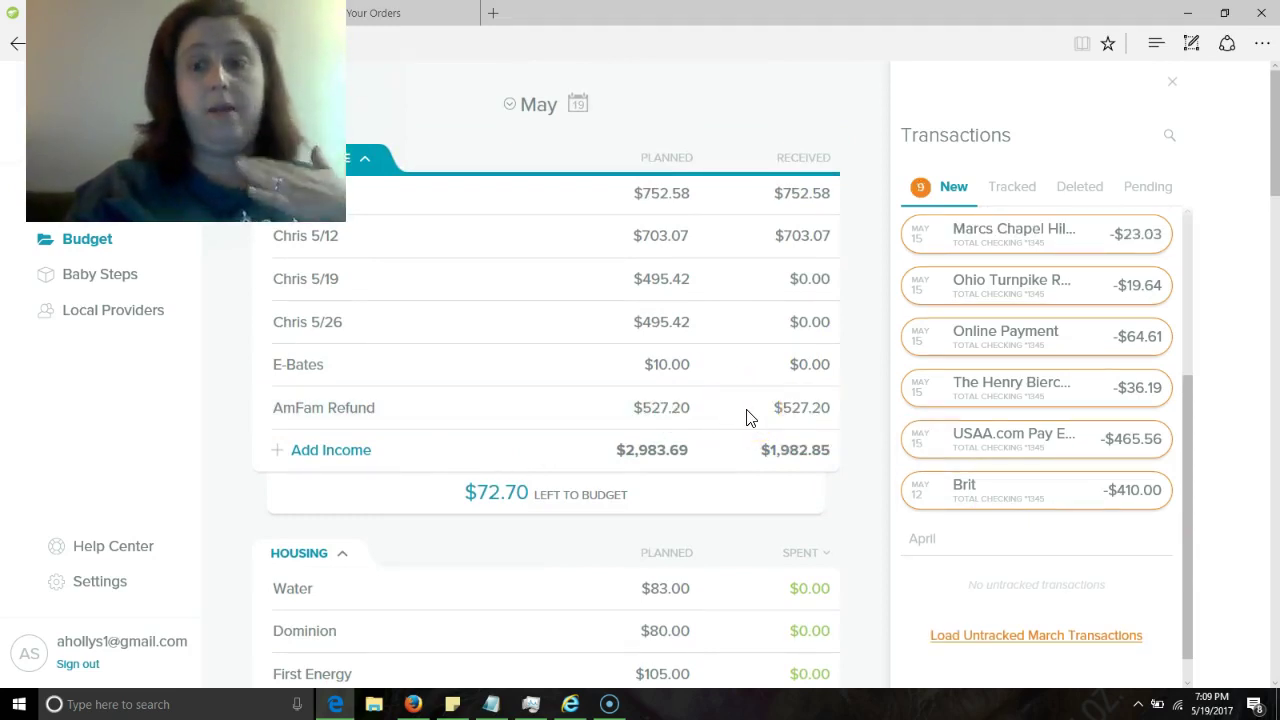
pyautogui.click(1106, 449)
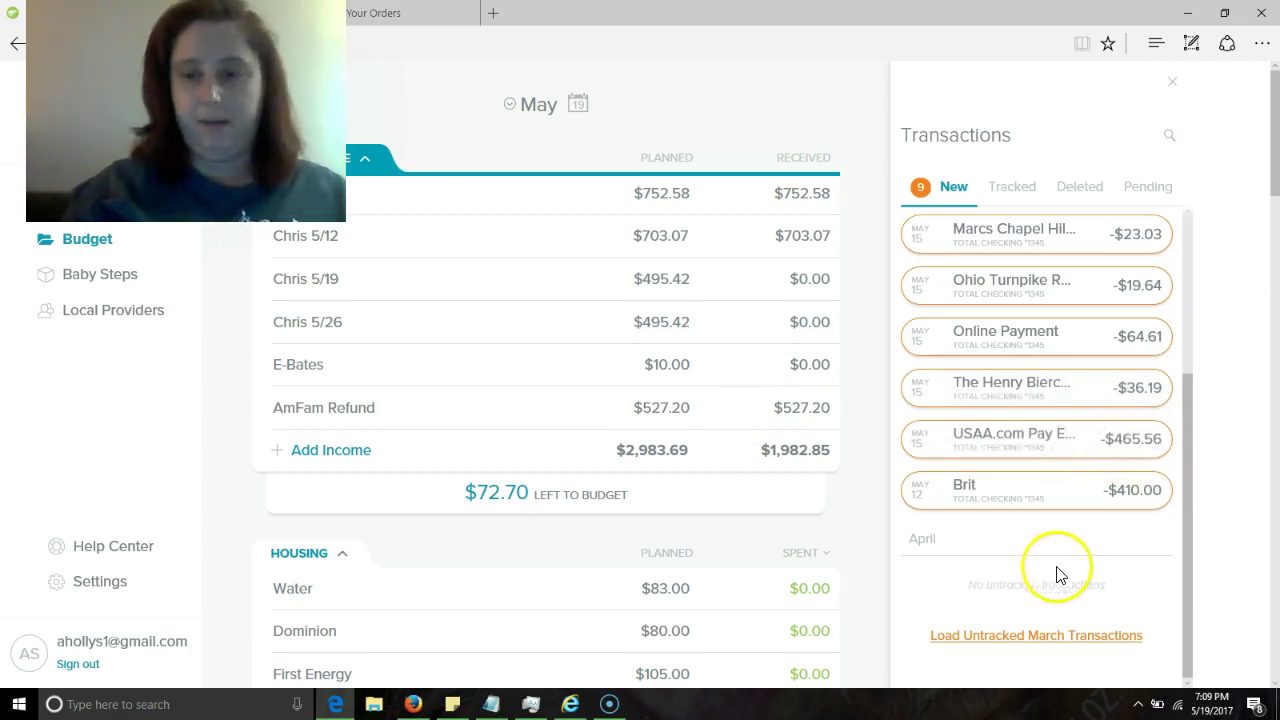
pyautogui.scroll(-8, 866, 350)
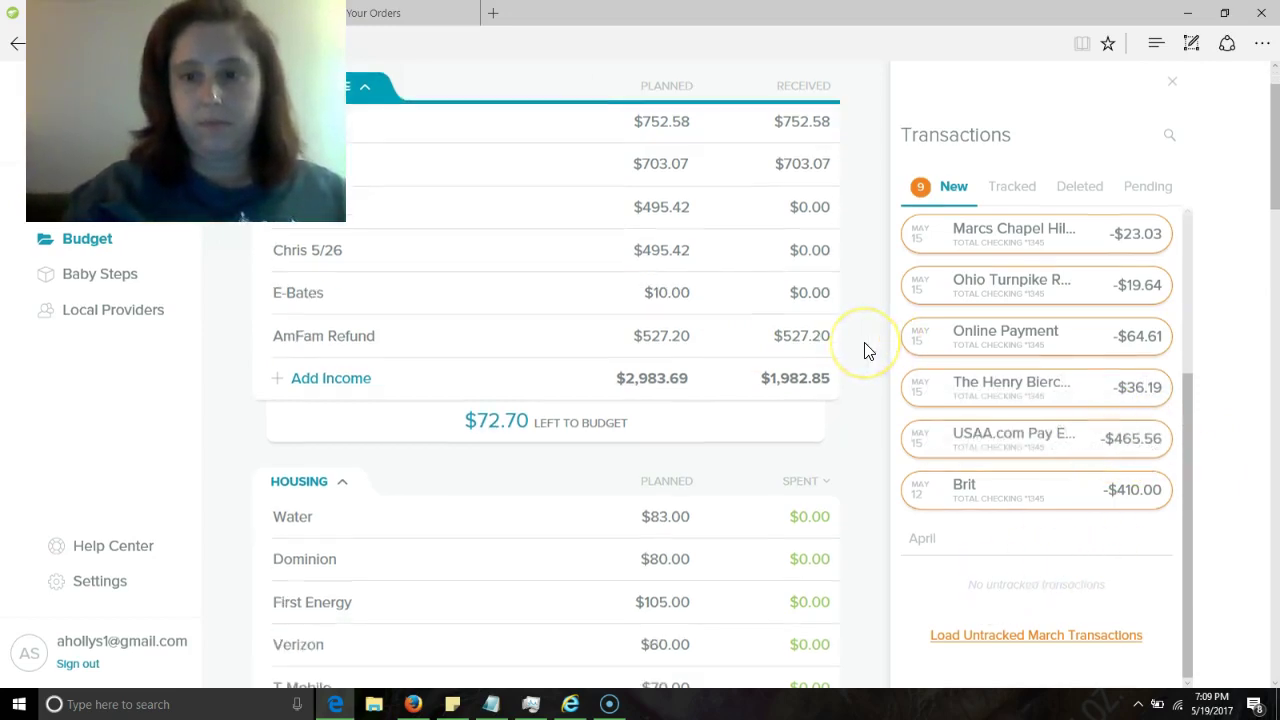
pyautogui.scroll(-10, 866, 350)
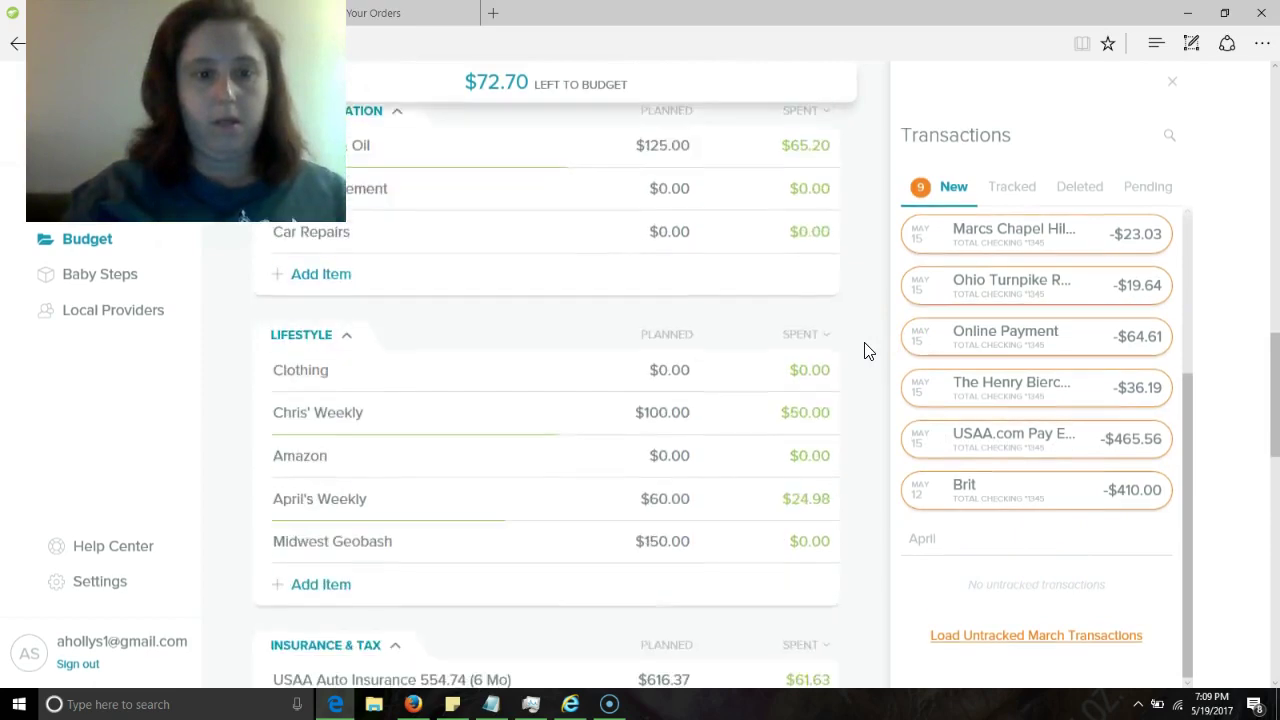
pyautogui.scroll(-1, 866, 350)
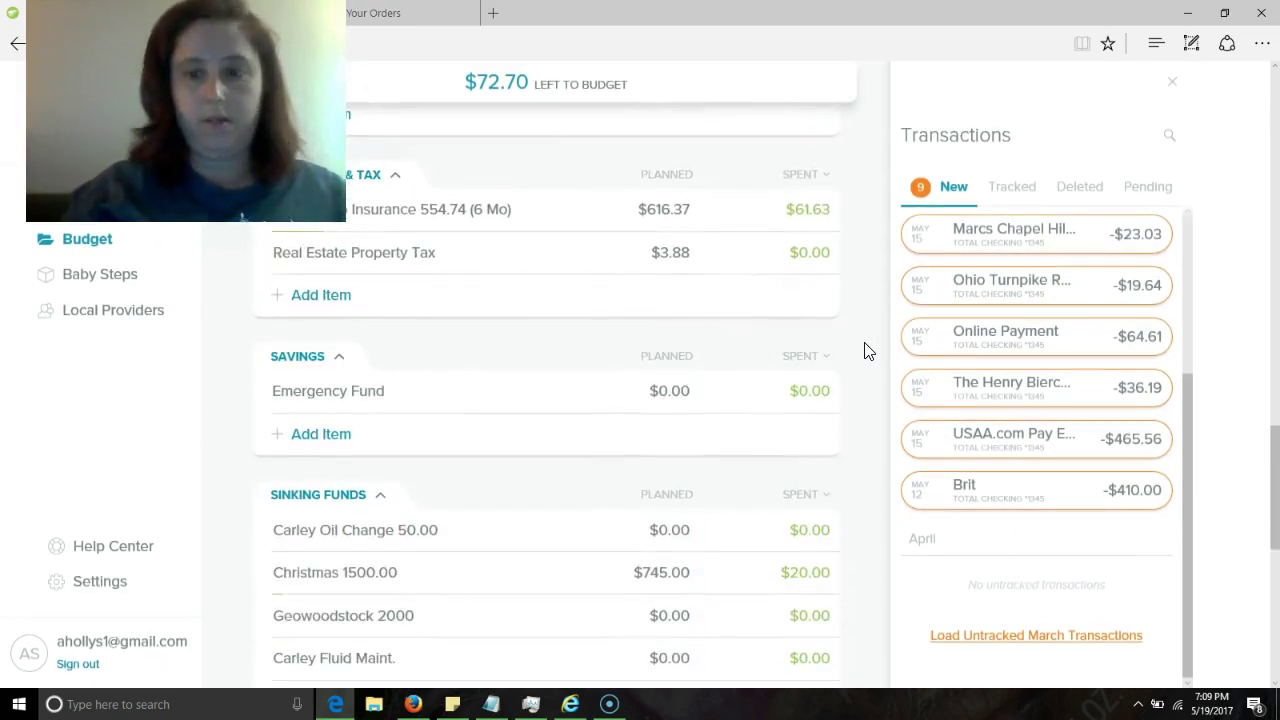
pyautogui.moveTo(1014, 505)
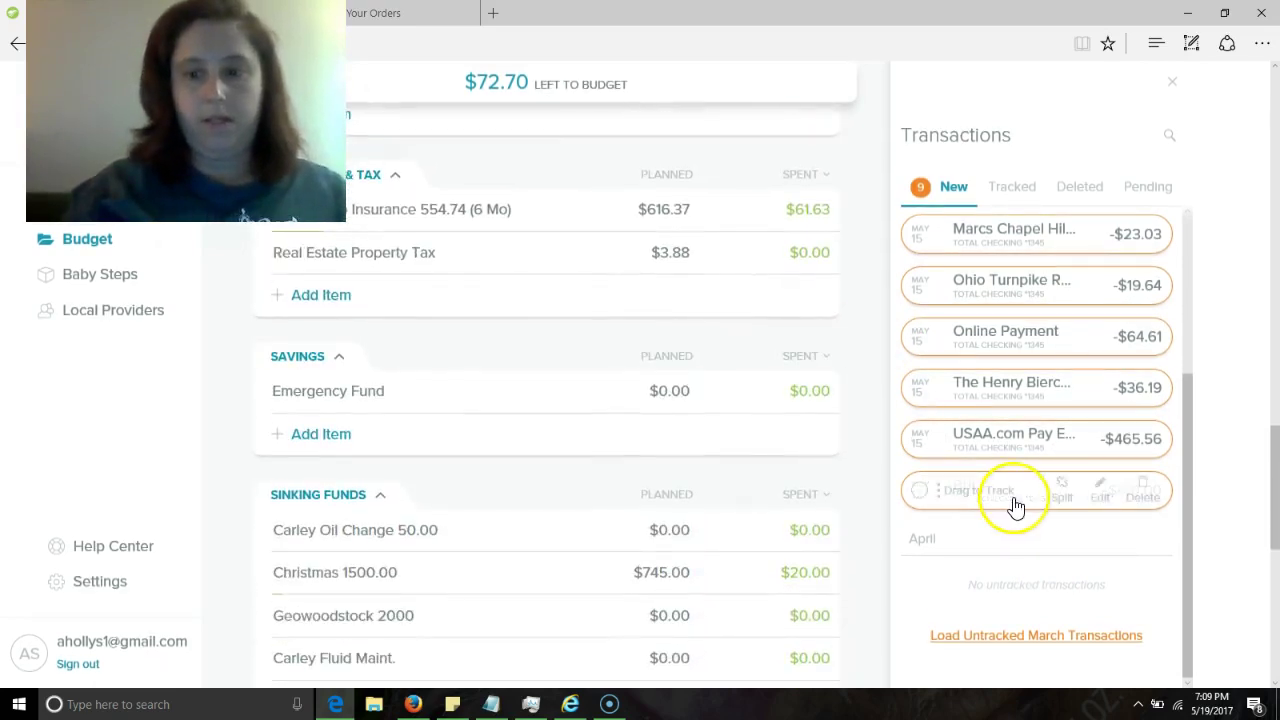
pyautogui.click(1069, 496)
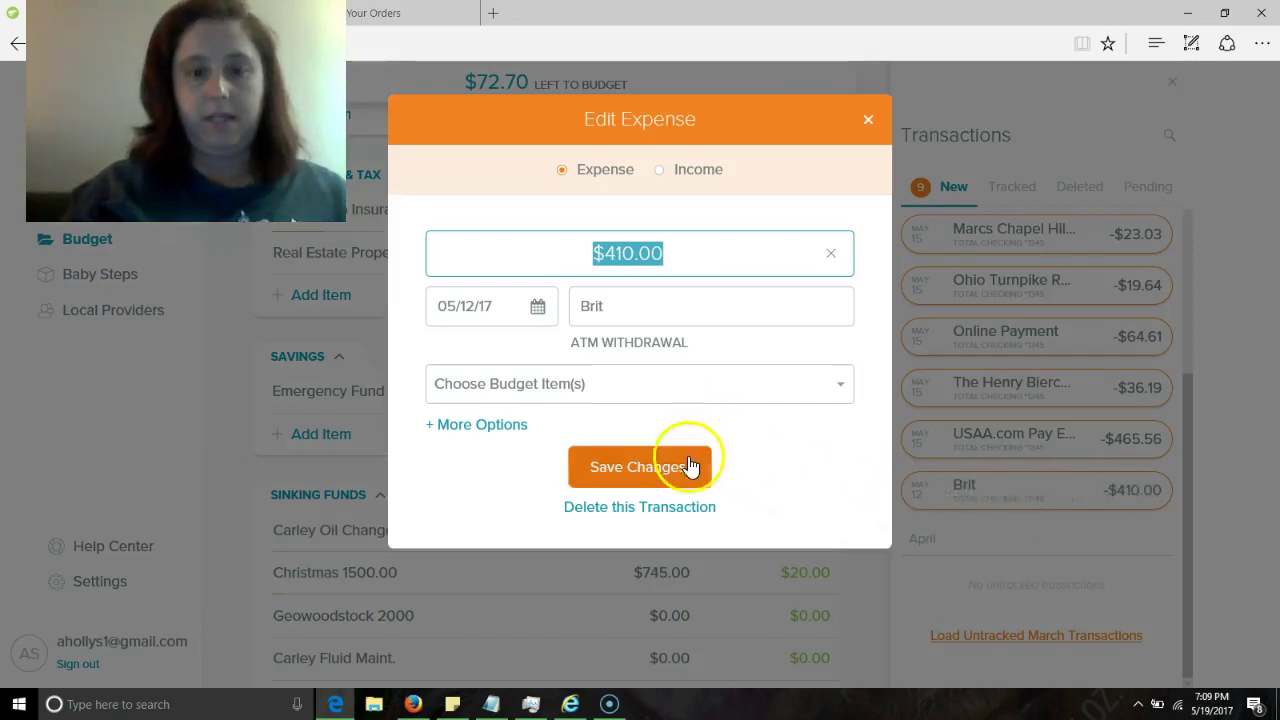
pyautogui.click(866, 120)
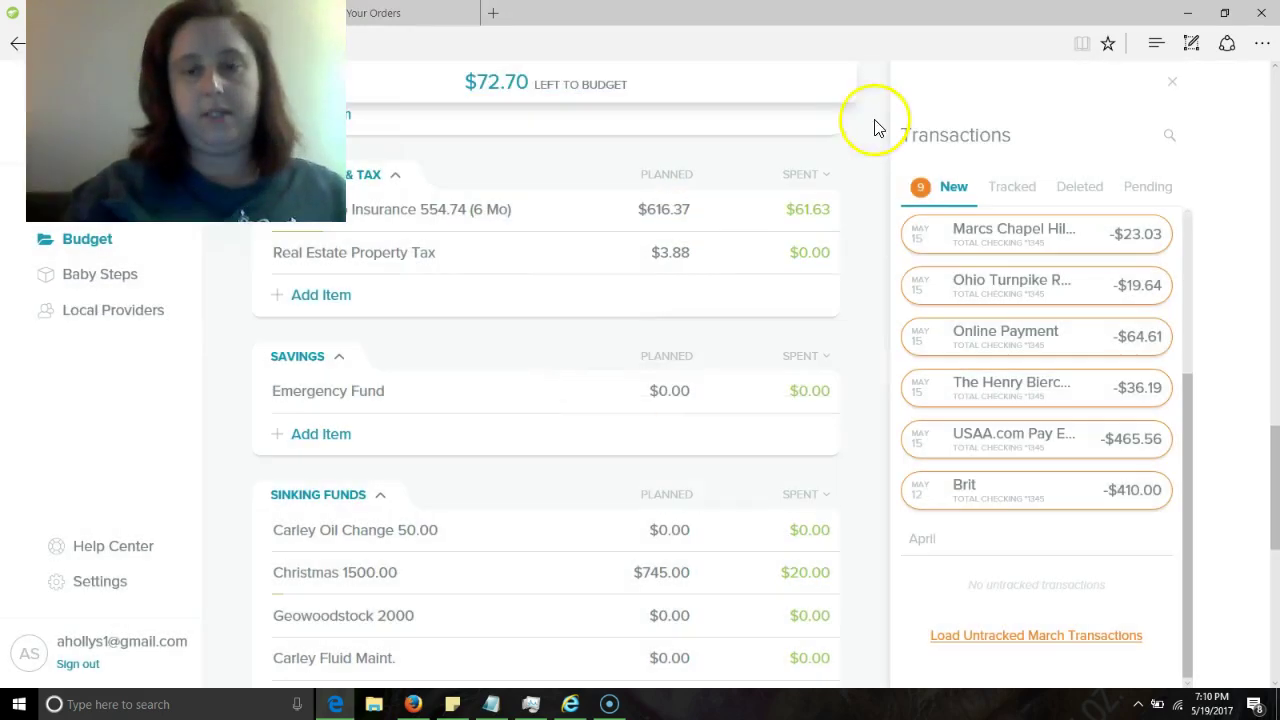
# - Split the $410.00 ATM withdrawal between the Lifestyle weekly allowance with $50.00 remaining and the Christmas 1500.00 sinking fund
pyautogui.moveTo(1043, 508)
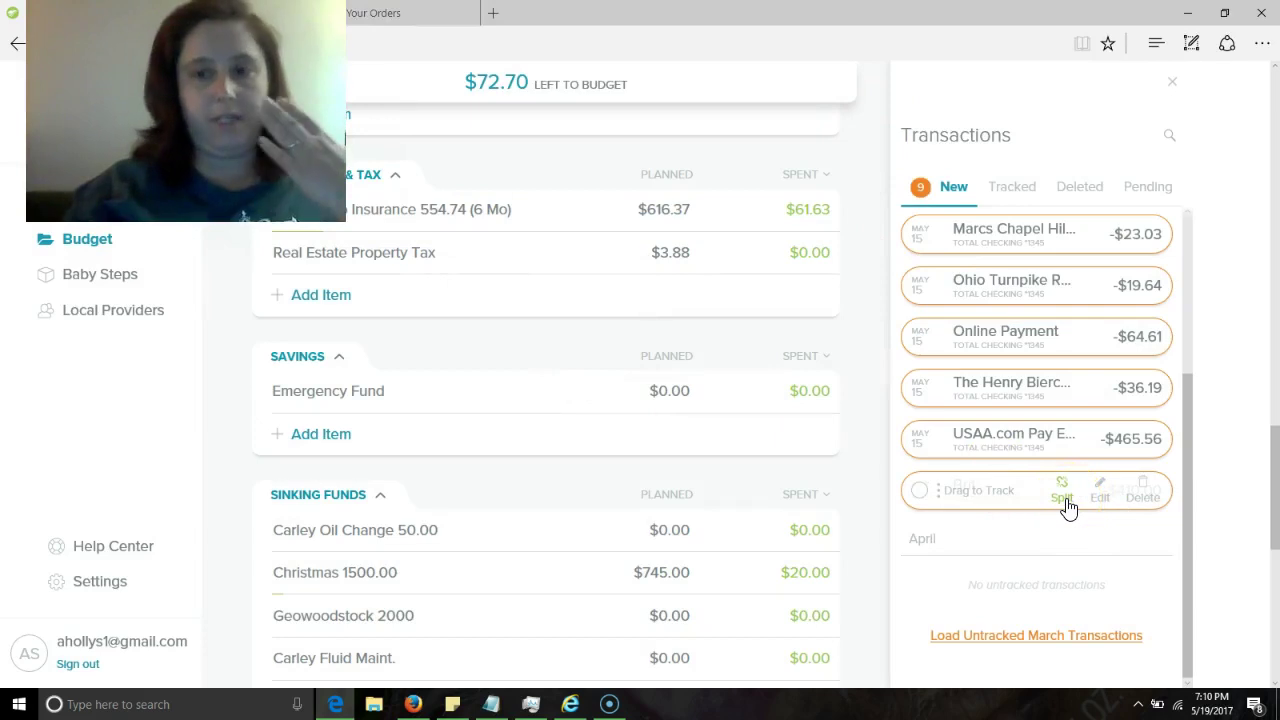
pyautogui.click(1064, 500)
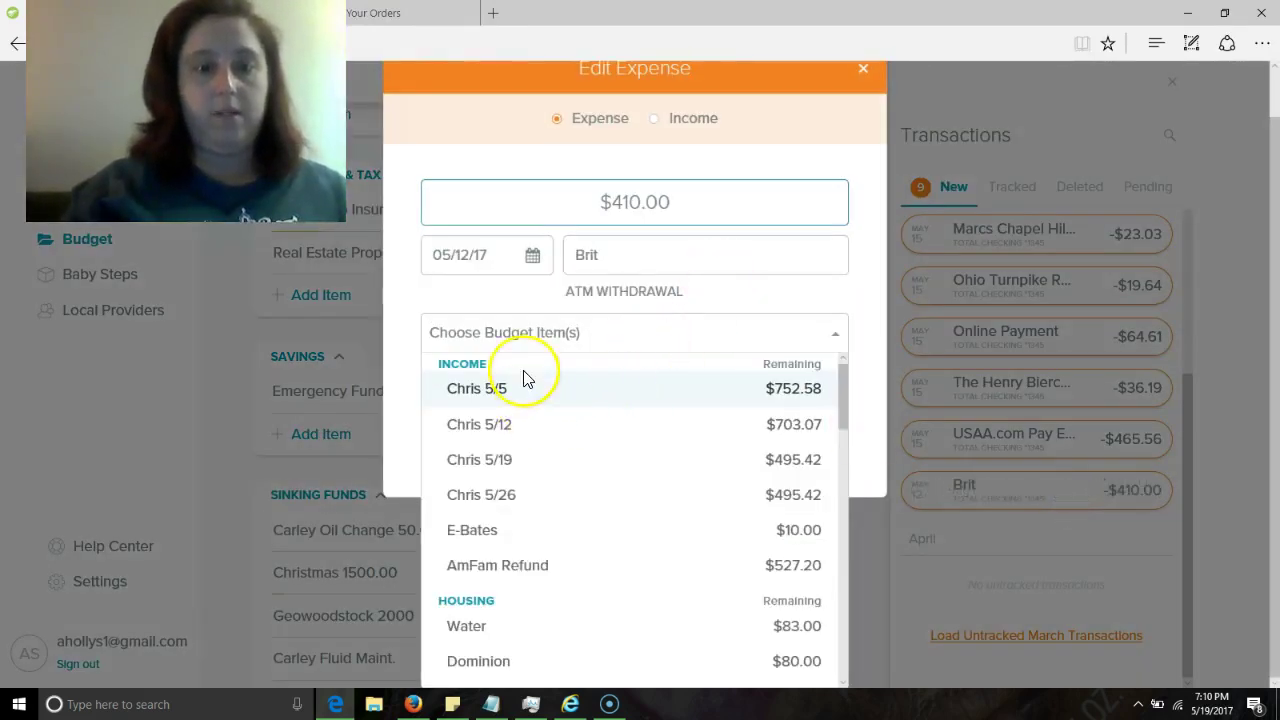
pyautogui.write('Chr')
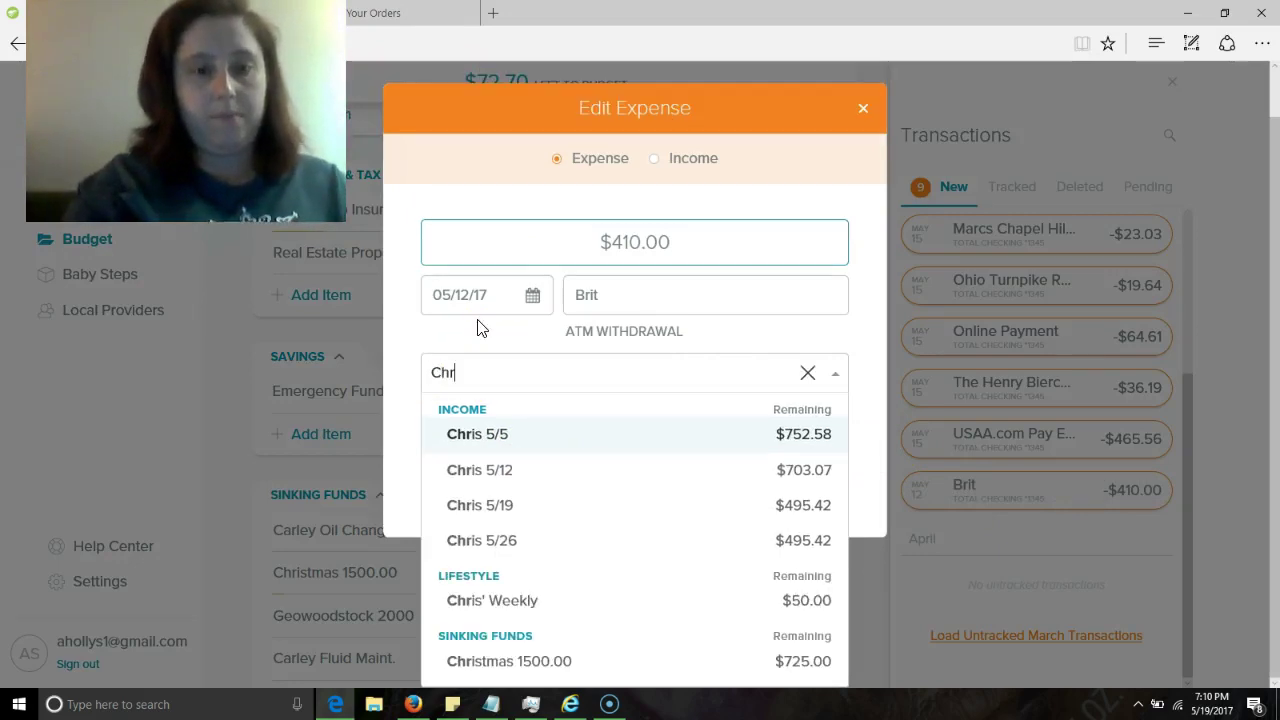
pyautogui.write('is')
pyautogui.click(483, 330)
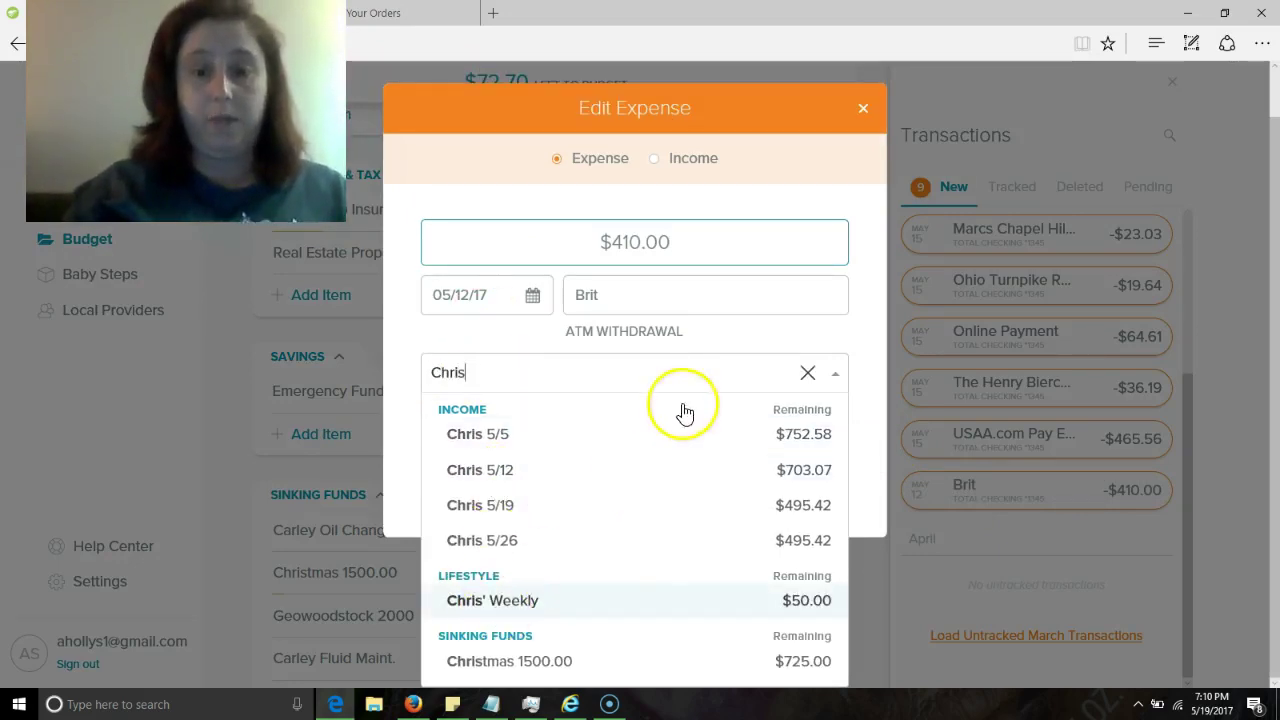
pyautogui.press('Return')
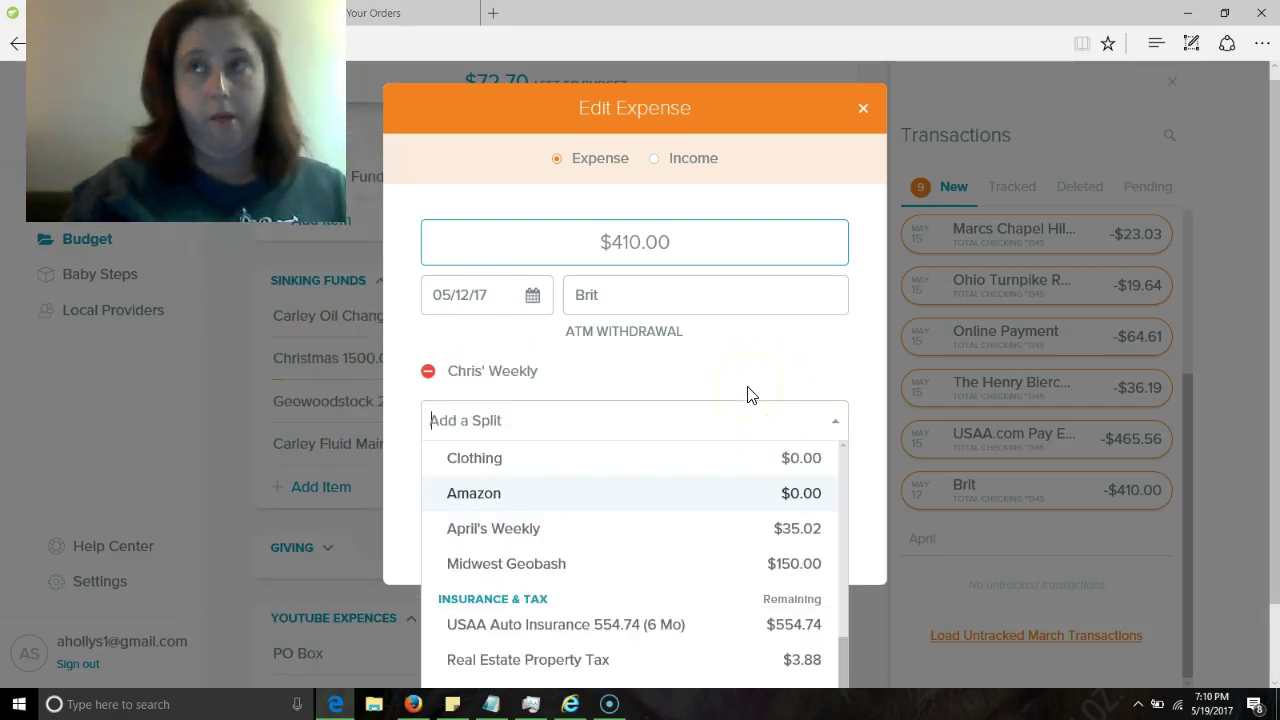
pyautogui.write('C')
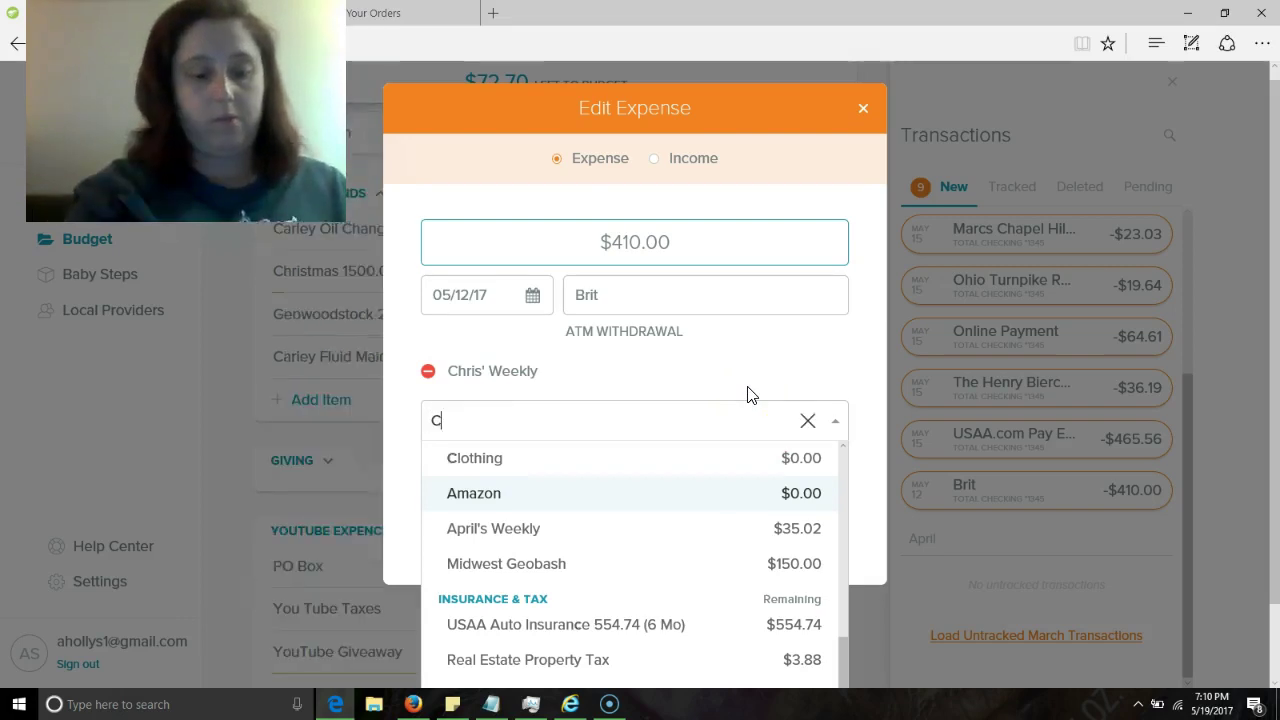
pyautogui.write('hris')
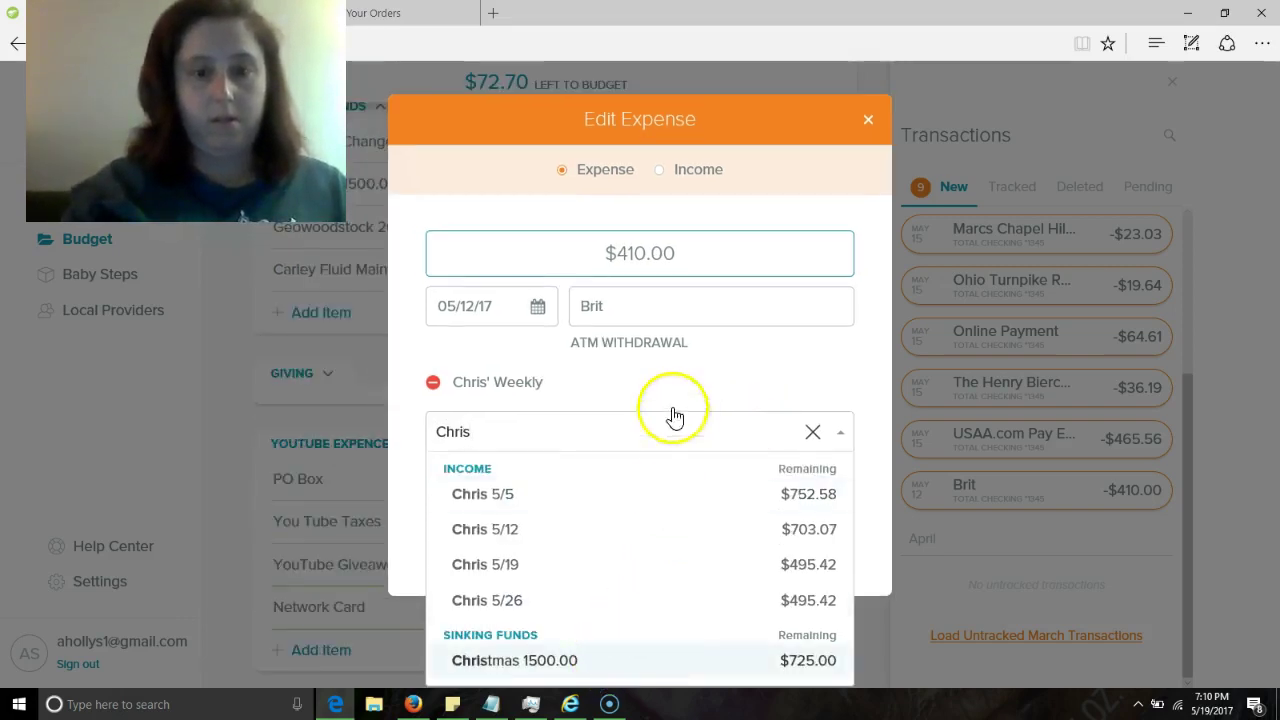
pyautogui.press('Return')
pyautogui.press('Down')
# - Allocate $20.00 of the withdrawal to the weekly allowance and $390.00 to Christmas 1500.00, and track the expense
pyautogui.click(838, 383)
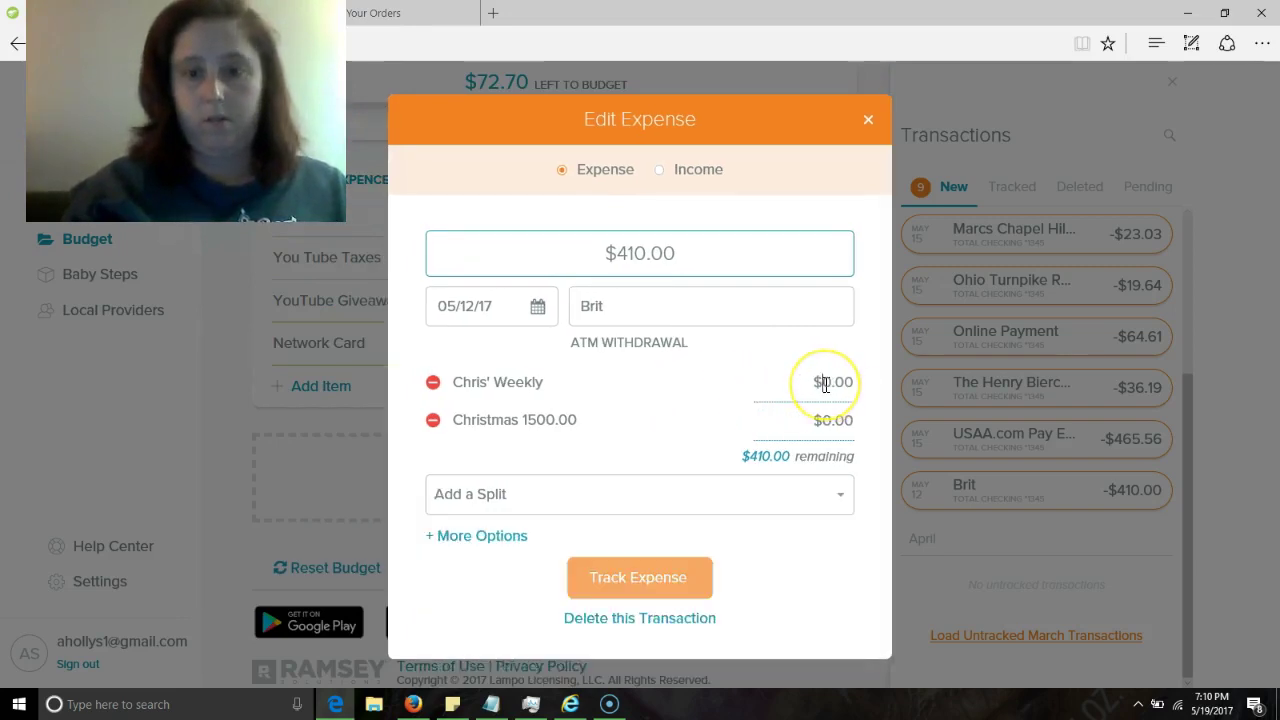
pyautogui.write('20')
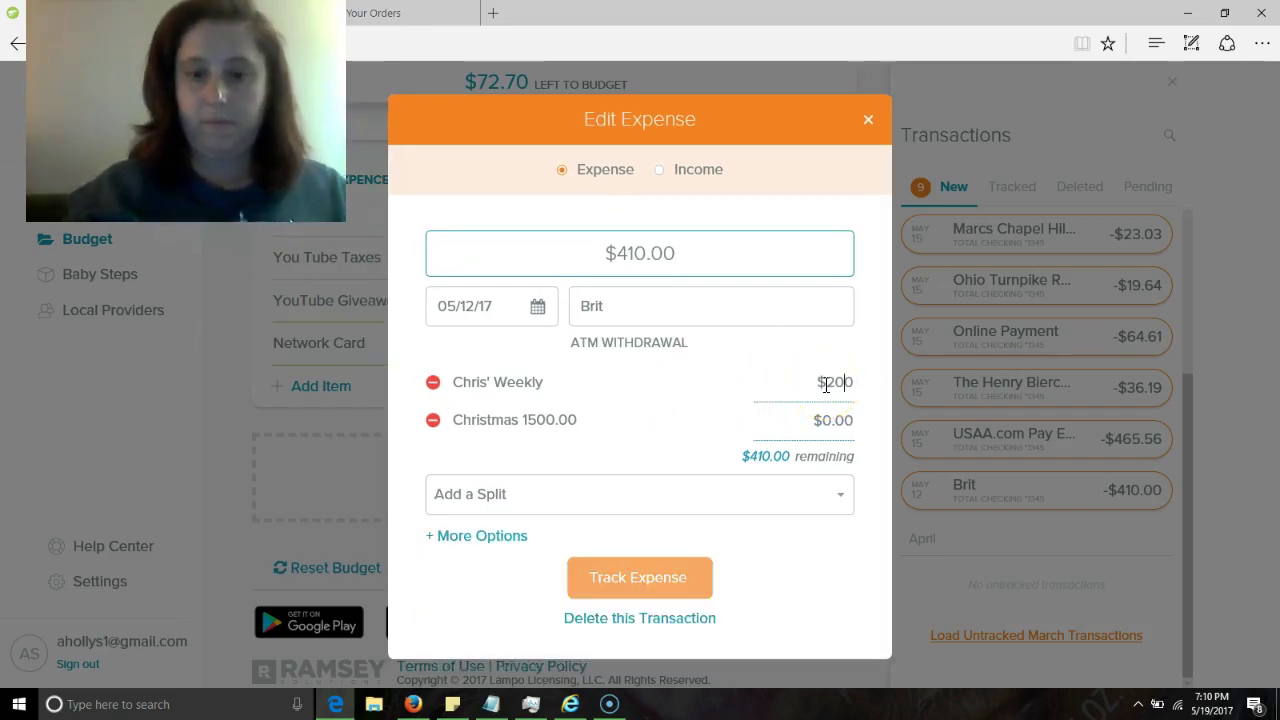
pyautogui.click(858, 383)
pyautogui.press('BackSpace')
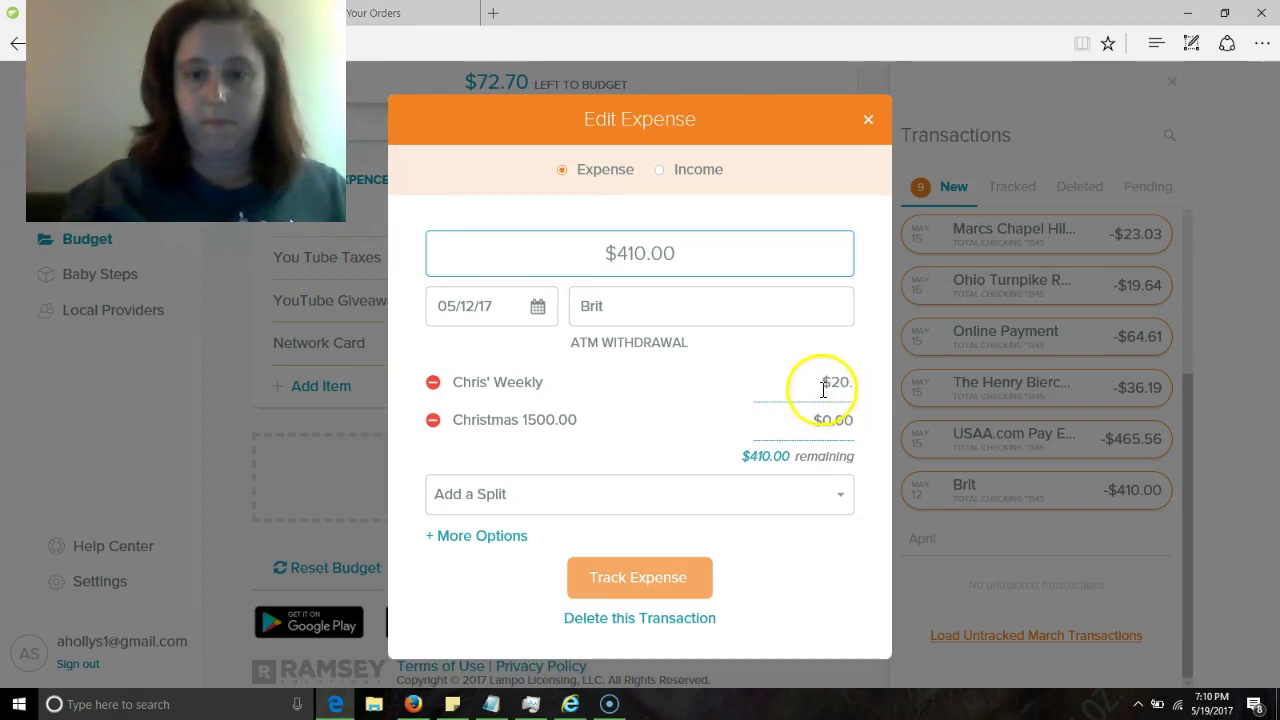
pyautogui.click(838, 425)
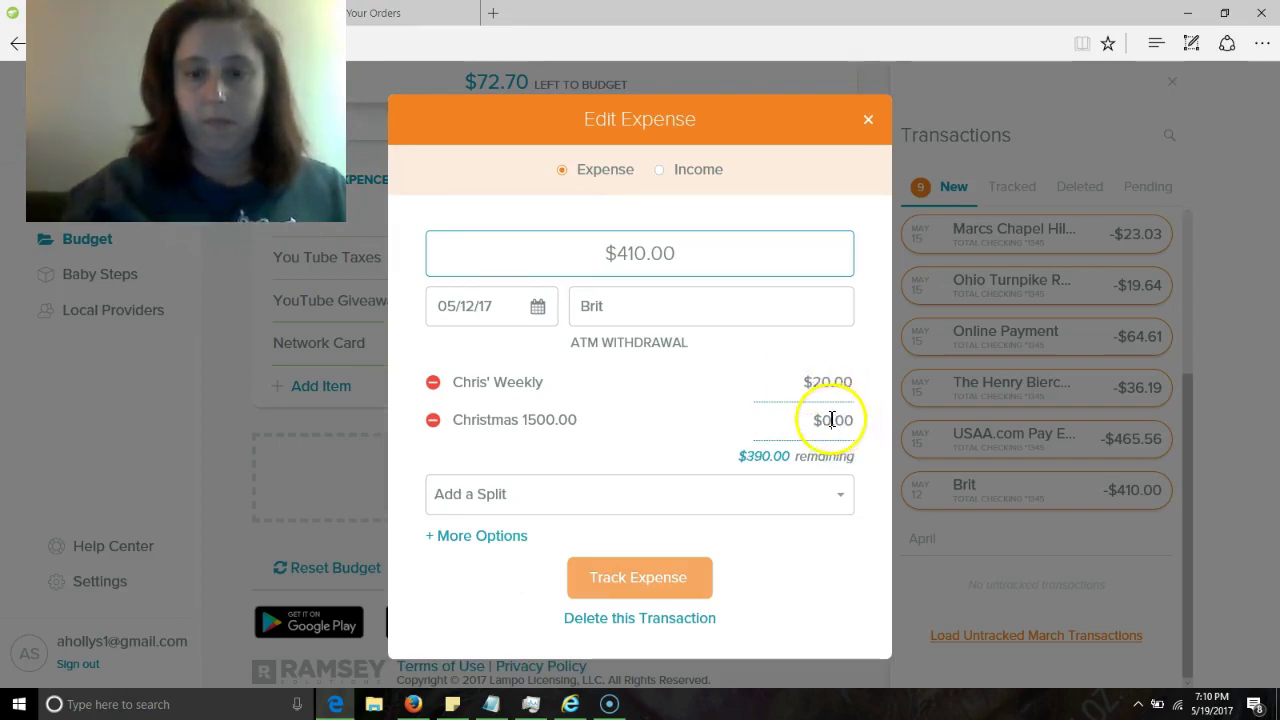
pyautogui.press('Delete')
pyautogui.write('39')
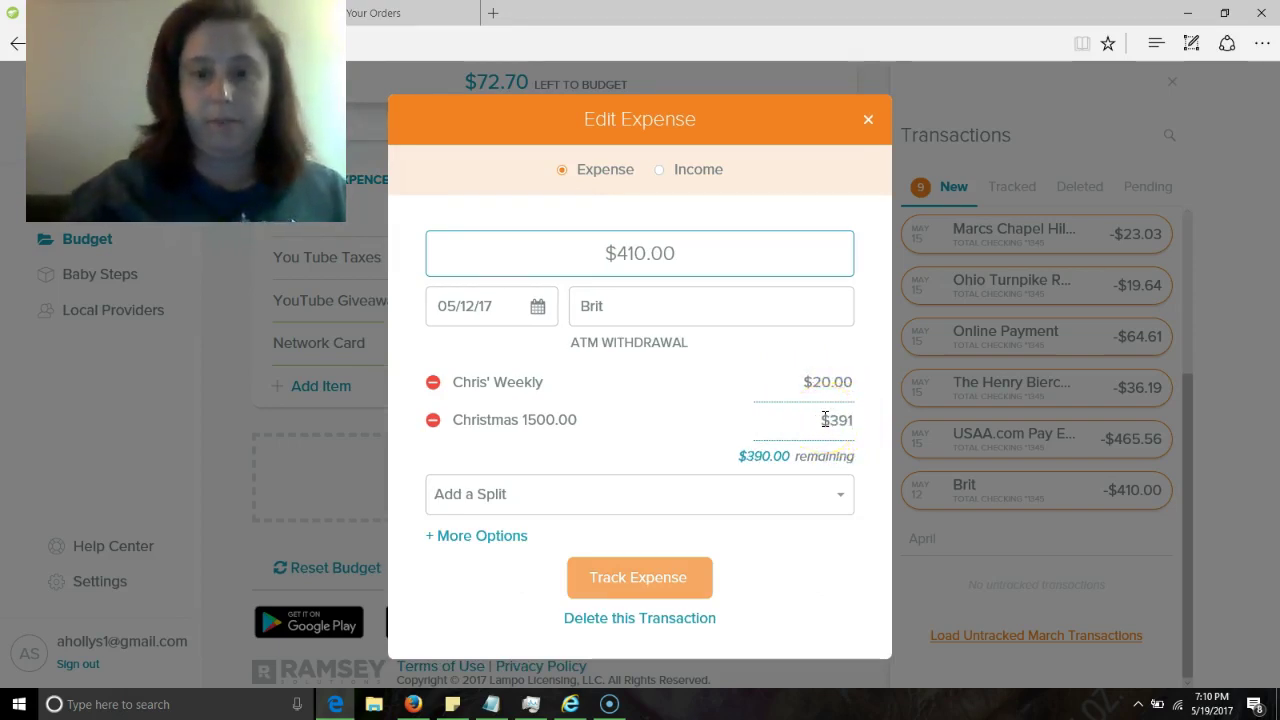
pyautogui.write('0')
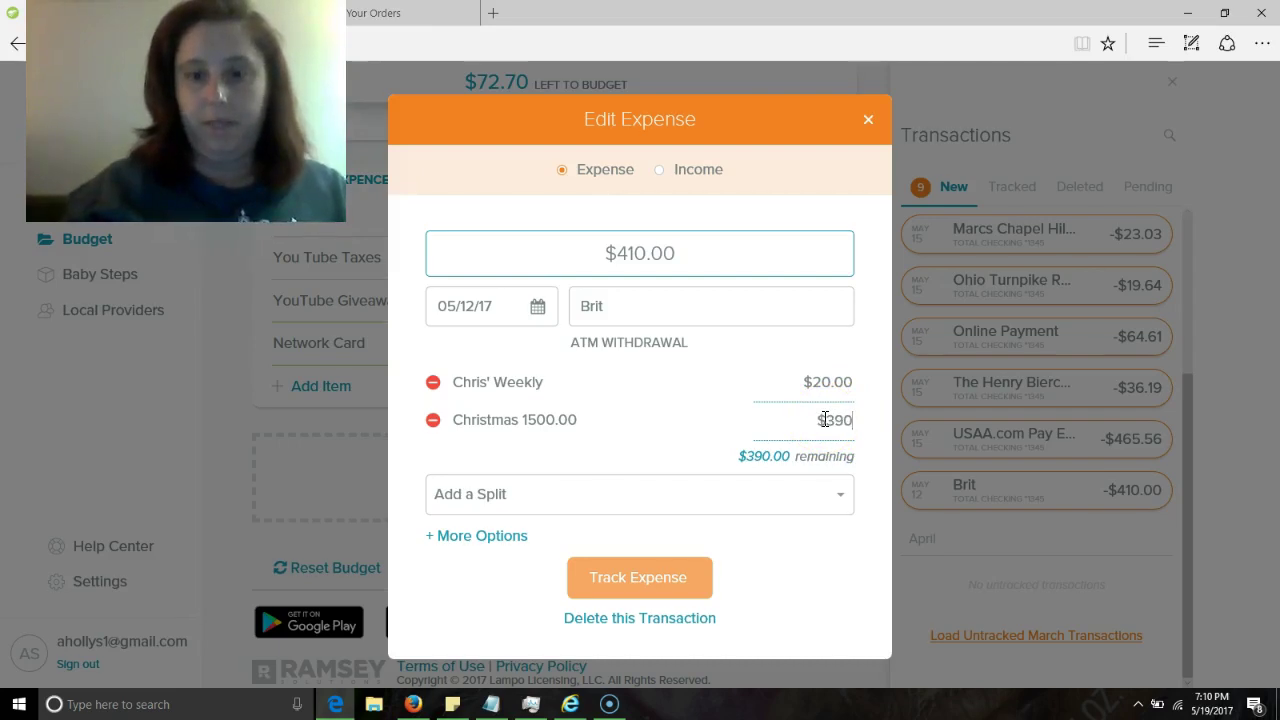
pyautogui.write('.0')
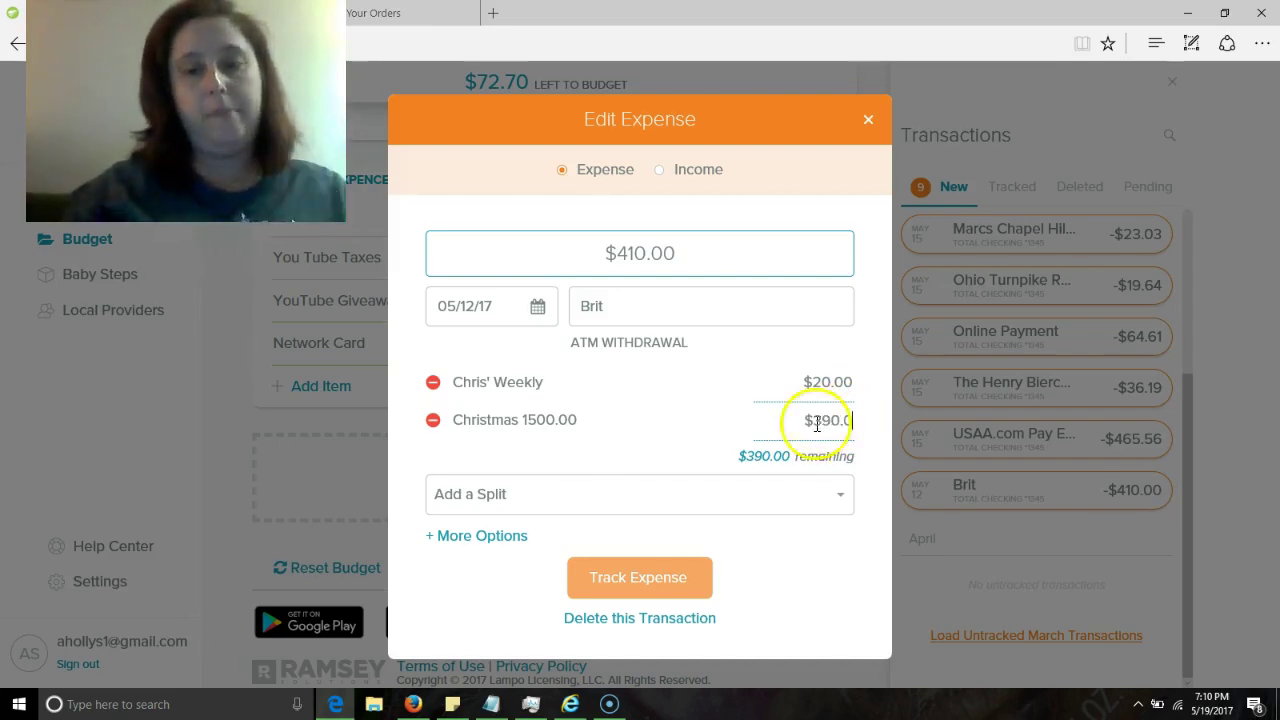
pyautogui.tripleClick(643, 443)
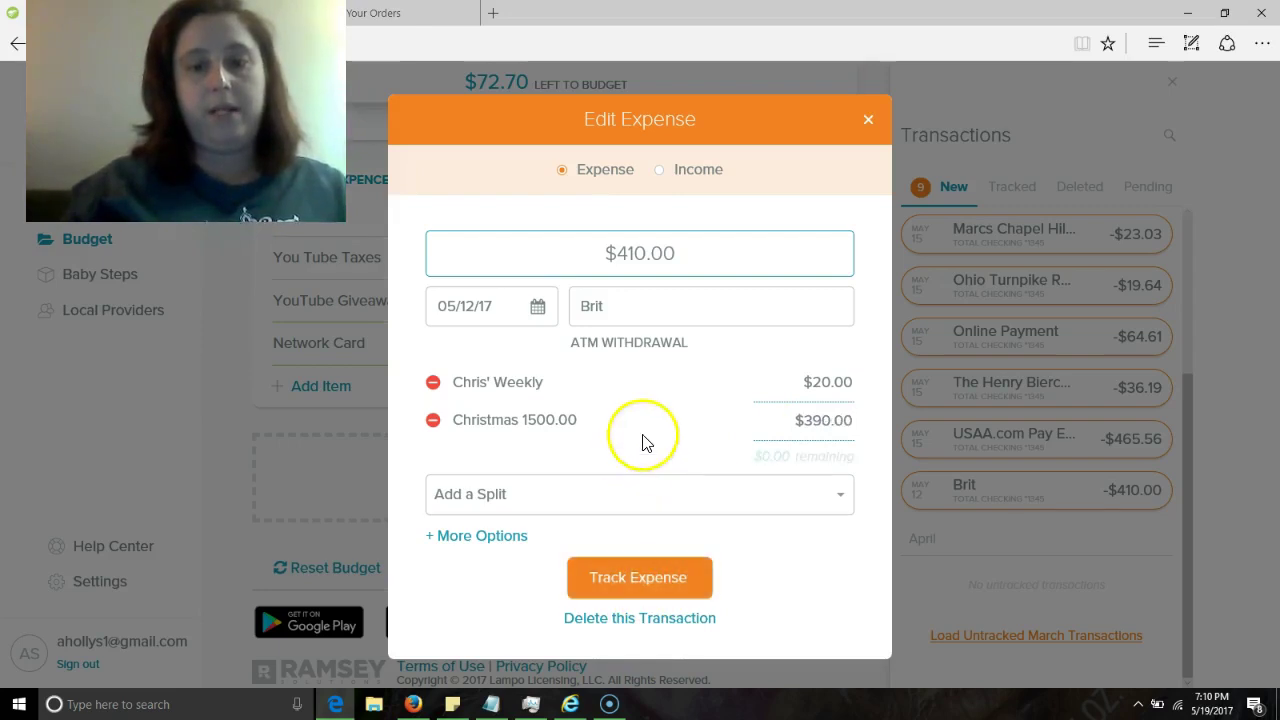
pyautogui.click(641, 585)
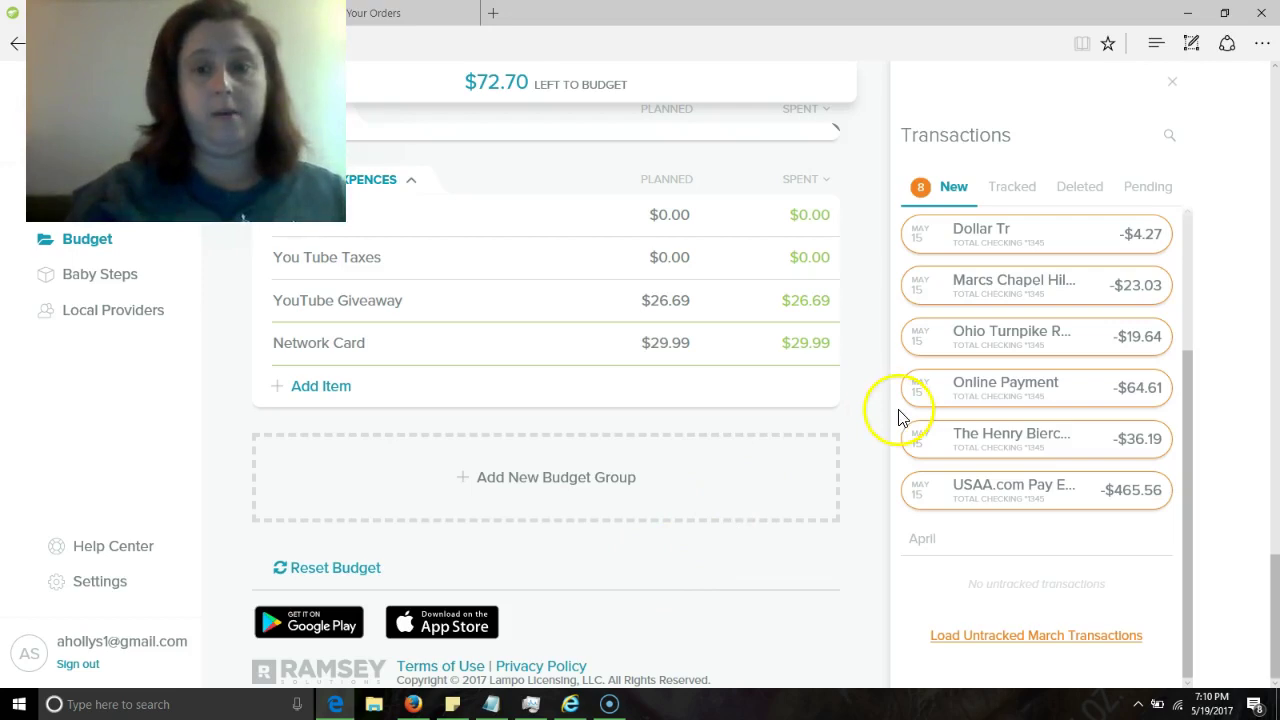
pyautogui.scroll(1, 882, 414)
pyautogui.scroll(3, 882, 414)
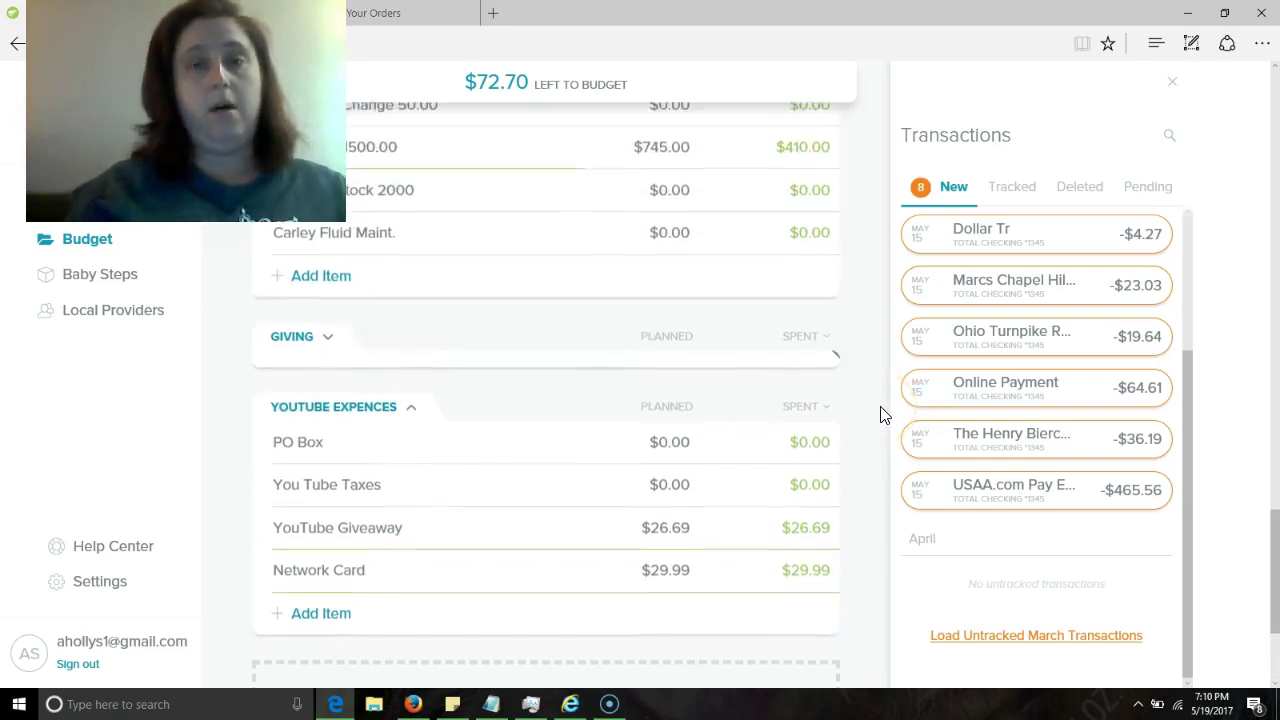
pyautogui.scroll(1, 882, 414)
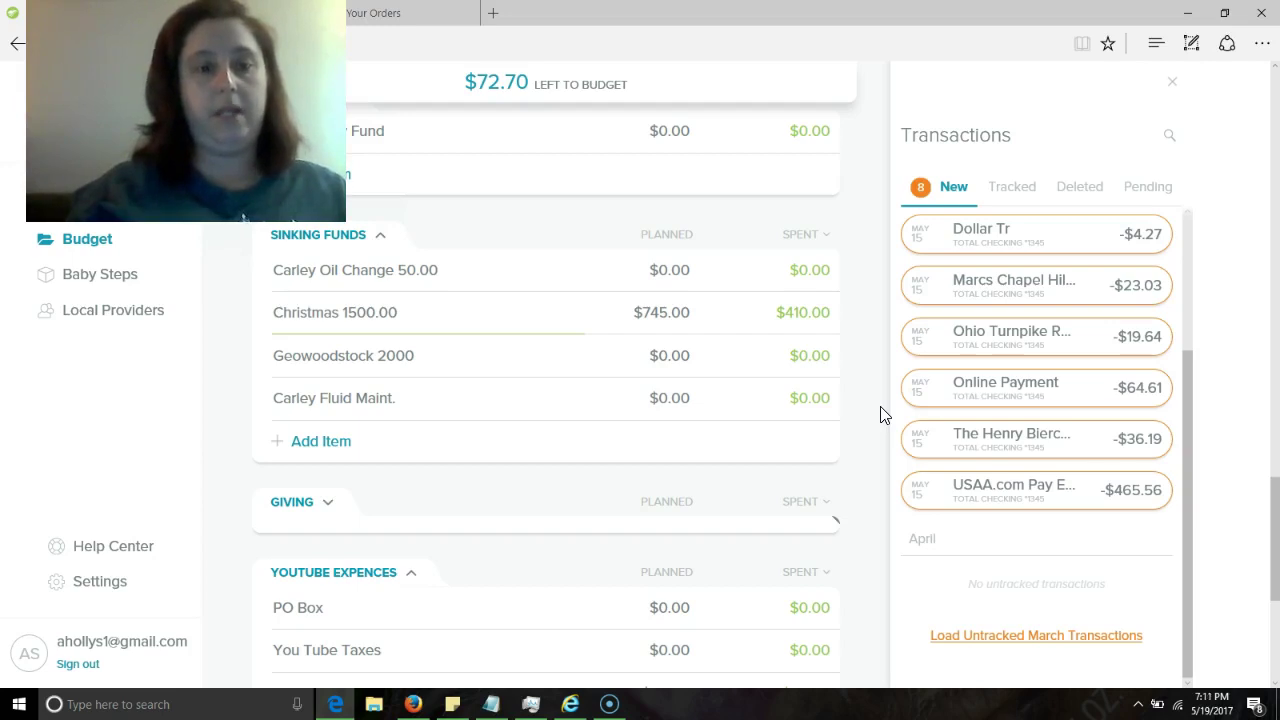
# - Track the $465.56 USAA.com payment and the $64.61 Online Payment against USAA Auto Insurance in the Insurance & Tax group
pyautogui.scroll(4, 882, 414)
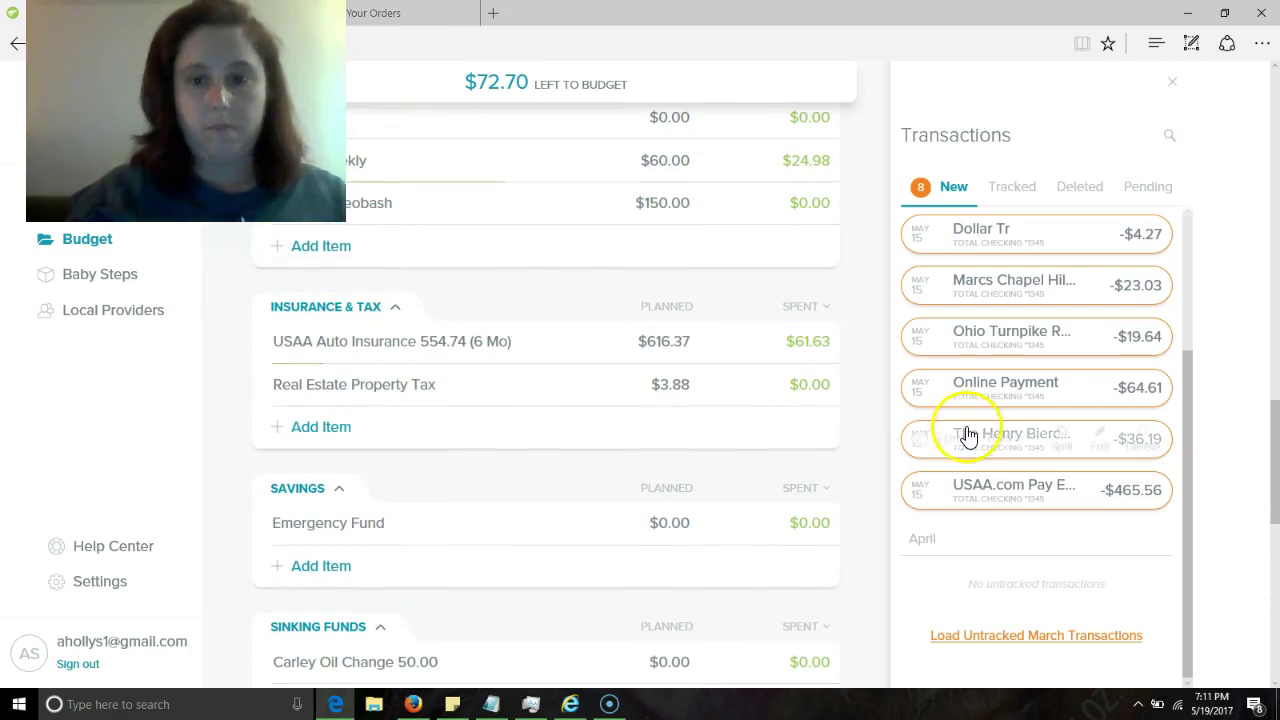
pyautogui.moveTo(988, 491); pyautogui.dragTo(532, 358)
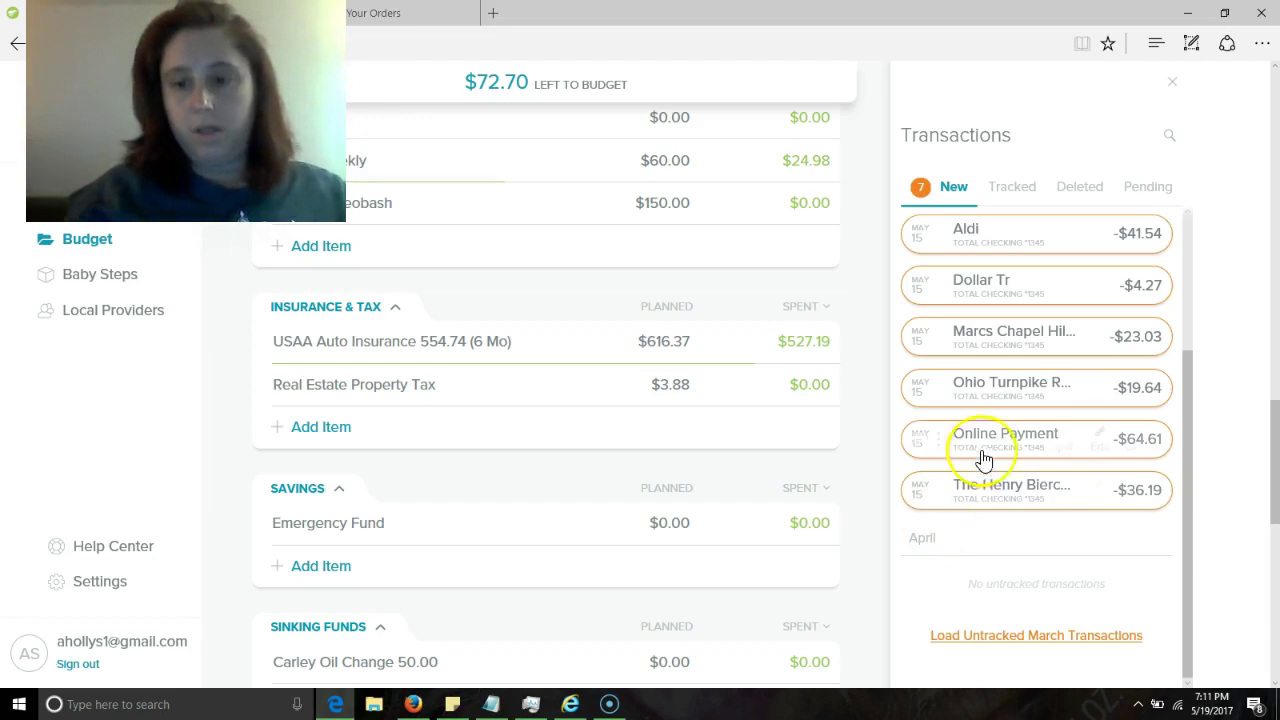
pyautogui.moveTo(1014, 443); pyautogui.dragTo(830, 362)
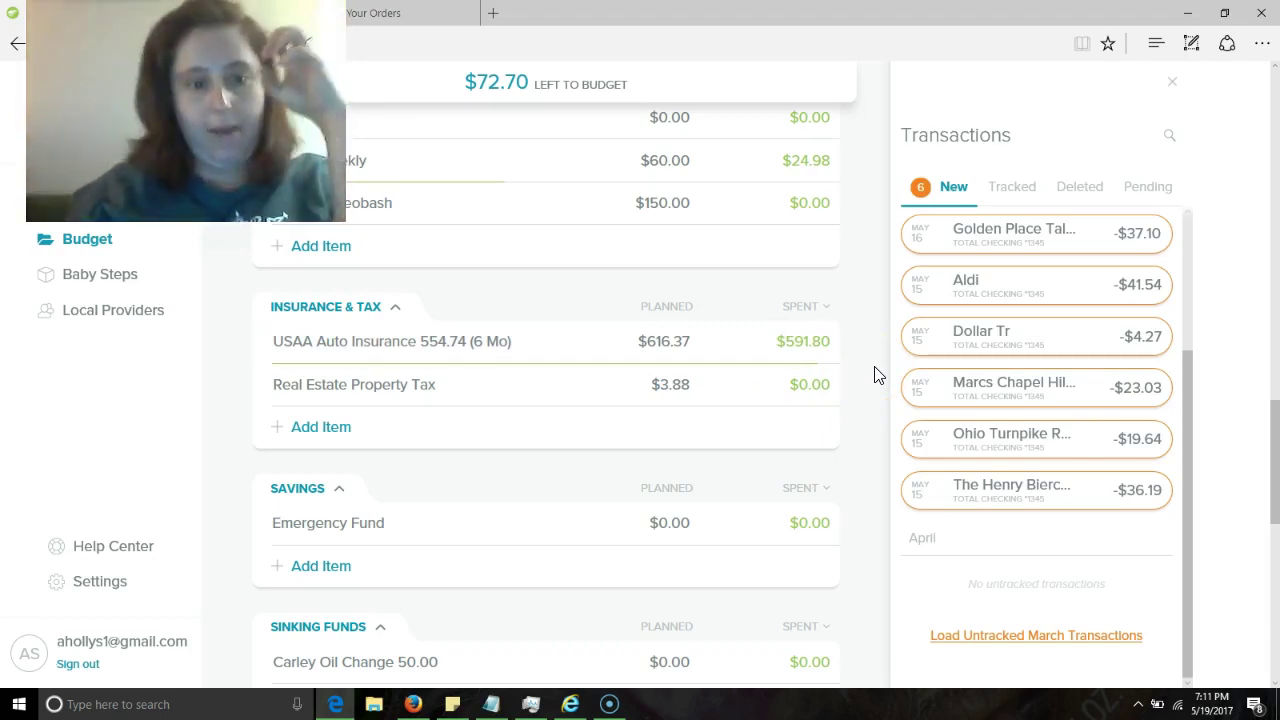
# - Track the Marcs Chapel Hill, Dollar Tr and Aldi transactions from May 15 against Groceries in the Food group
pyautogui.scroll(-5, 875, 375)
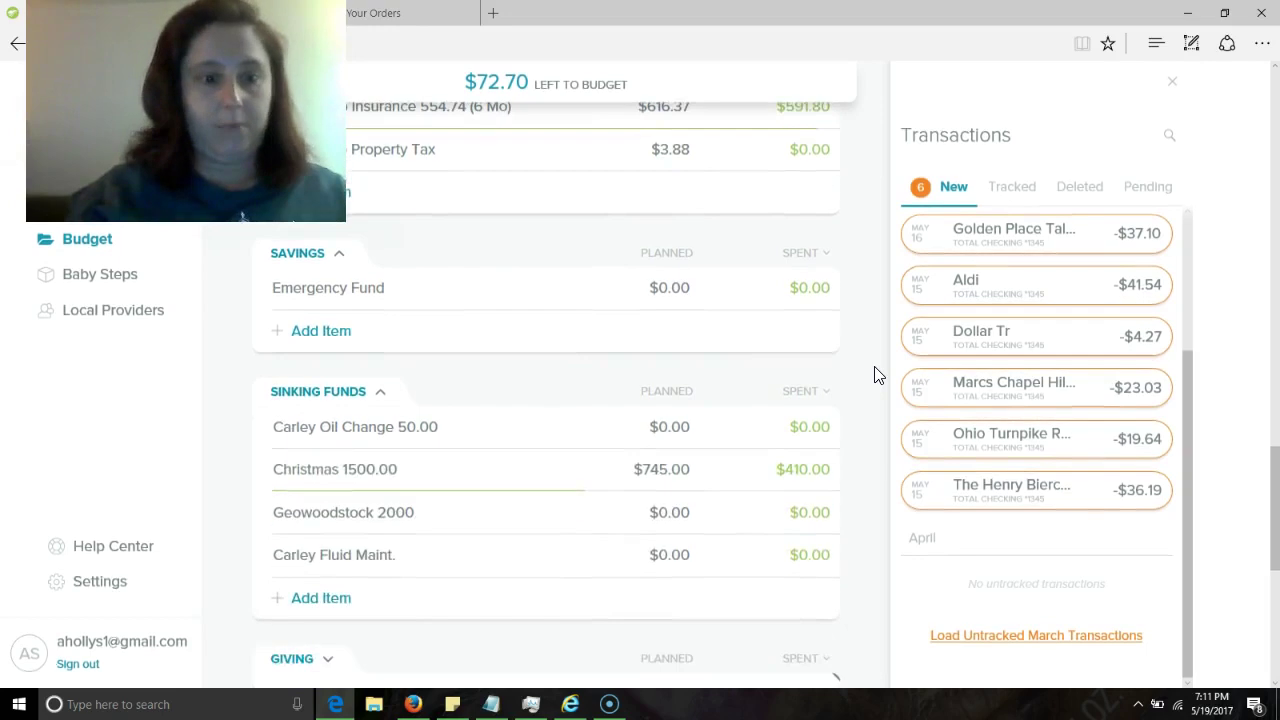
pyautogui.scroll(6, 875, 375)
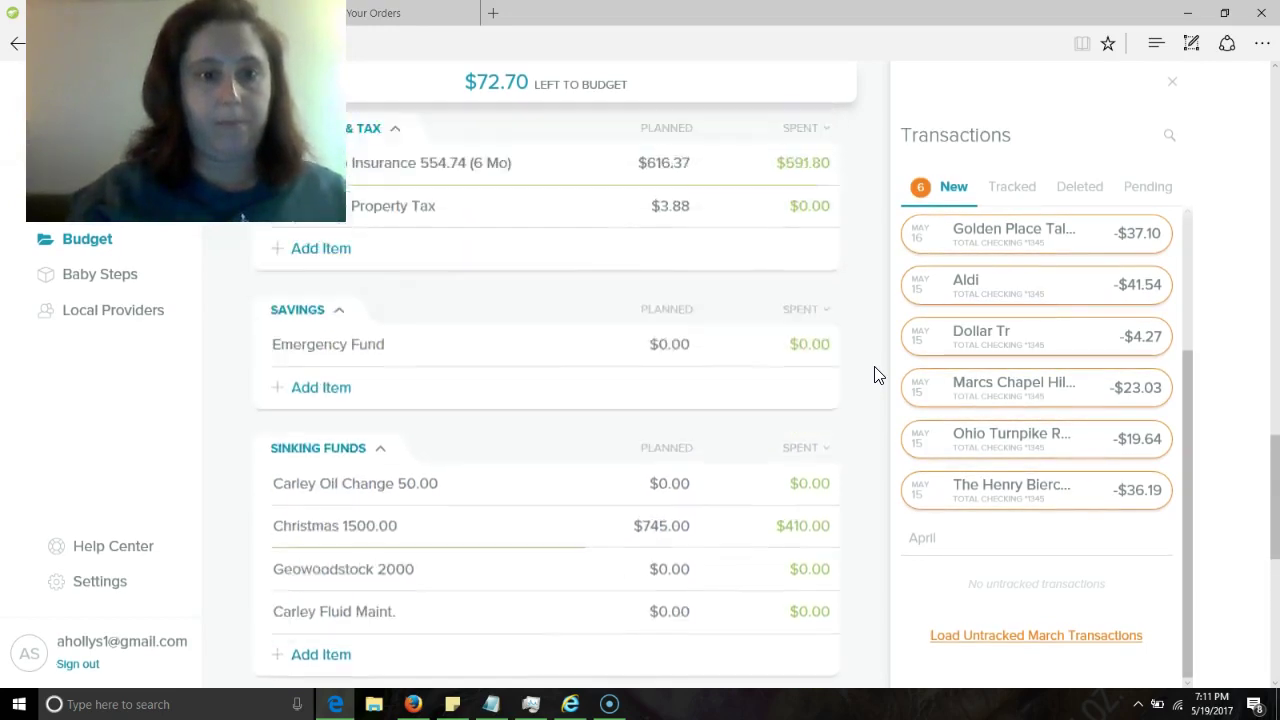
pyautogui.scroll(3, 875, 375)
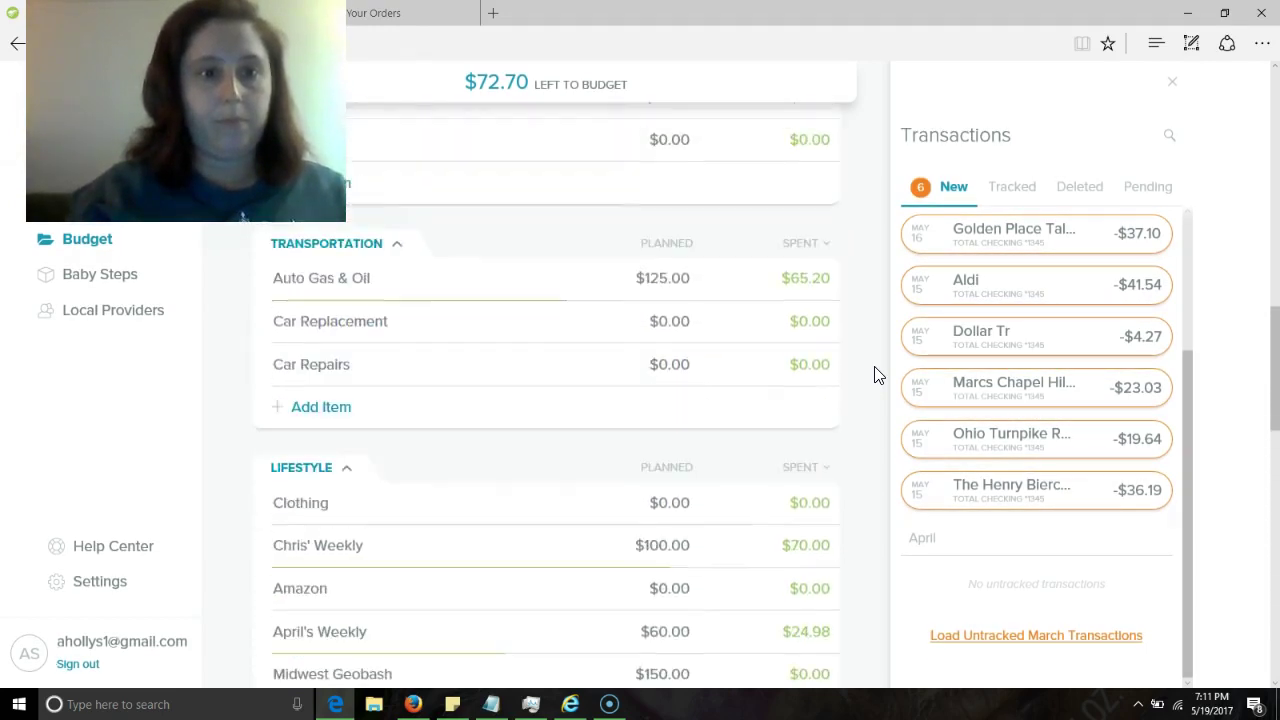
pyautogui.scroll(5, 875, 375)
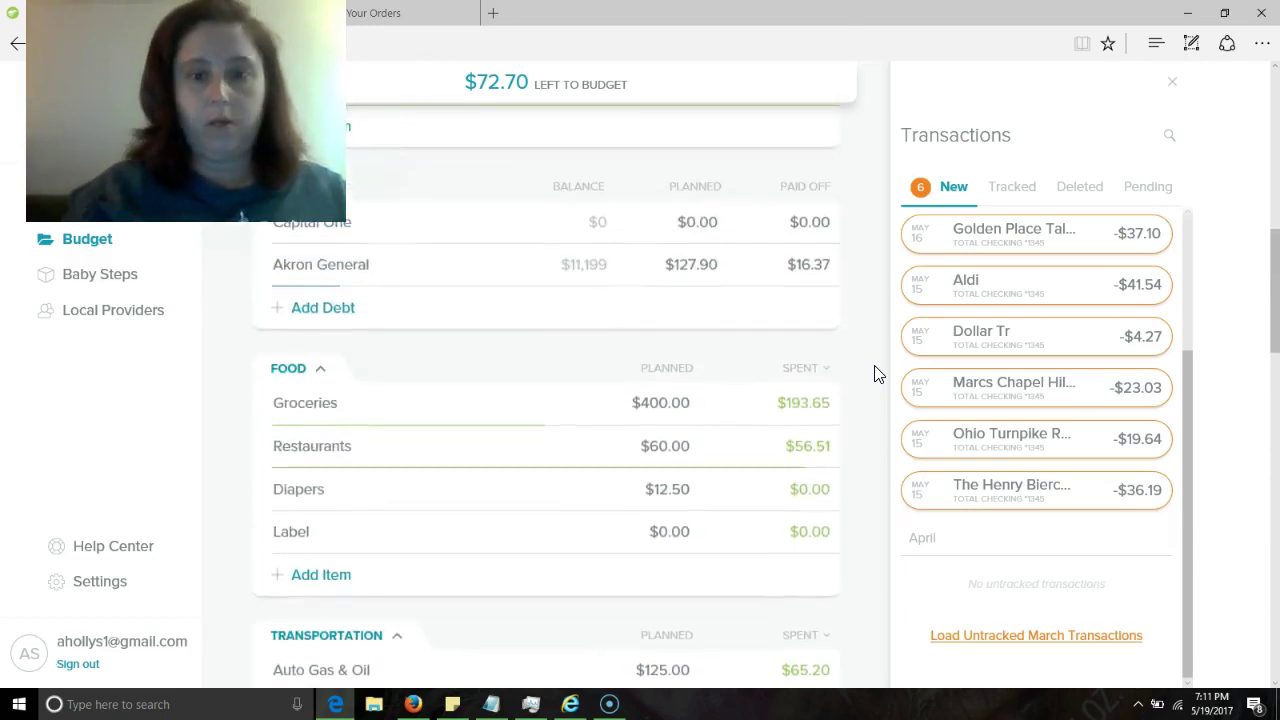
pyautogui.moveTo(1045, 447)
pyautogui.moveTo(1058, 388)
pyautogui.moveTo(1058, 388); pyautogui.dragTo(777, 374)
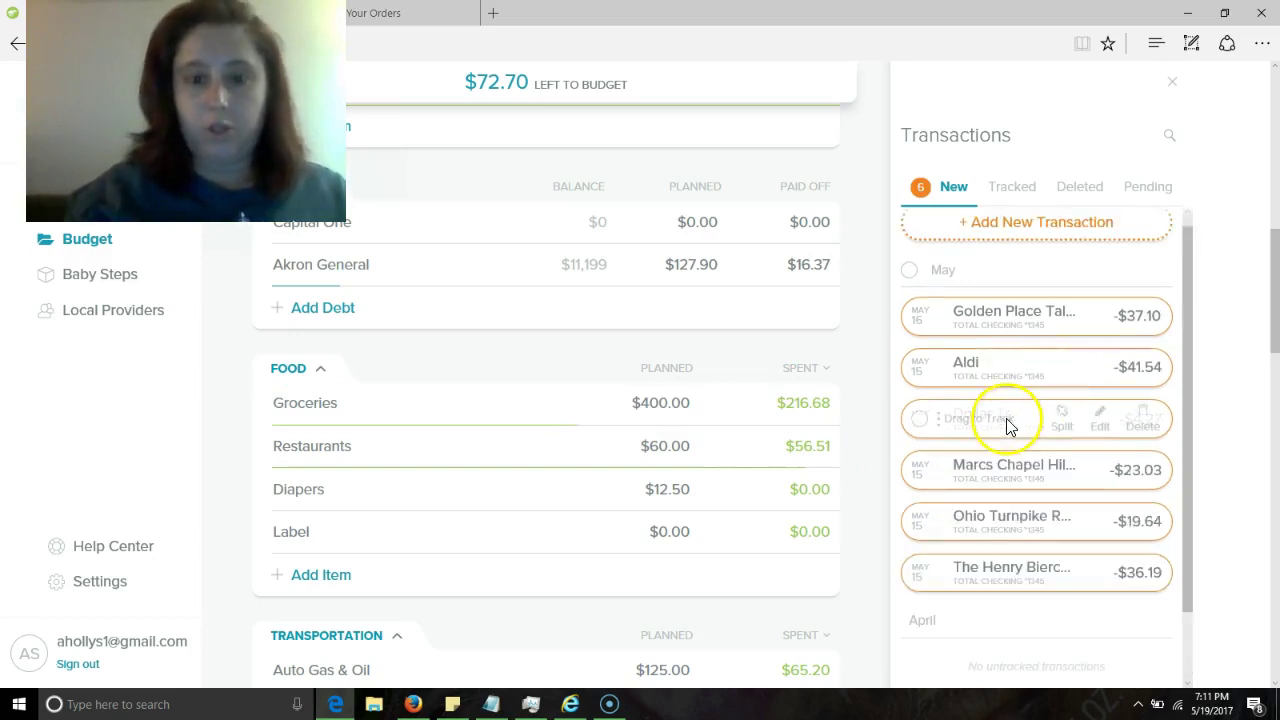
pyautogui.moveTo(1006, 423); pyautogui.dragTo(734, 403)
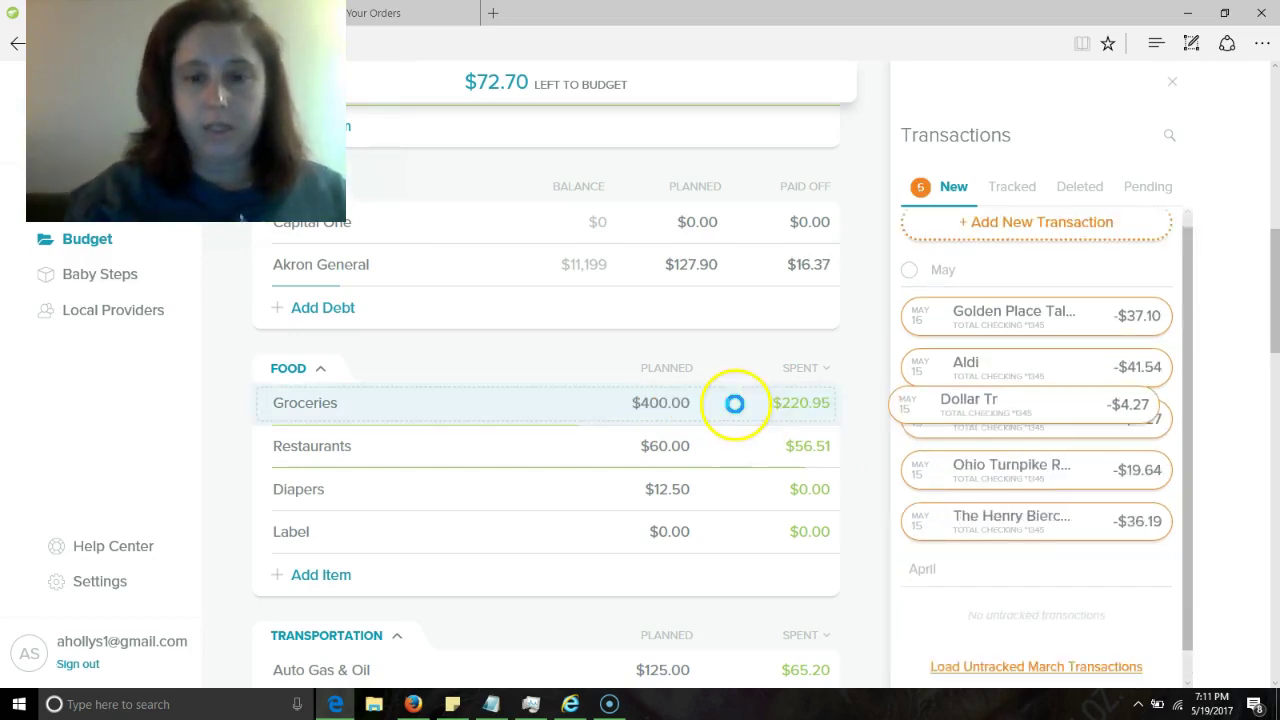
pyautogui.moveTo(1003, 386); pyautogui.dragTo(691, 391)
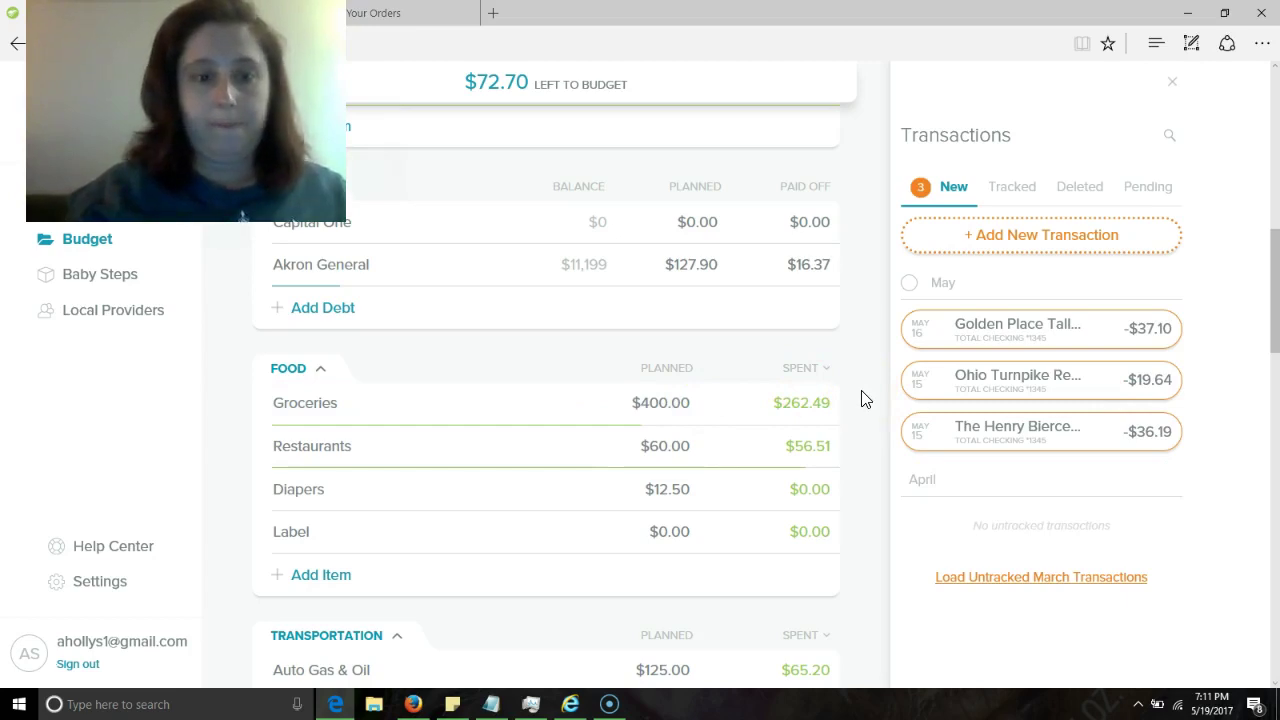
# - Look through the budget groups from Transportation to YouTube Expences for an item that fits the remaining transactions
pyautogui.scroll(-8, 865, 399)
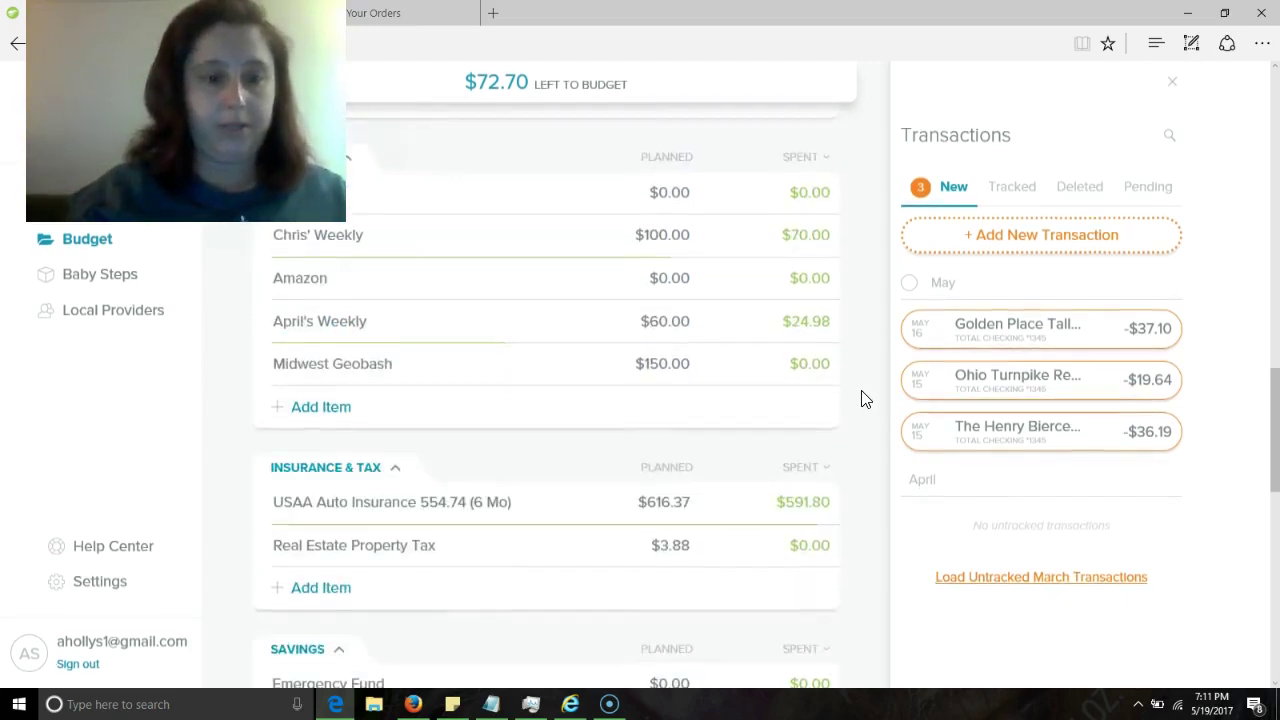
pyautogui.scroll(-5, 865, 399)
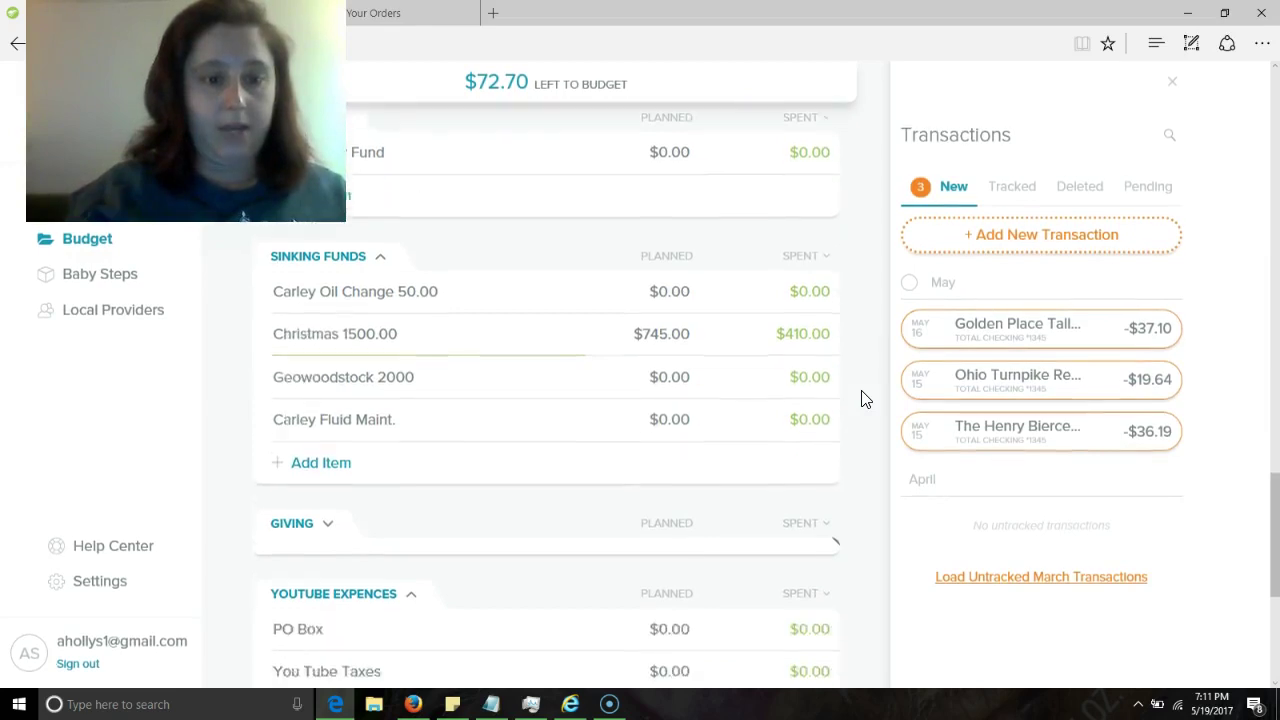
pyautogui.scroll(-2, 865, 399)
pyautogui.scroll(1, 865, 399)
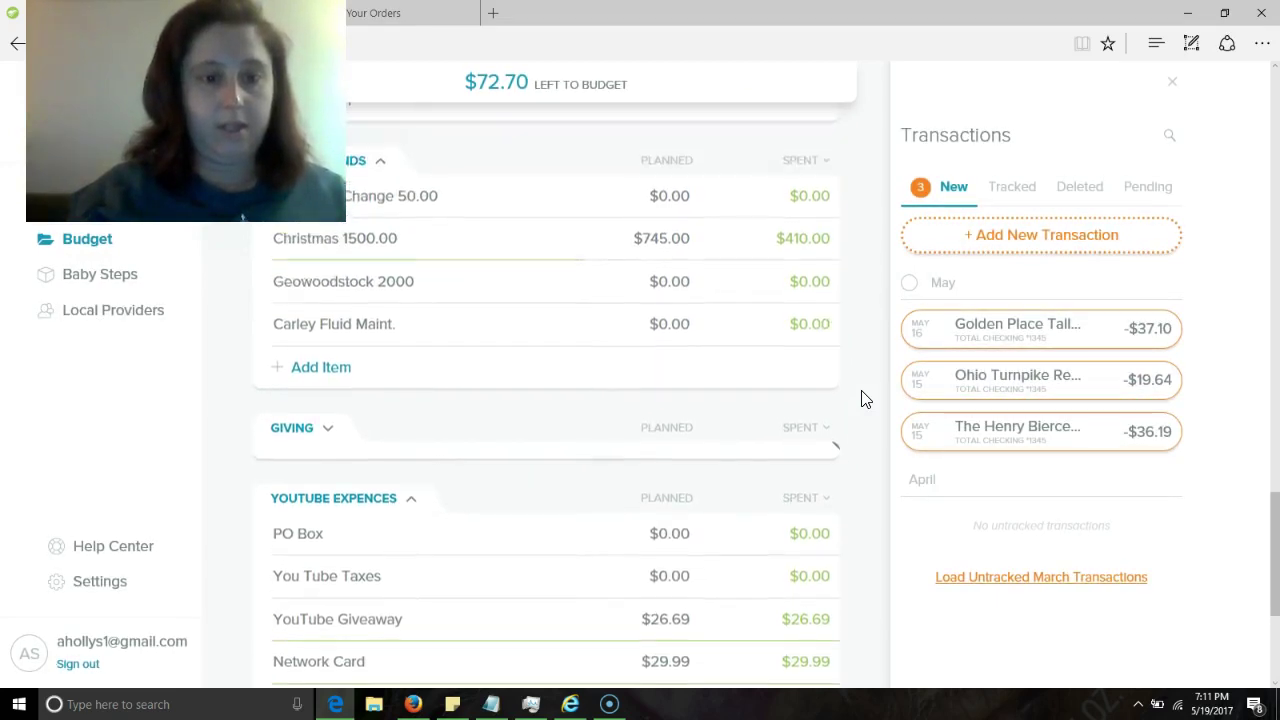
pyautogui.scroll(2, 865, 399)
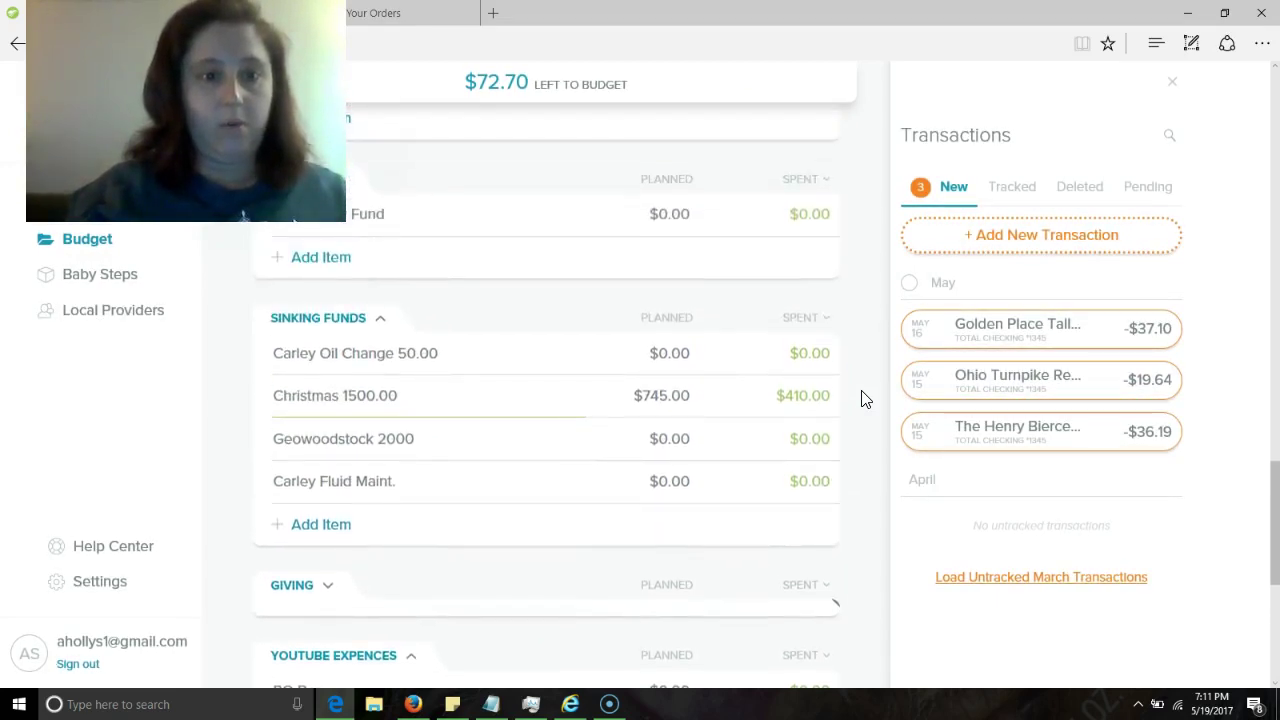
pyautogui.scroll(1, 865, 399)
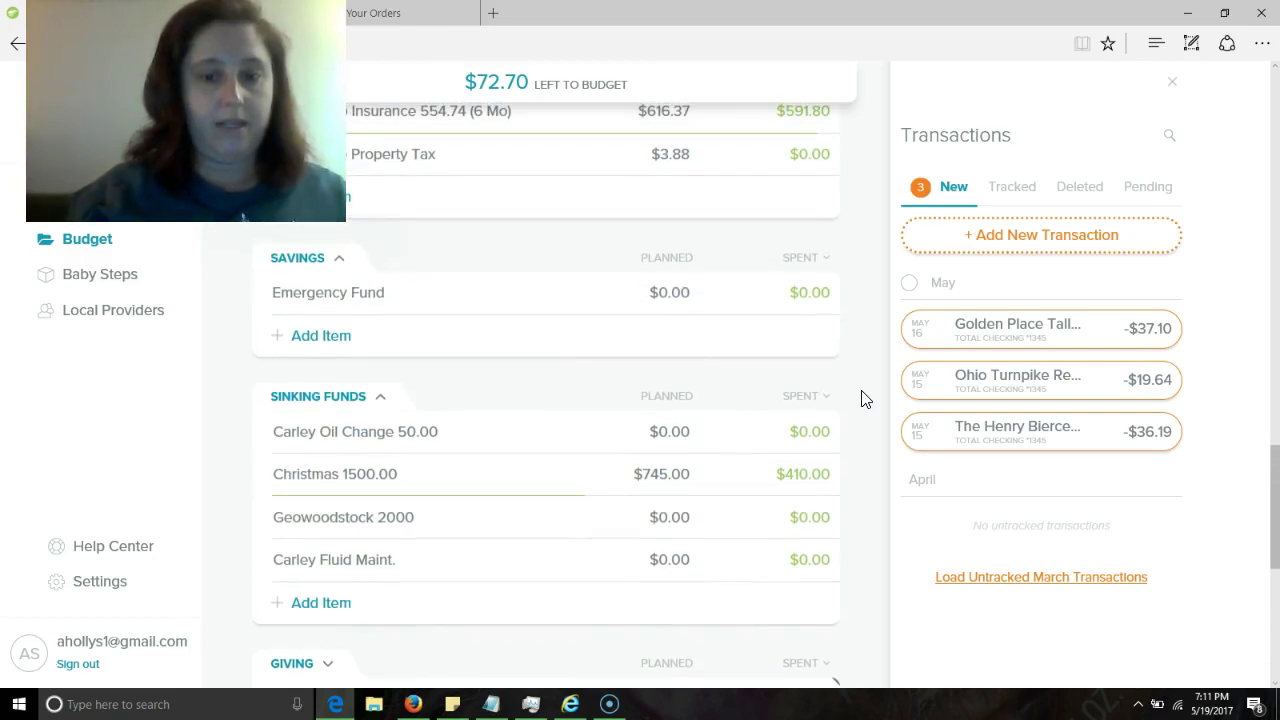
pyautogui.scroll(3, 865, 399)
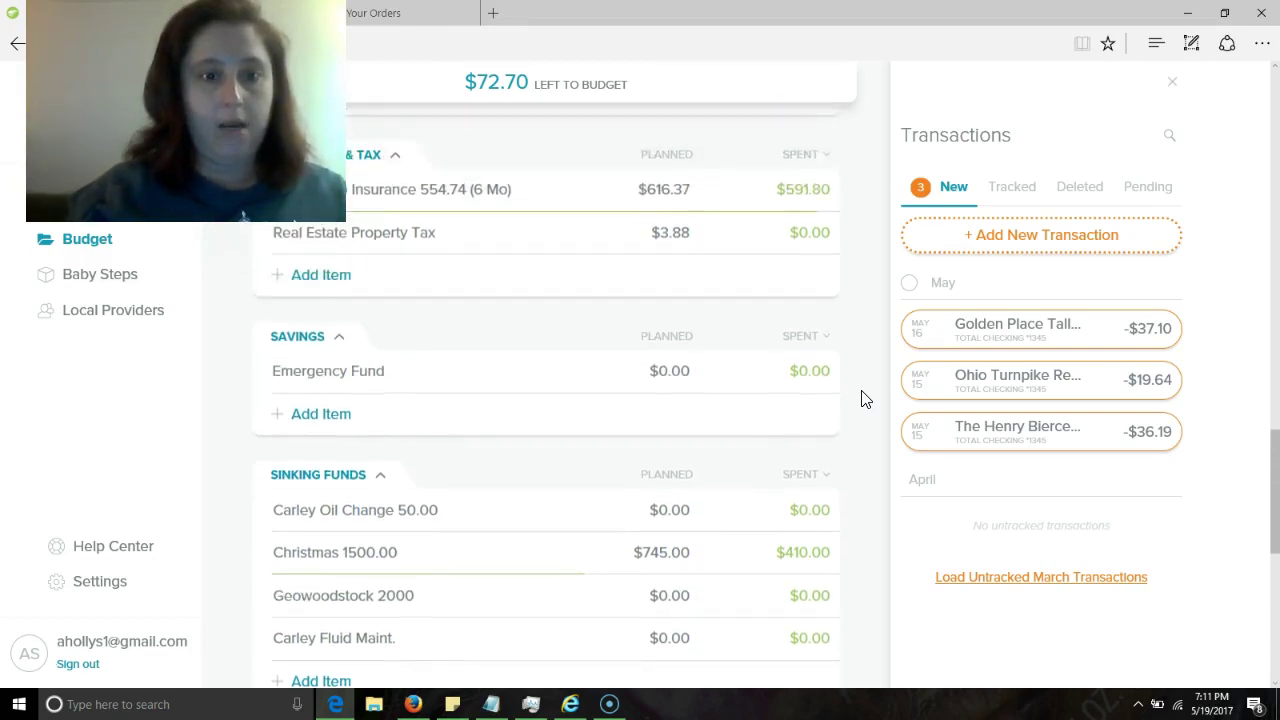
pyautogui.scroll(1, 865, 399)
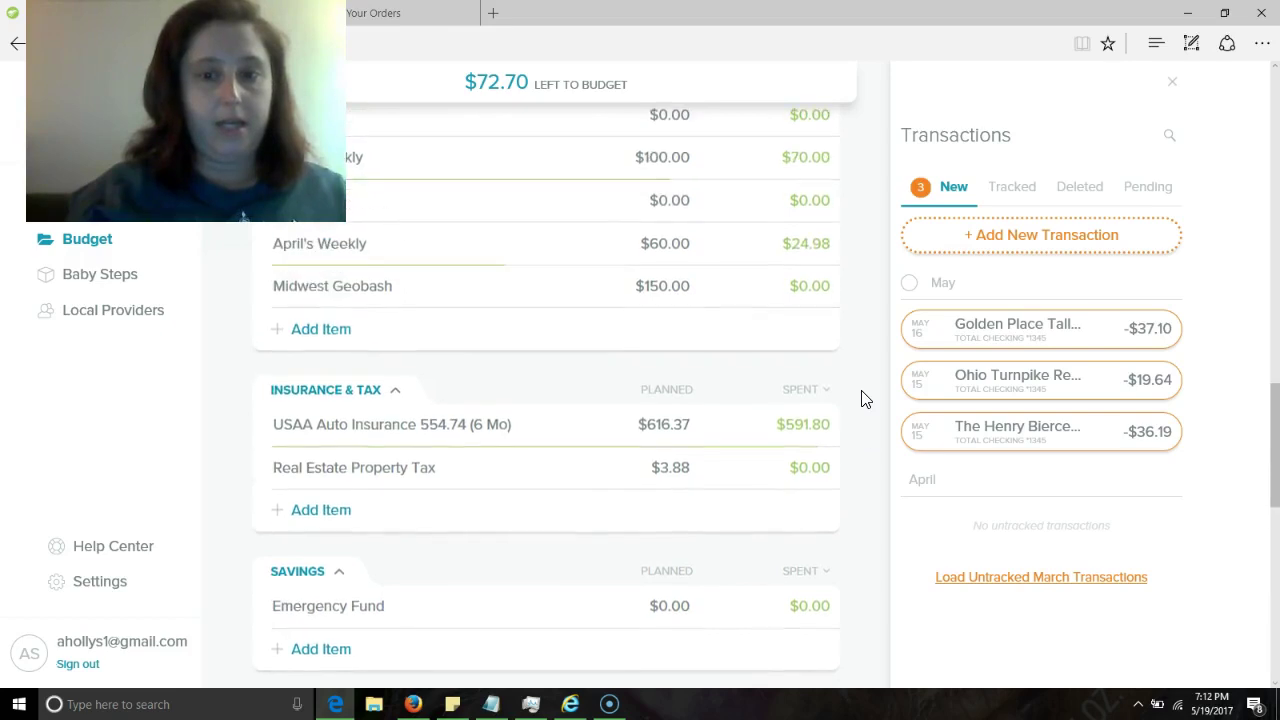
pyautogui.scroll(1, 865, 399)
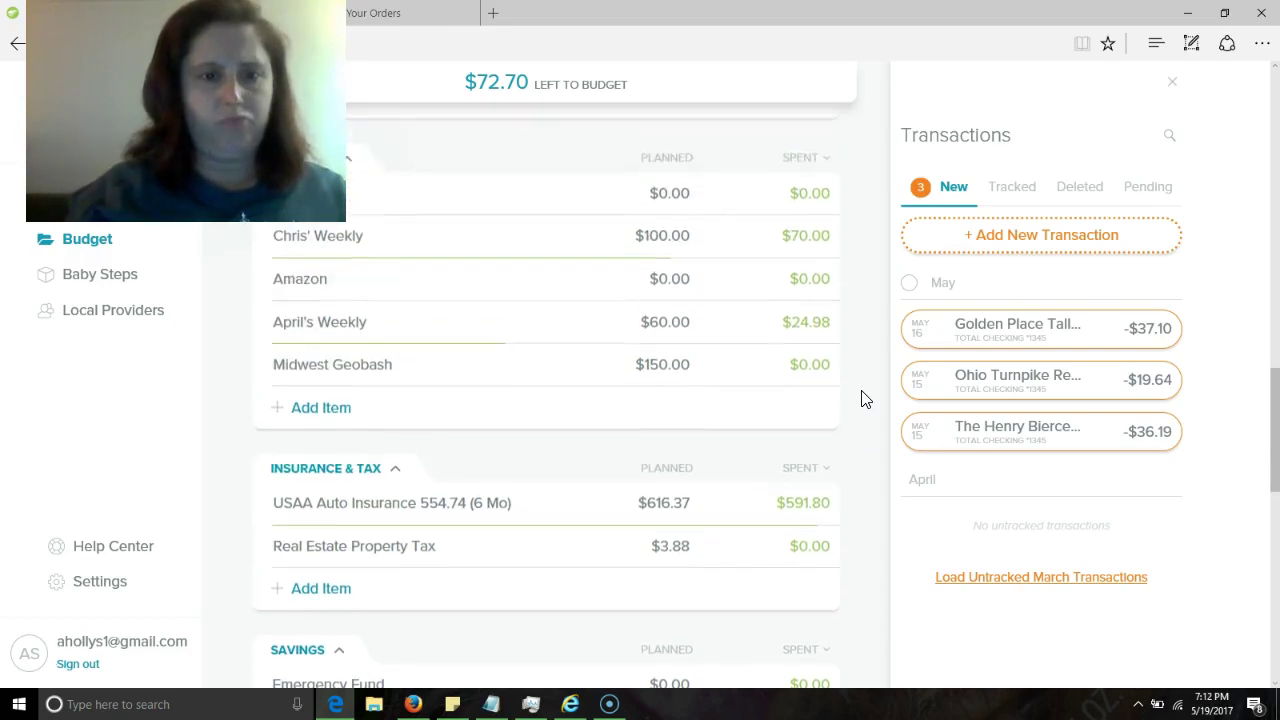
pyautogui.scroll(3, 865, 399)
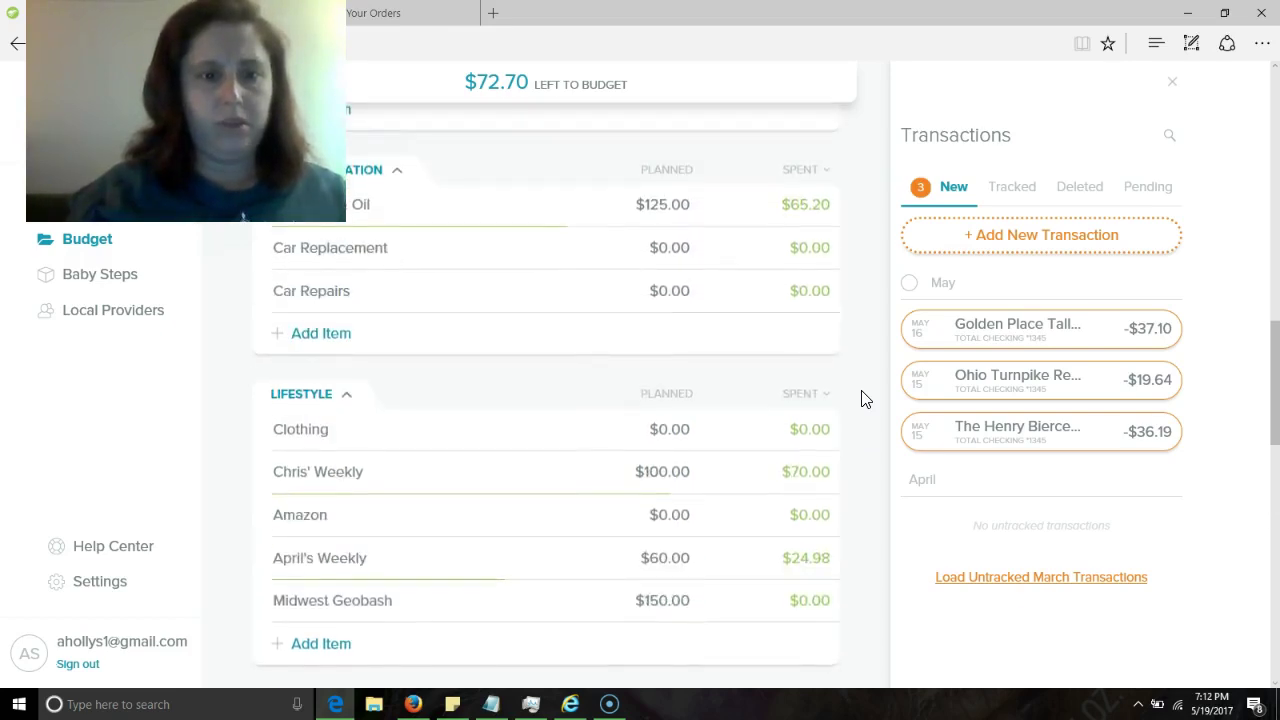
pyautogui.scroll(-1, 865, 399)
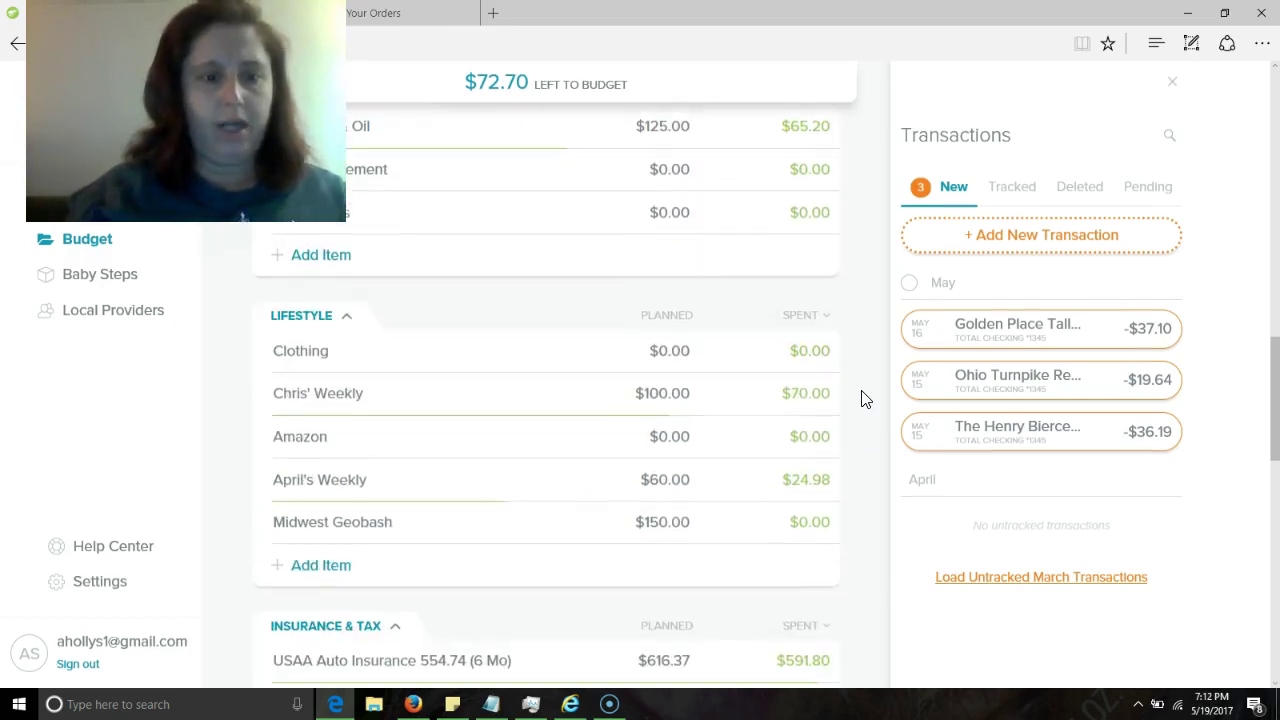
# - Add a Grass & Yard item to the Lifestyle group with a planned amount of $3.00
pyautogui.click(330, 575)
pyautogui.write('G')
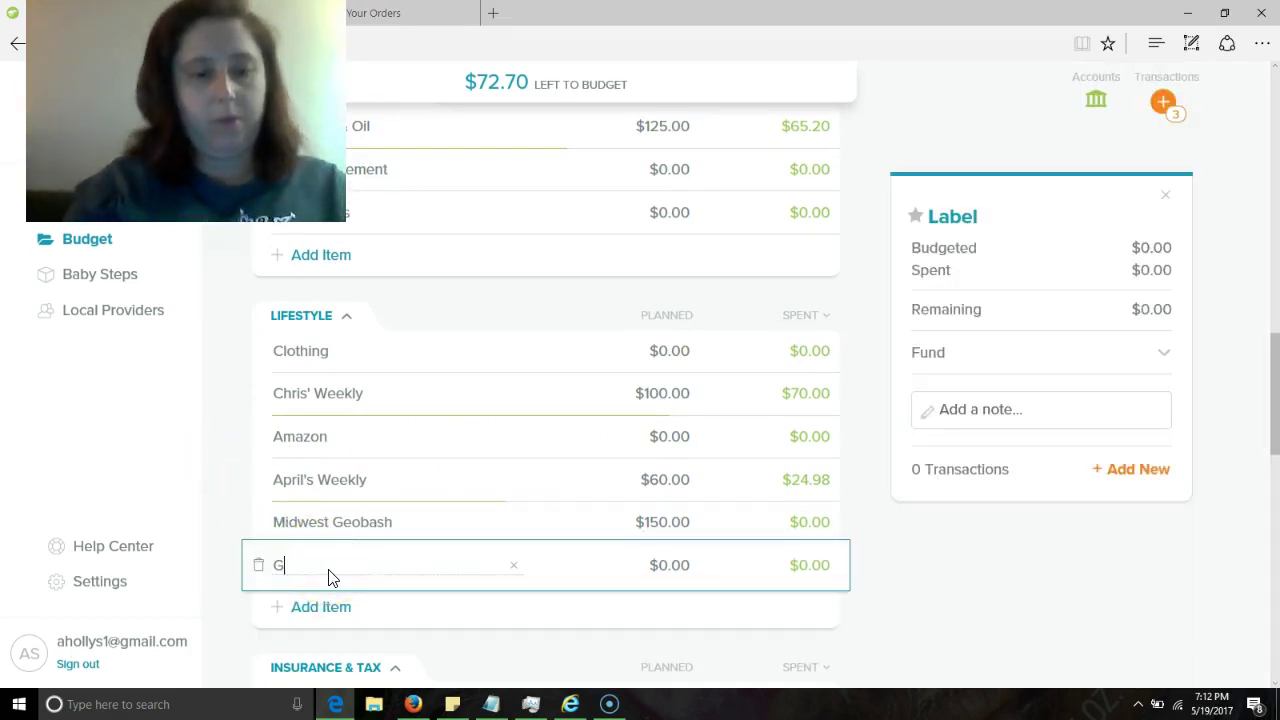
pyautogui.write('rass')
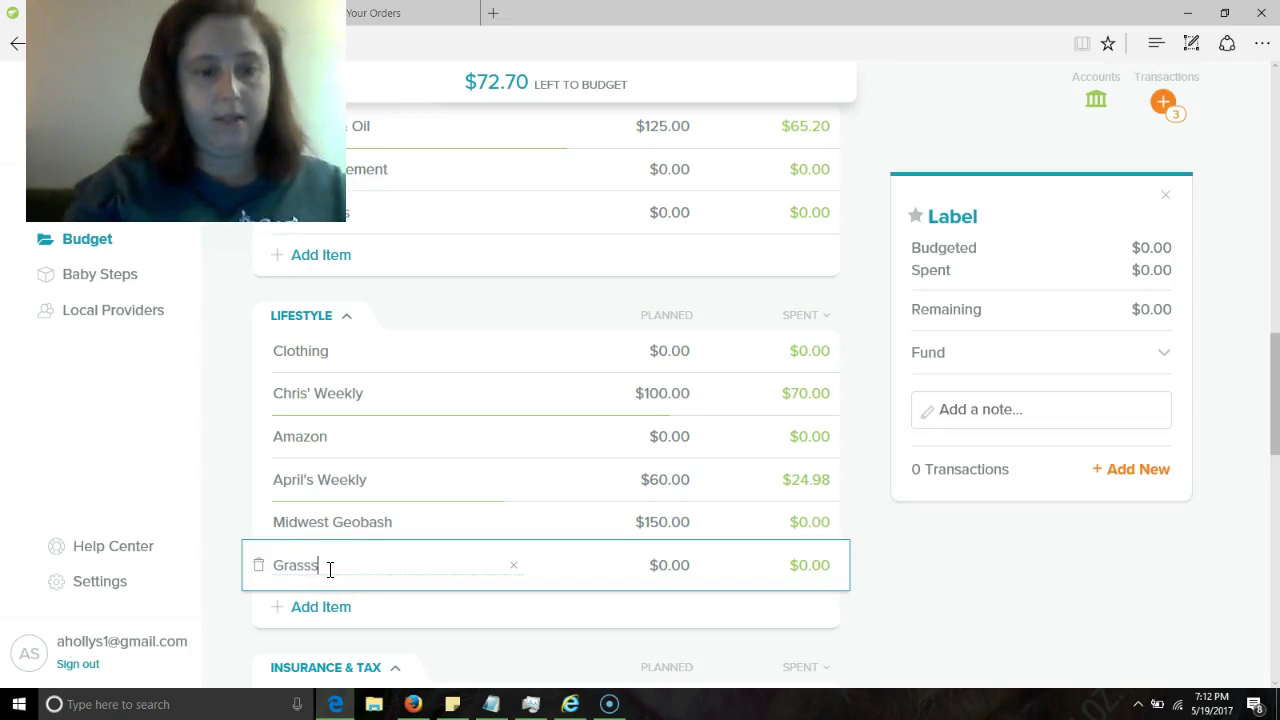
pyautogui.write(' & Yard')
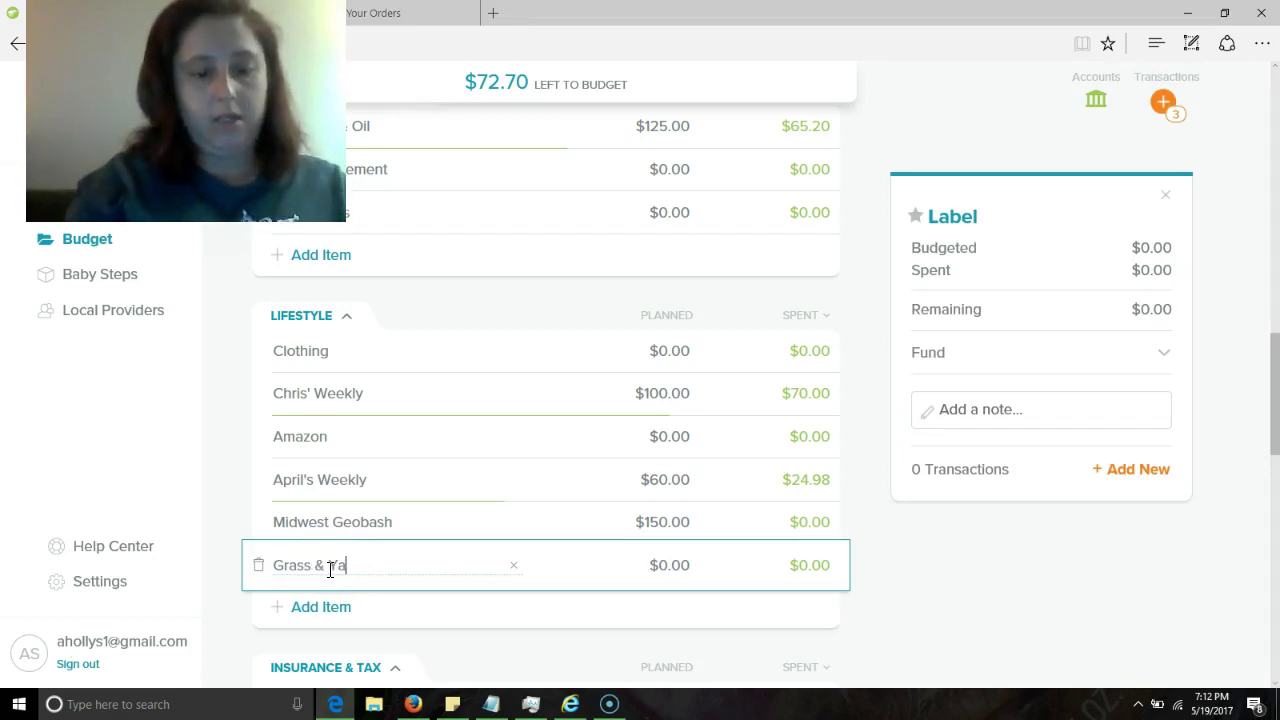
pyautogui.click(456, 571)
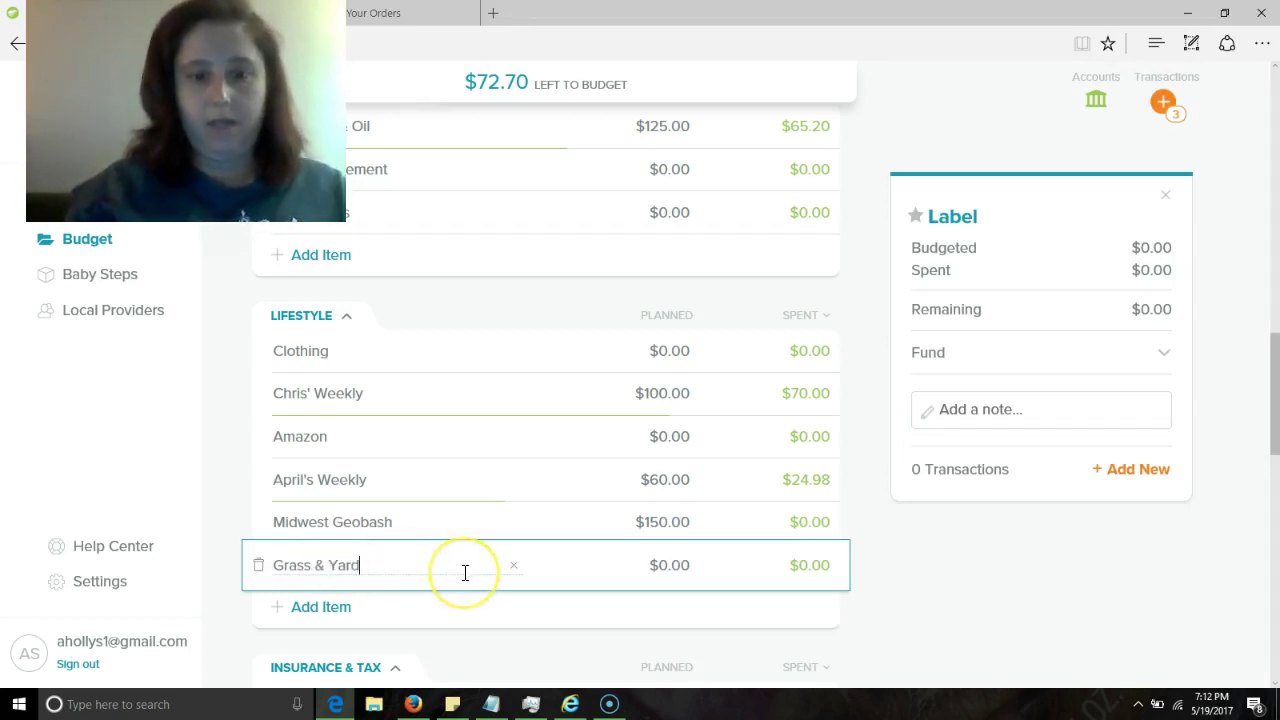
pyautogui.press('Tab')
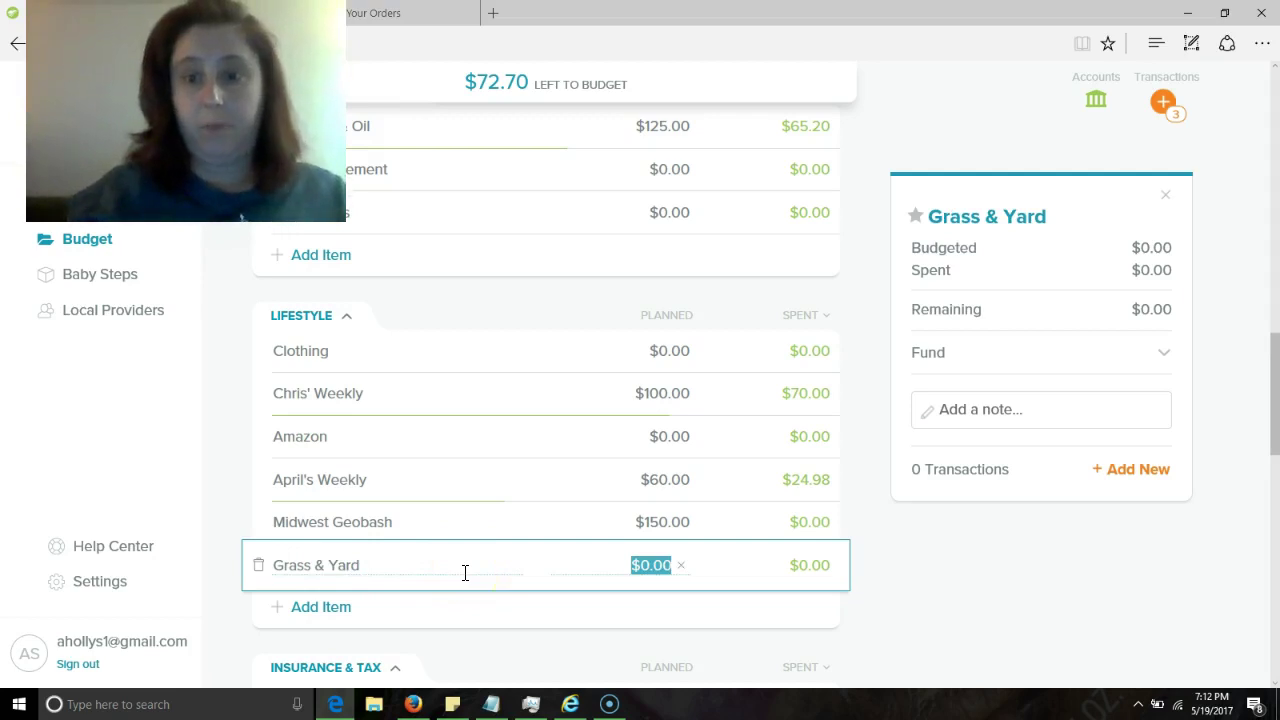
pyautogui.write('3')
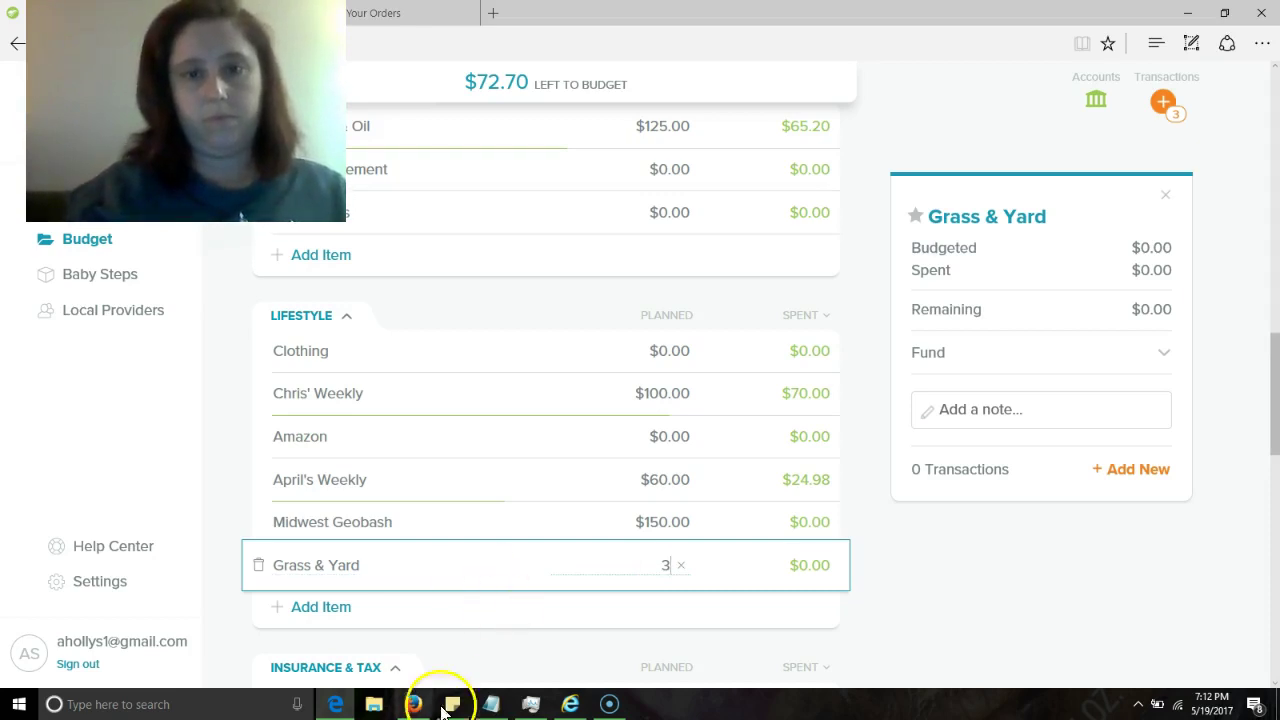
pyautogui.click(1162, 108)
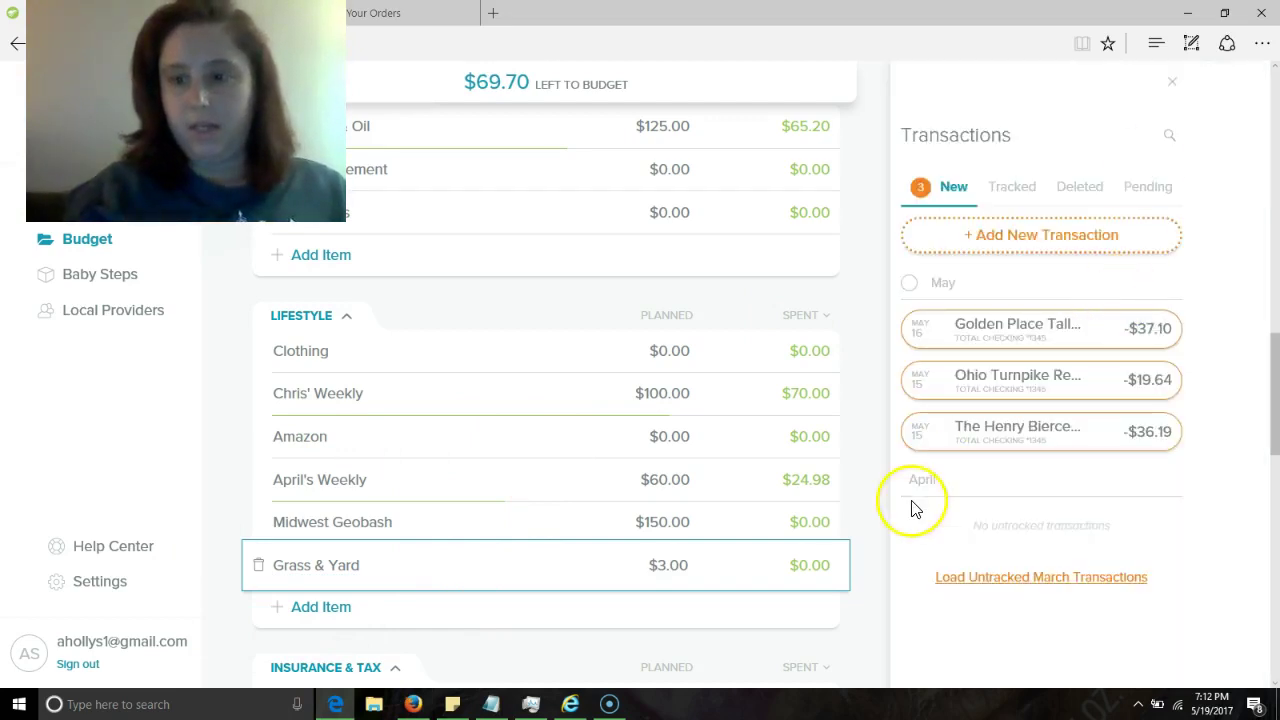
pyautogui.moveTo(1006, 453)
pyautogui.moveTo(1020, 440); pyautogui.dragTo(760, 575)
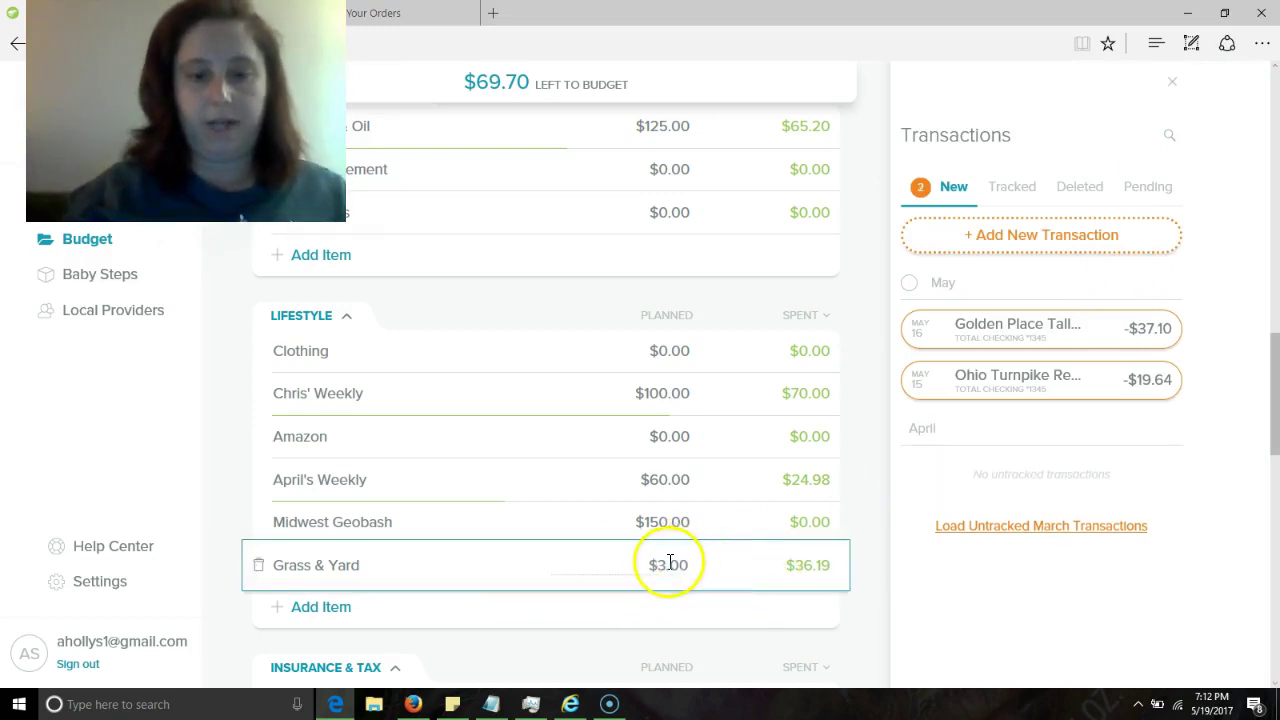
# - Set the planned amount of the Grass & Yard item to $36.19
pyautogui.click(662, 565)
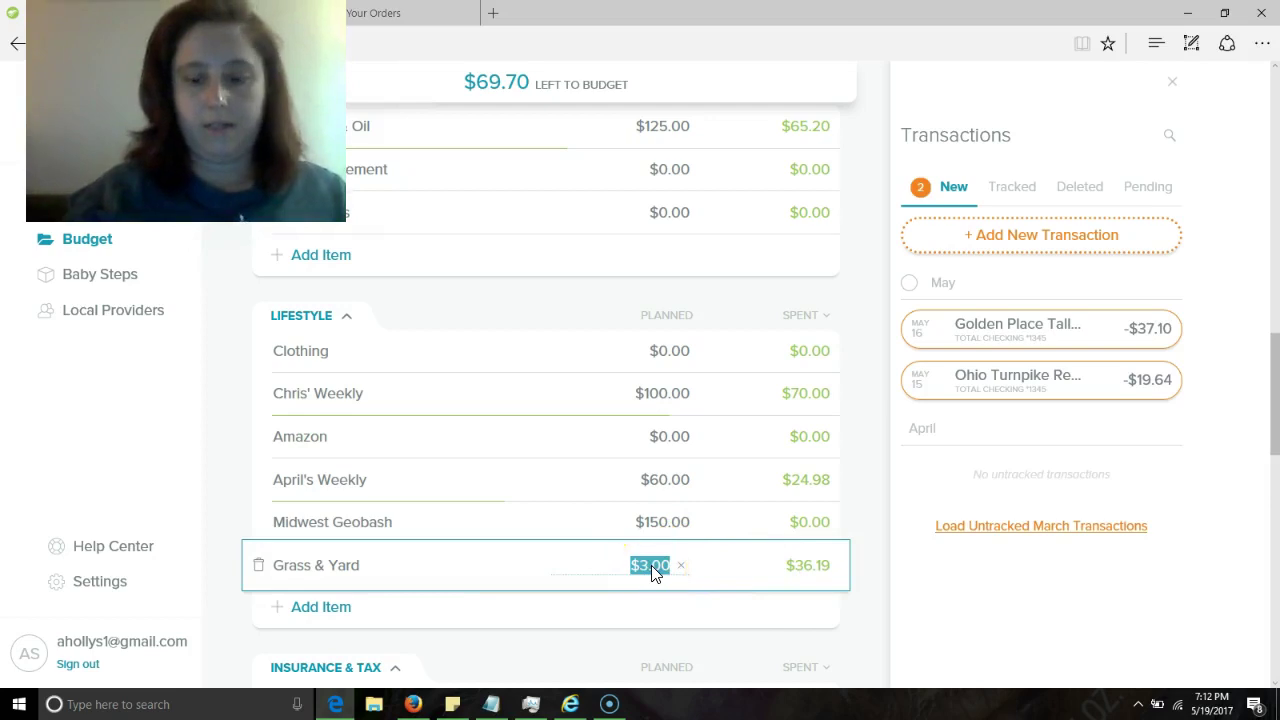
pyautogui.click(651, 565)
pyautogui.write('6.19')
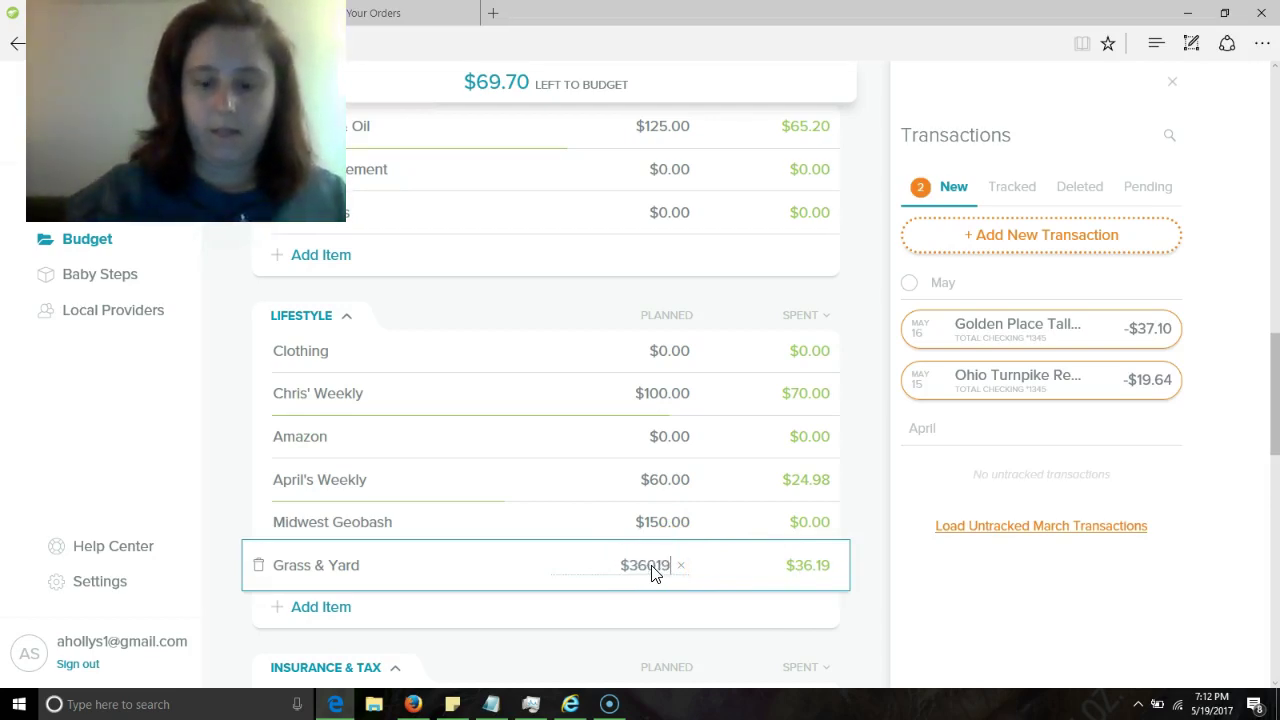
pyautogui.press('Delete')
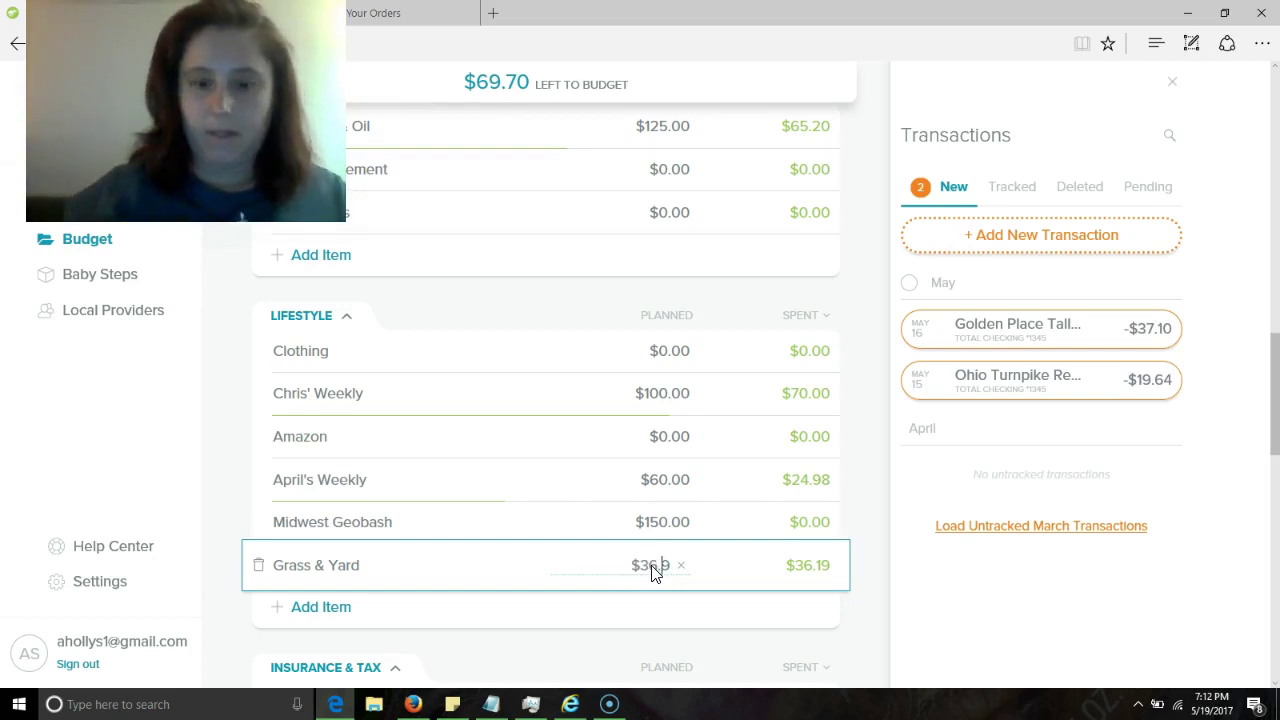
pyautogui.click(667, 566)
pyautogui.press('BackSpace')
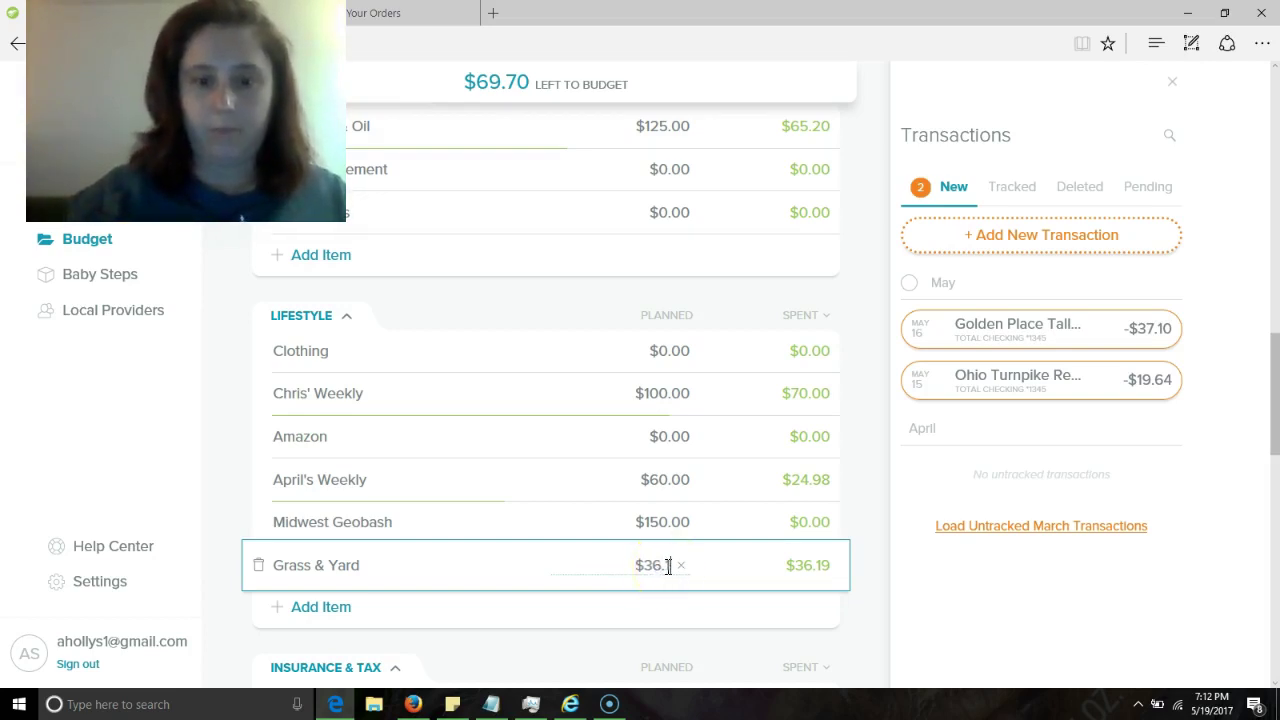
pyautogui.write('19')
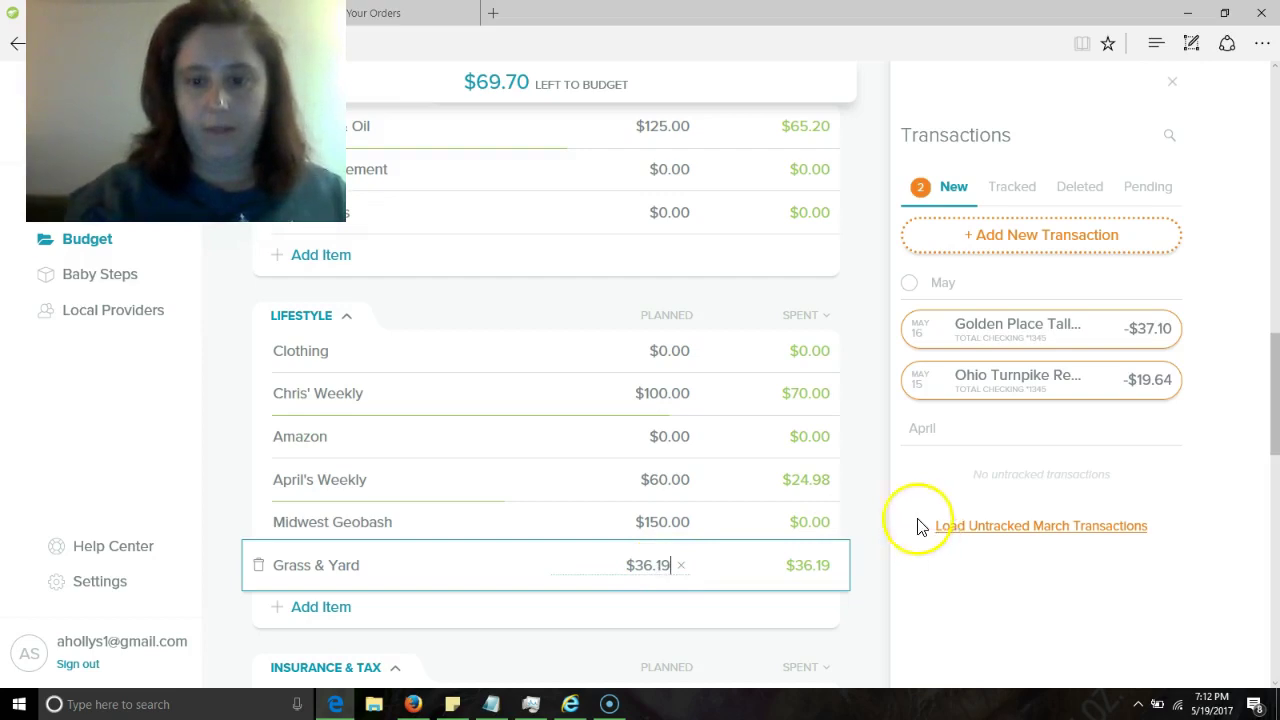
pyautogui.click(887, 503)
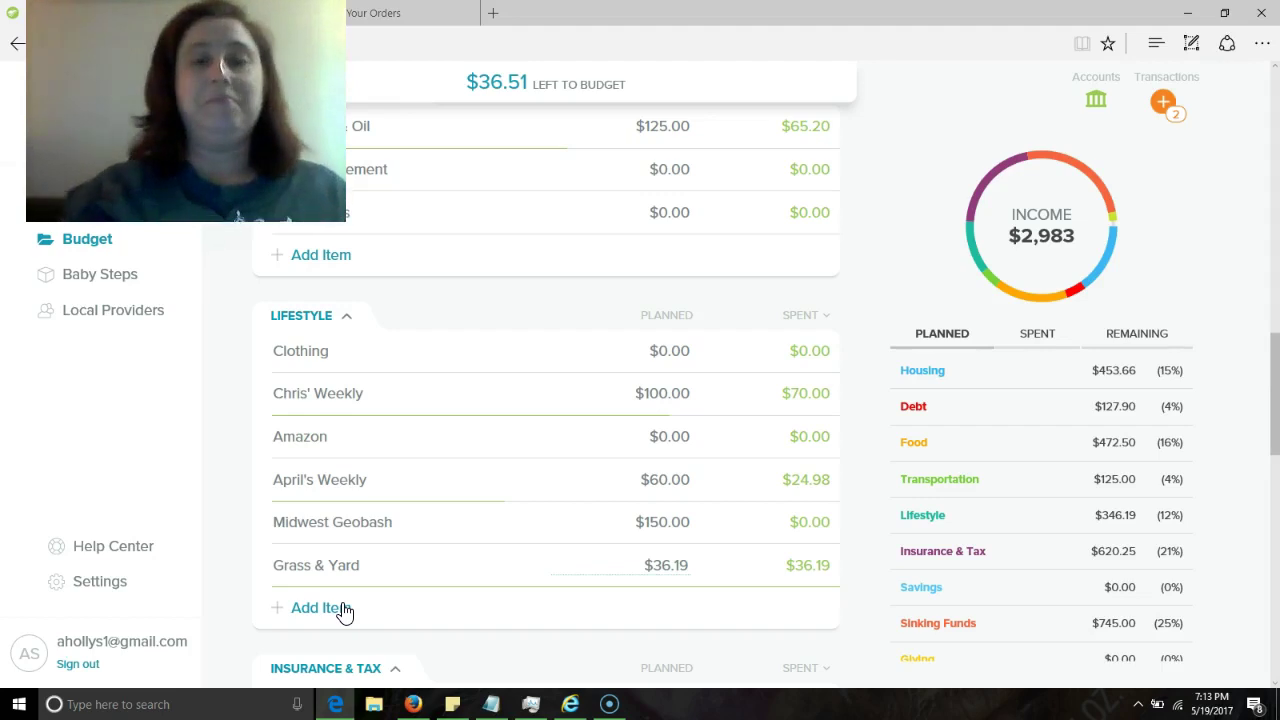
pyautogui.click(352, 606)
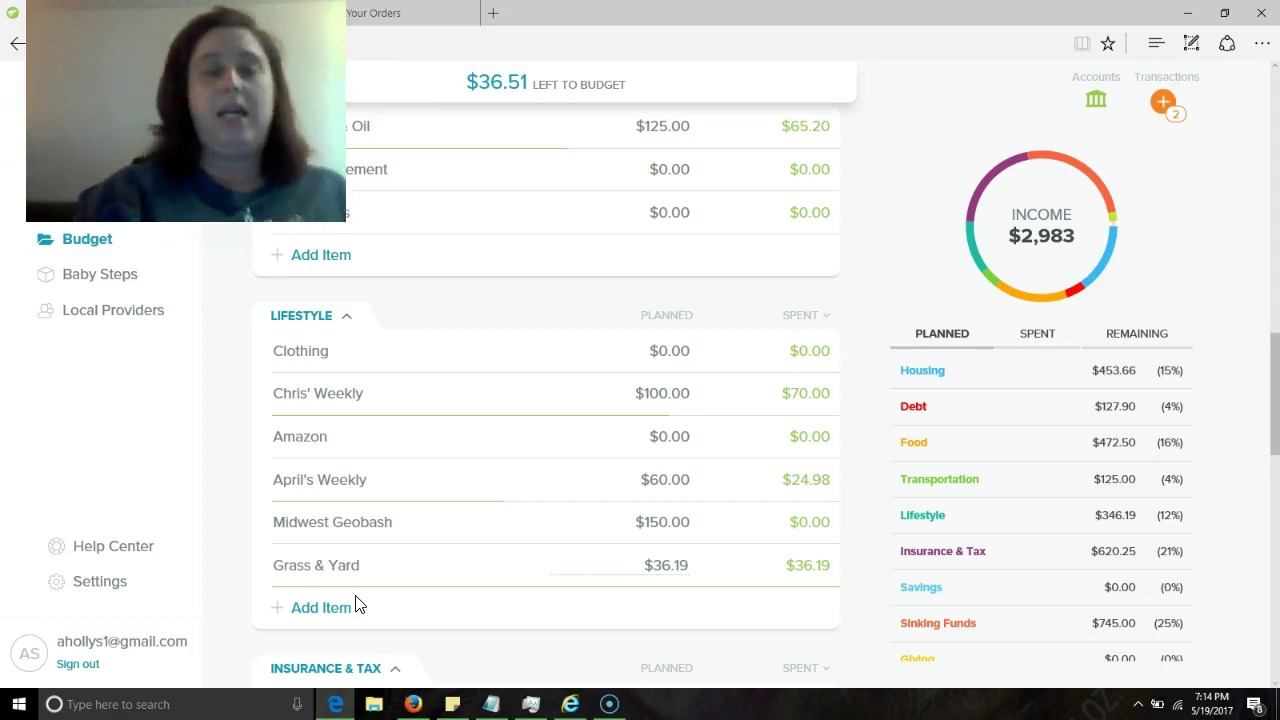
# - Check the remaining new transactions and add a Funeral item to the Lifestyle group
pyautogui.click(1164, 104)
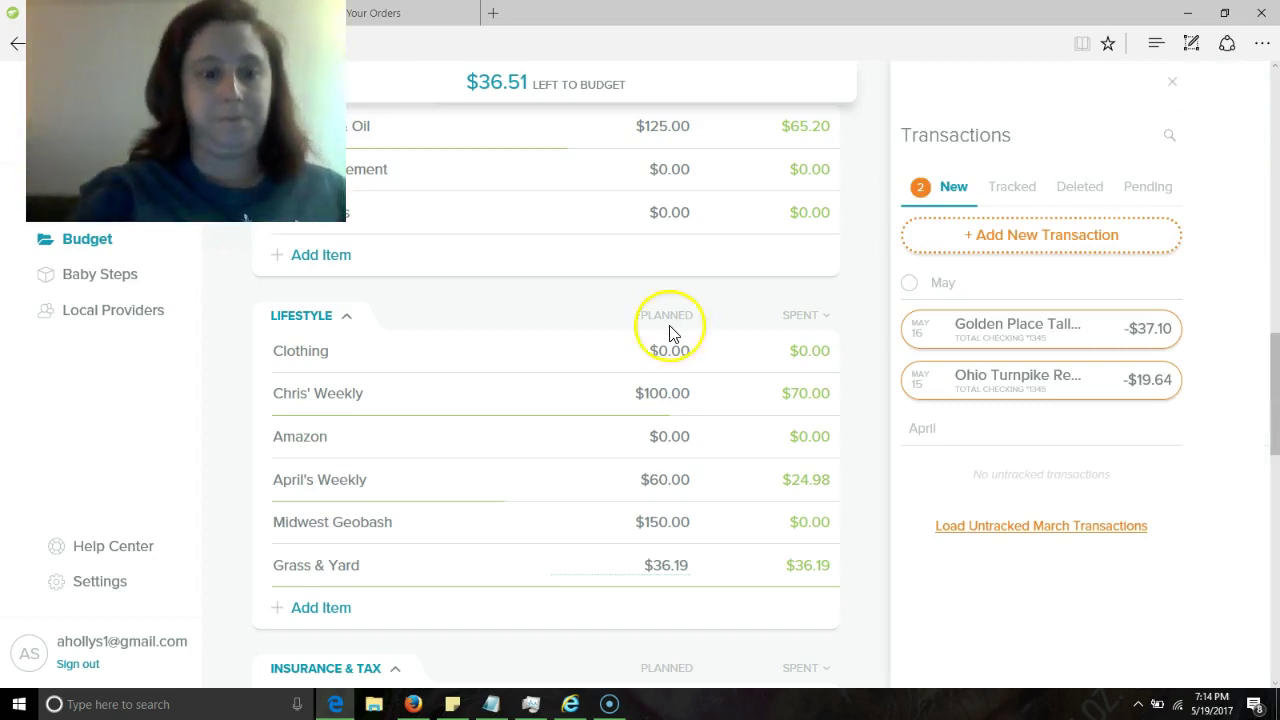
pyautogui.click(323, 610)
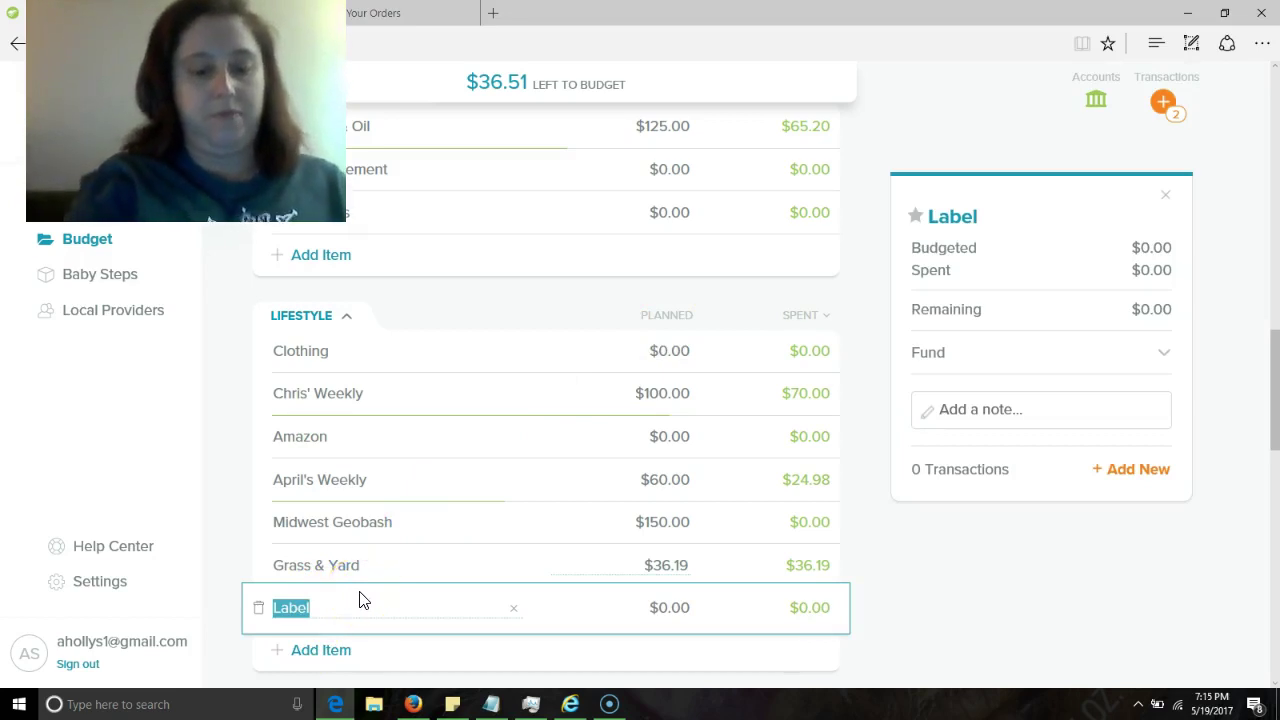
pyautogui.write('Funeral')
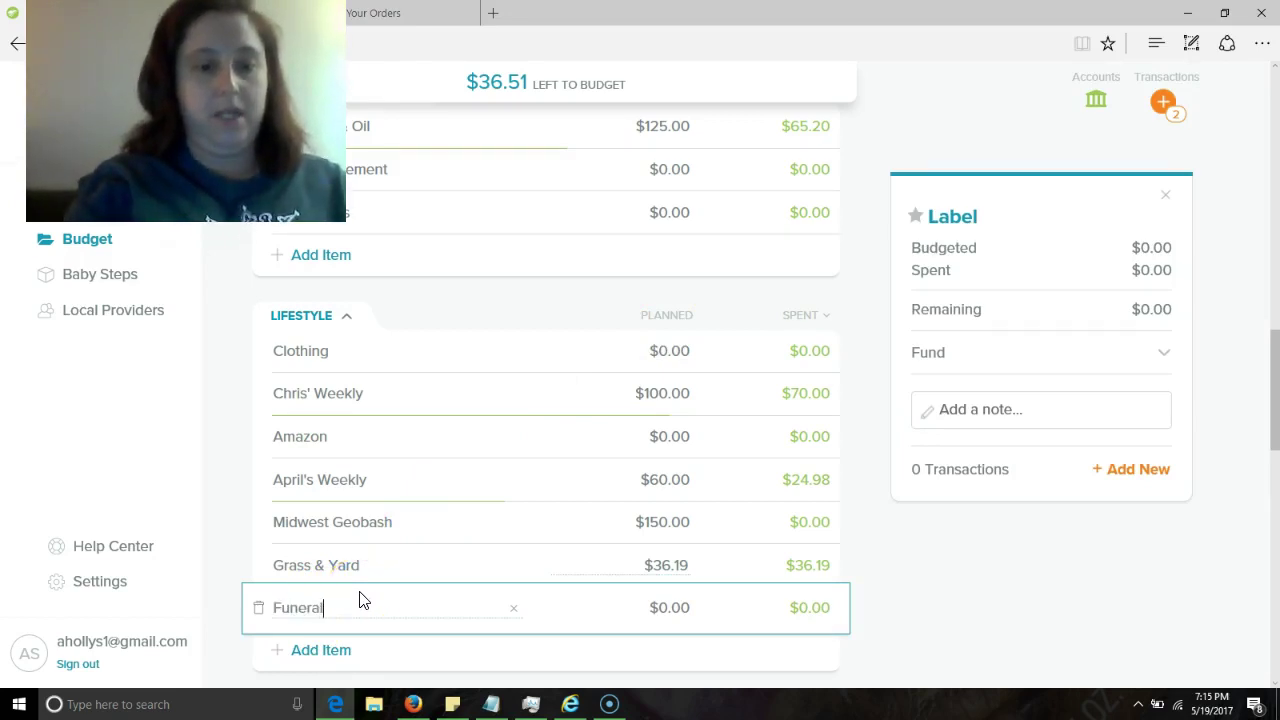
pyautogui.press('Tab')
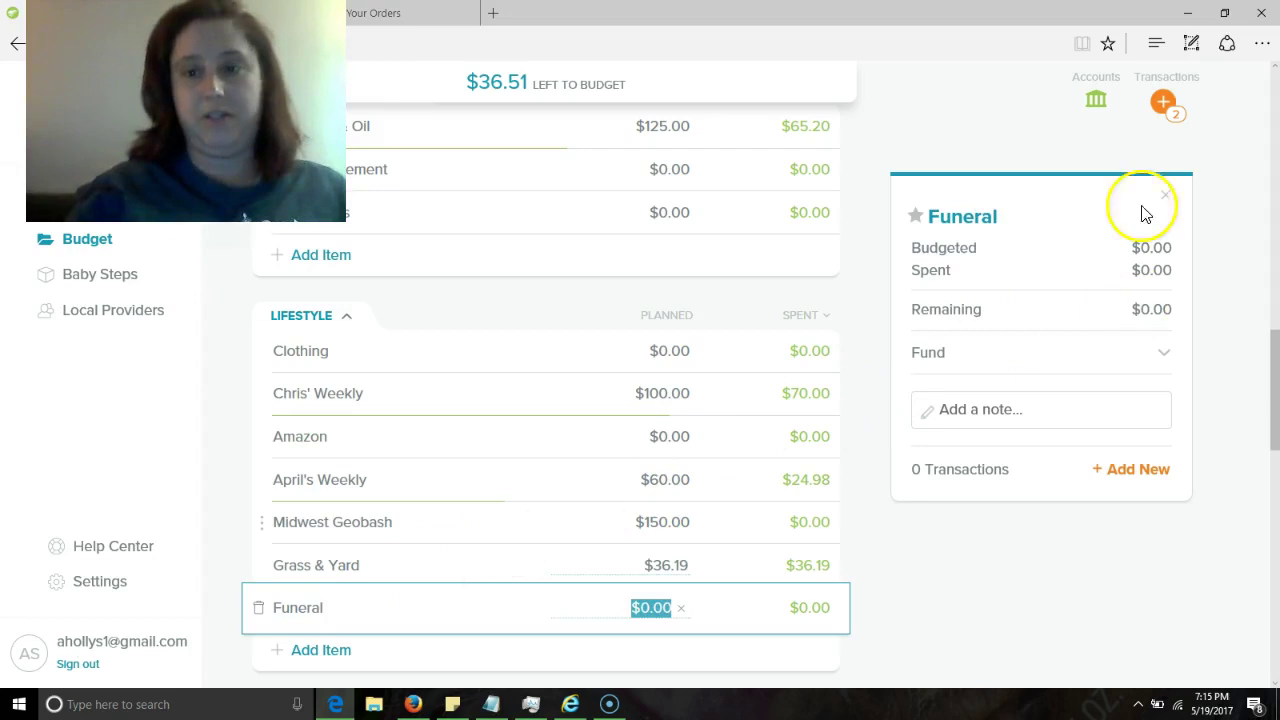
pyautogui.press('Return')
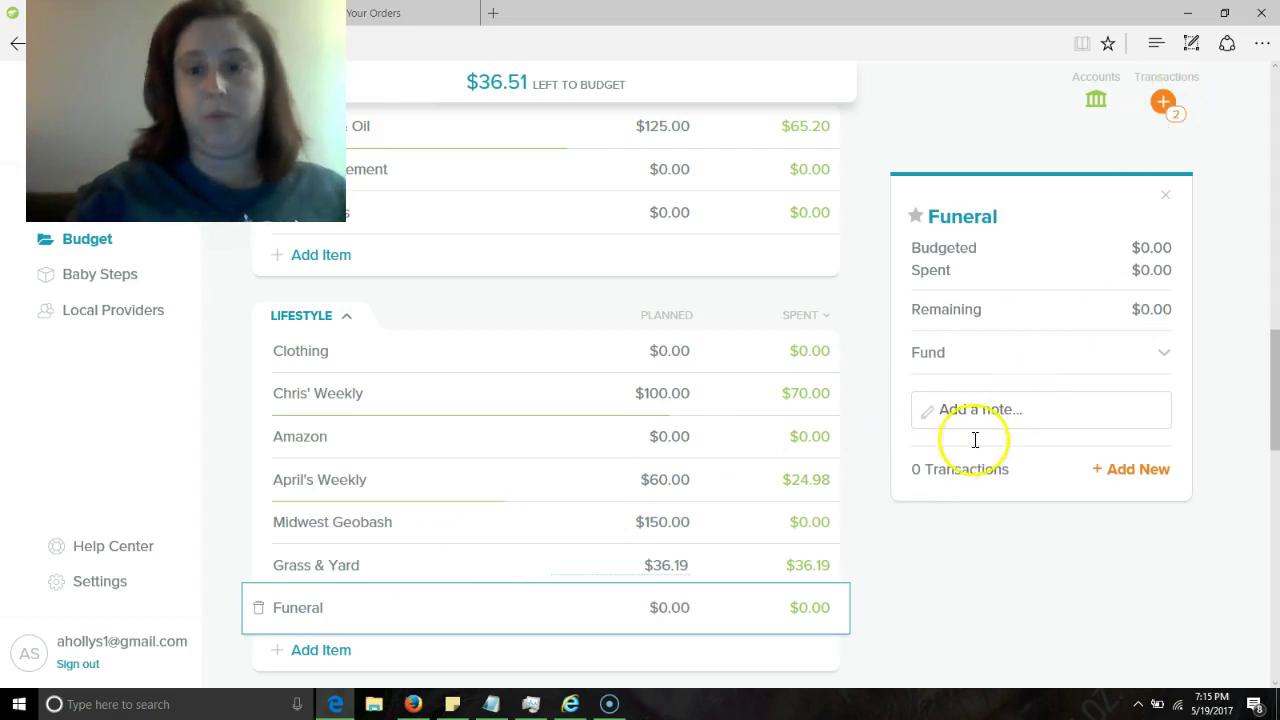
# - Reopen the new transactions and track the Ohio Turnpike transaction against Funeral in the Lifestyle group
pyautogui.click(1088, 357)
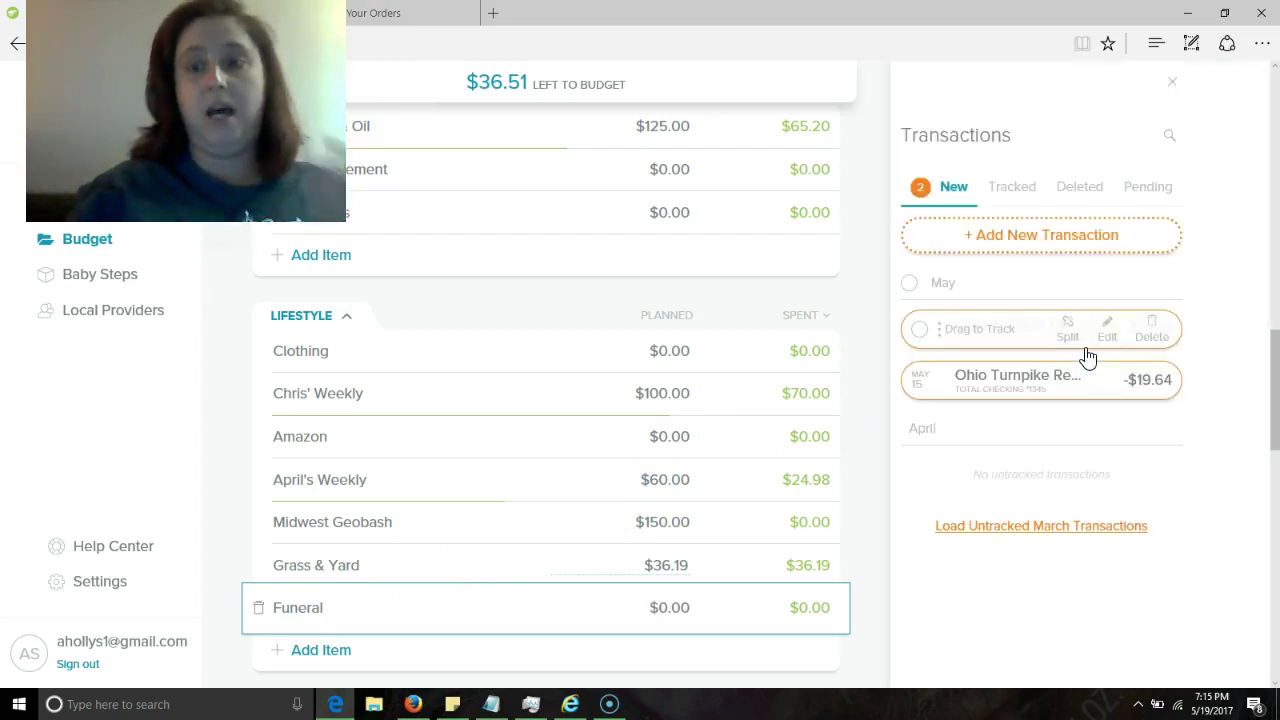
pyautogui.moveTo(1029, 381); pyautogui.dragTo(621, 607)
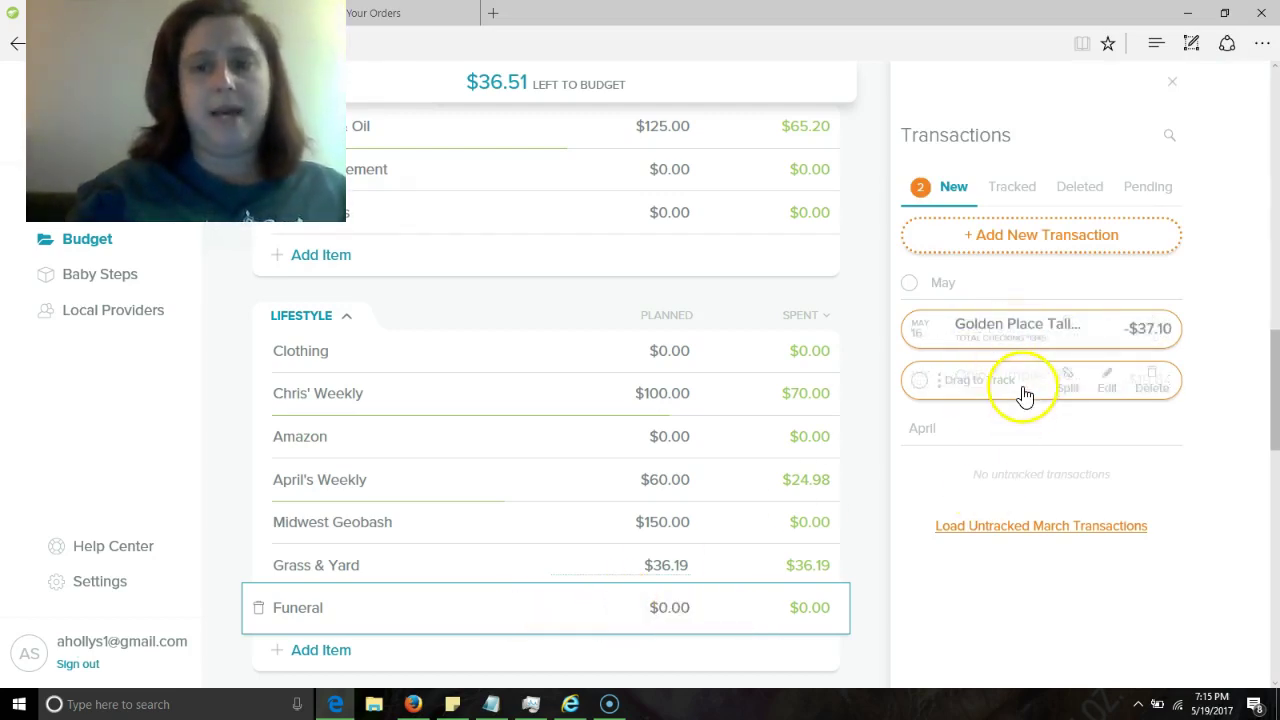
pyautogui.moveTo(1024, 395); pyautogui.dragTo(664, 614)
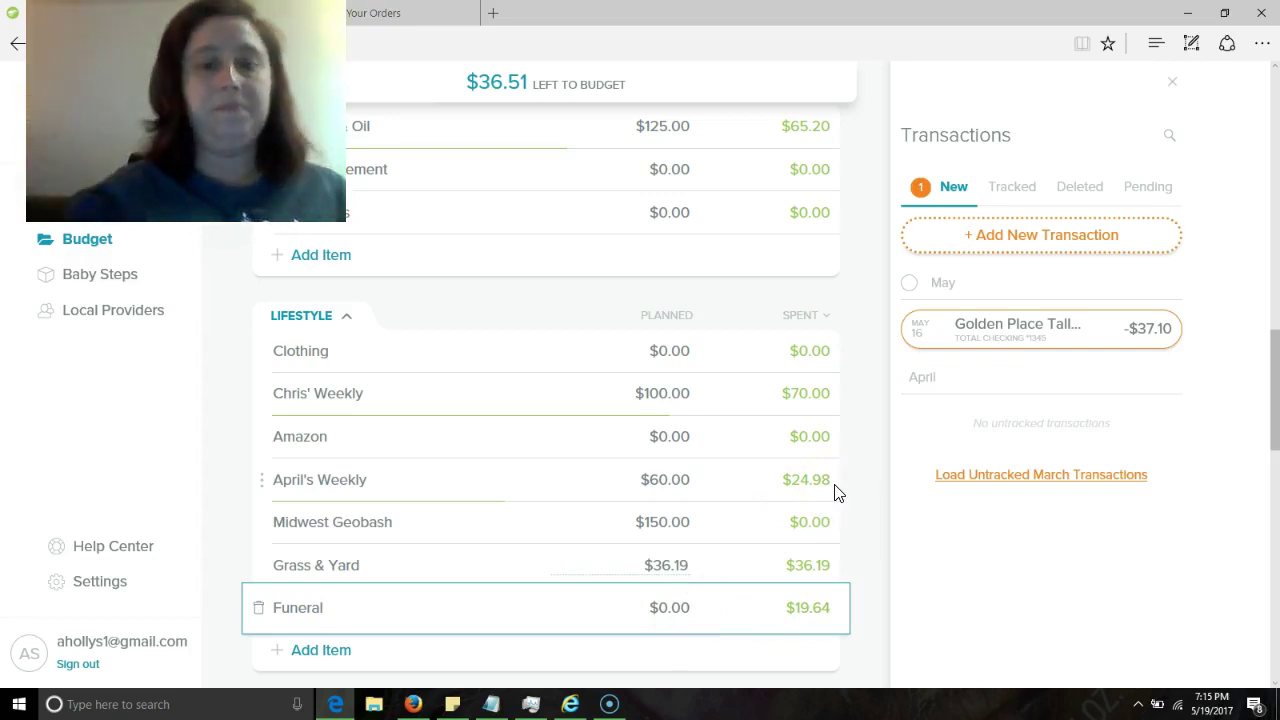
# - Set the planned amount of the Funeral item to $19.64
pyautogui.click(803, 597)
pyautogui.click(677, 601)
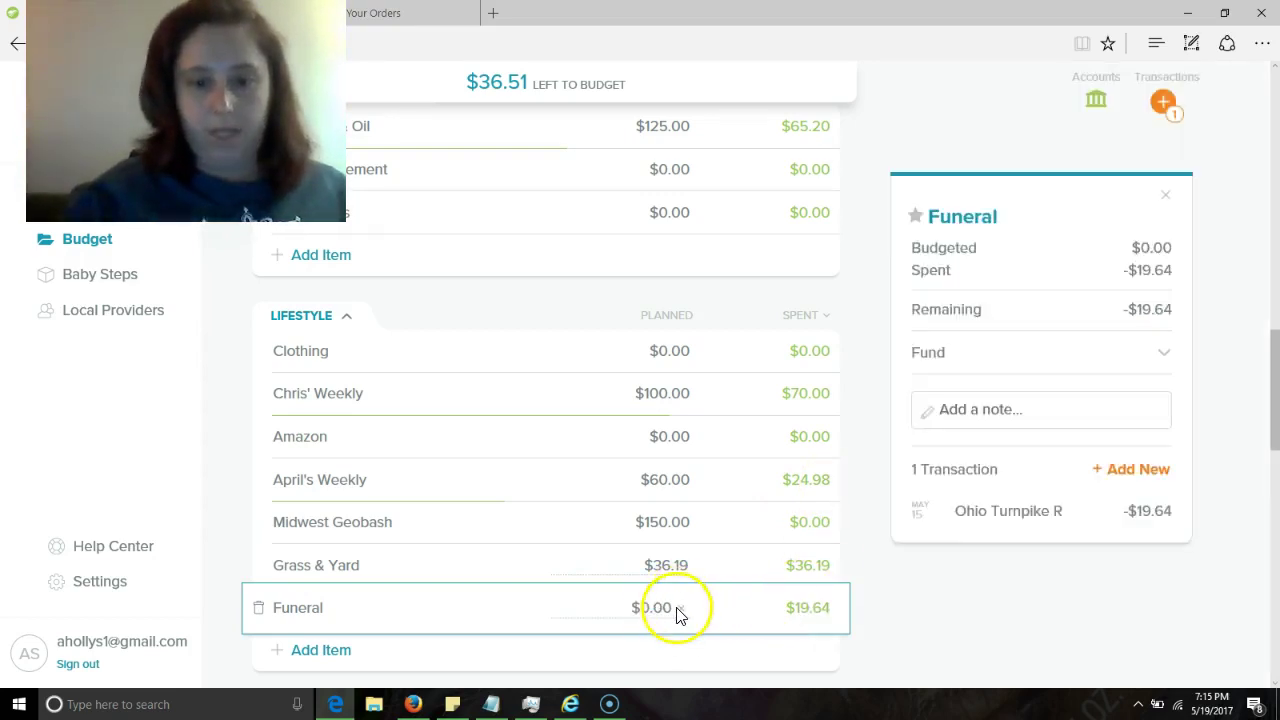
pyautogui.press('BackSpace')
pyautogui.press('BackSpace')
pyautogui.press('BackSpace')
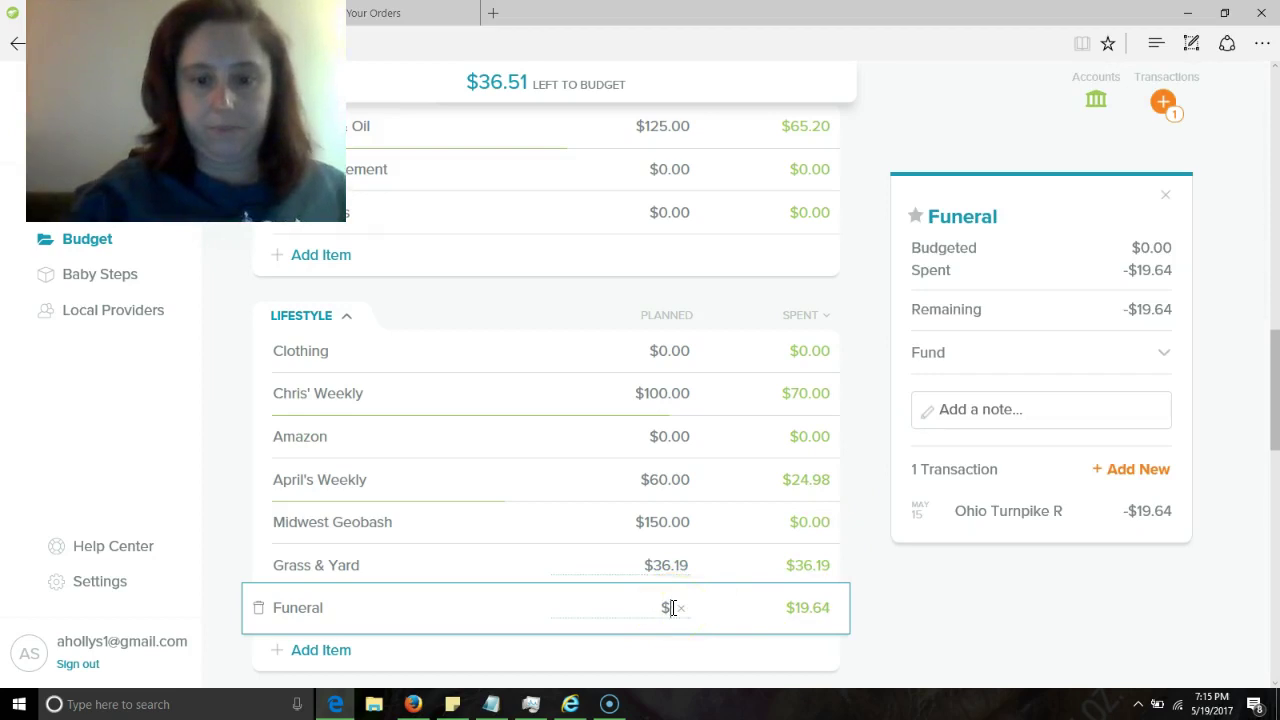
pyautogui.write('19.64')
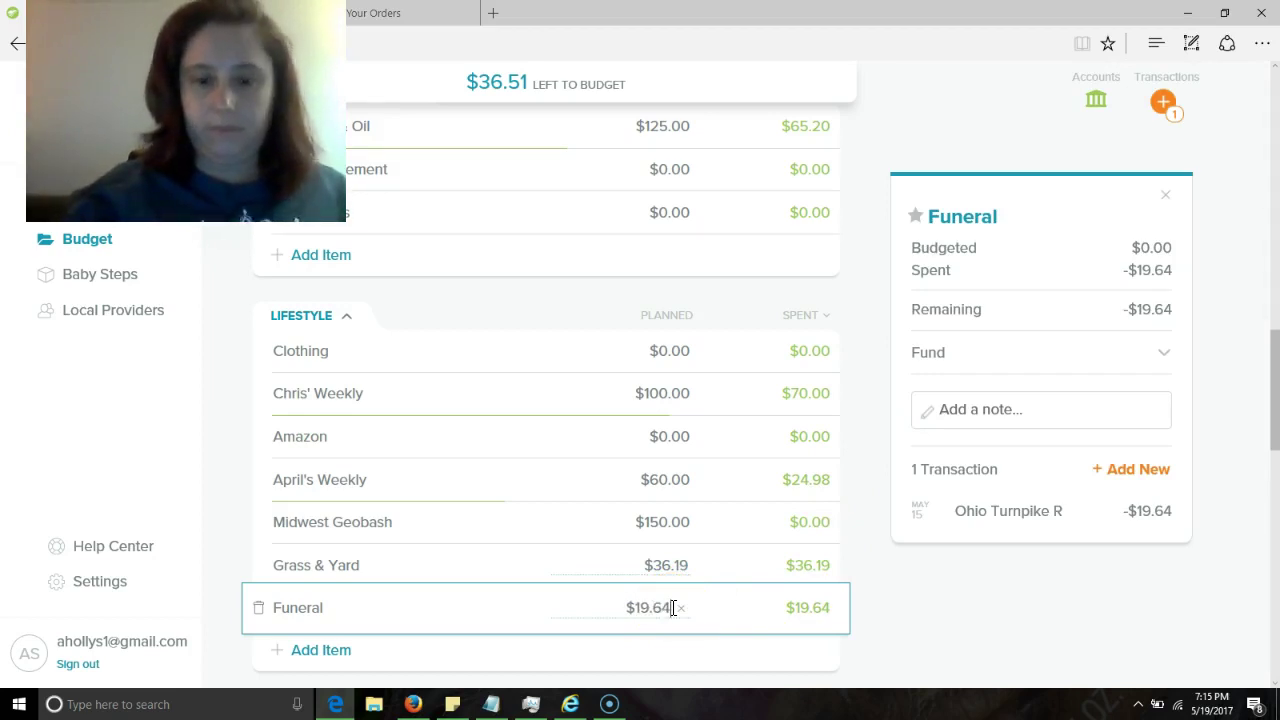
pyautogui.click(890, 618)
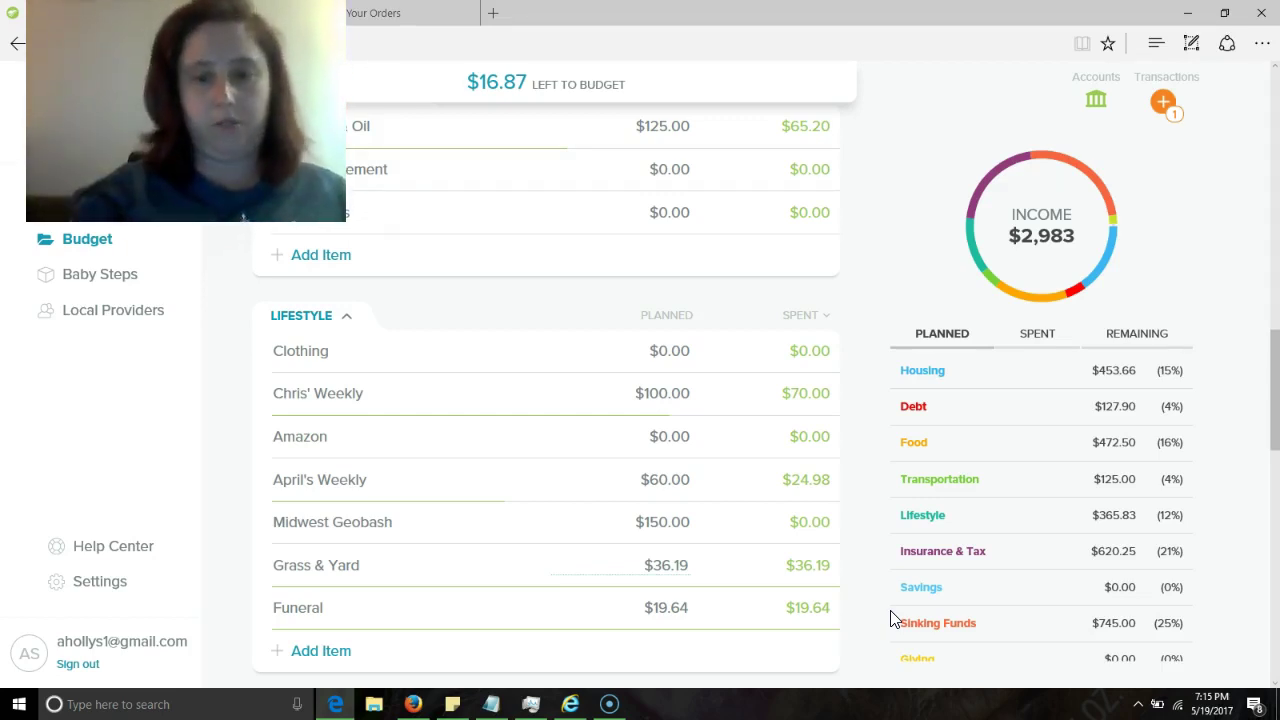
# - Check the last new transaction and add an item named Motherd's Day to the Lifestyle group
pyautogui.moveTo(1112, 160)
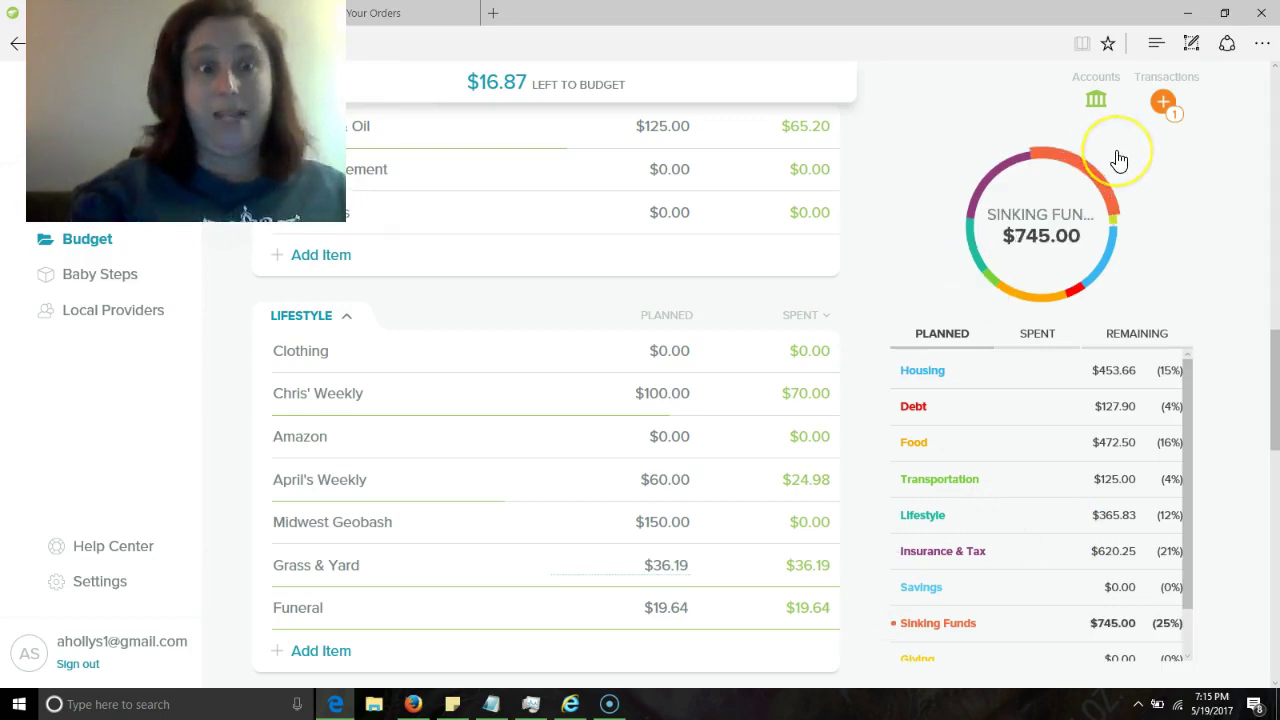
pyautogui.click(1162, 108)
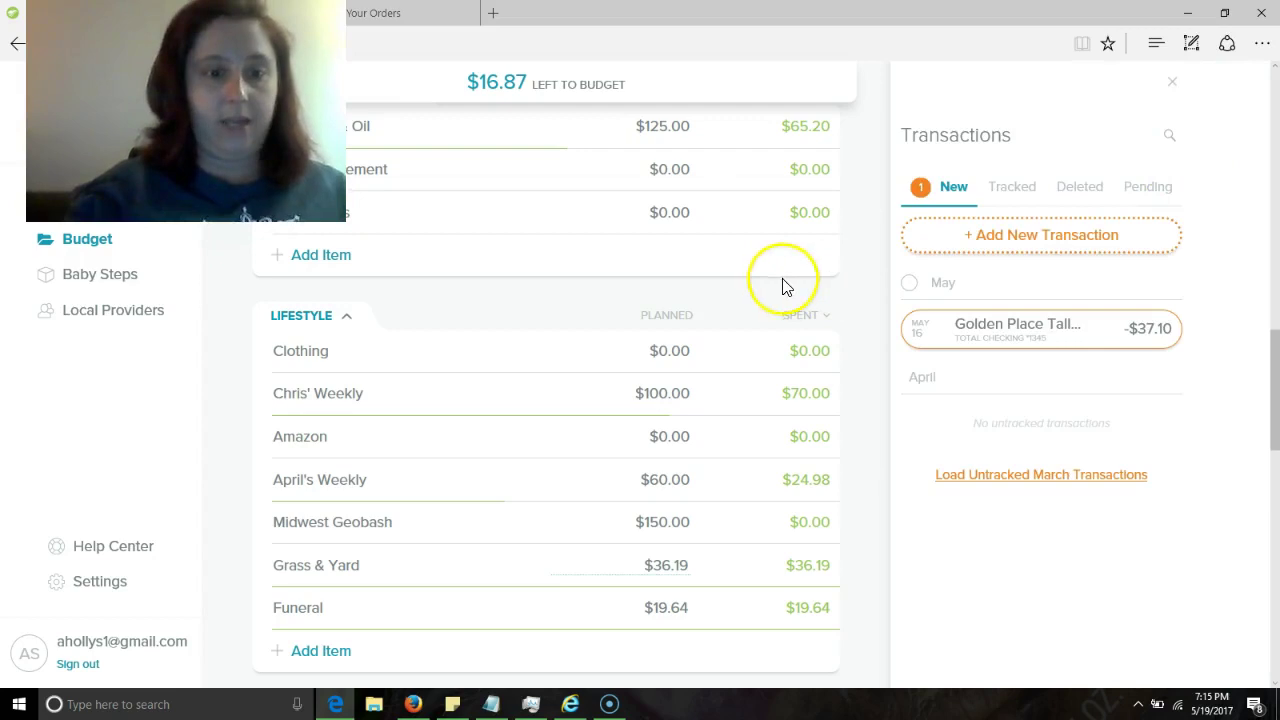
pyautogui.click(321, 651)
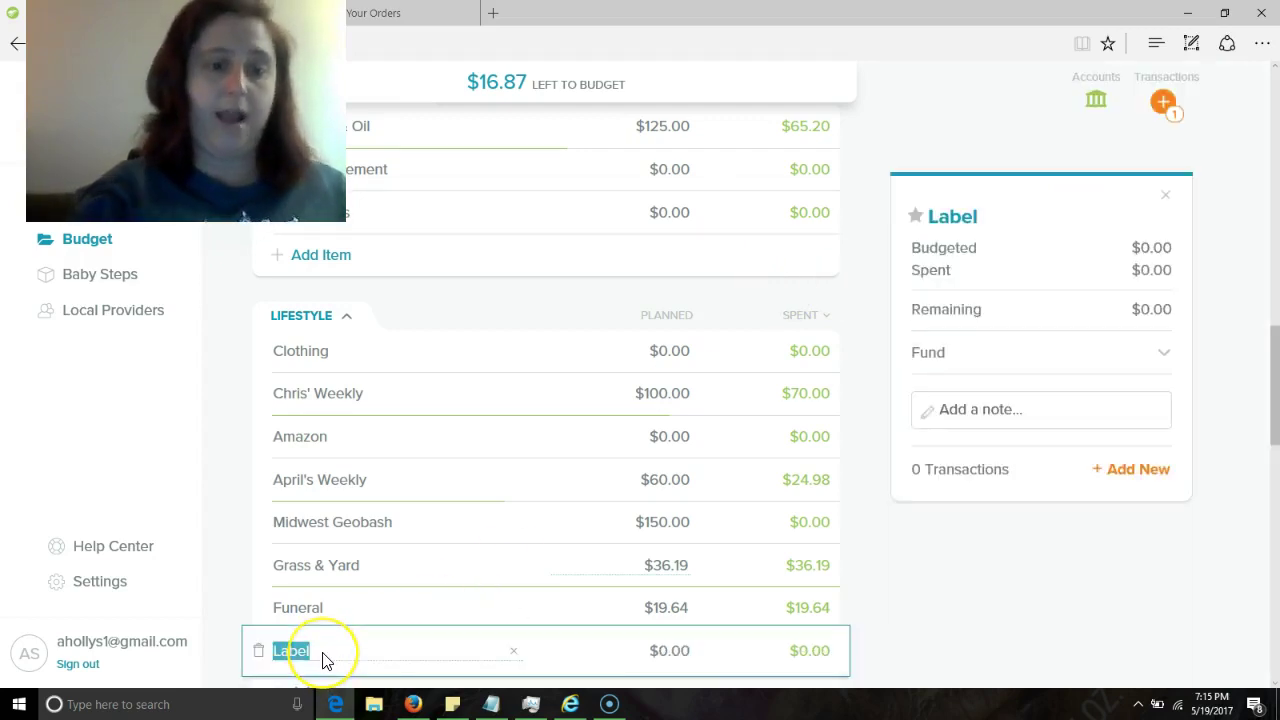
pyautogui.write('Mother')
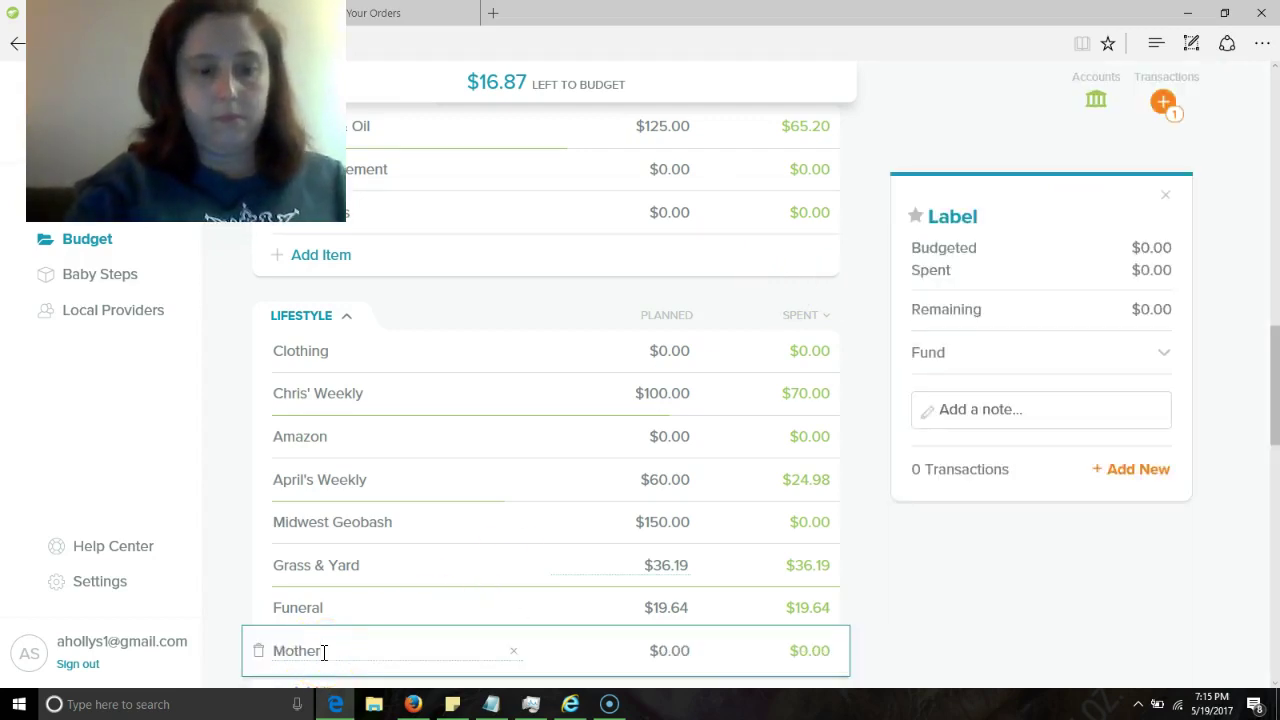
pyautogui.write("d's")
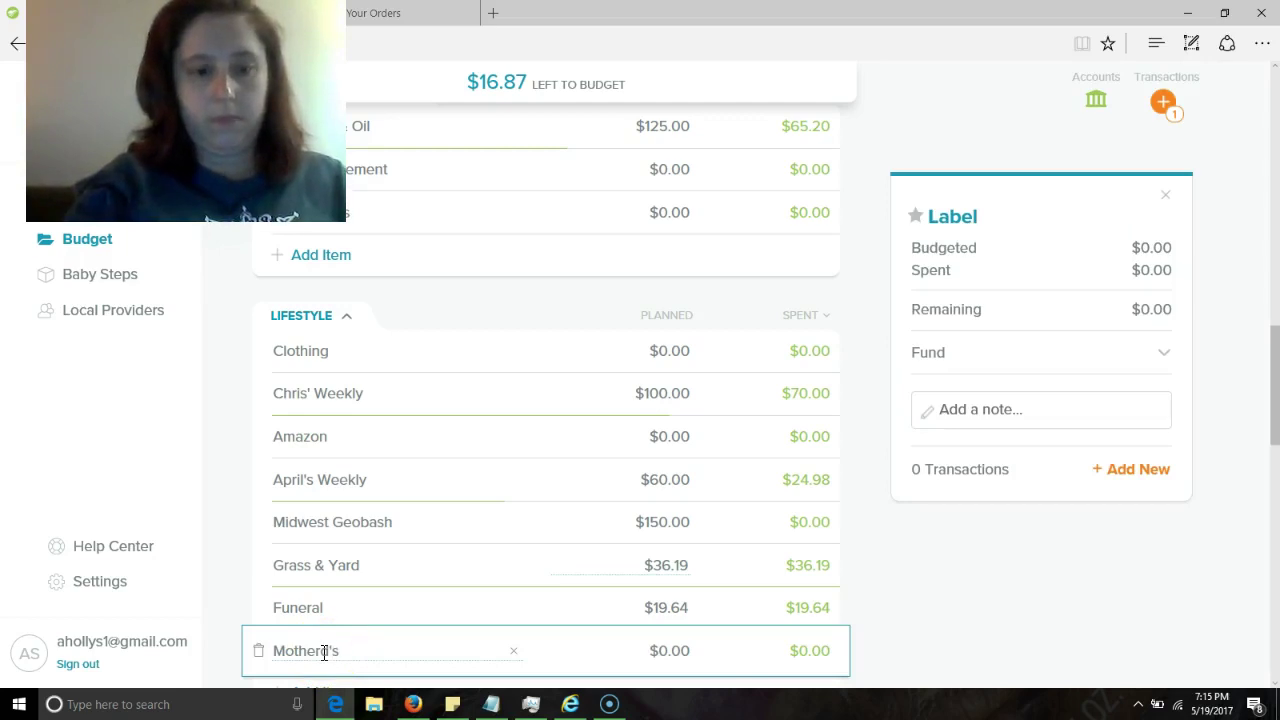
pyautogui.write(' Day')
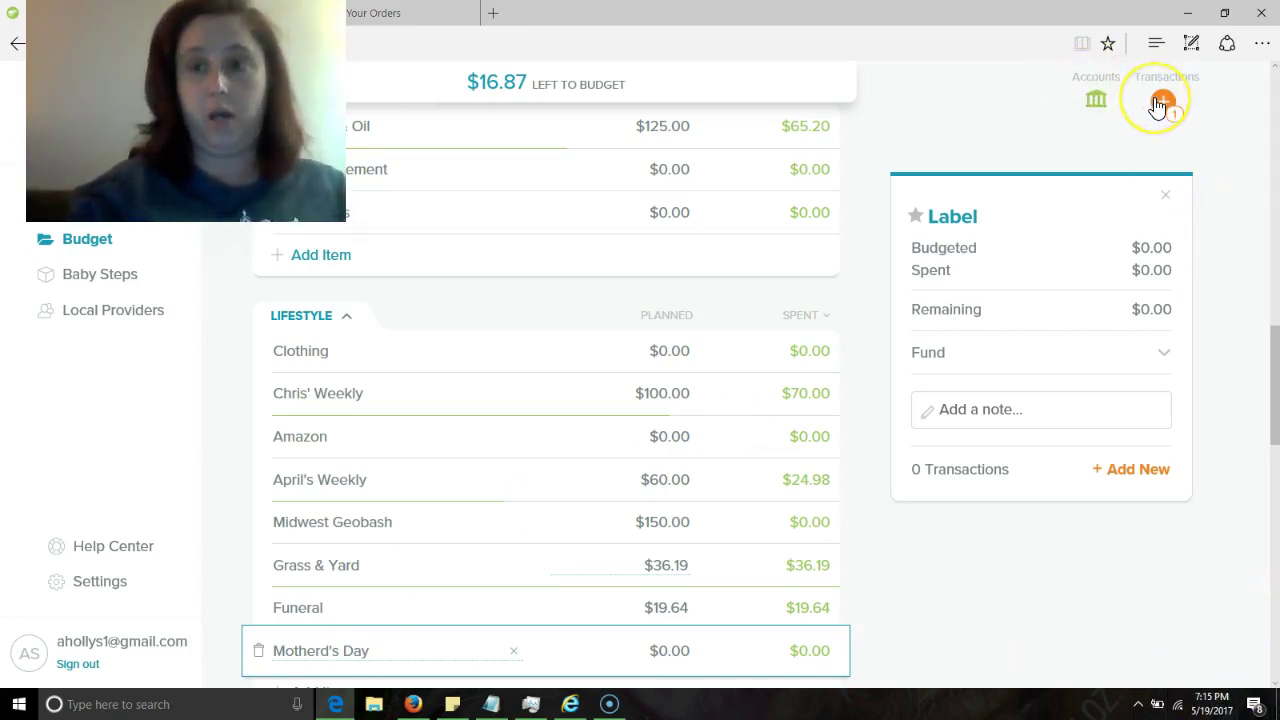
pyautogui.press('Return')
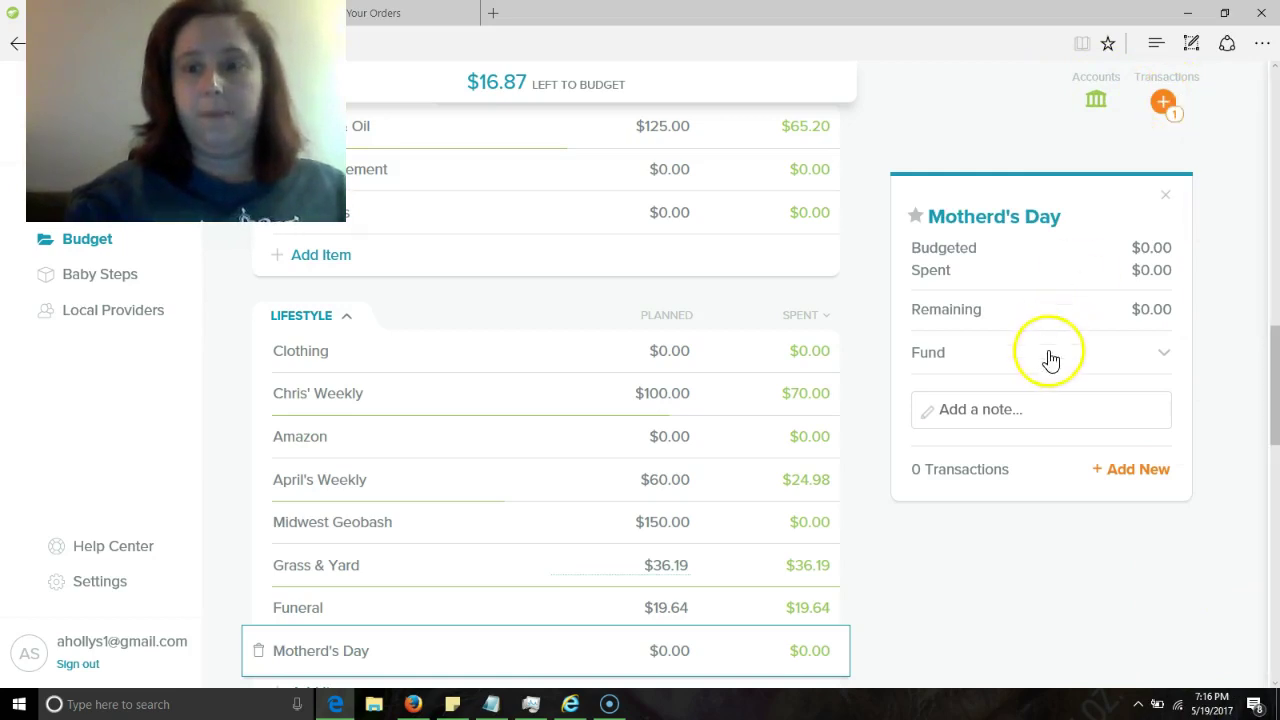
# - Track the Golden Place transaction against the Motherd's Day item and set that item's planned amount to $37.10
pyautogui.click(1162, 101)
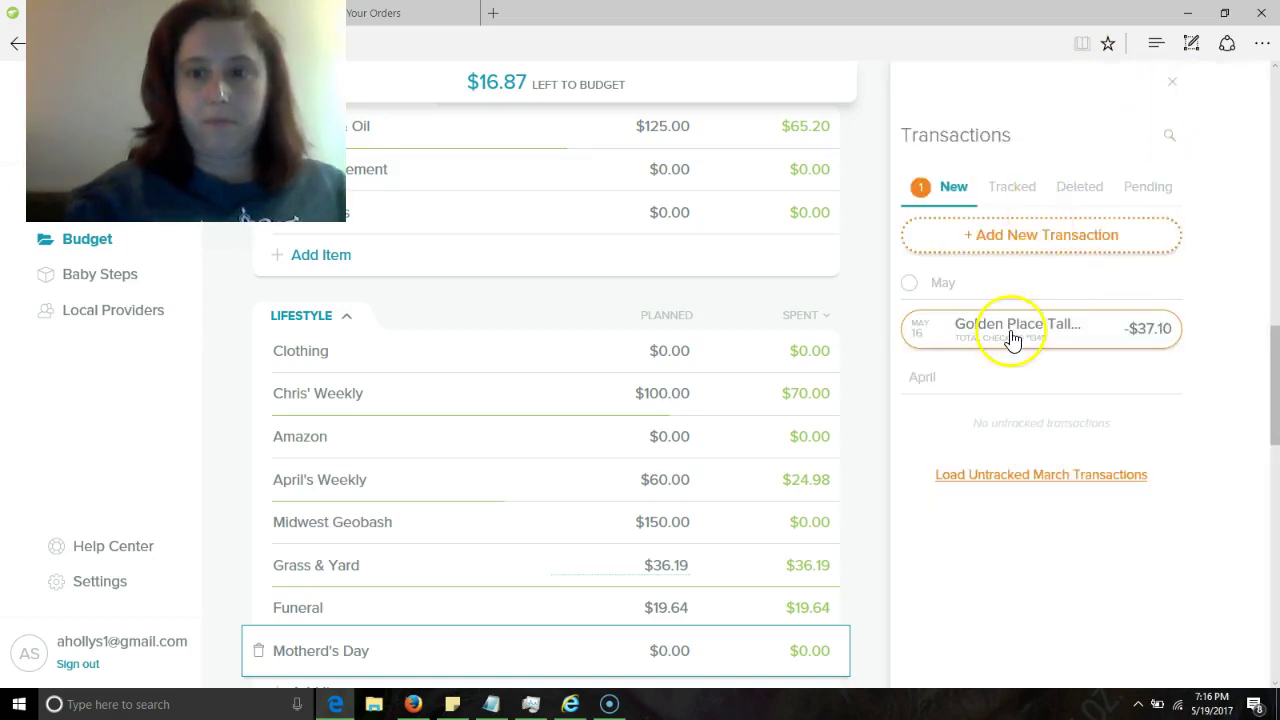
pyautogui.moveTo(1010, 343); pyautogui.dragTo(543, 651)
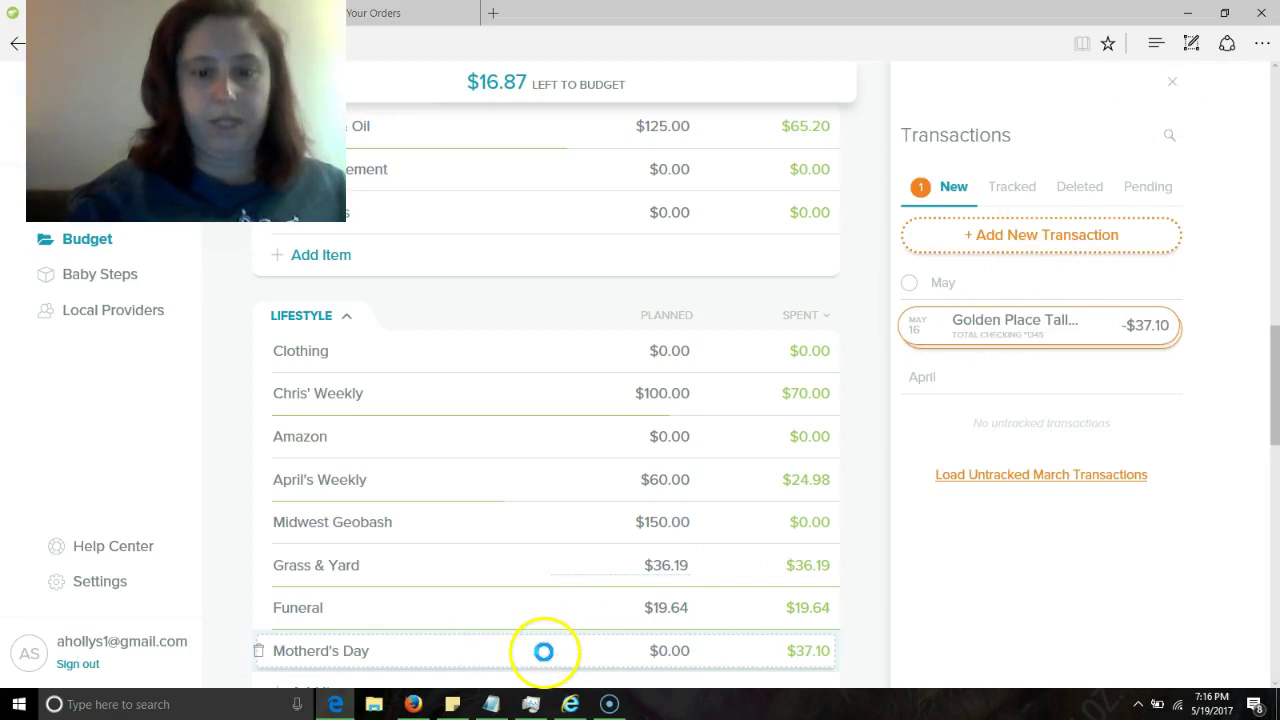
pyautogui.click(686, 651)
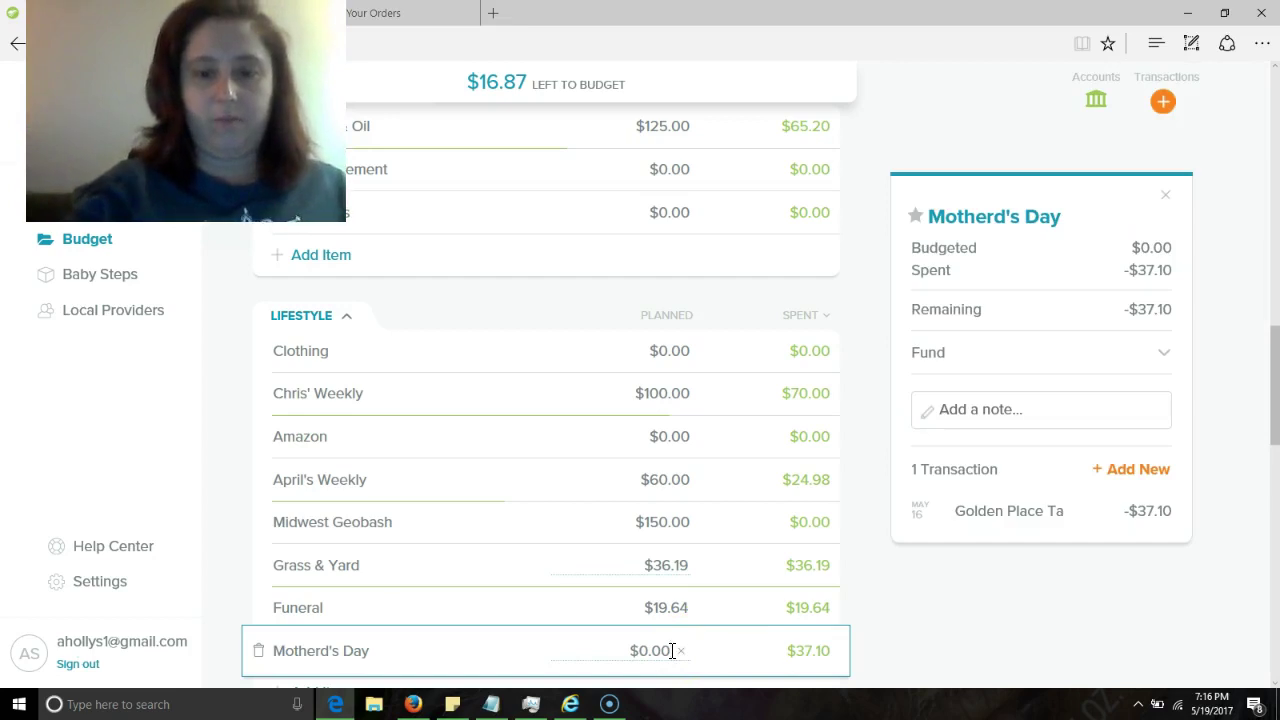
pyautogui.press('BackSpace')
pyautogui.press('BackSpace')
pyautogui.press('BackSpace')
pyautogui.press('BackSpace')
pyautogui.write('37.10')
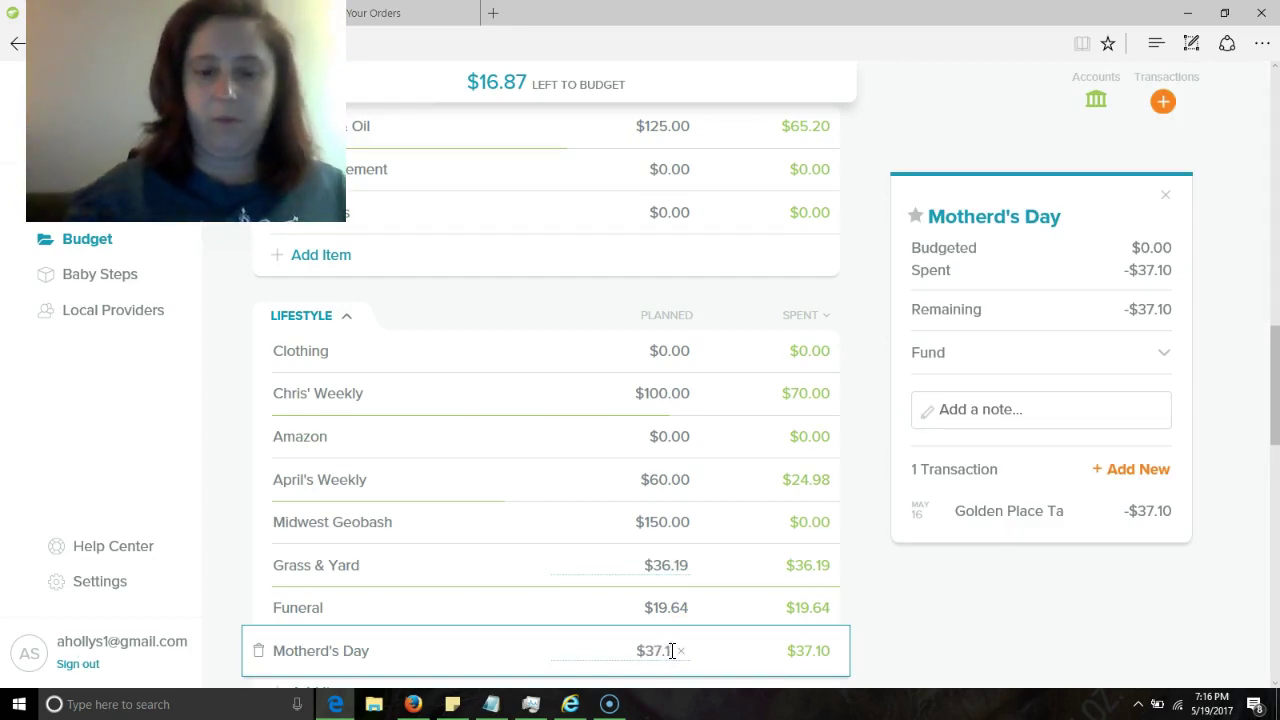
pyautogui.click(712, 645)
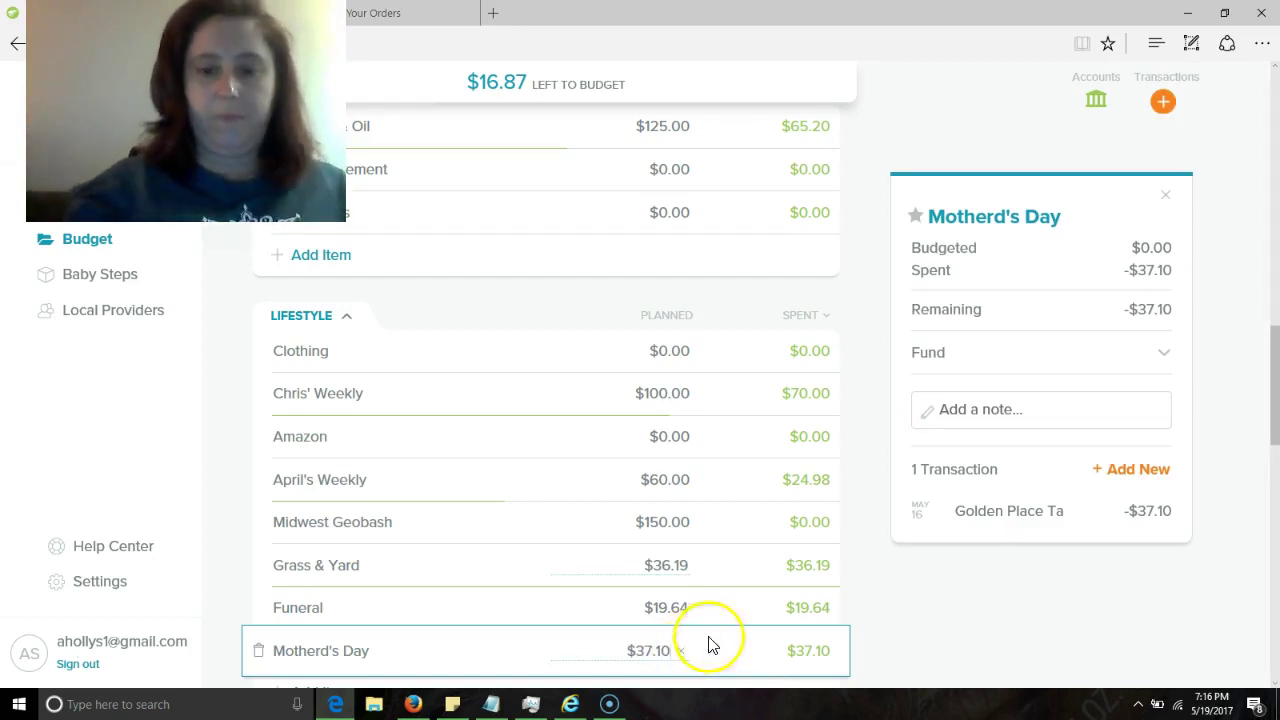
pyautogui.click(866, 605)
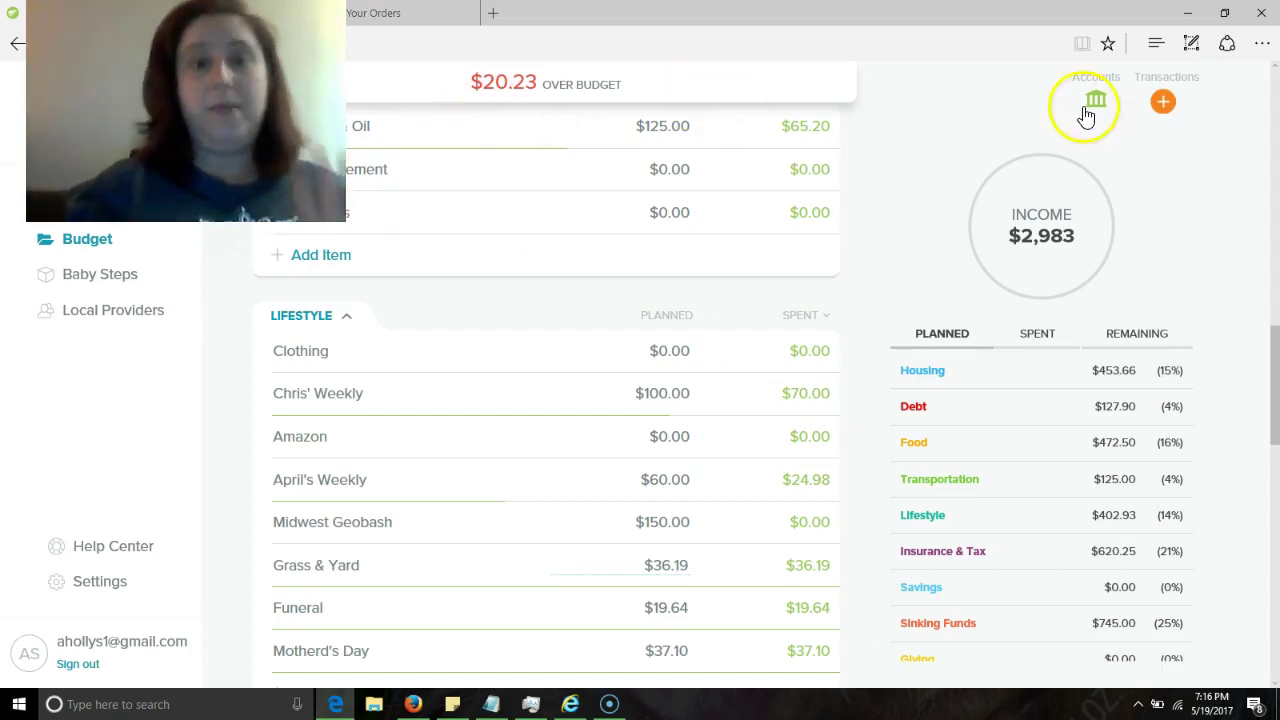
pyautogui.moveTo(1272, 370); pyautogui.dragTo(1272, 160)
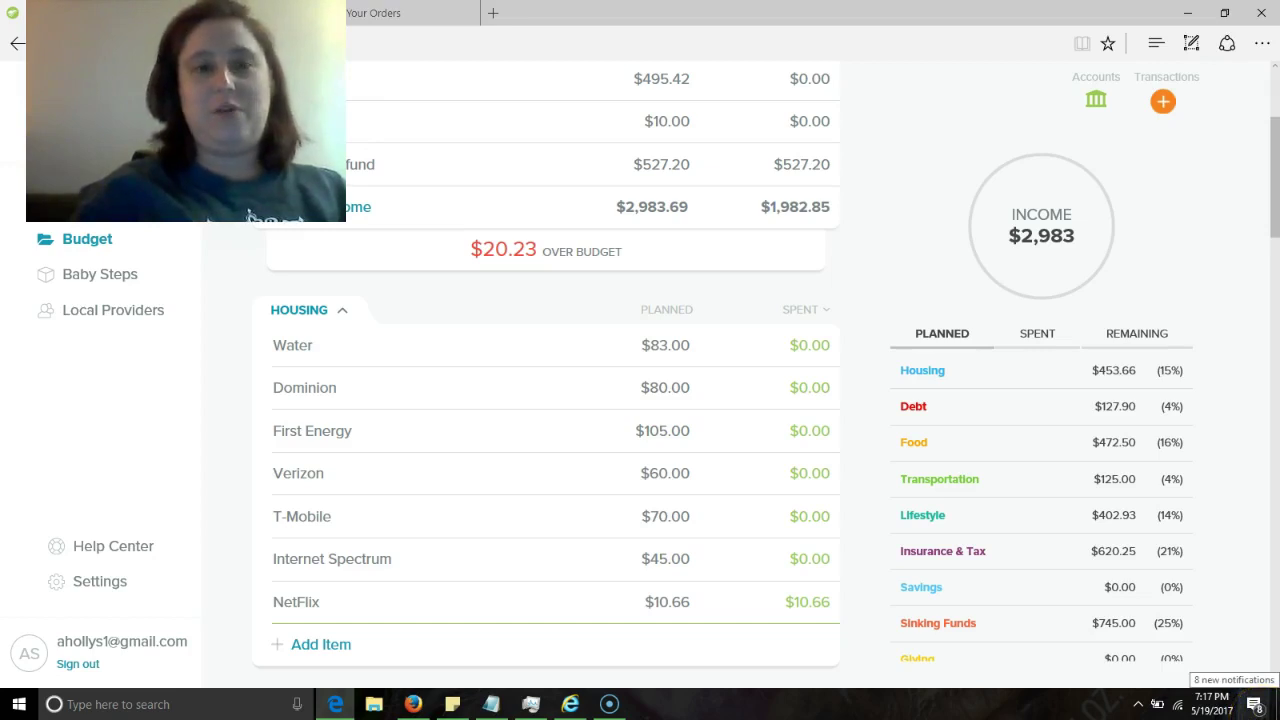
pyautogui.click(1254, 704)
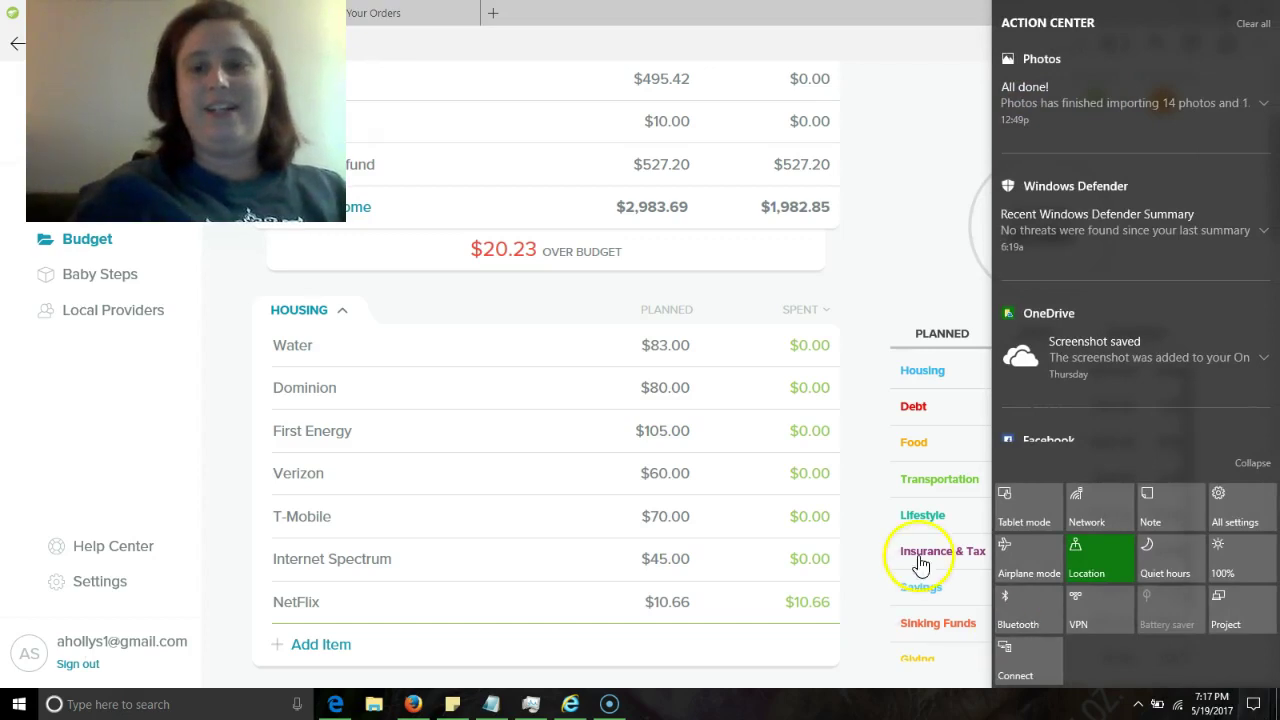
pyautogui.click(895, 230)
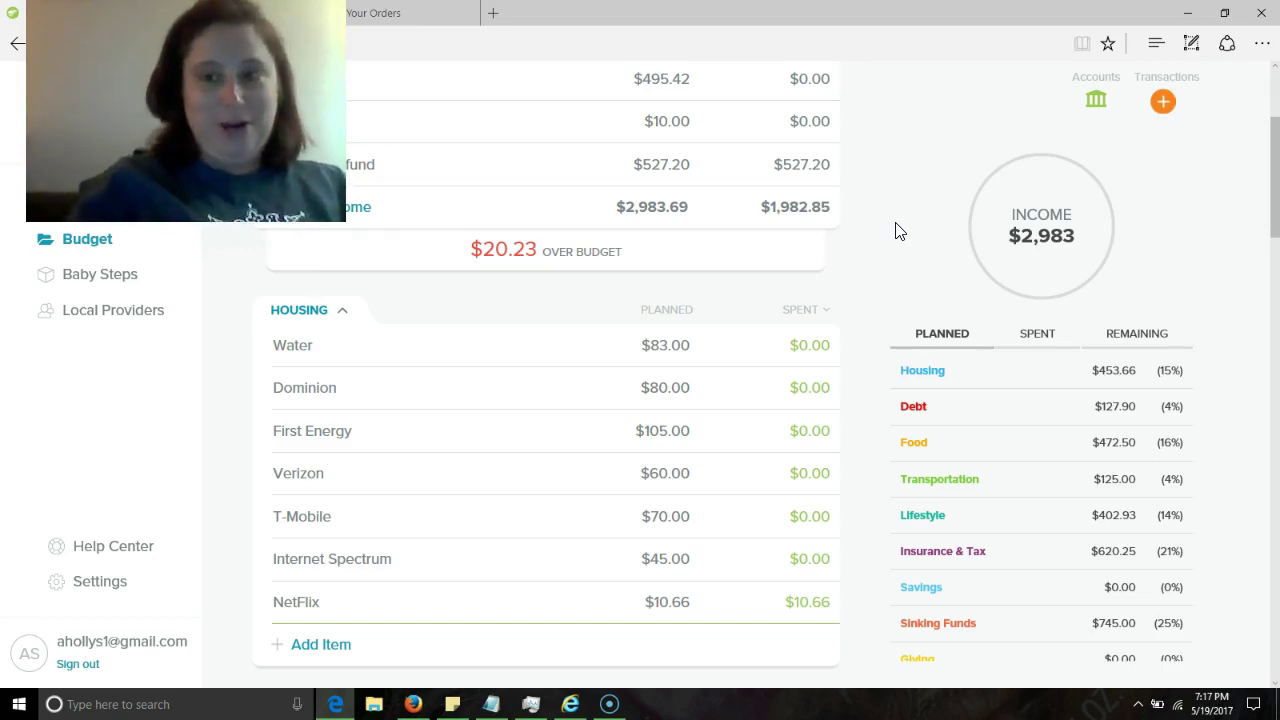
pyautogui.click(908, 231)
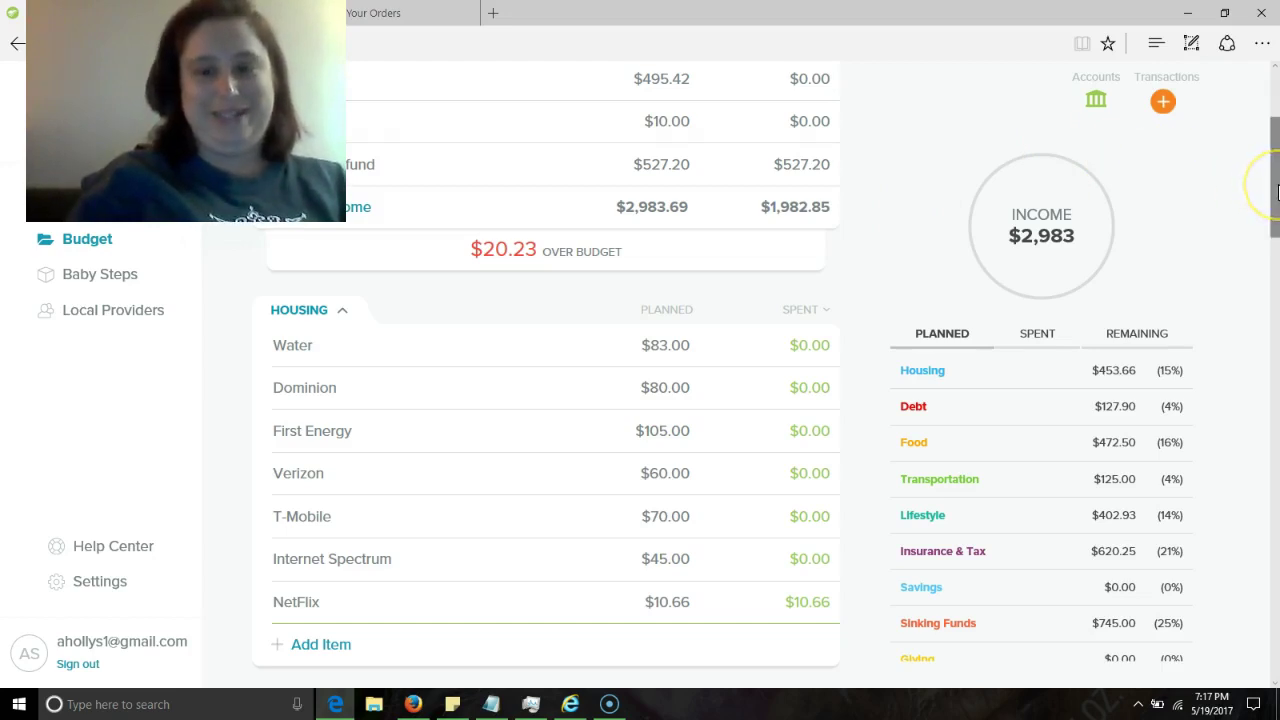
# - Set the planned amount of the 5/19 paycheck in the income group to $588.00
pyautogui.moveTo(1276, 192); pyautogui.dragTo(1276, 162)
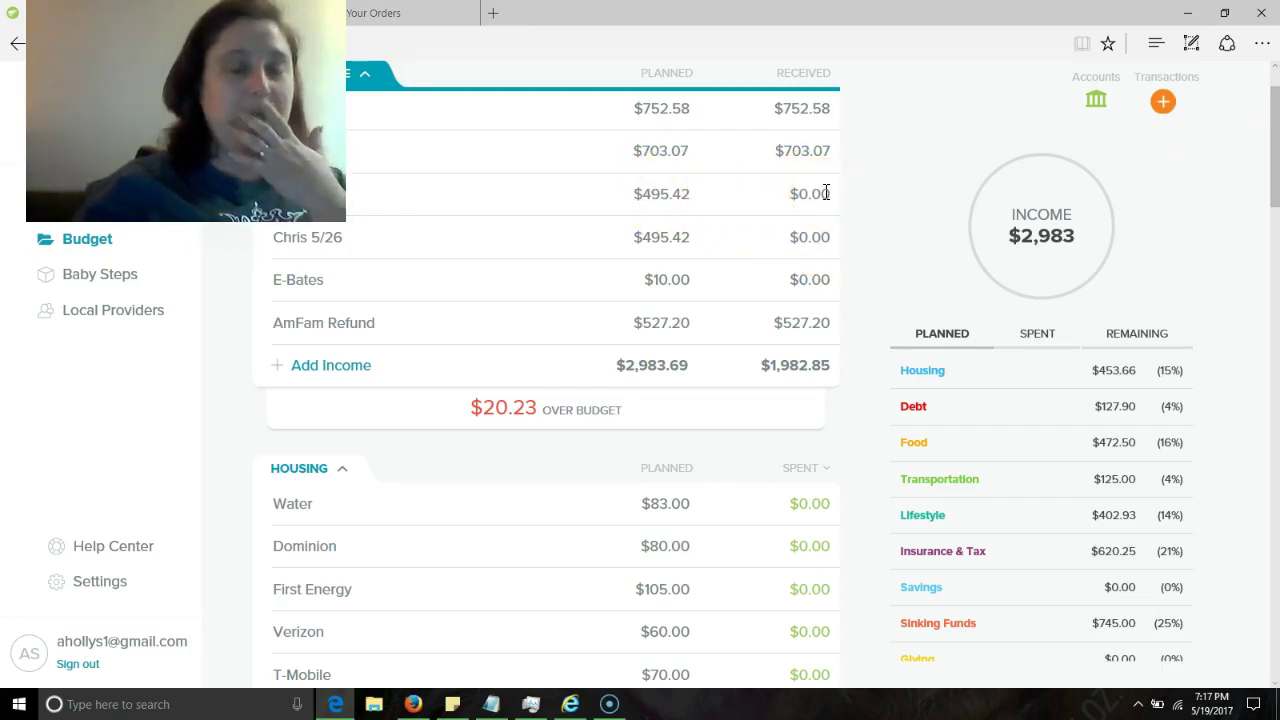
pyautogui.click(663, 194)
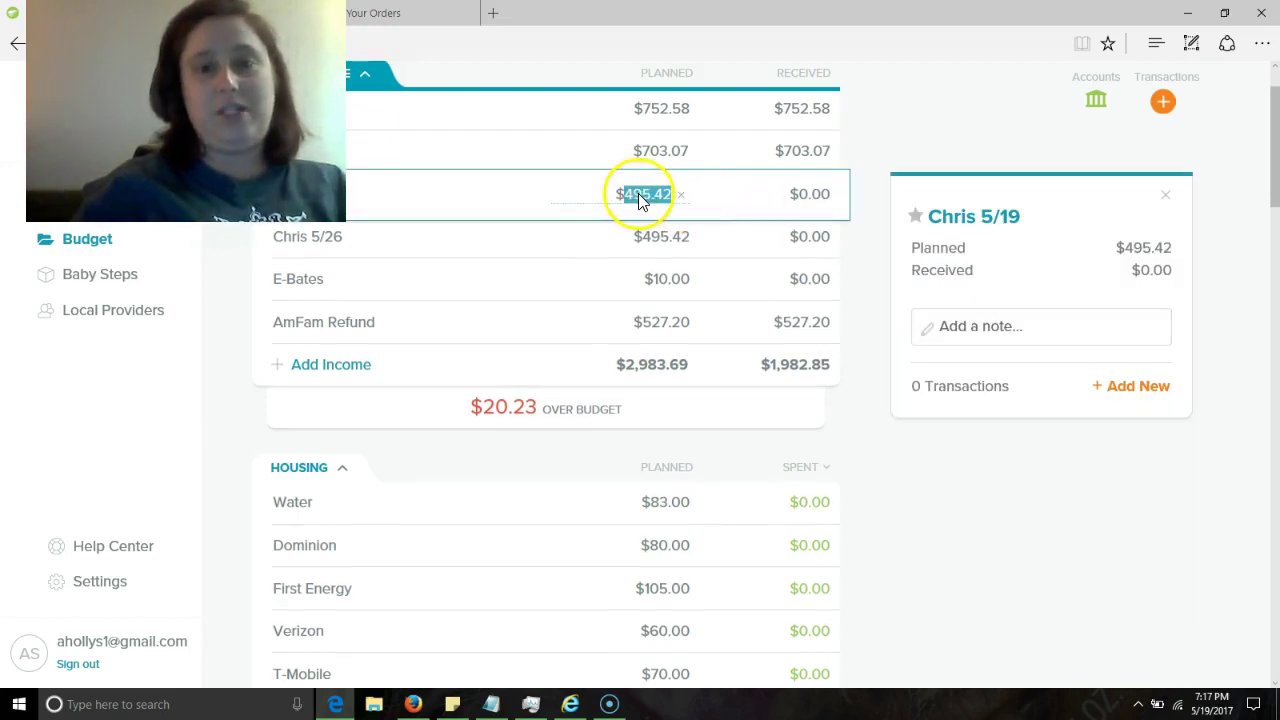
pyautogui.write('588.0')
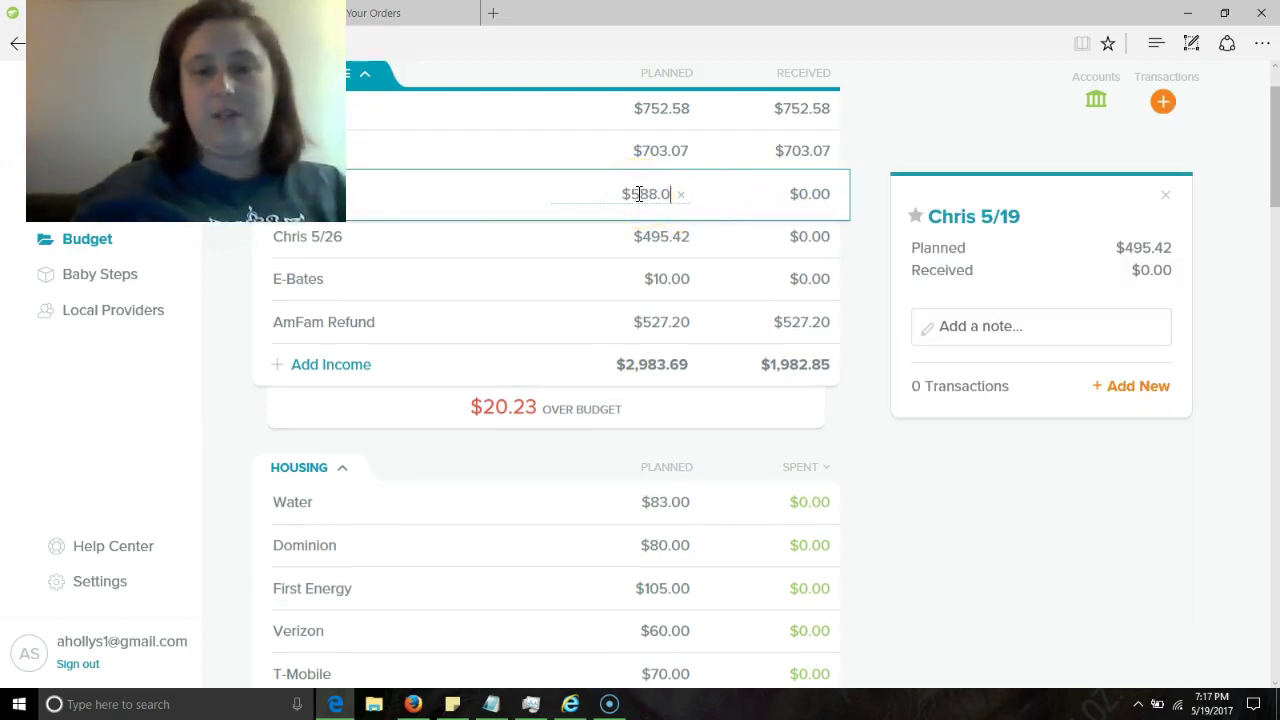
pyautogui.write('0')
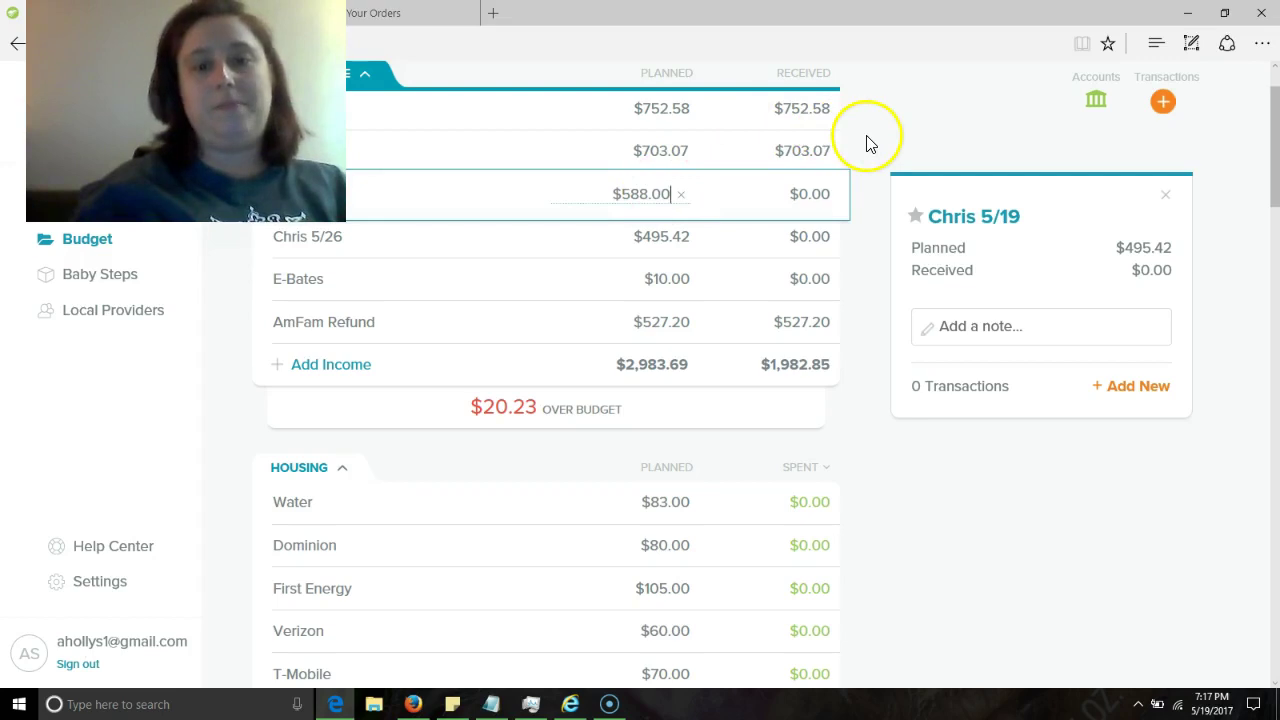
pyautogui.press('Return')
pyautogui.click(505, 420)
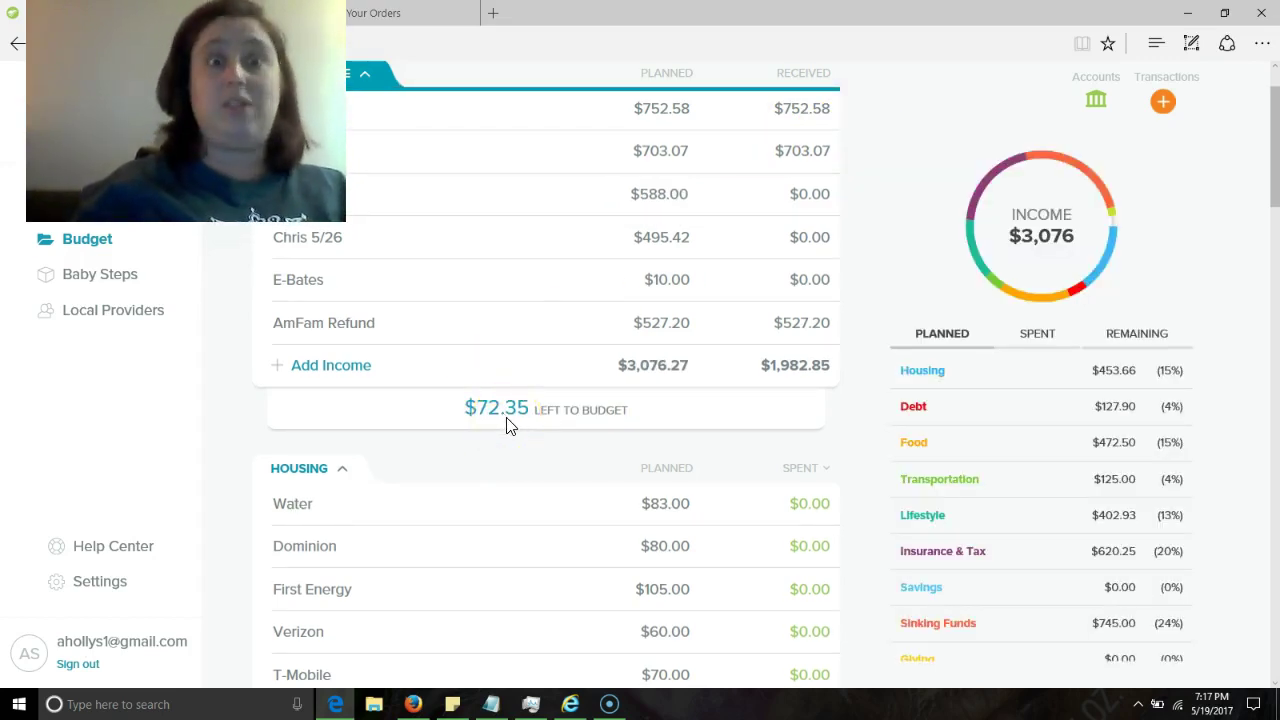
pyautogui.scroll(-3, 866, 228)
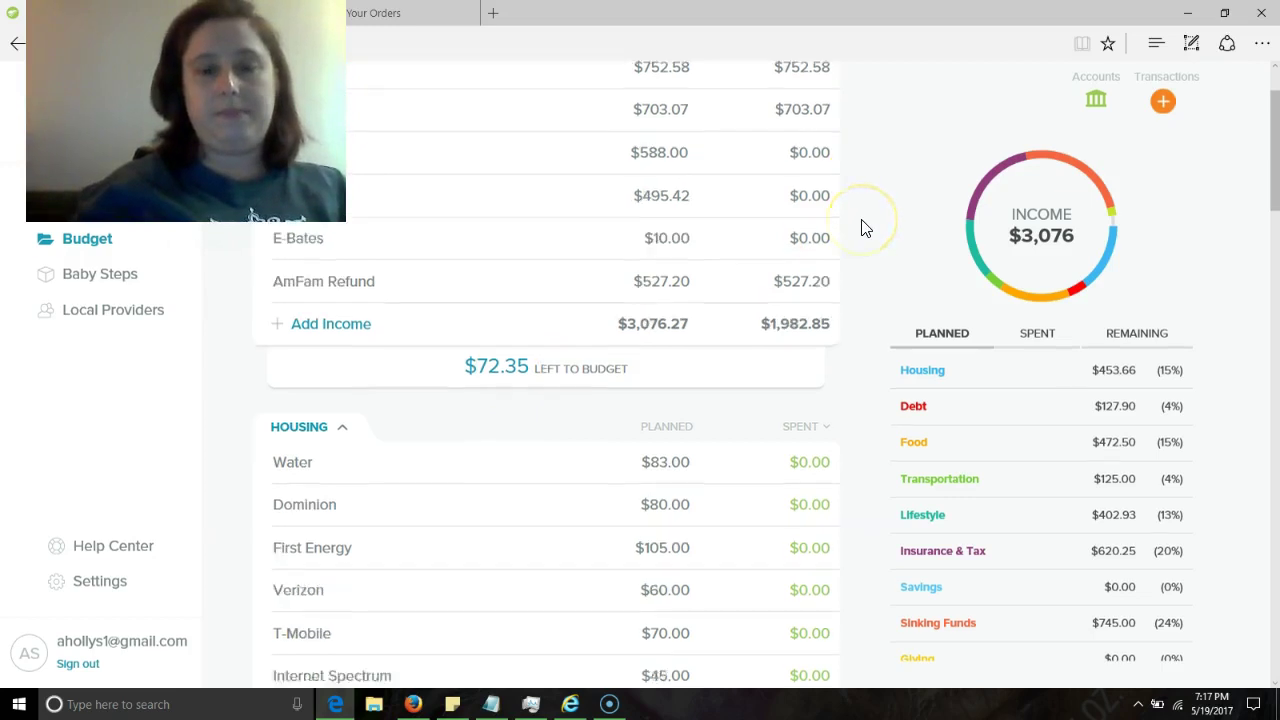
# - Review the planned amounts from the Housing group down to the Sinking Funds group
pyautogui.scroll(1, 866, 228)
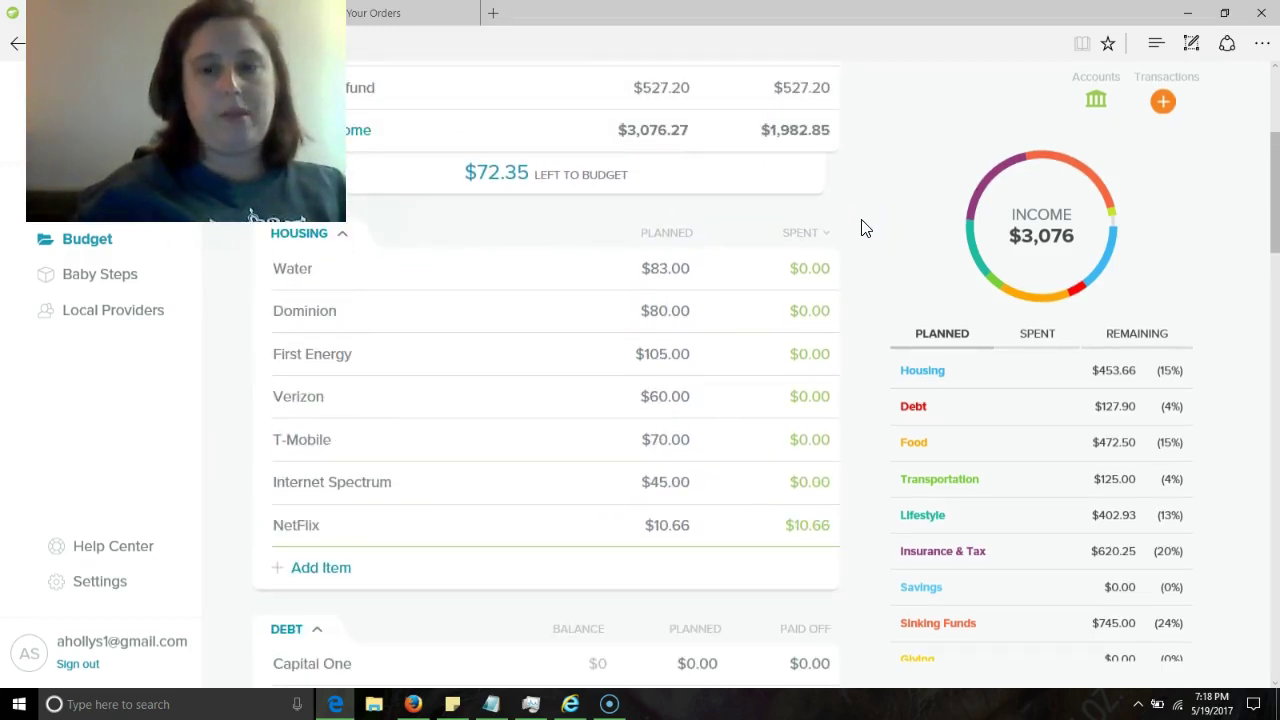
pyautogui.scroll(-10, 866, 228)
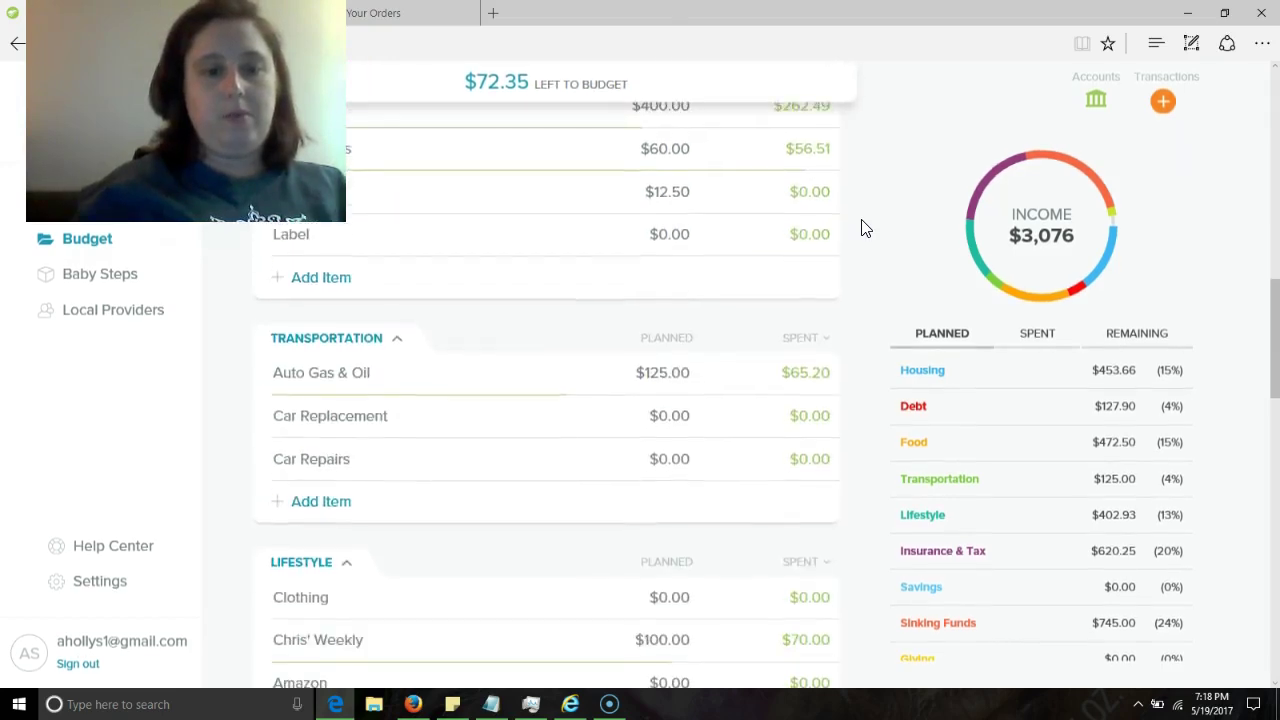
pyautogui.scroll(-7, 866, 228)
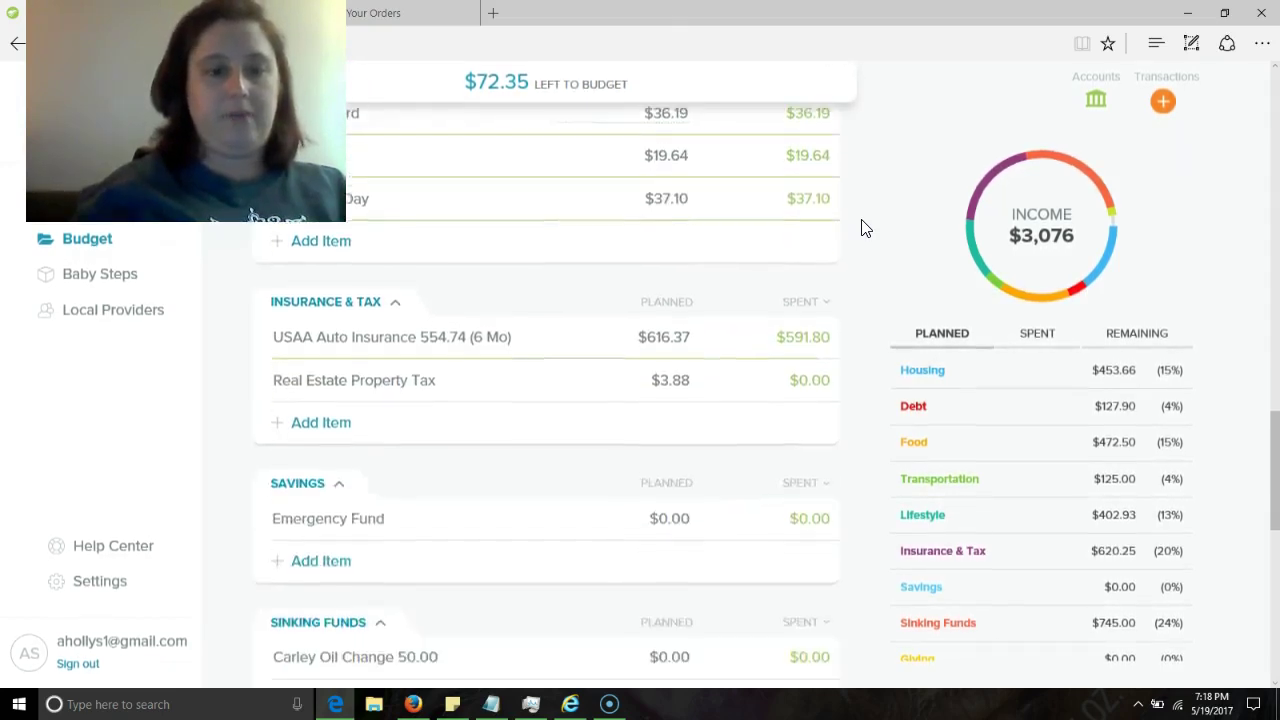
pyautogui.scroll(-3, 866, 228)
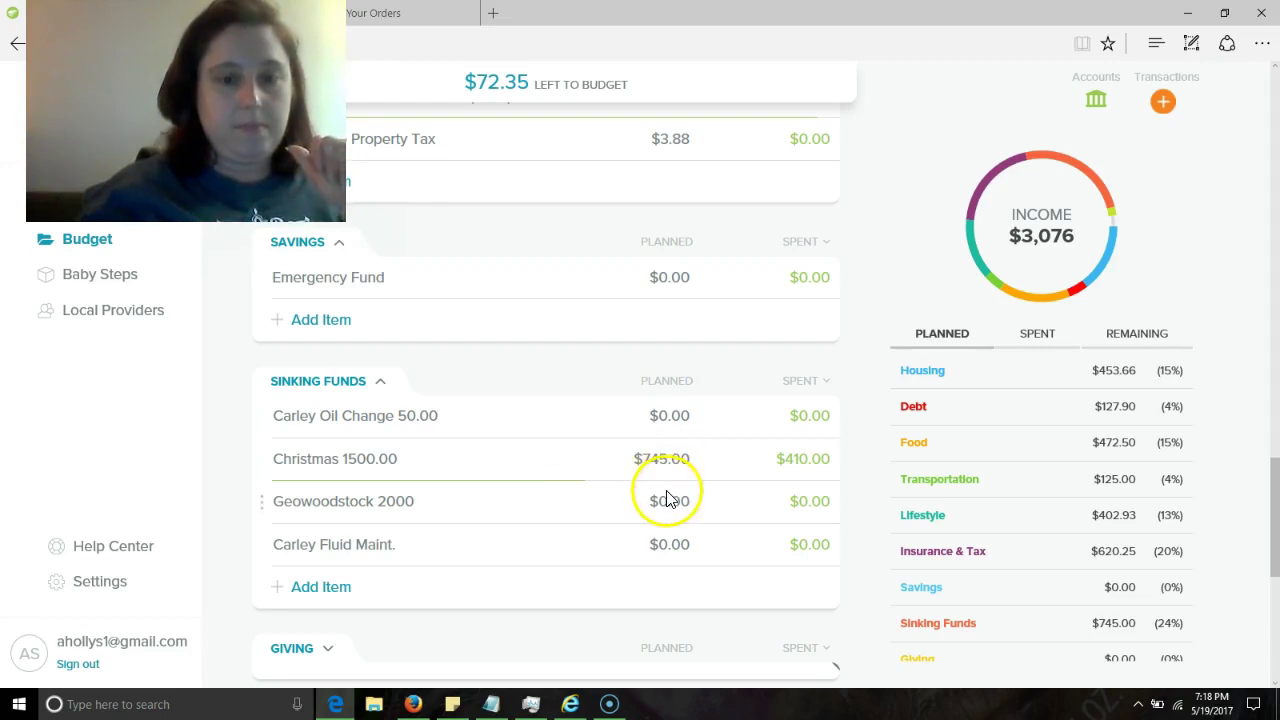
pyautogui.click(672, 542)
pyautogui.press('BackSpace')
pyautogui.press('BackSpace')
pyautogui.press('BackSpace')
pyautogui.press('BackSpace')
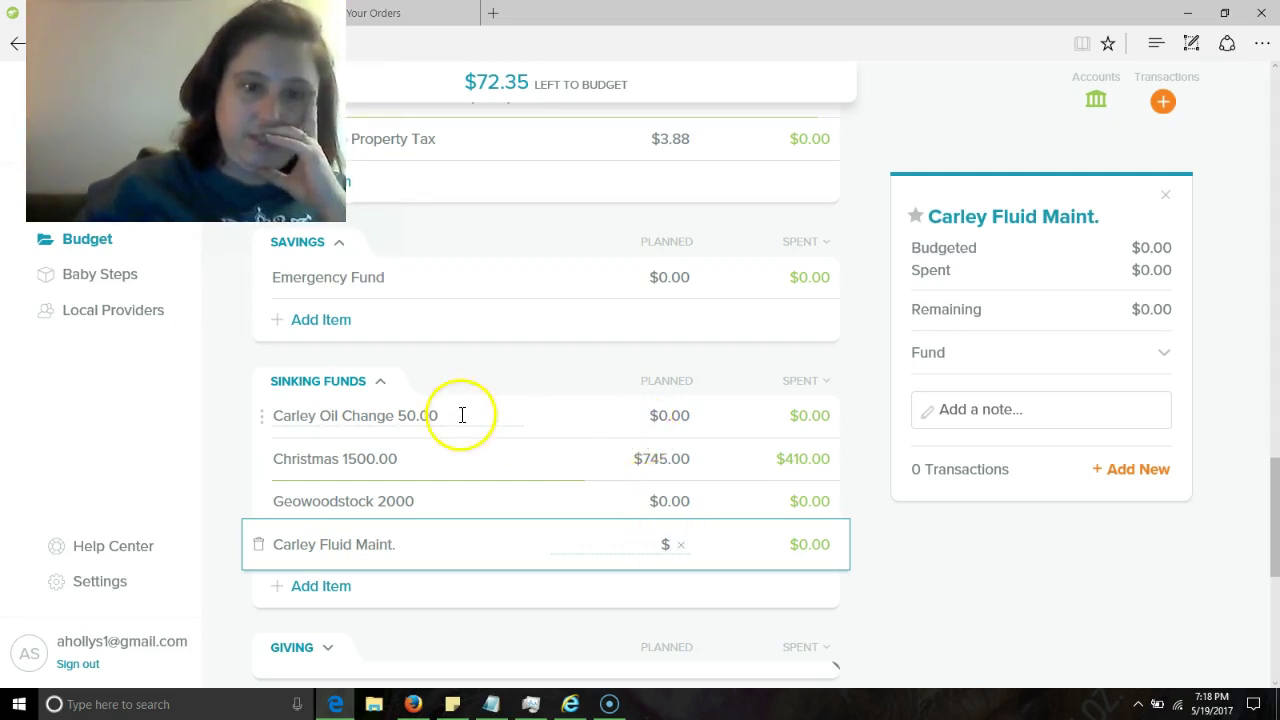
# - Check the remaining balances of the items in the Sinking Funds group
pyautogui.click(789, 381)
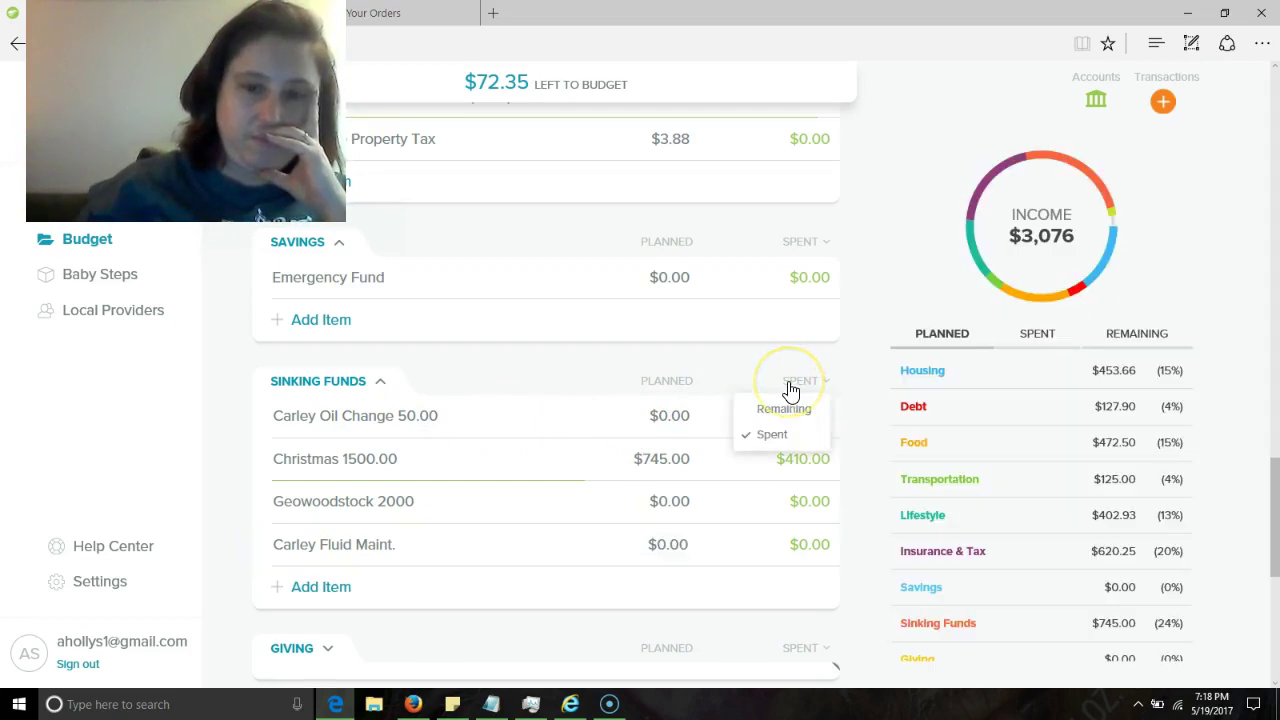
pyautogui.click(855, 378)
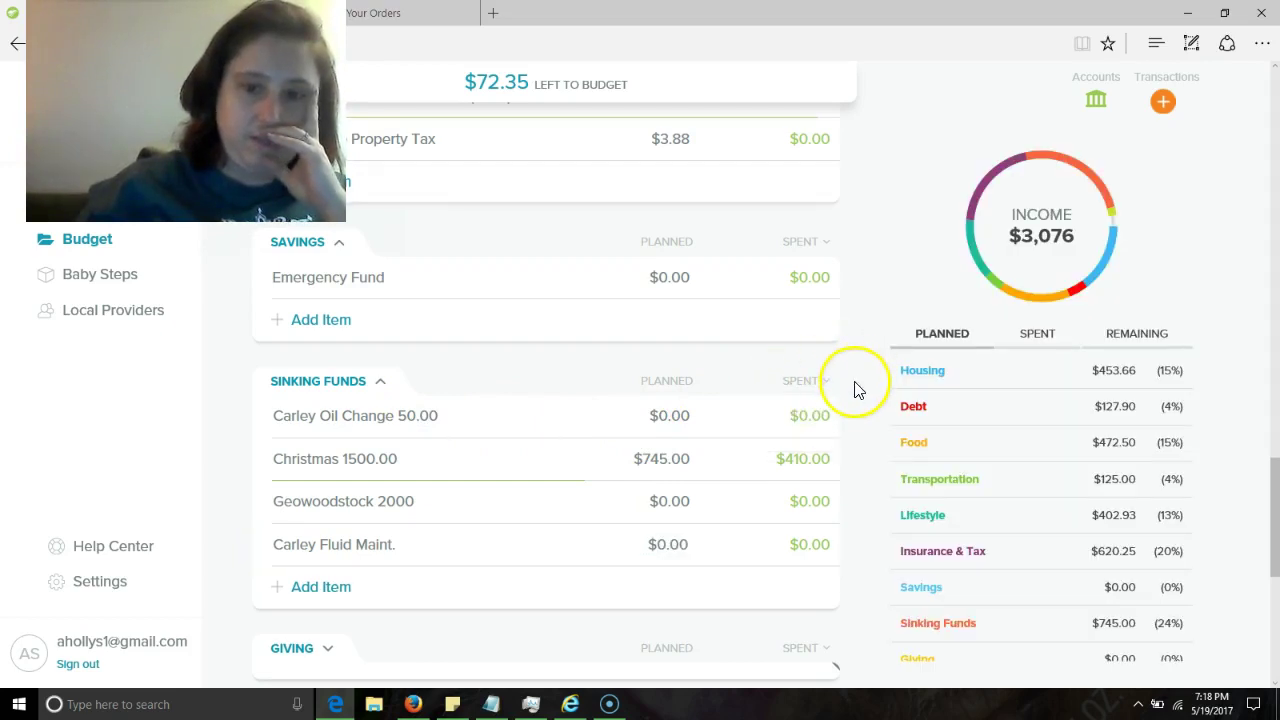
pyautogui.click(823, 392)
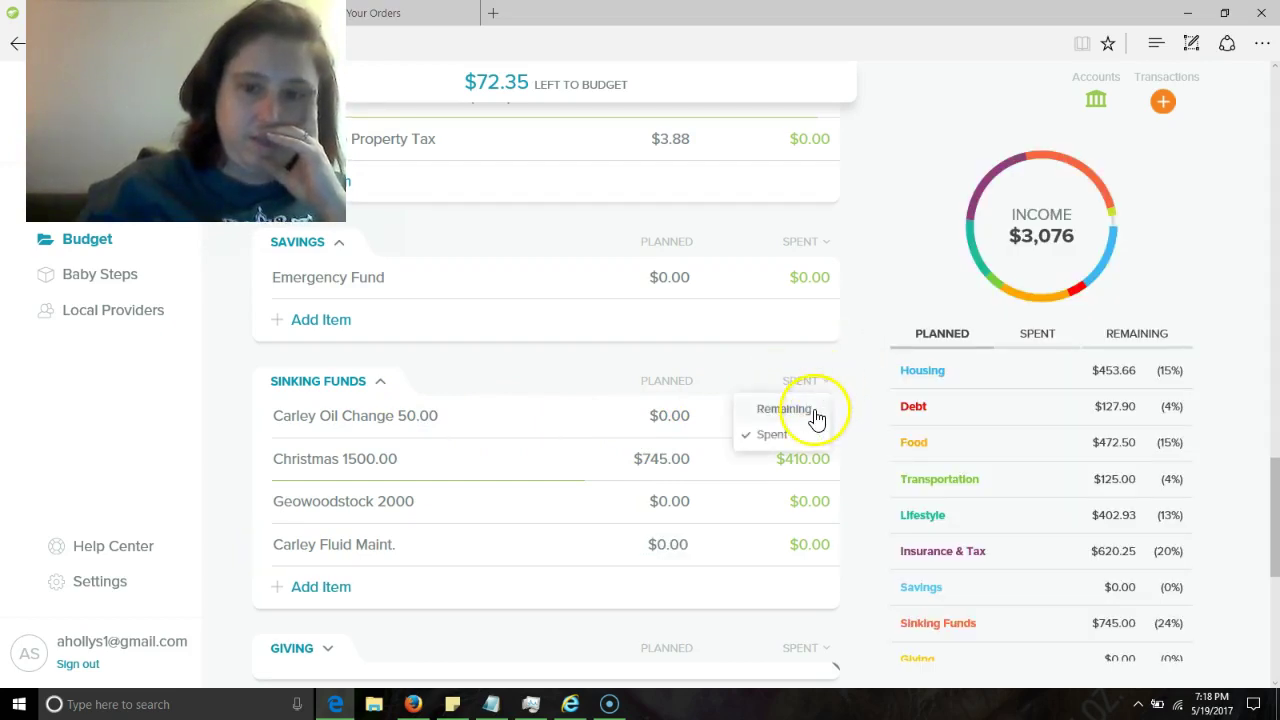
pyautogui.click(788, 410)
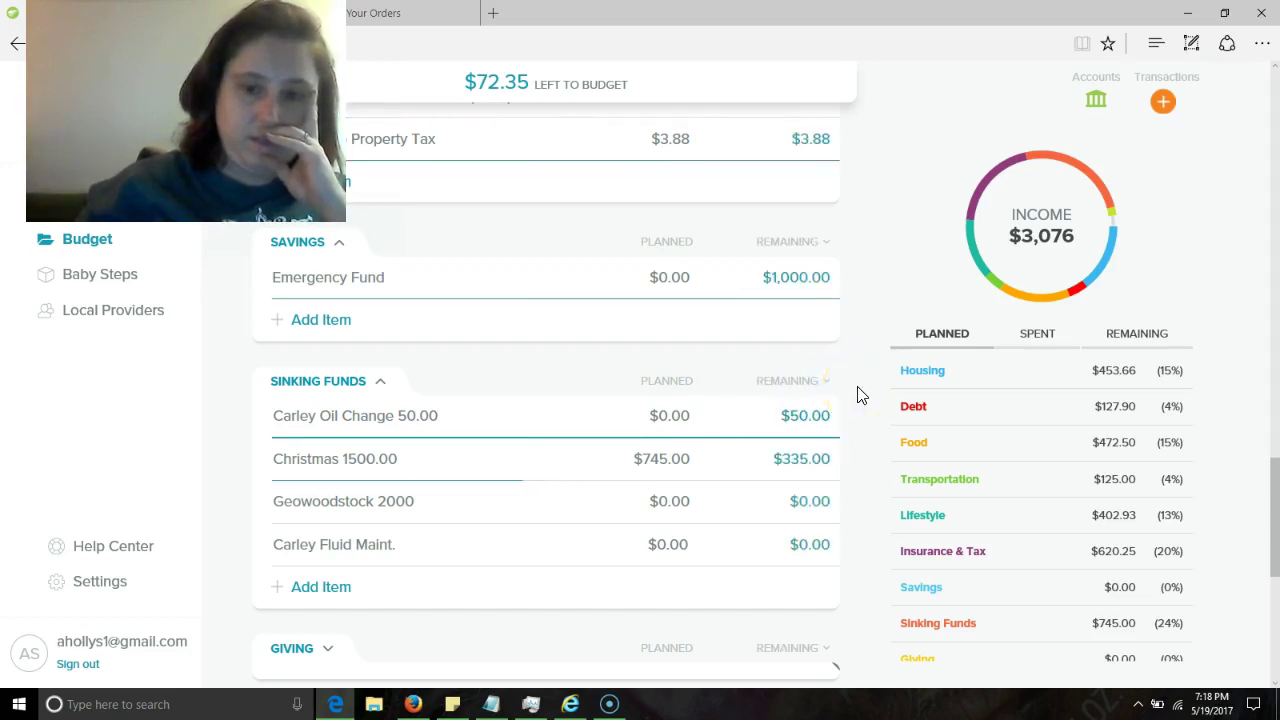
pyautogui.click(810, 553)
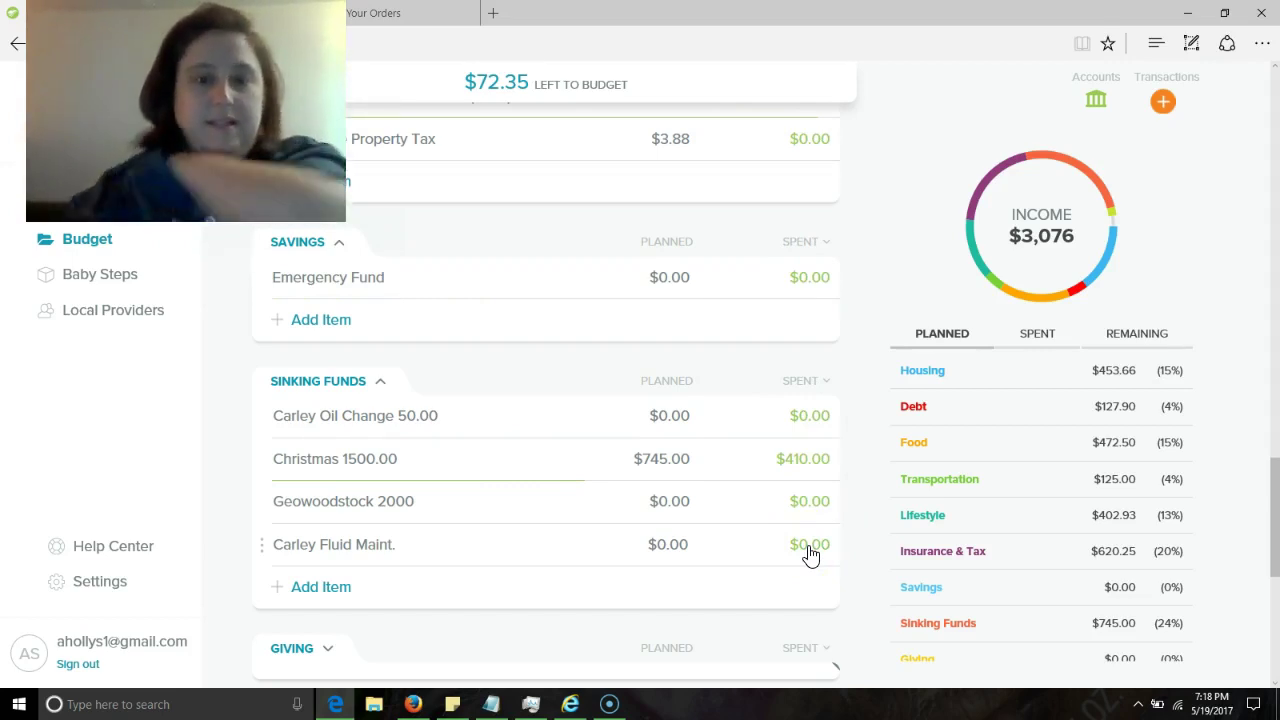
# - Make Carley Fluid Maint. a fund with a starting balance of $100.00 and save it
pyautogui.click(286, 544)
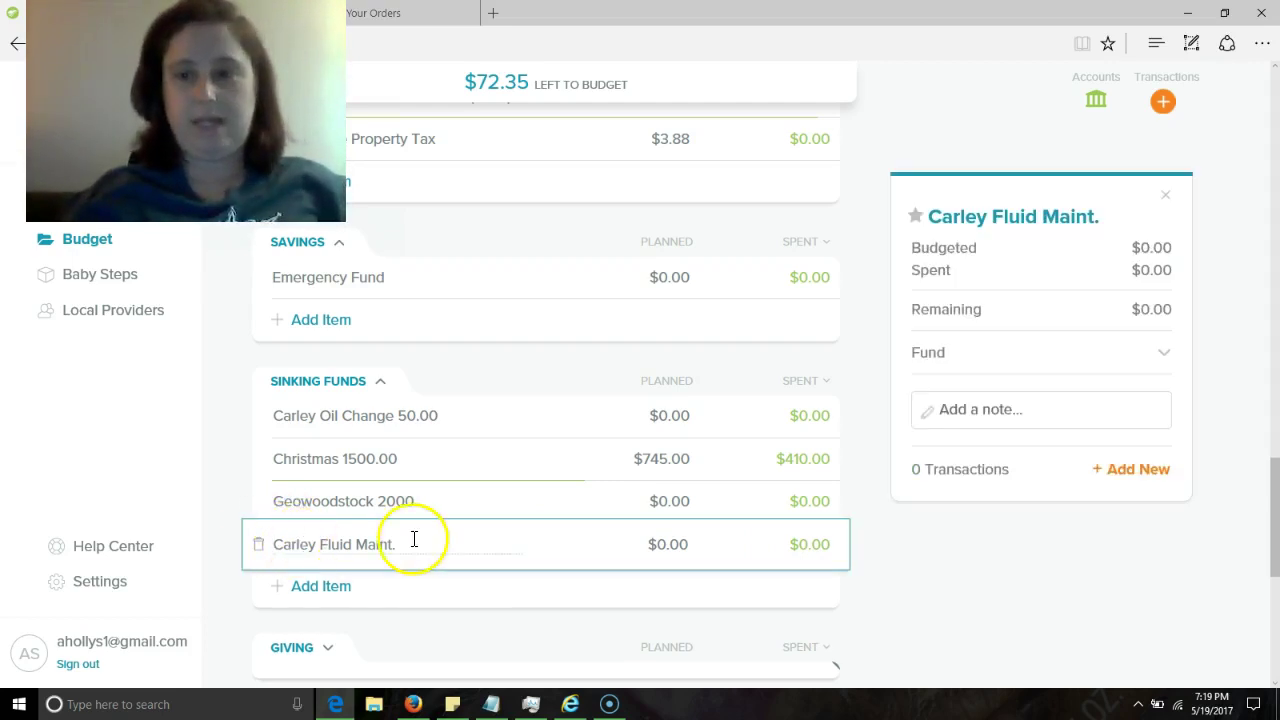
pyautogui.click(1160, 356)
pyautogui.click(1073, 447)
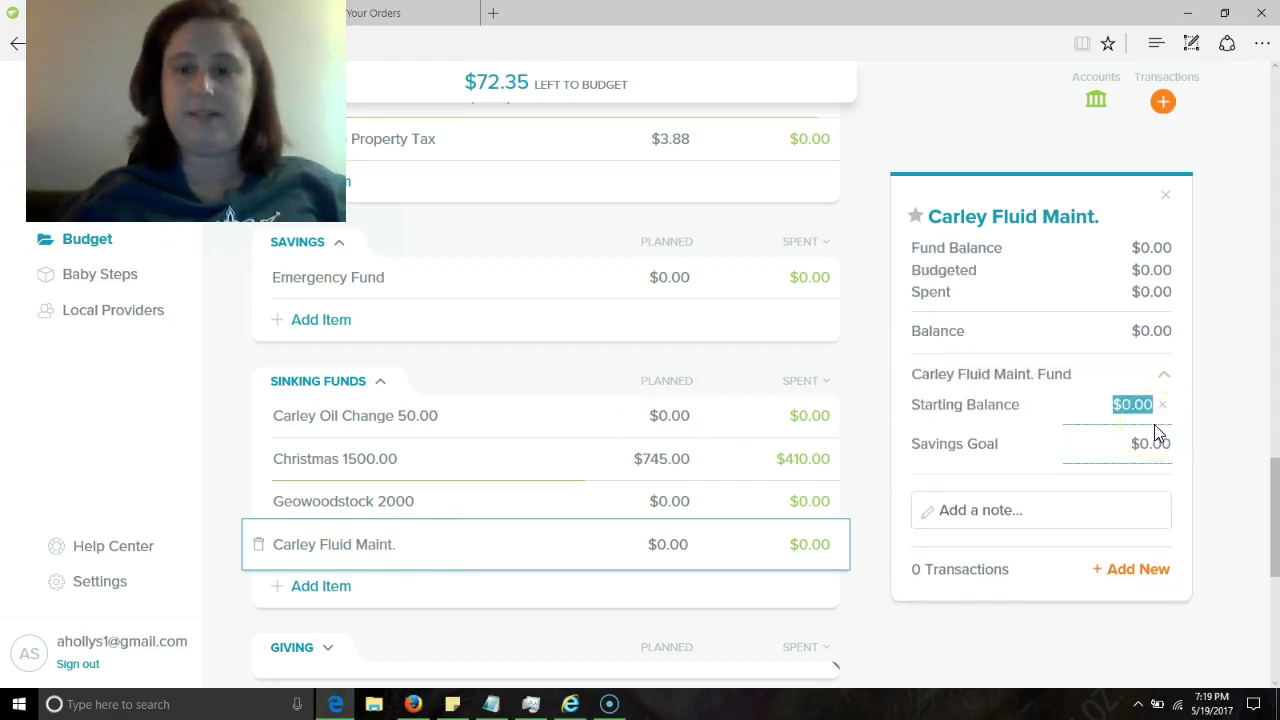
pyautogui.write('100.')
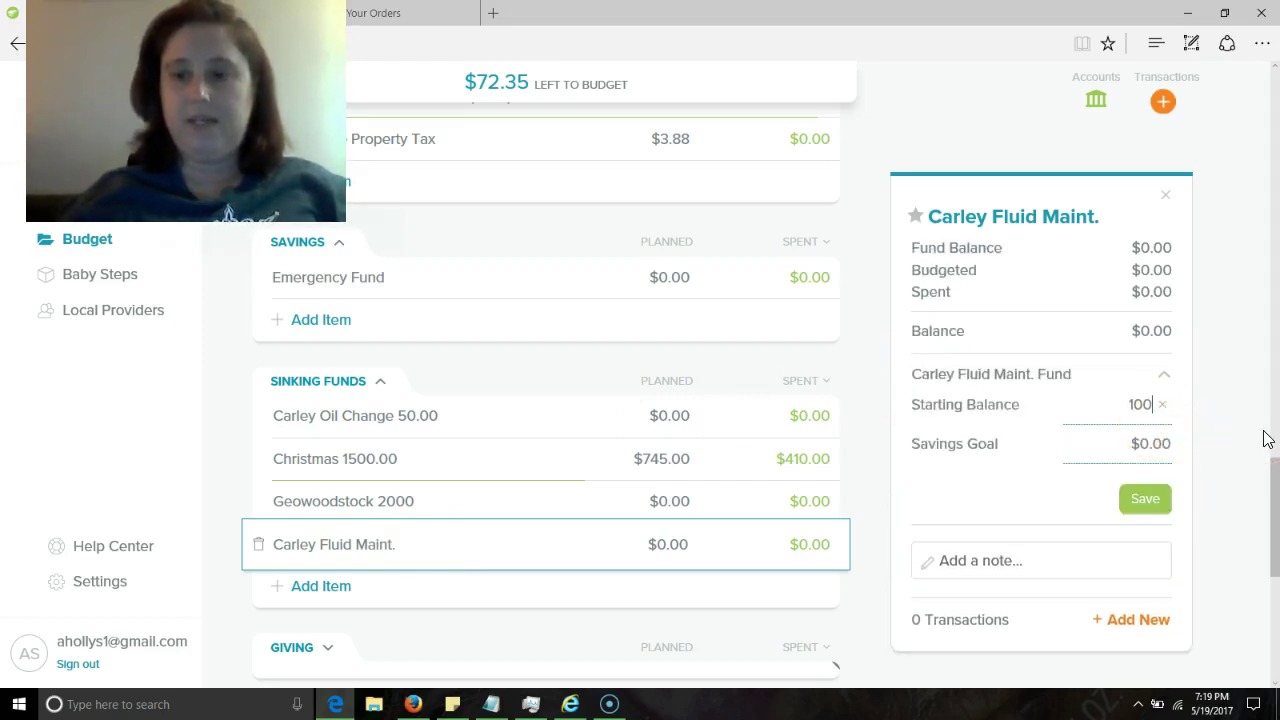
pyautogui.click(1234, 429)
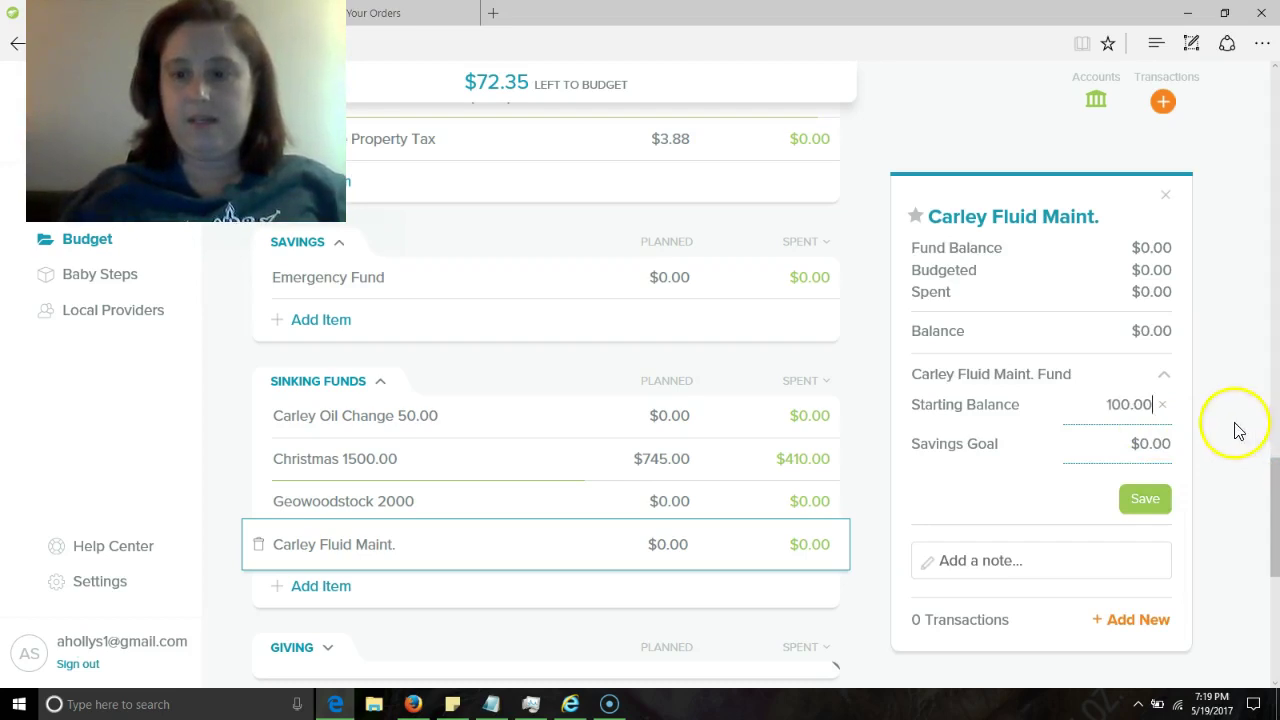
pyautogui.click(1170, 503)
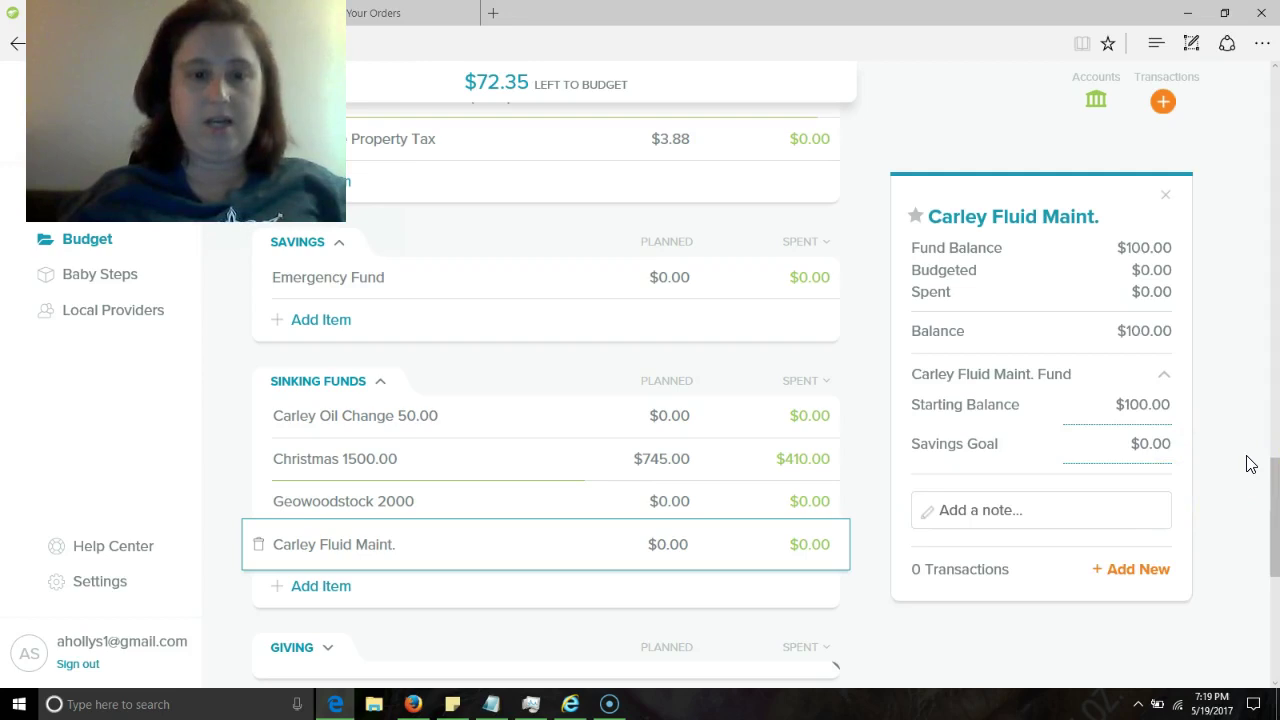
pyautogui.click(1224, 384)
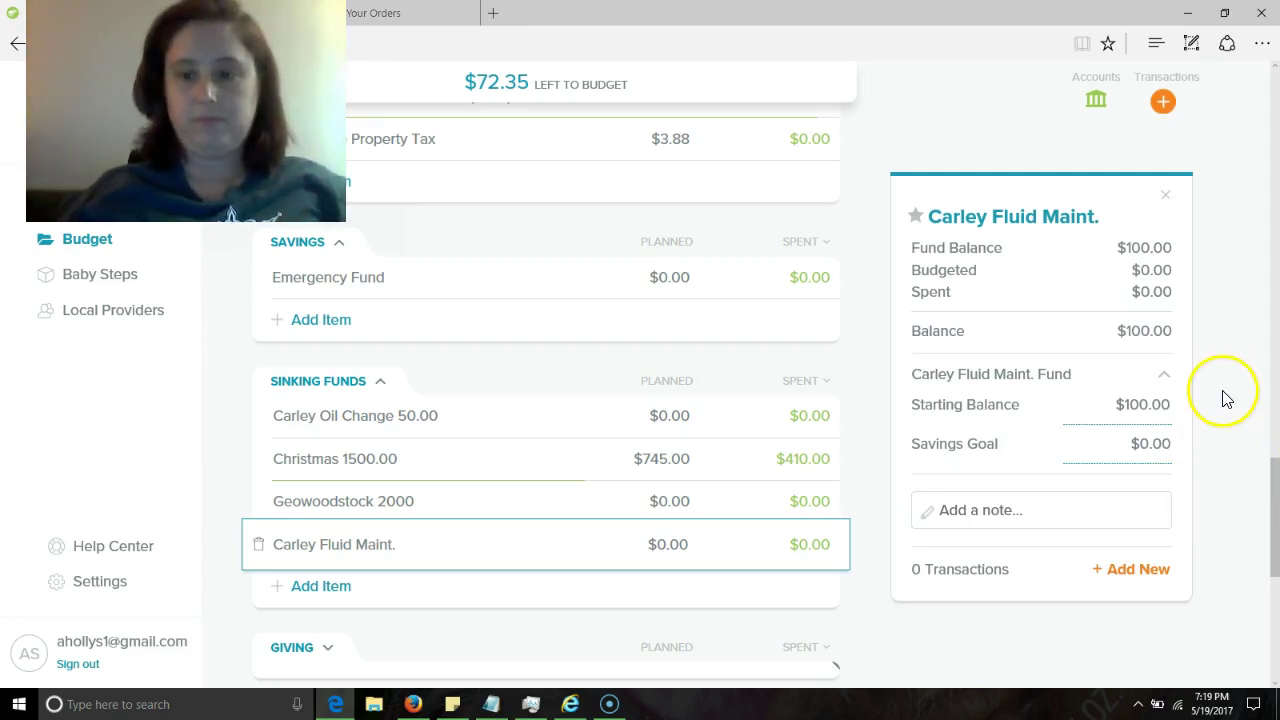
pyautogui.click(971, 132)
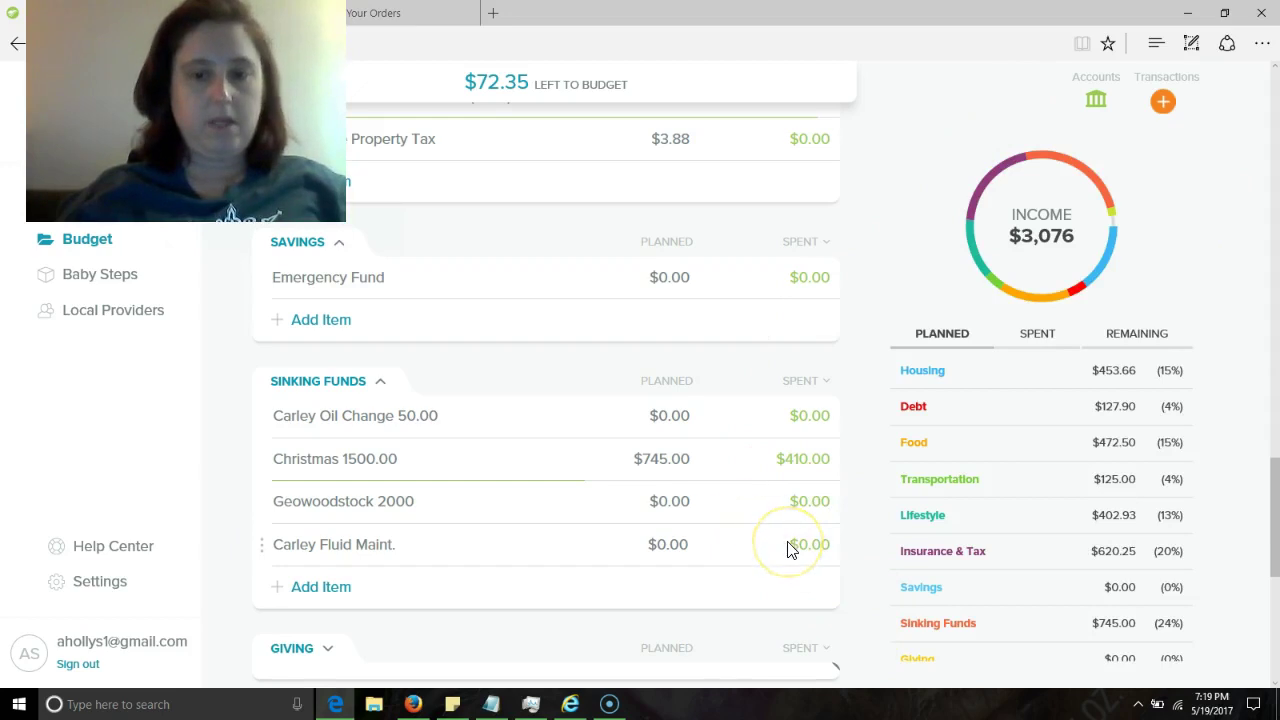
# - Switch the amount column of the budget groups from Spent to Remaining
pyautogui.click(821, 390)
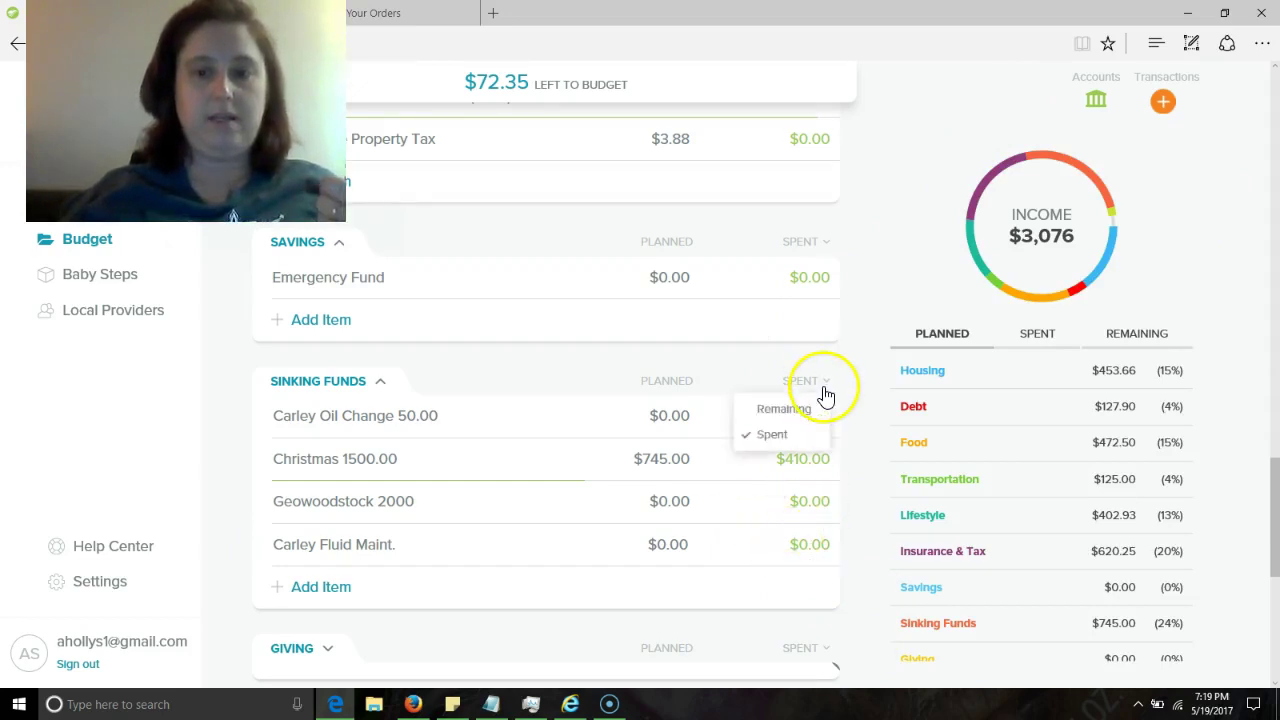
pyautogui.click(792, 410)
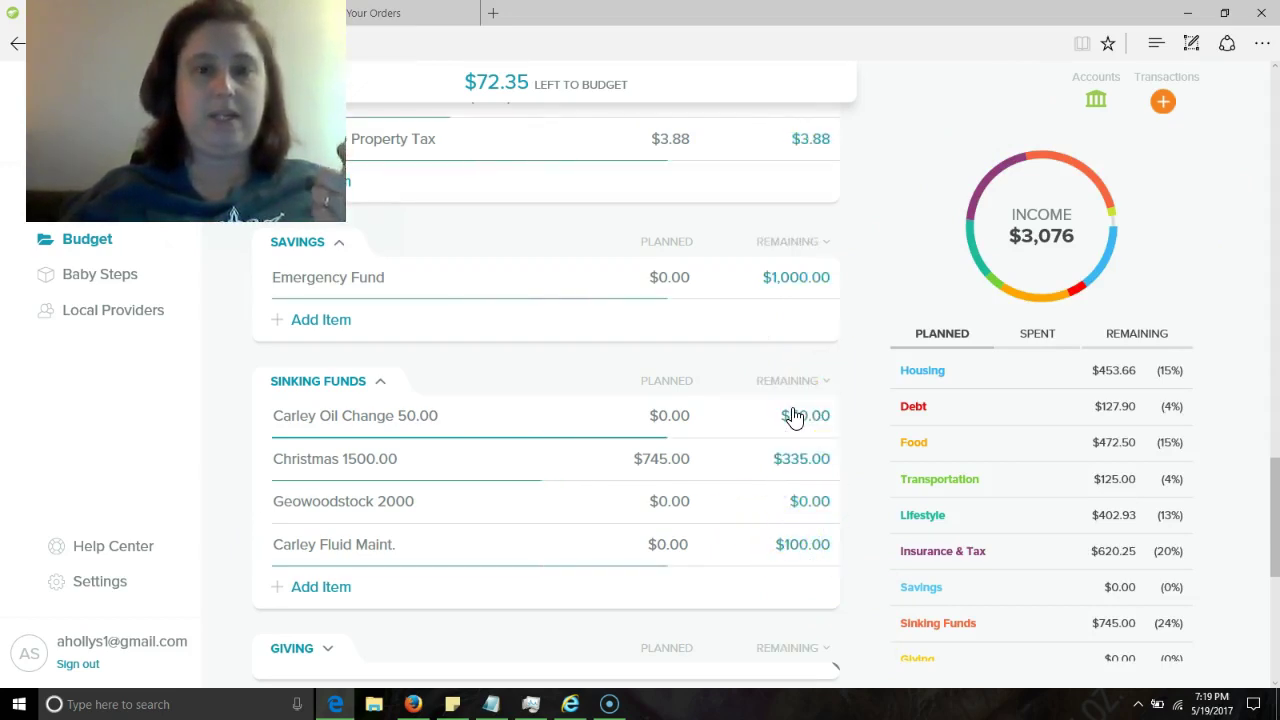
pyautogui.click(866, 490)
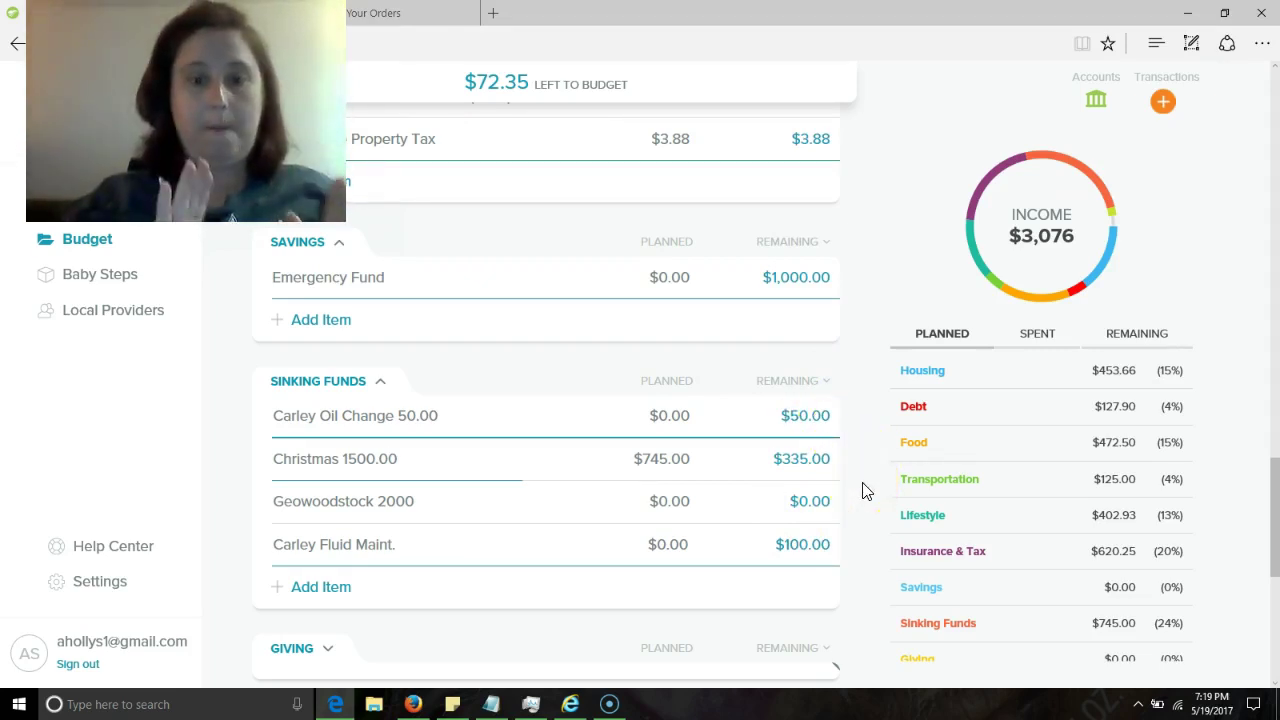
pyautogui.click(848, 512)
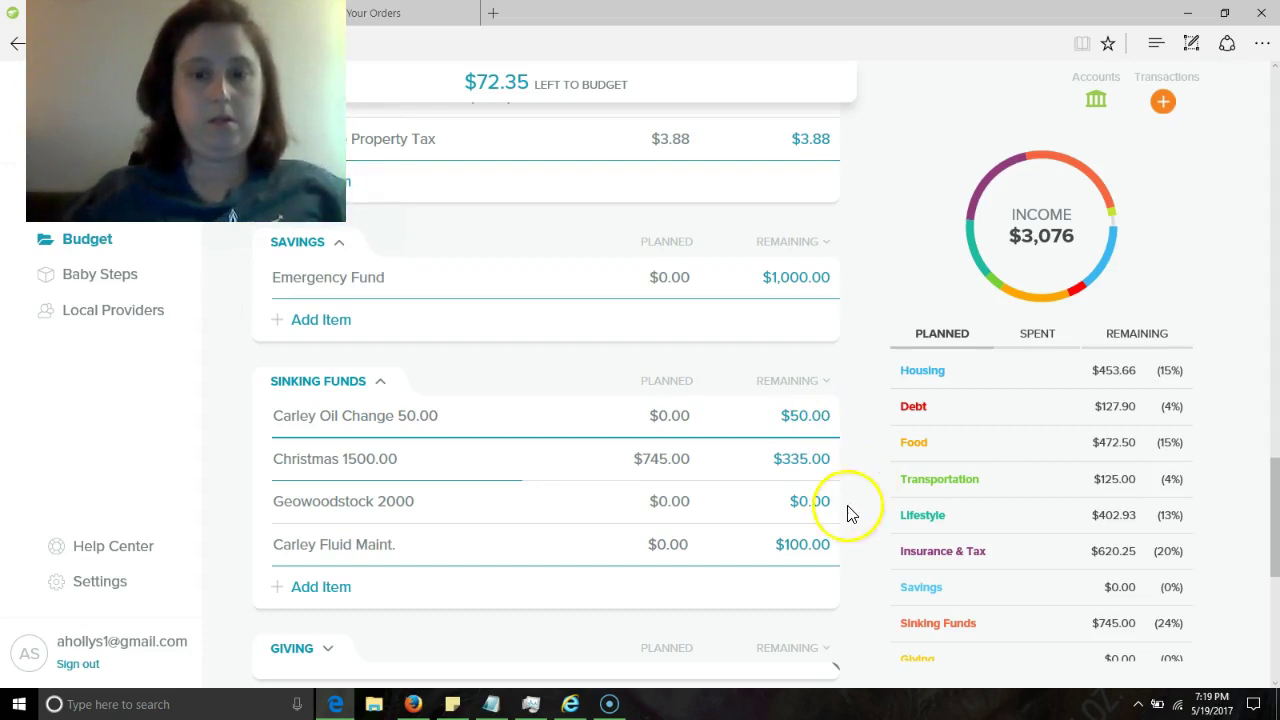
pyautogui.click(370, 501)
pyautogui.click(1163, 356)
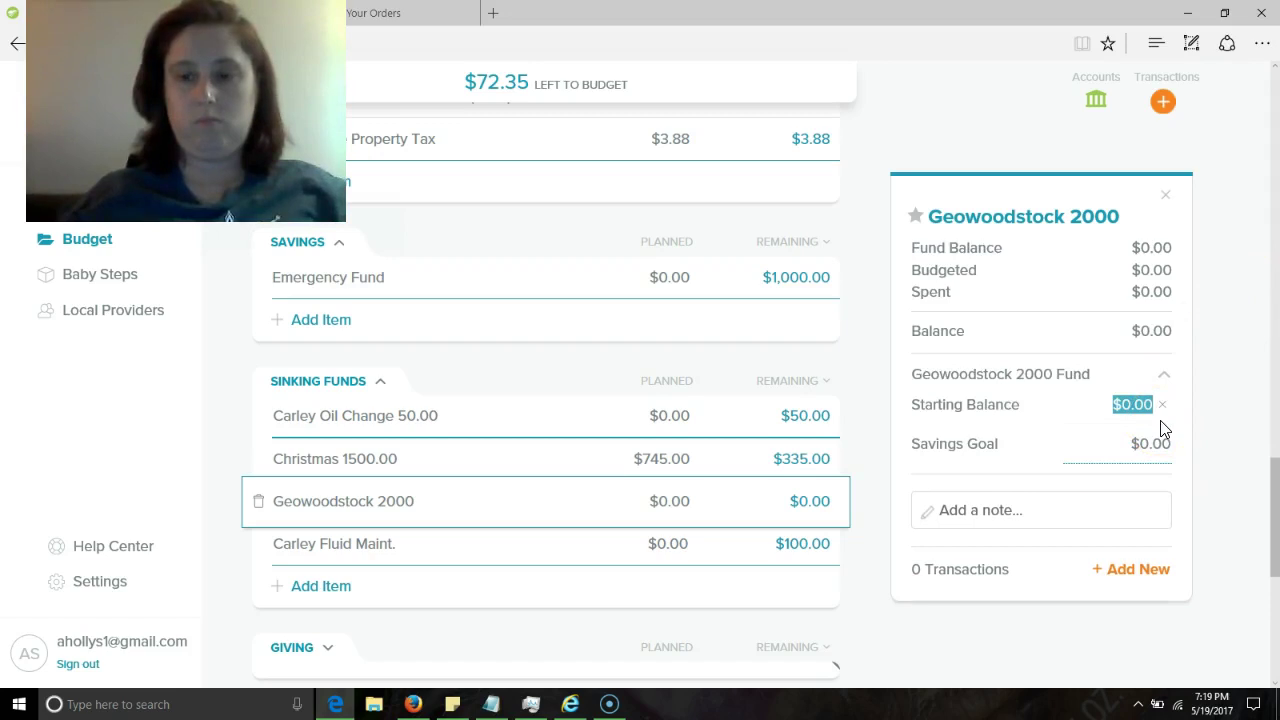
pyautogui.write('20')
pyautogui.click(1122, 390)
pyautogui.press('BackSpace')
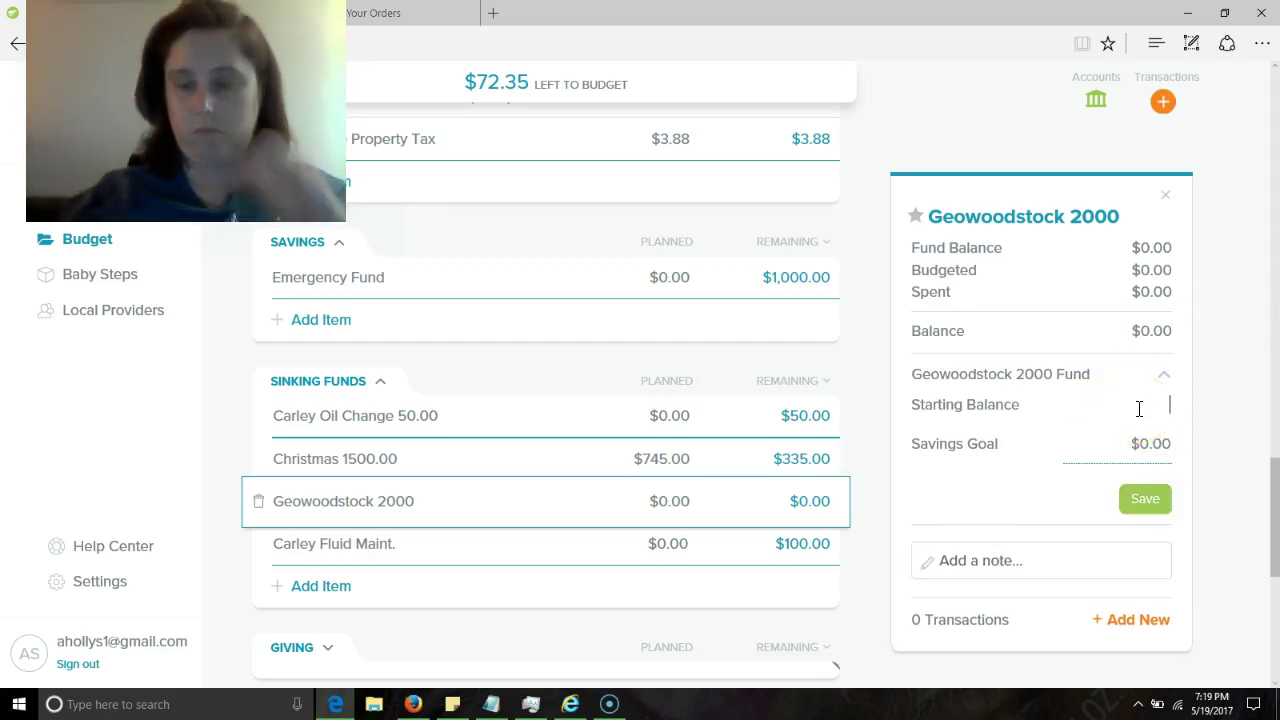
pyautogui.write('3000')
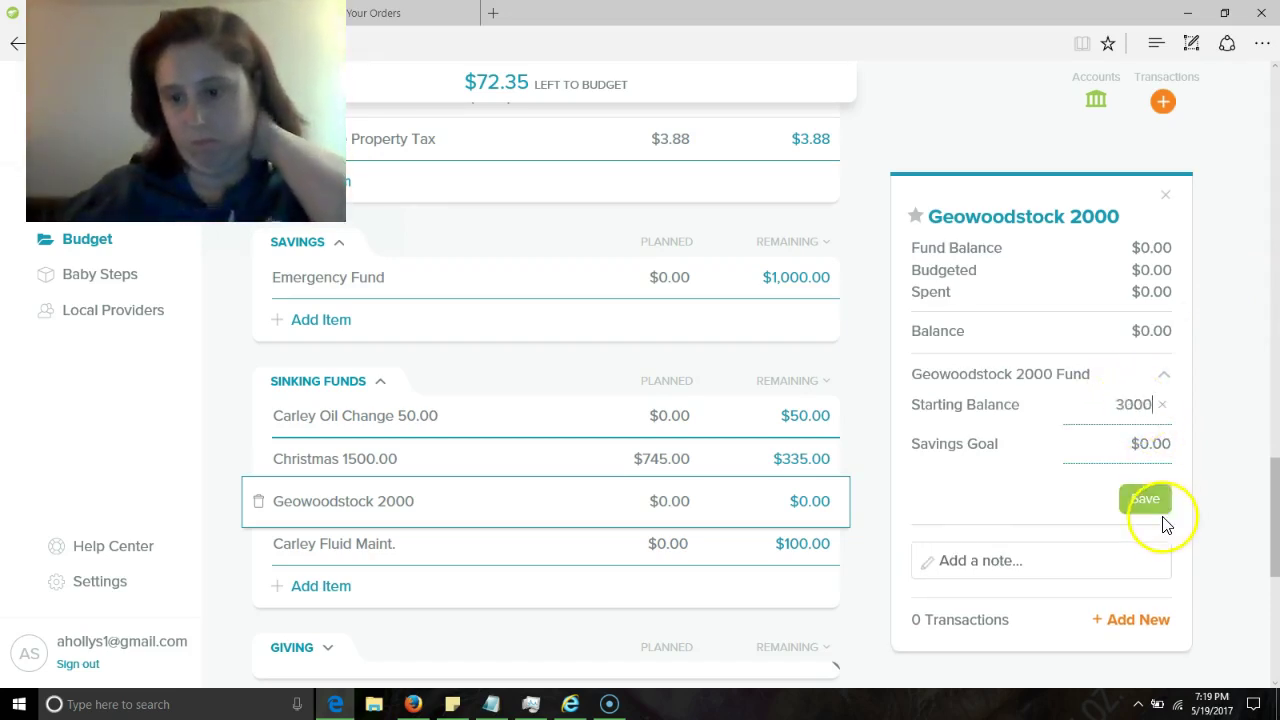
pyautogui.click(1218, 466)
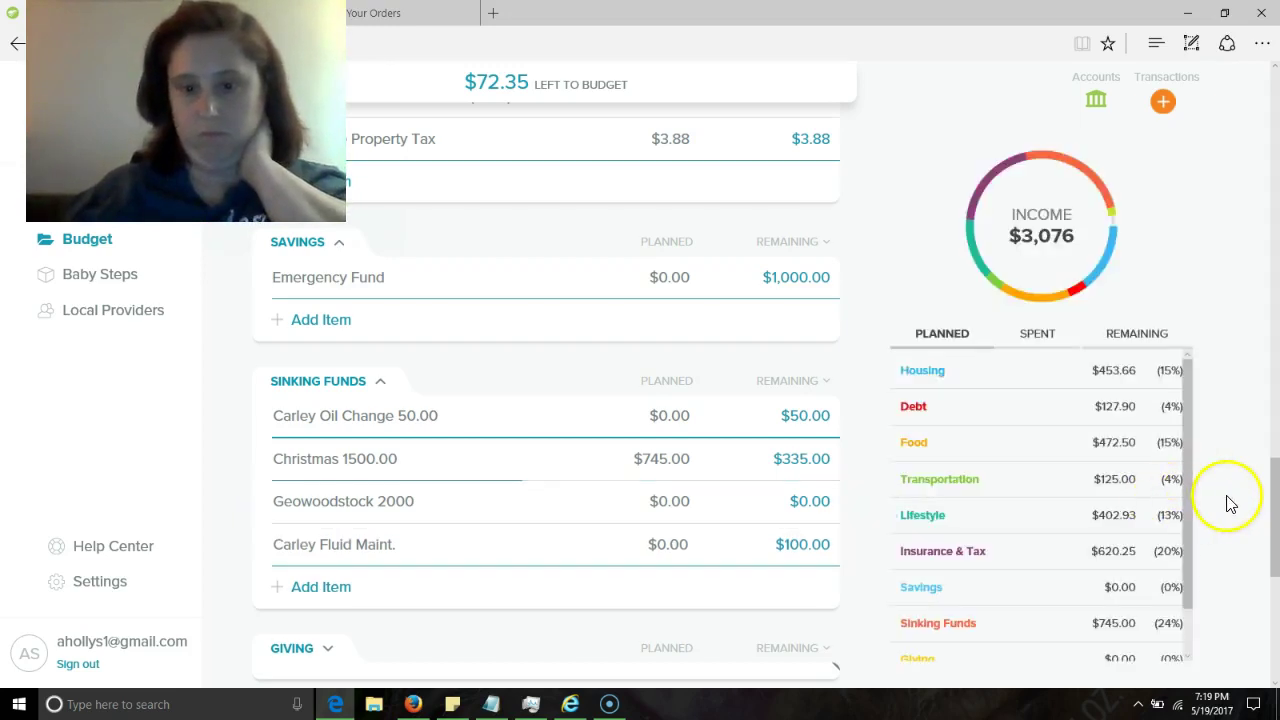
# - Set the starting balance of the Geowoodstock 2000 fund to $3,000.00 and save it
pyautogui.click(394, 501)
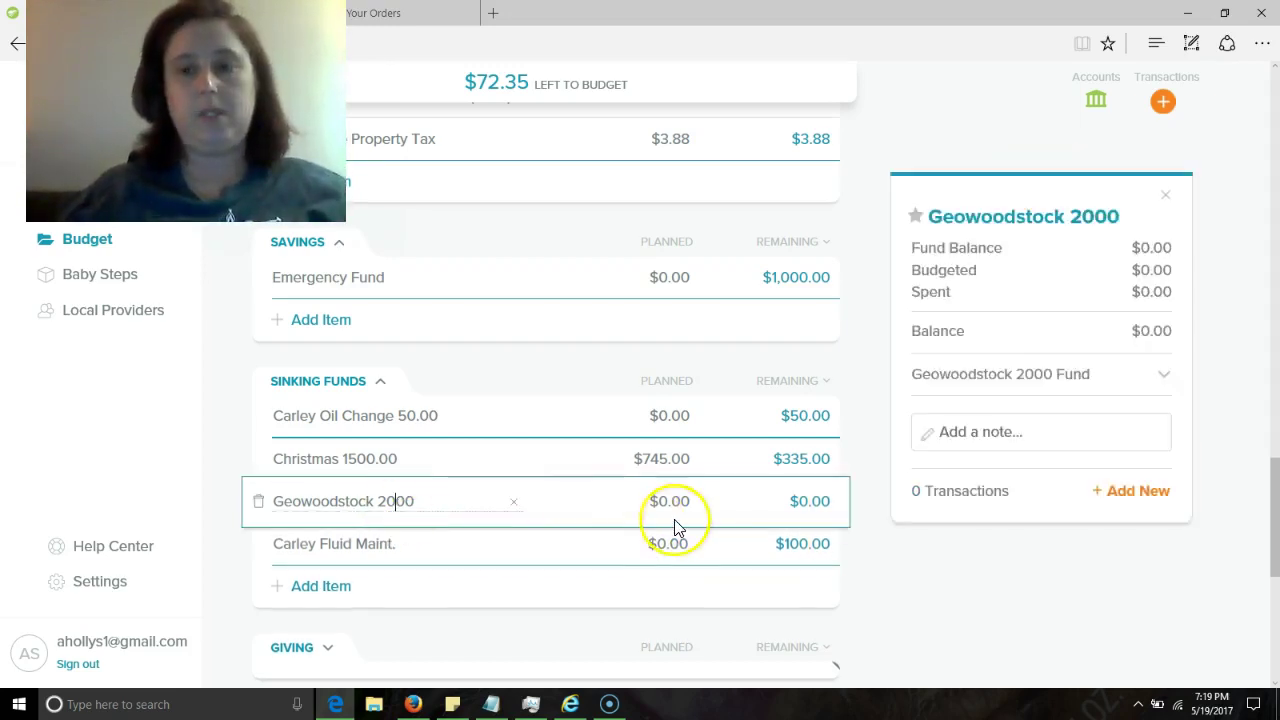
pyautogui.click(1162, 375)
pyautogui.click(1148, 418)
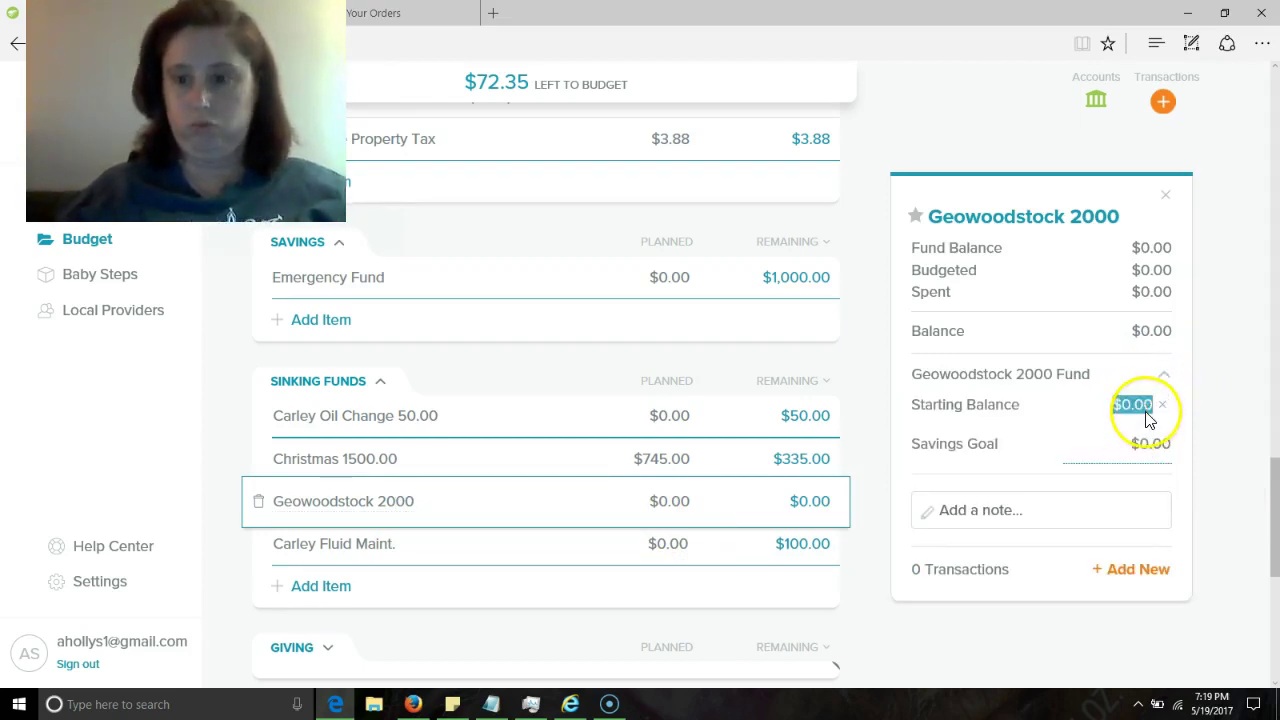
pyautogui.write('3000.')
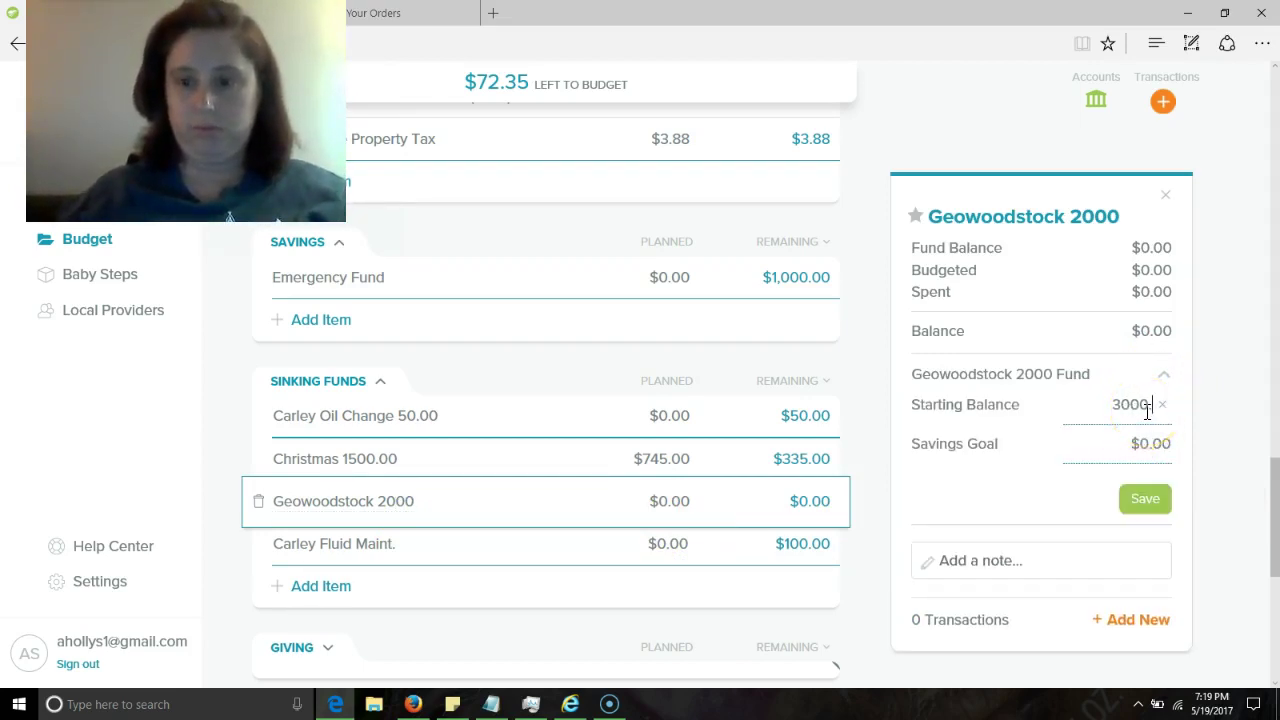
pyautogui.click(1149, 498)
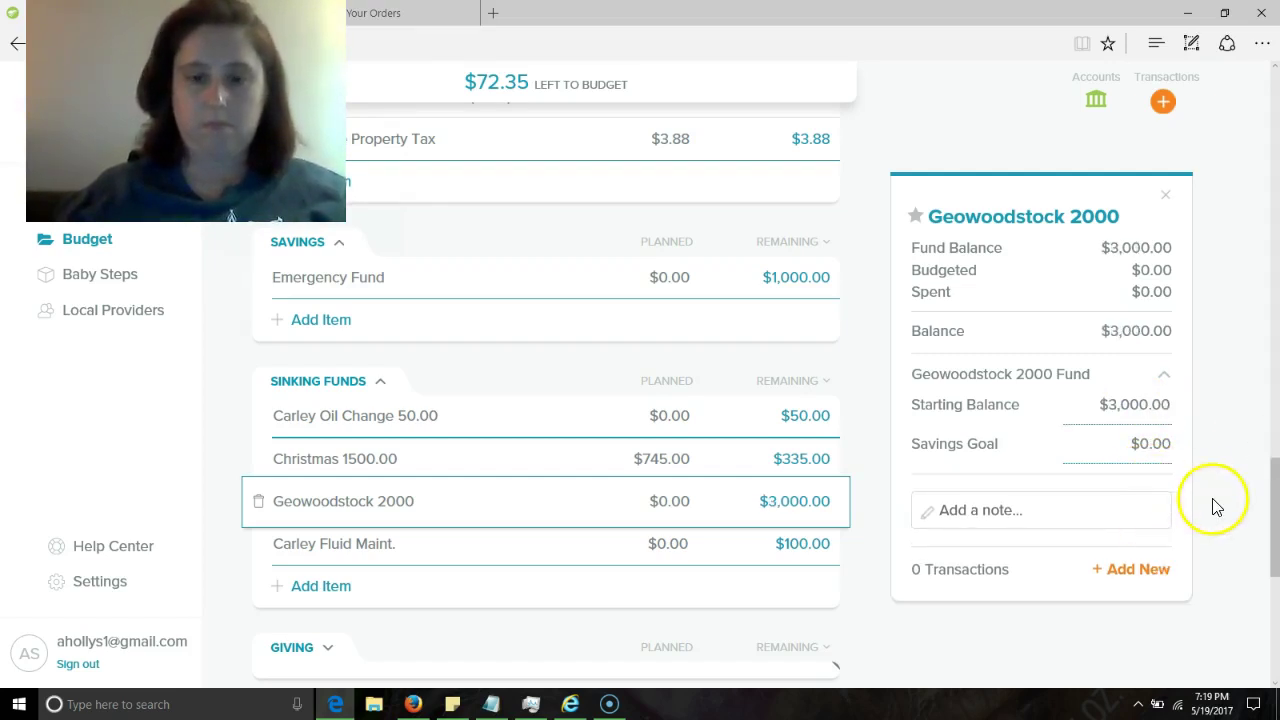
# - Set the savings goal of the Geowoodstock 2000 fund to $3,000 and save it
pyautogui.click(1146, 447)
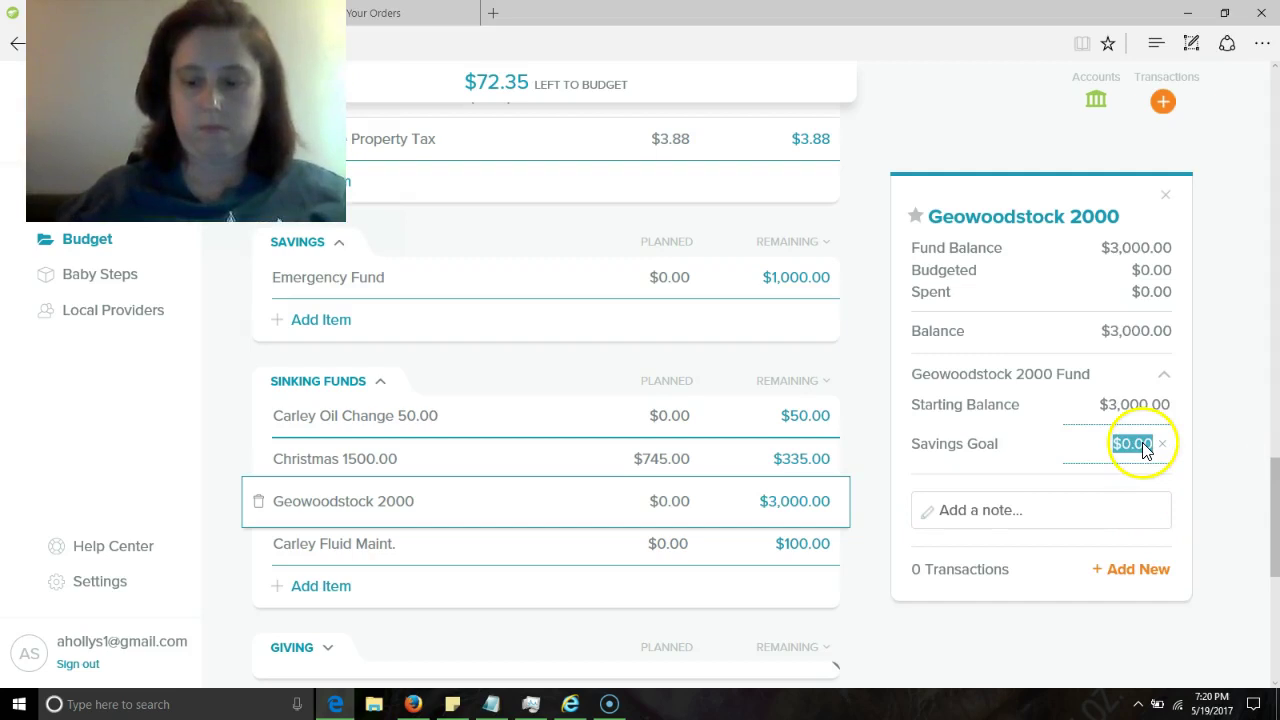
pyautogui.write('3000')
pyautogui.click(1160, 500)
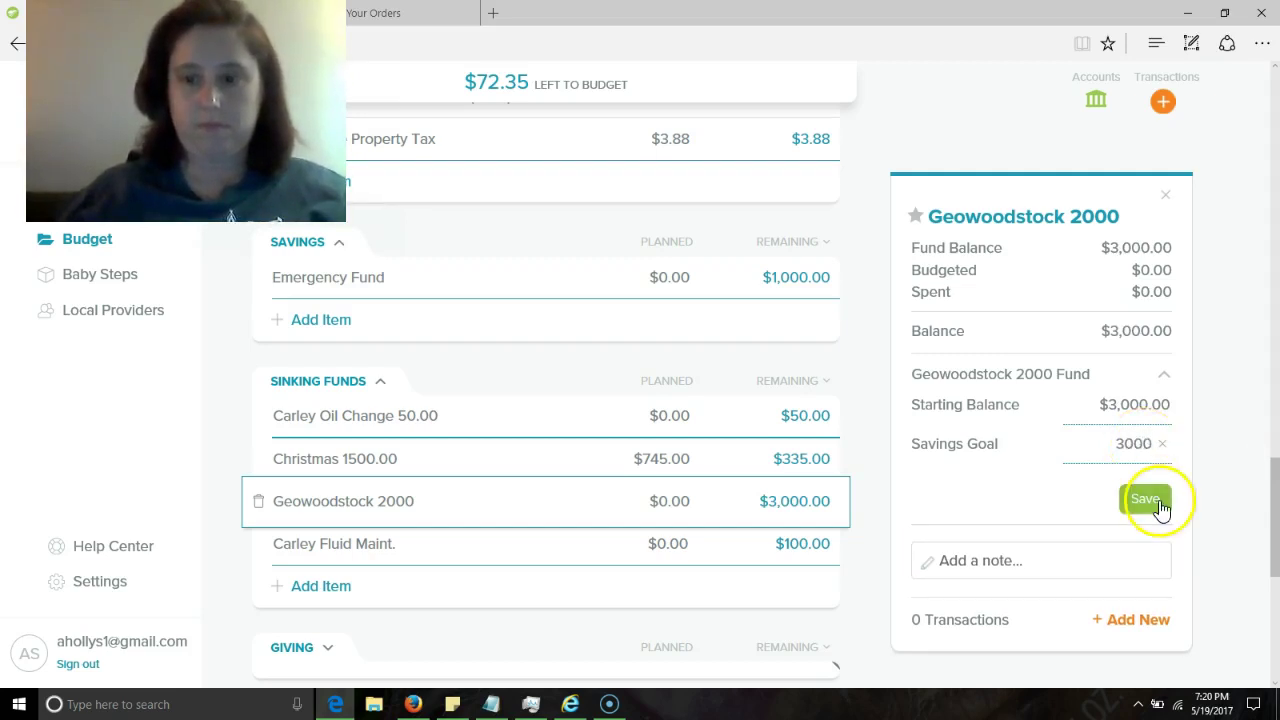
pyautogui.click(1224, 470)
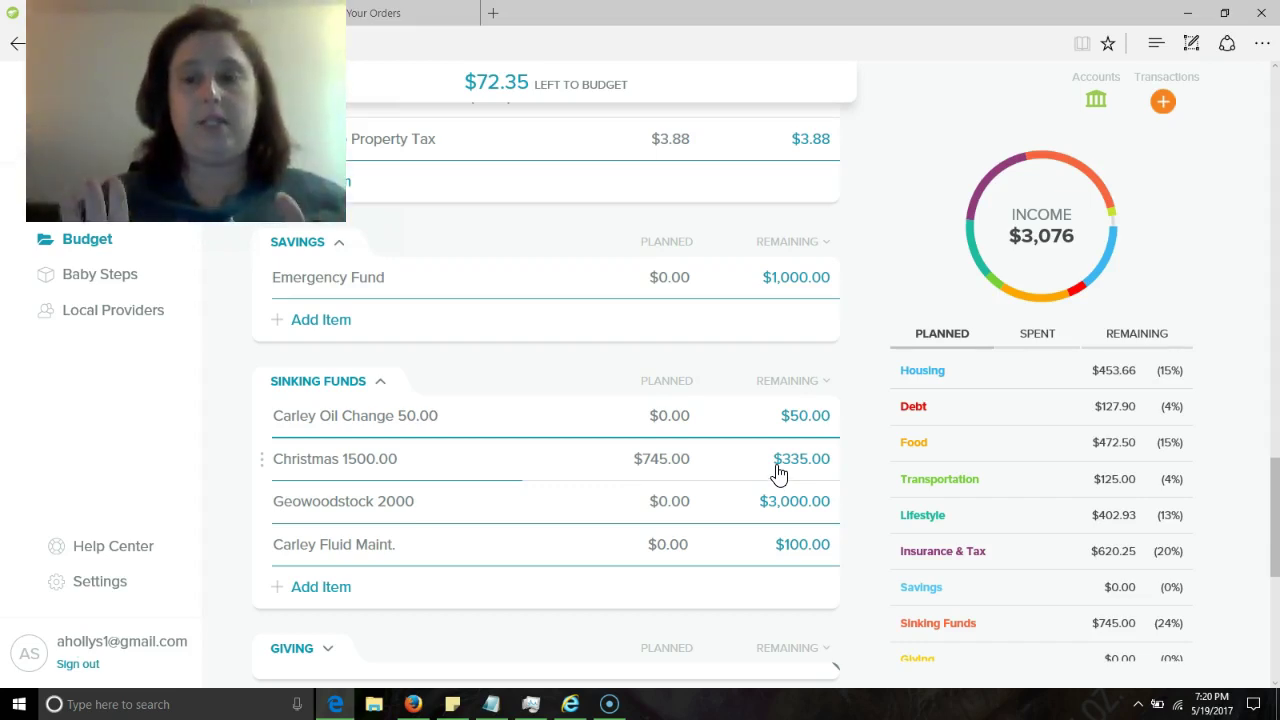
# - Switch to the budget spreadsheet in Google Sheets and select the 5/19/2017 Payment column on the May 17 sheet
pyautogui.scroll(2, 1275, 468)
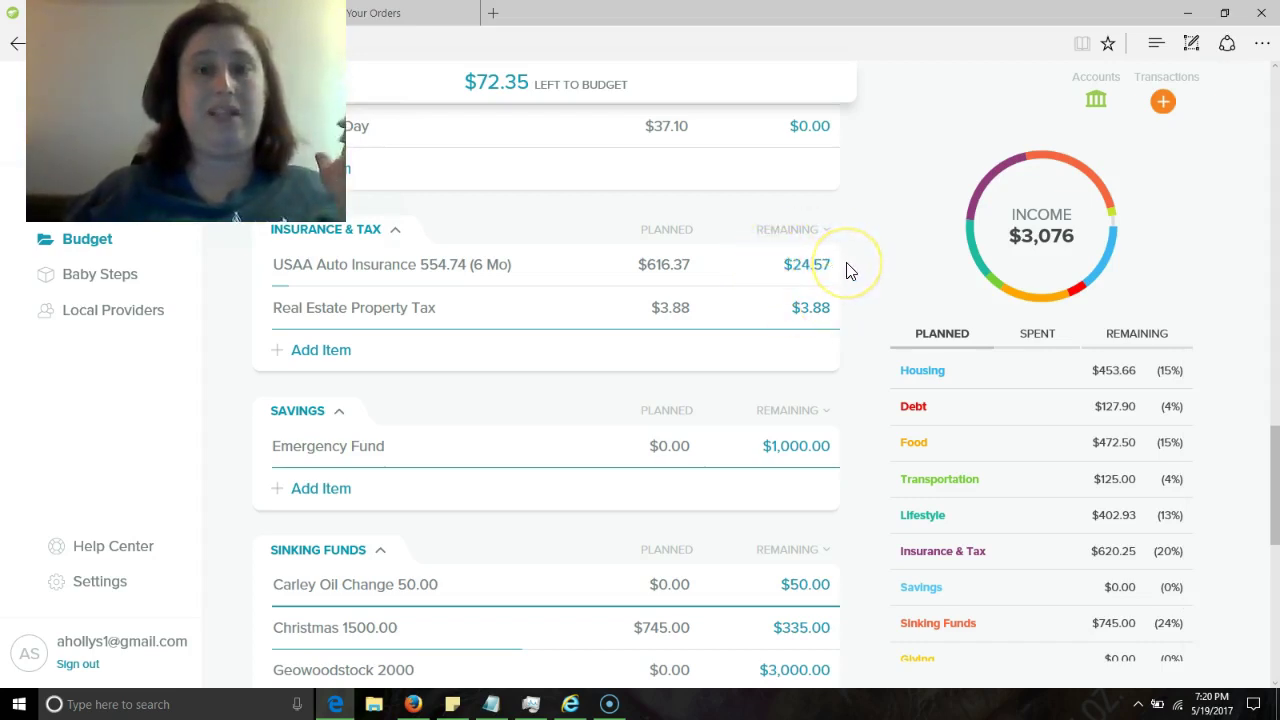
pyautogui.click(423, 30)
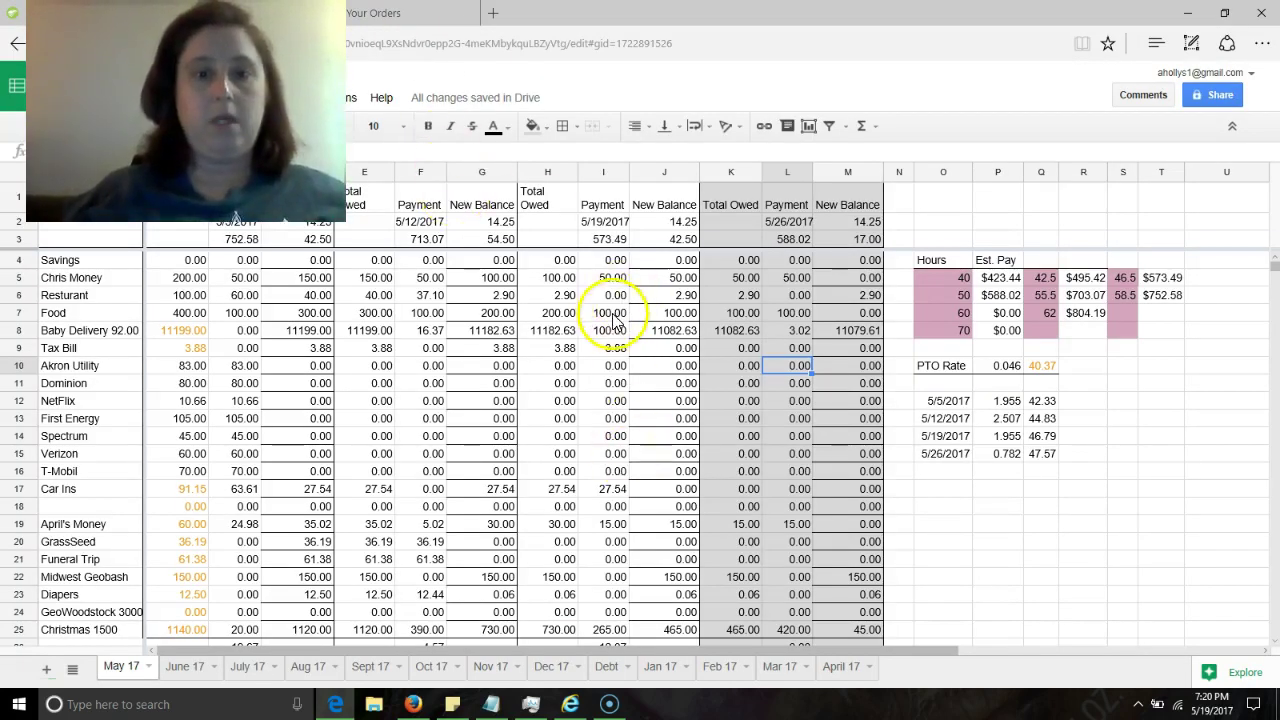
pyautogui.click(595, 171)
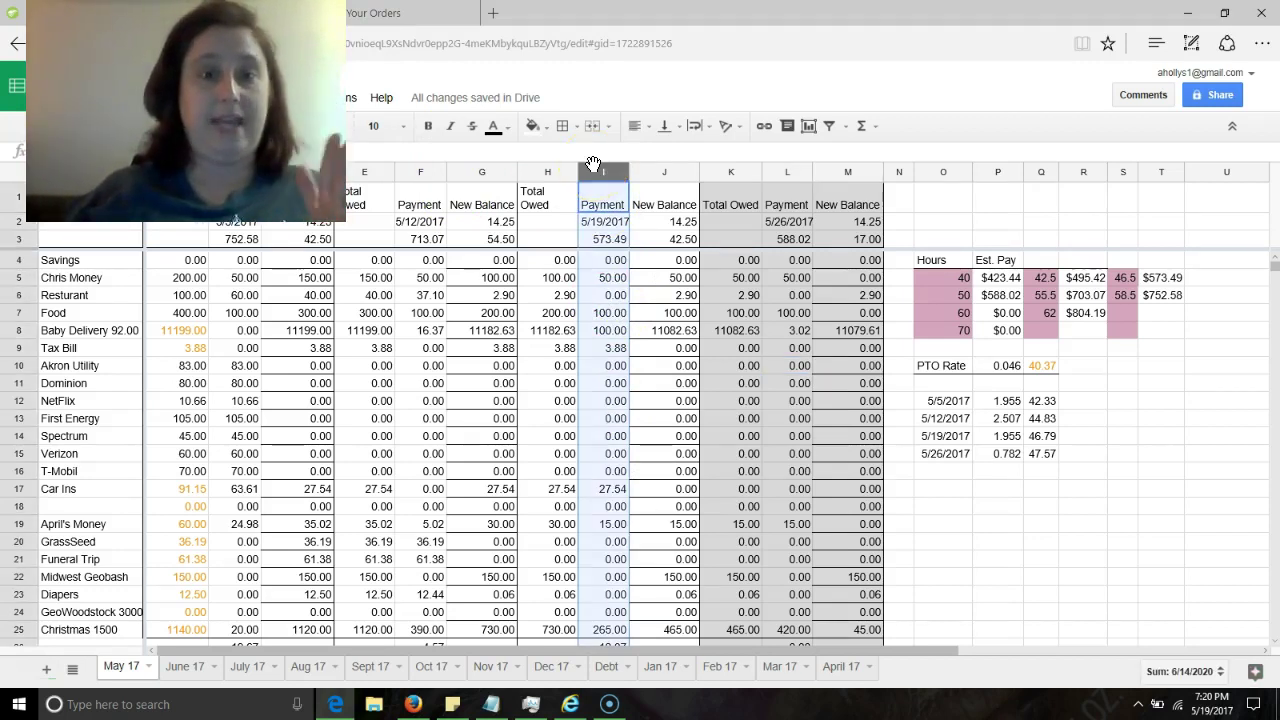
# - Review the 5/12/2017 Payment column on the May 17 sheet, including the Resturant and T-Mobil payments
pyautogui.click(421, 172)
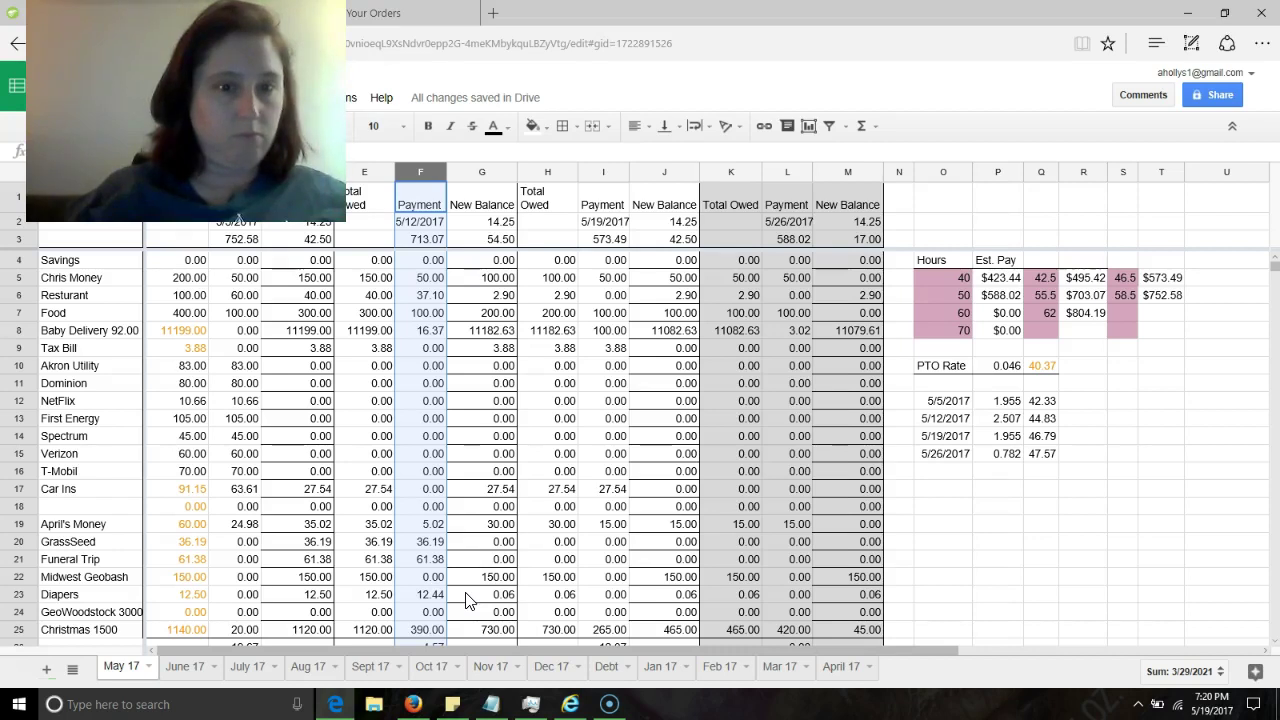
pyautogui.click(427, 299)
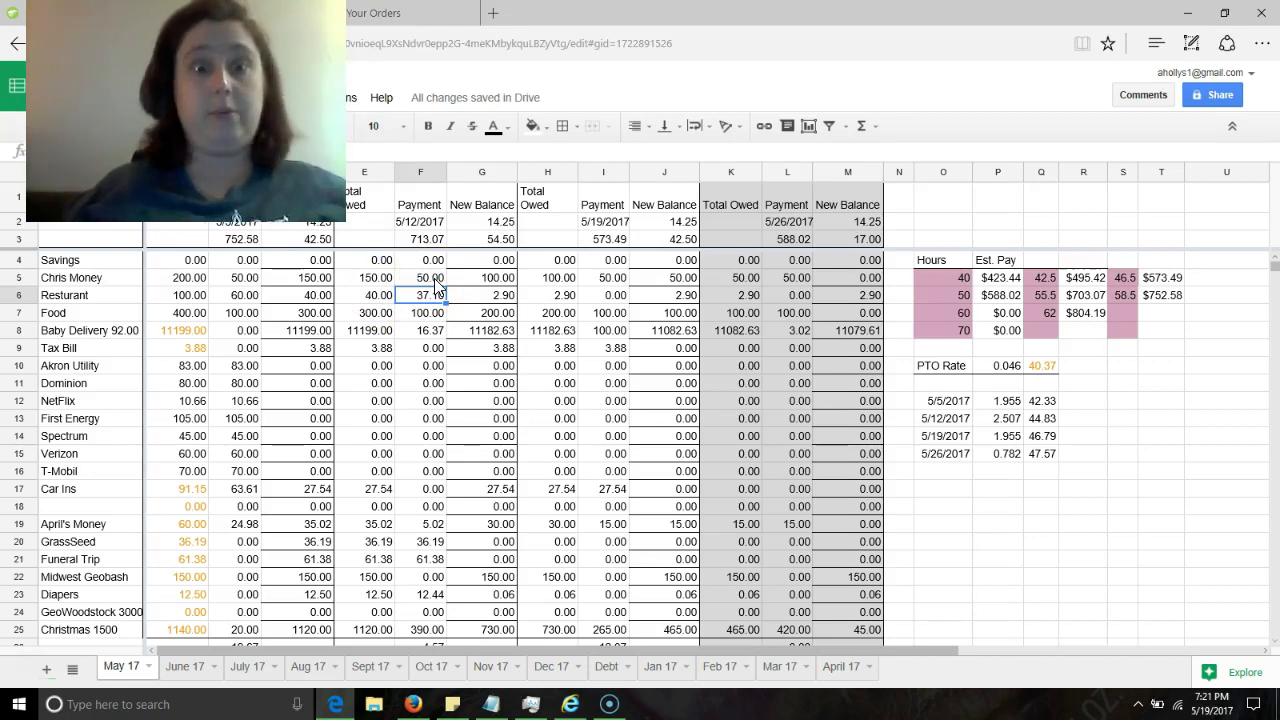
pyautogui.click(427, 297)
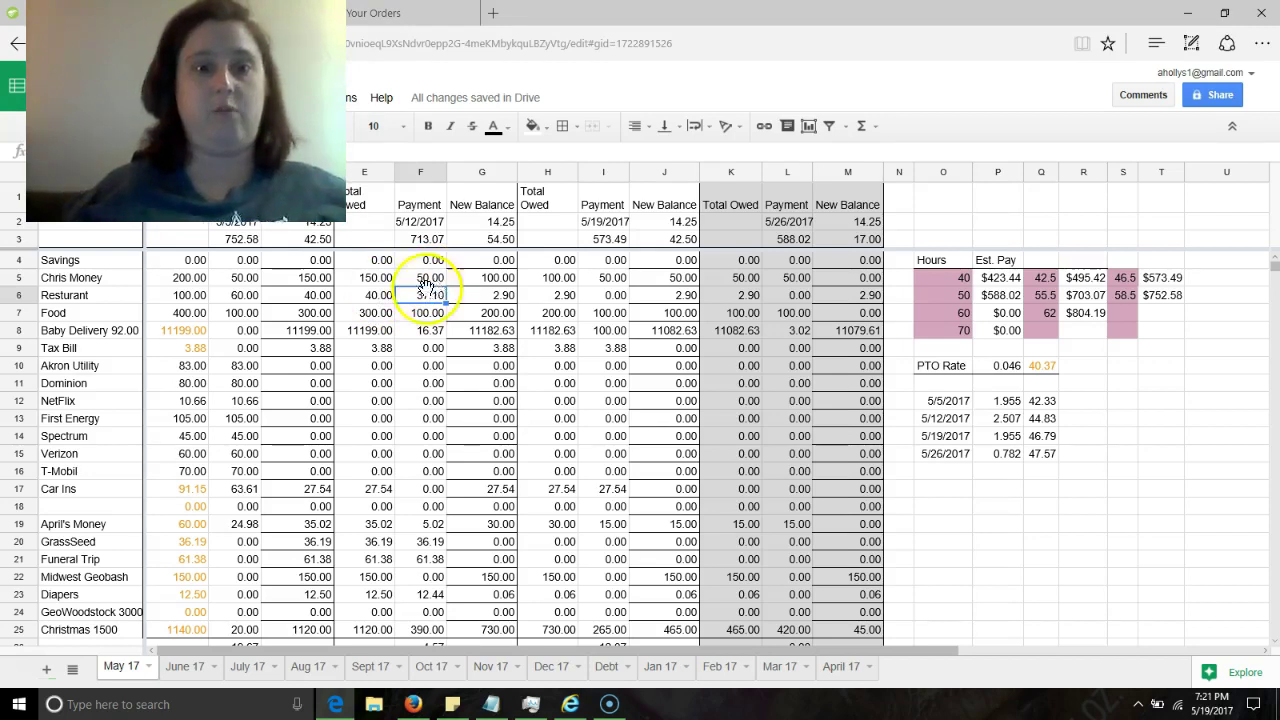
pyautogui.click(414, 479)
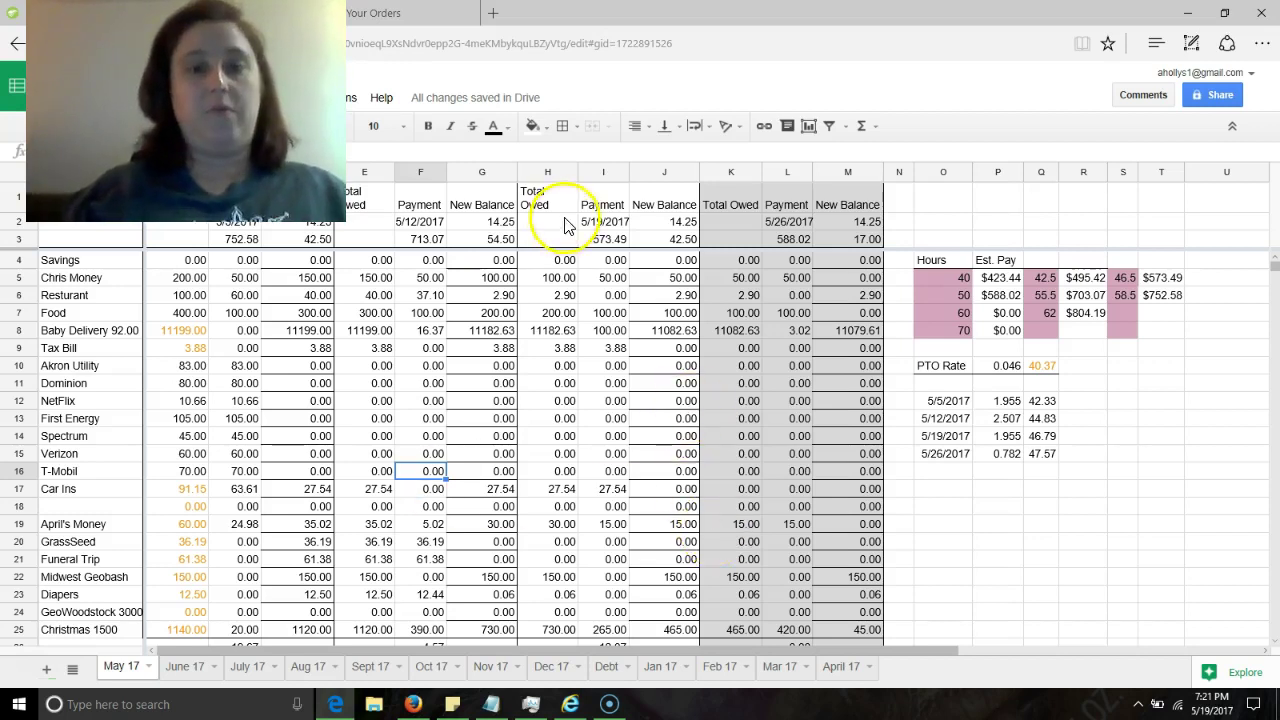
# - Compare the 5/19/2017 and 5/26/2017 paycheck amounts with the estimated pay for 50 hours in the Est. Pay table
pyautogui.click(604, 172)
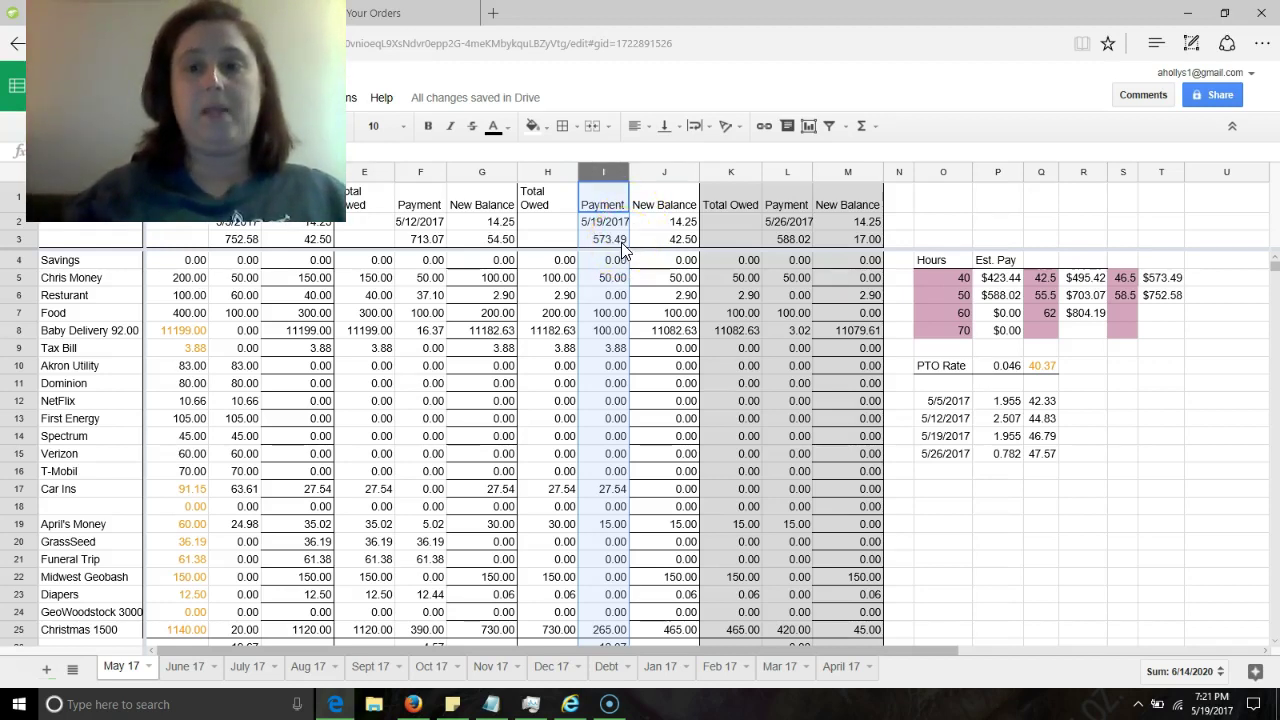
pyautogui.click(997, 297)
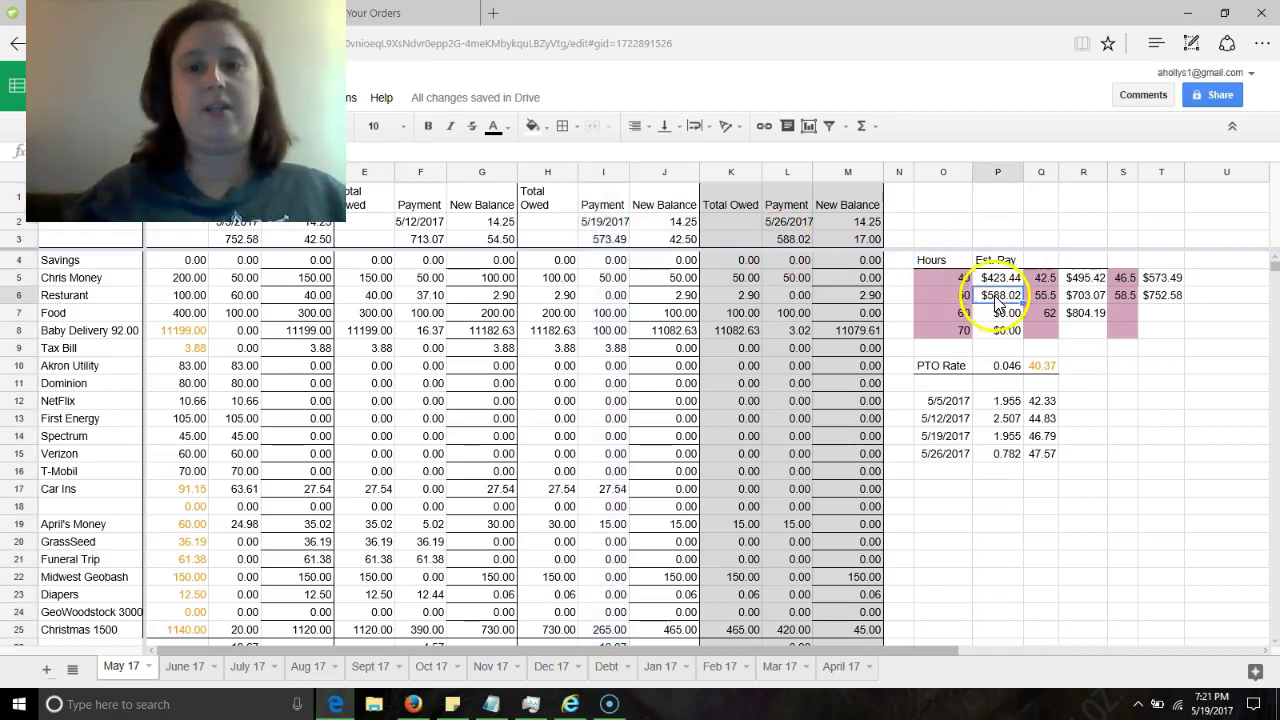
pyautogui.click(790, 239)
pyautogui.click(982, 296)
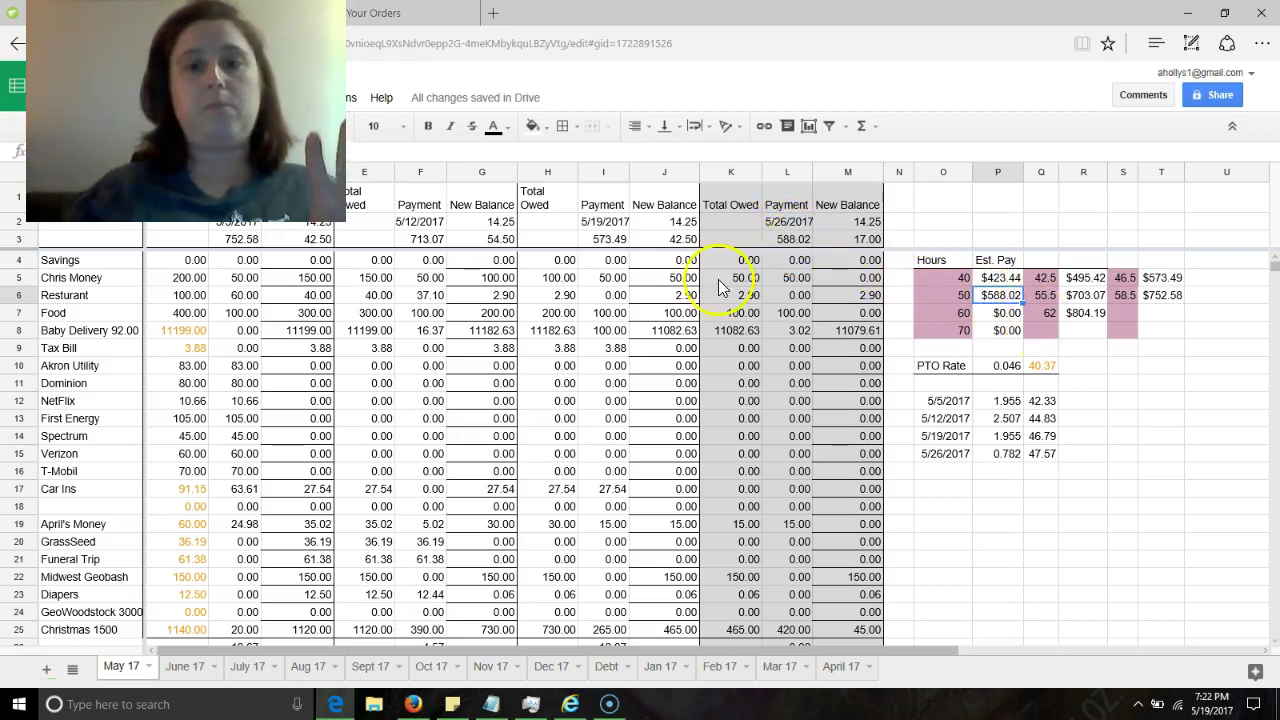
pyautogui.click(596, 242)
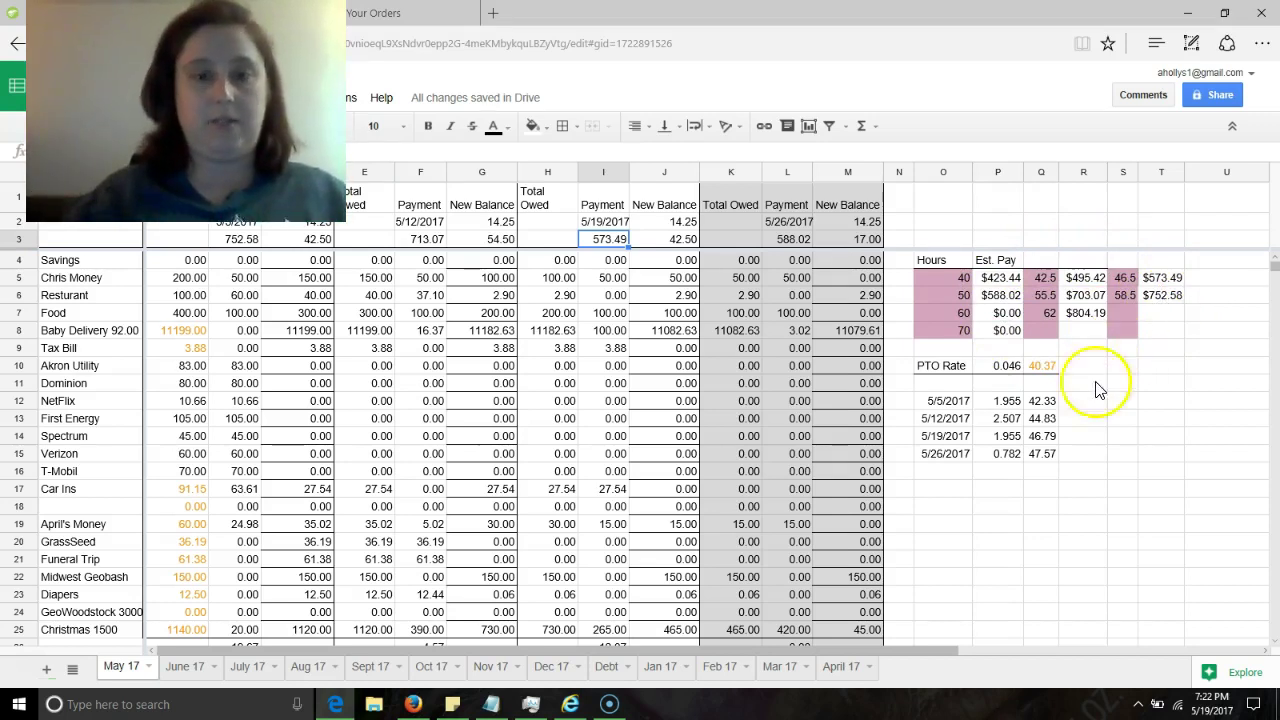
# - Examine the 5/19/2017 payments one by one, including Food, Baby Delivery, Tax Bill, Car Ins and Christmas, down to the column's difference in row 26
pyautogui.click(612, 279)
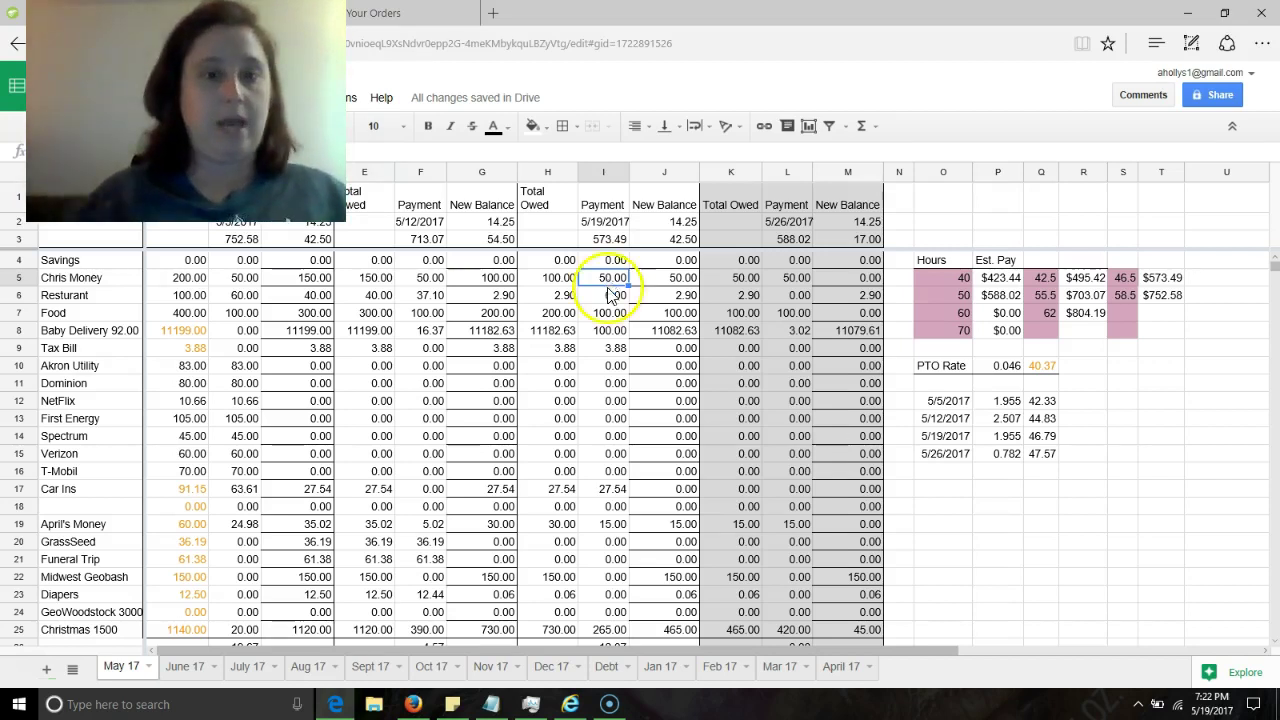
pyautogui.click(612, 313)
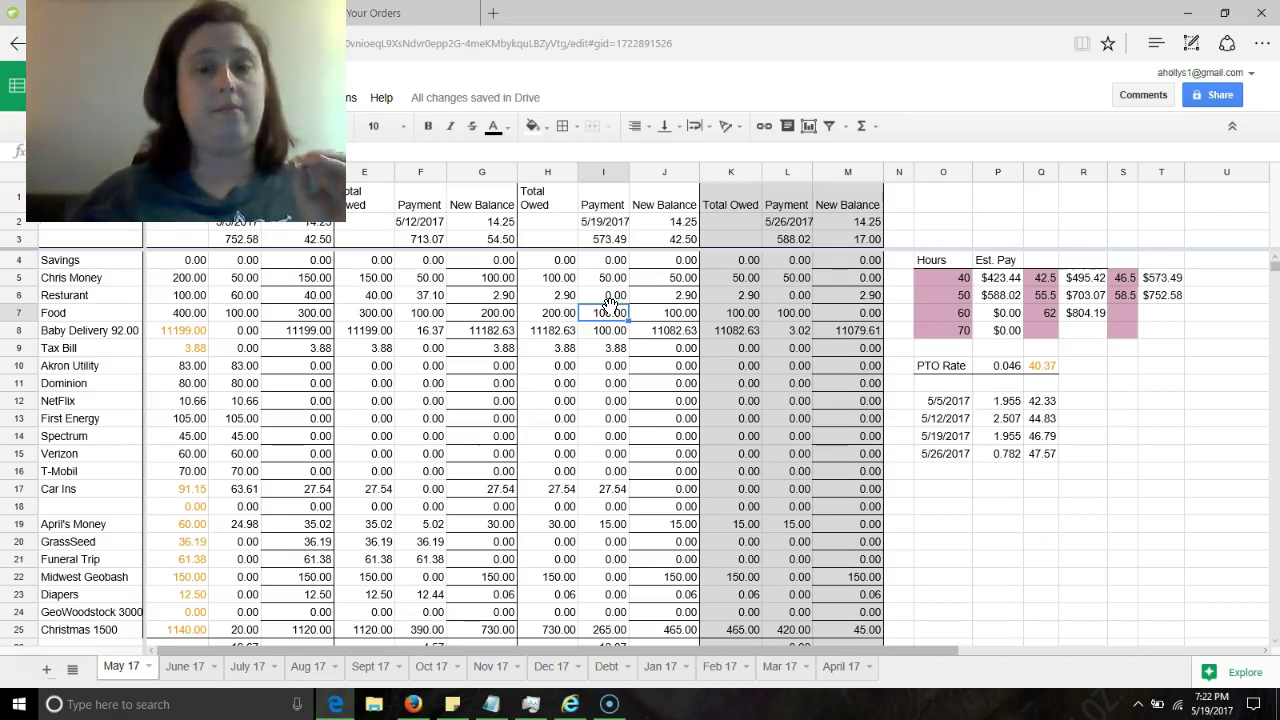
pyautogui.click(609, 315)
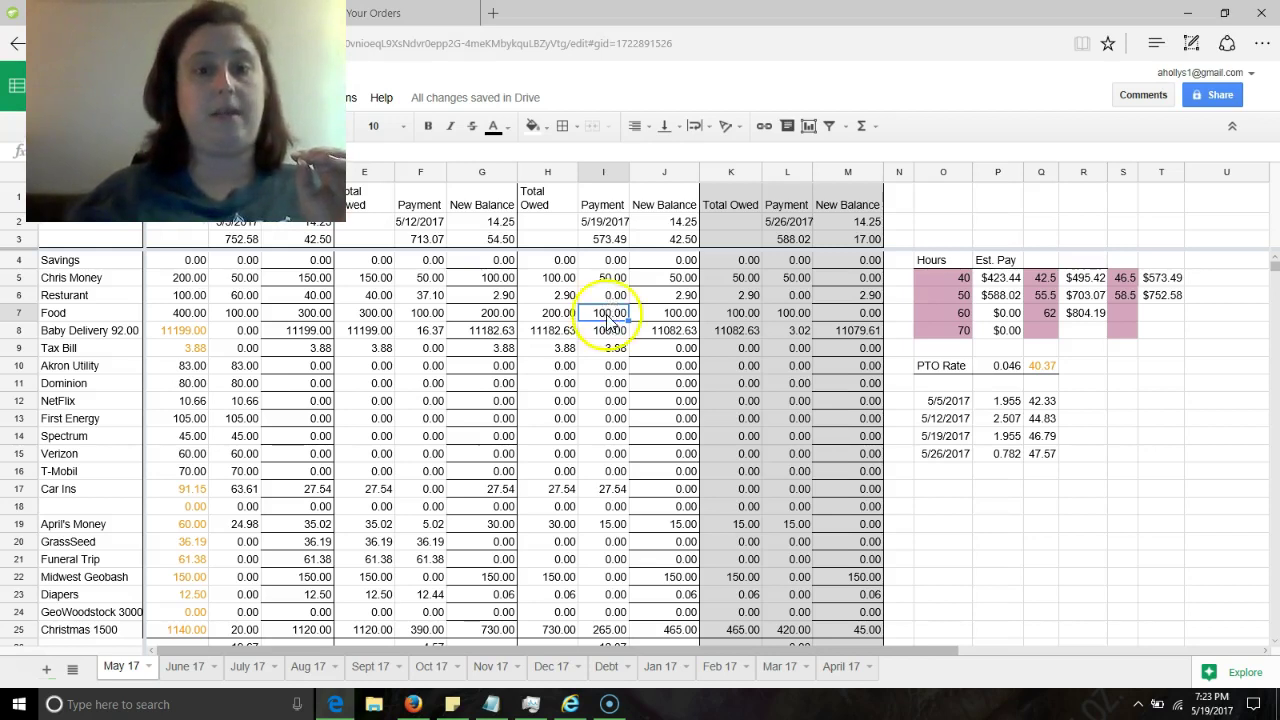
pyautogui.click(618, 332)
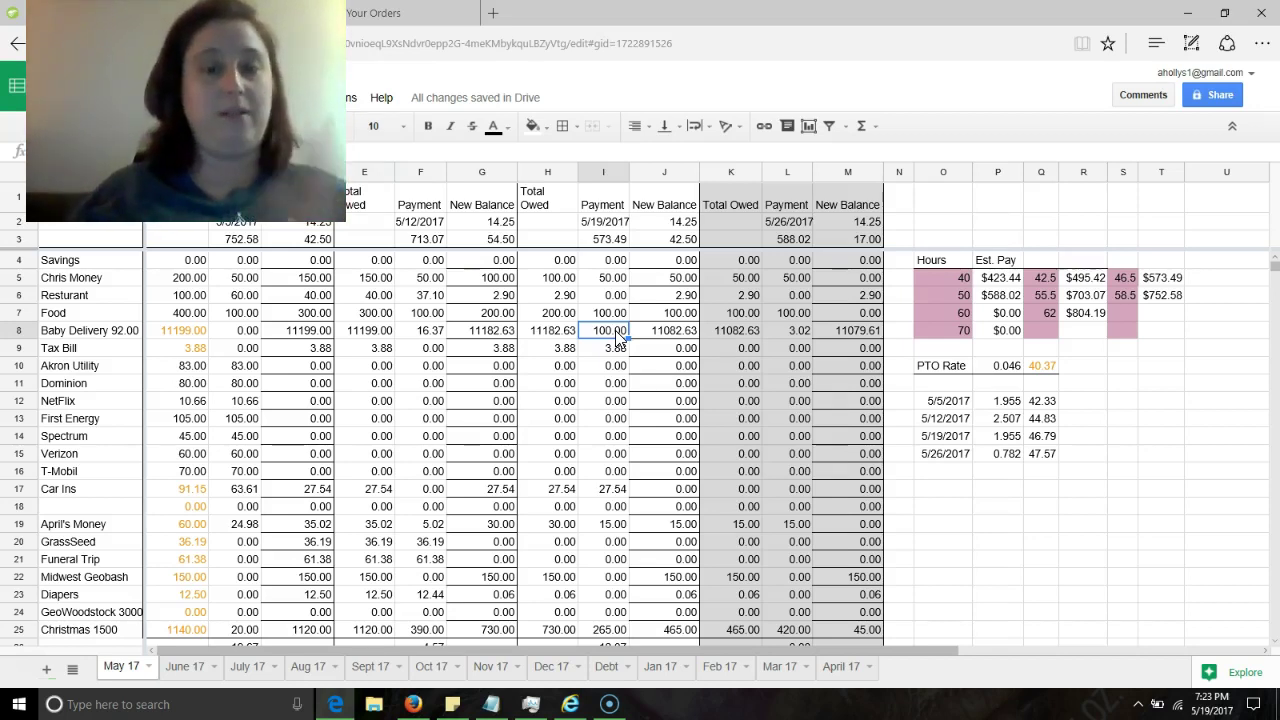
pyautogui.click(614, 350)
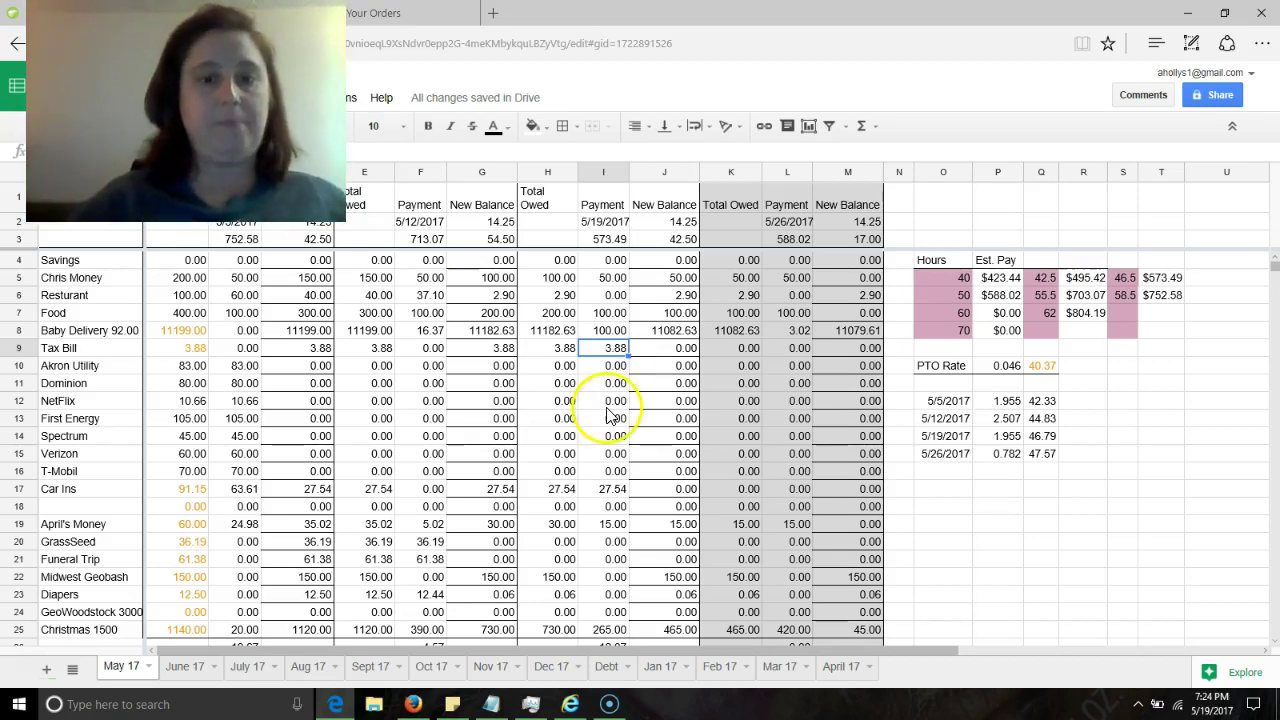
pyautogui.click(612, 489)
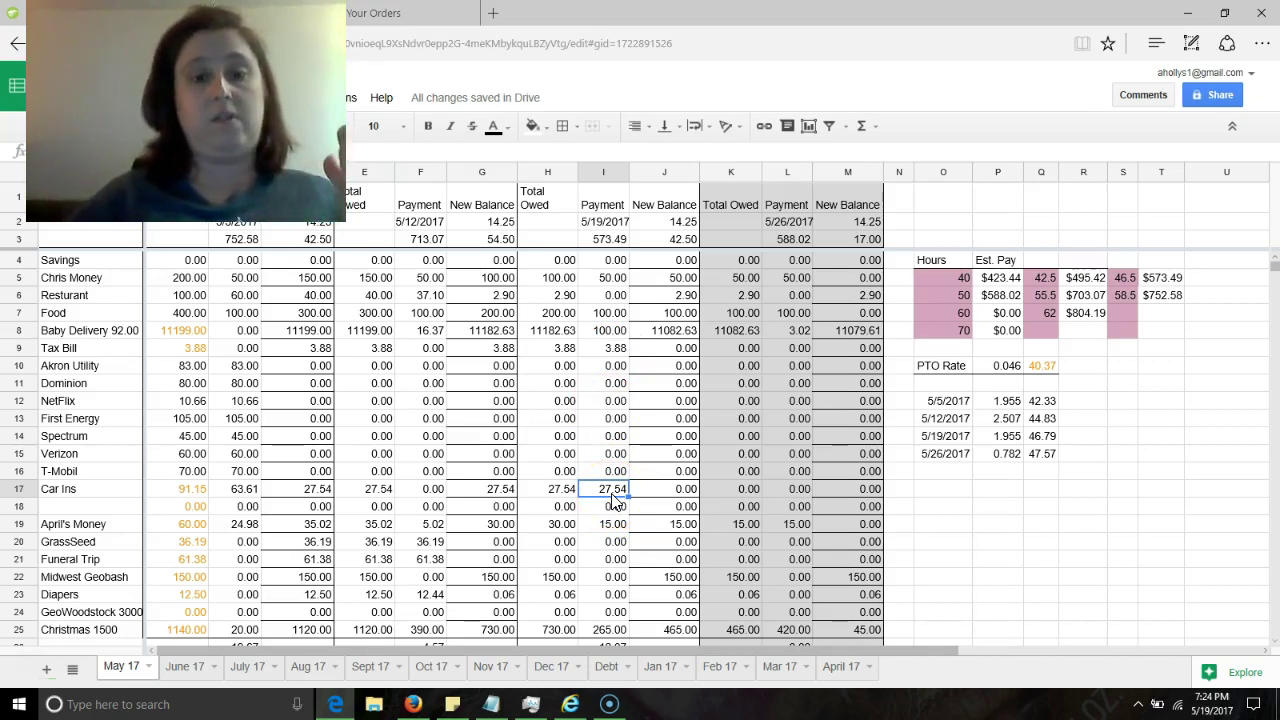
pyautogui.click(614, 524)
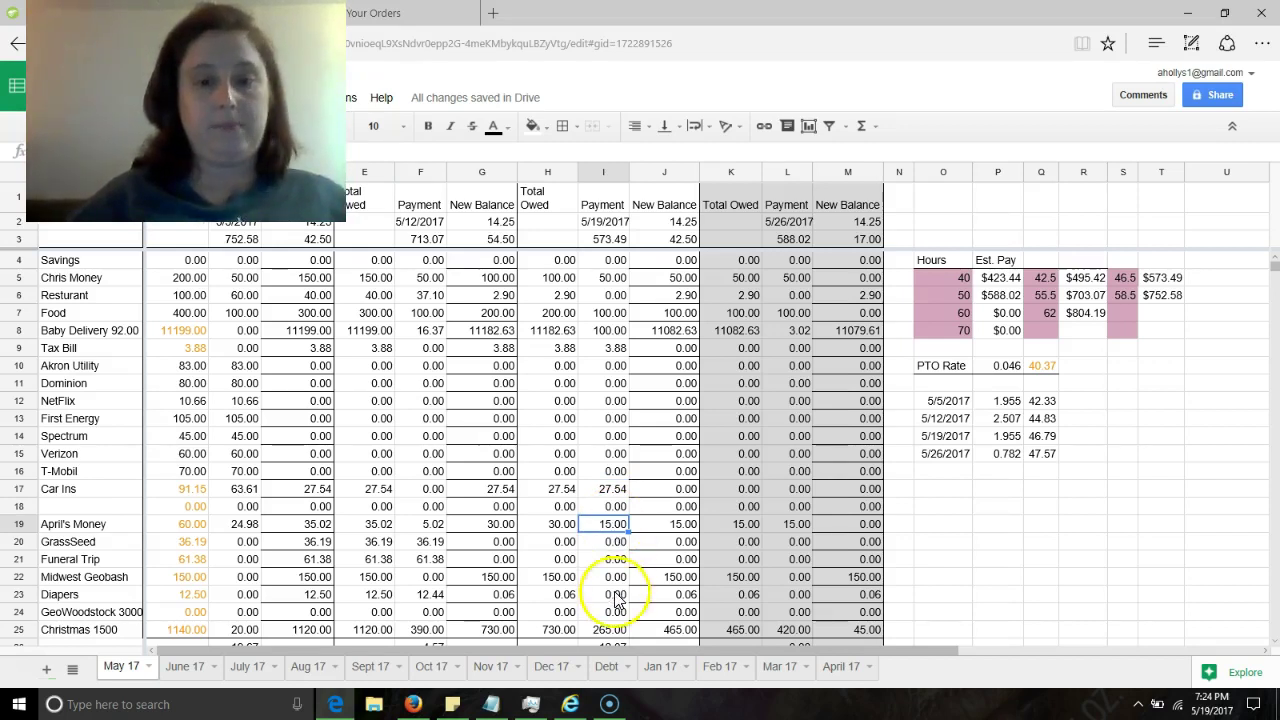
pyautogui.click(615, 628)
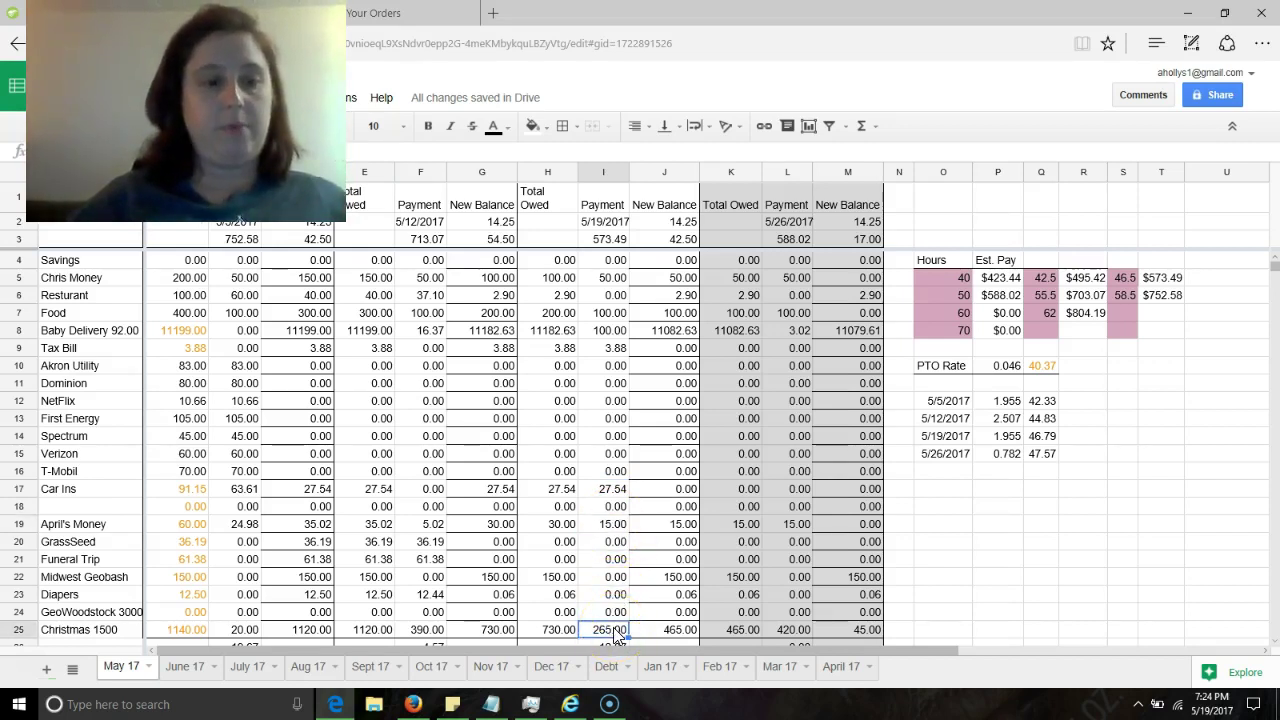
pyautogui.press('Down')
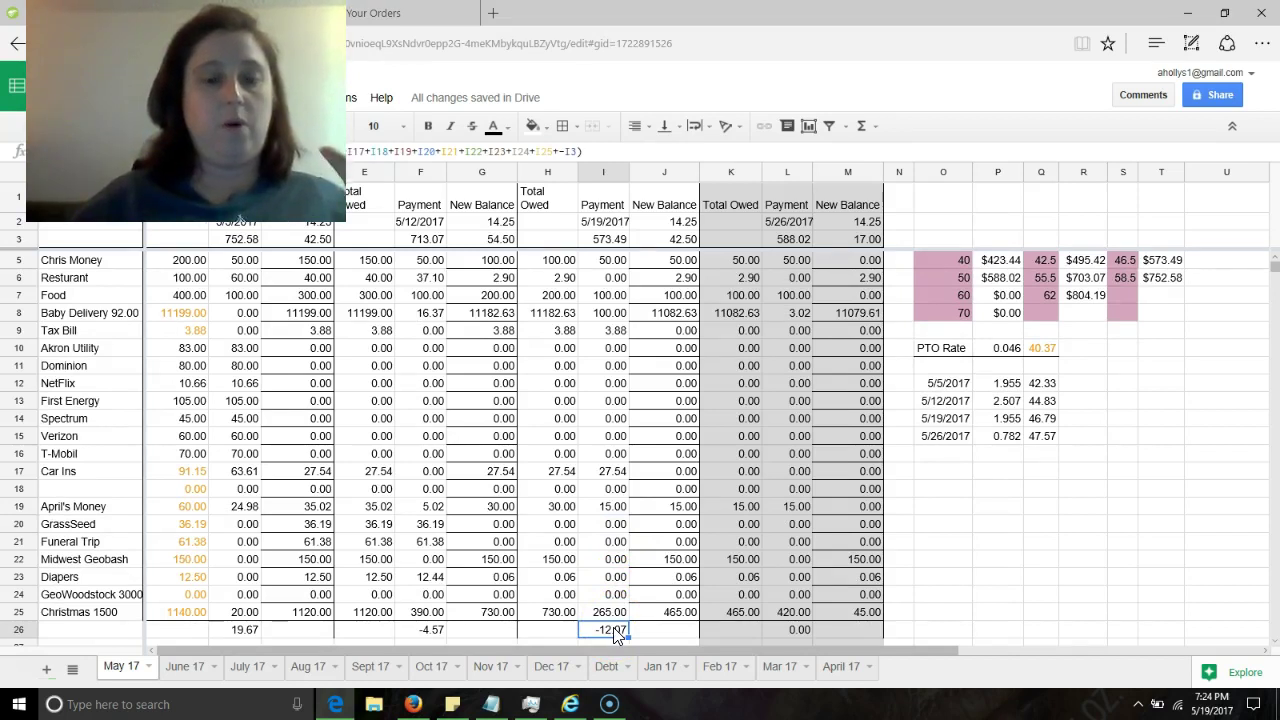
# - Set the 5/19/2017 payment for Christmas 1500 to 275
pyautogui.click(612, 614)
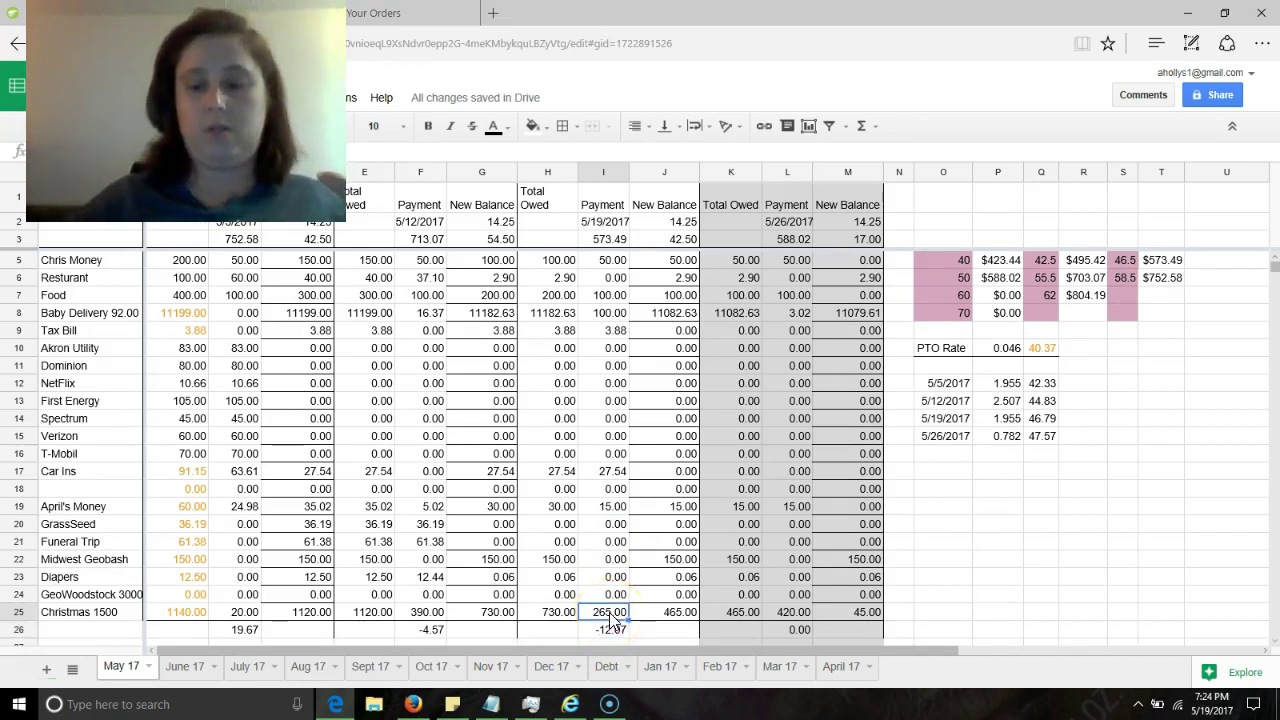
pyautogui.write('275')
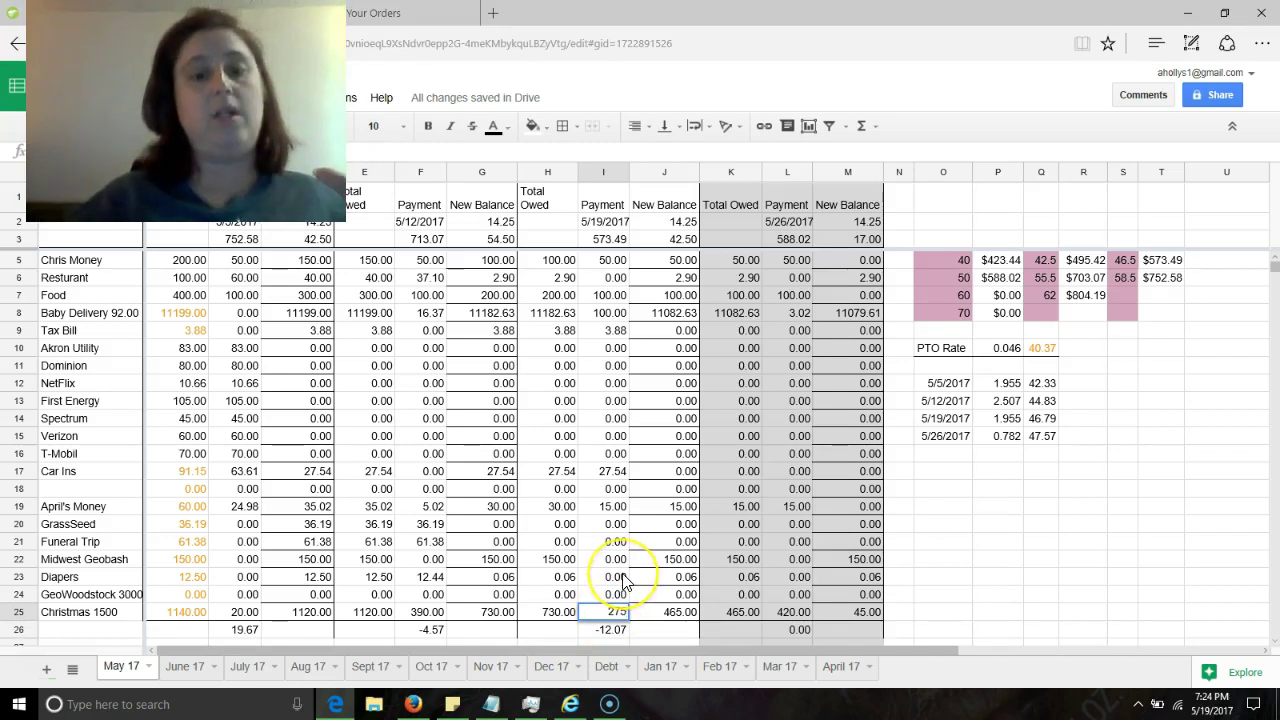
pyautogui.click(622, 580)
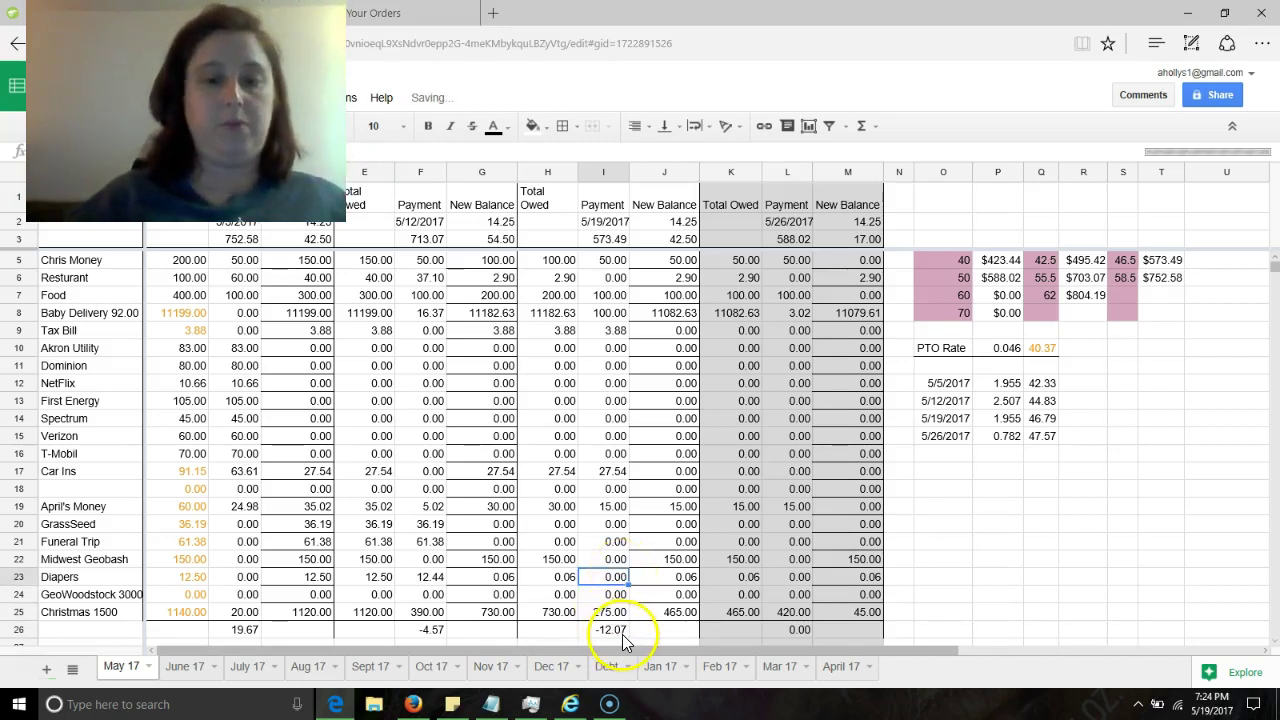
# - Set the 5/19/2017 payment for Baby Delivery to 102.07
pyautogui.click(620, 316)
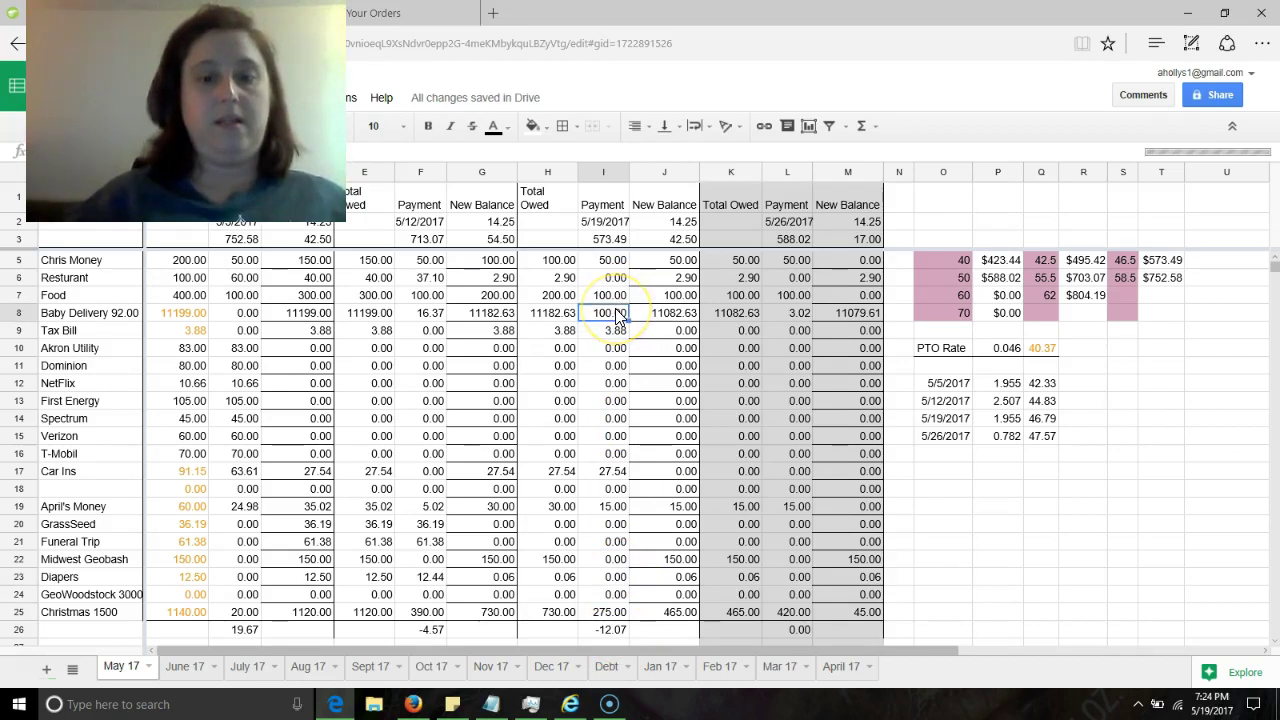
pyautogui.click(620, 606)
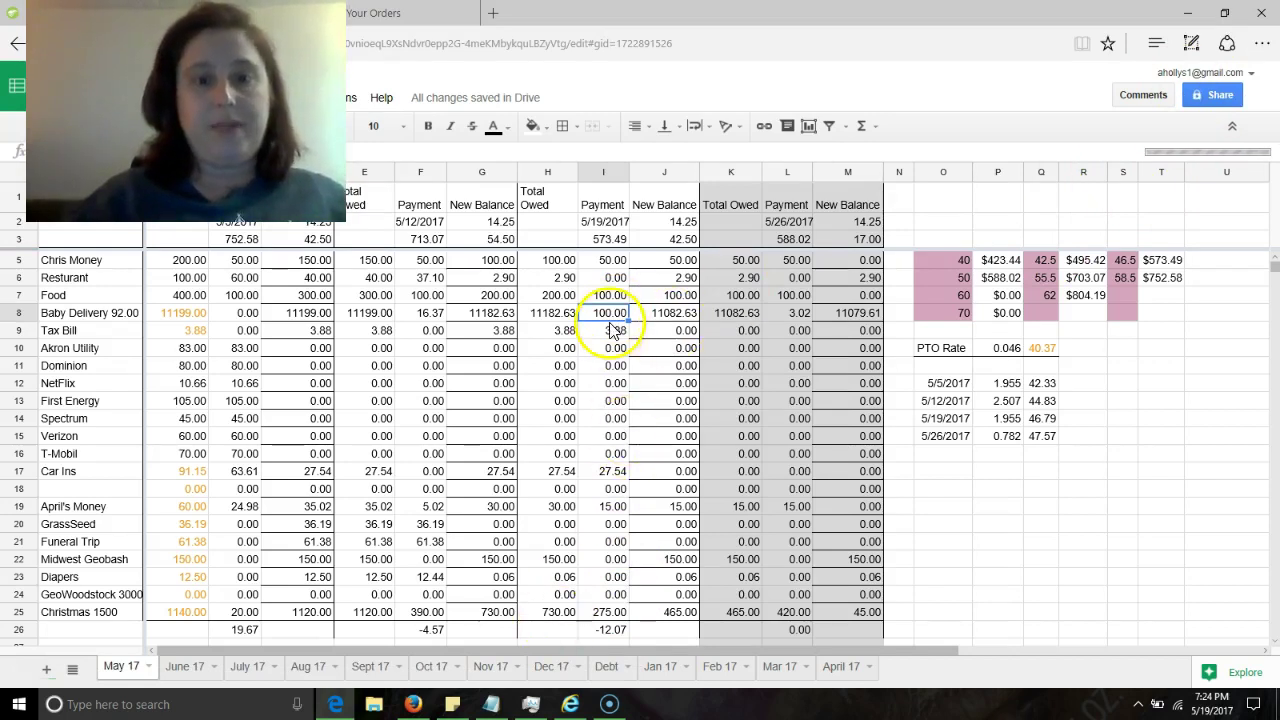
pyautogui.write('102.07')
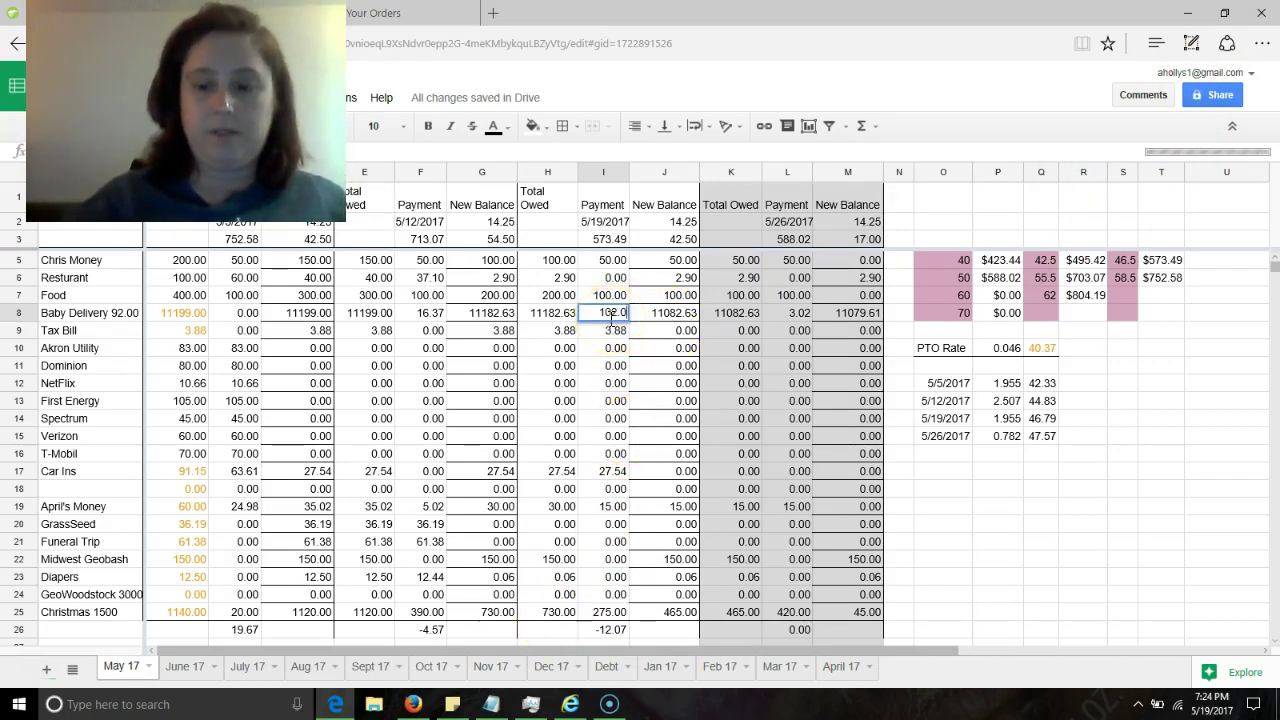
pyautogui.click(614, 348)
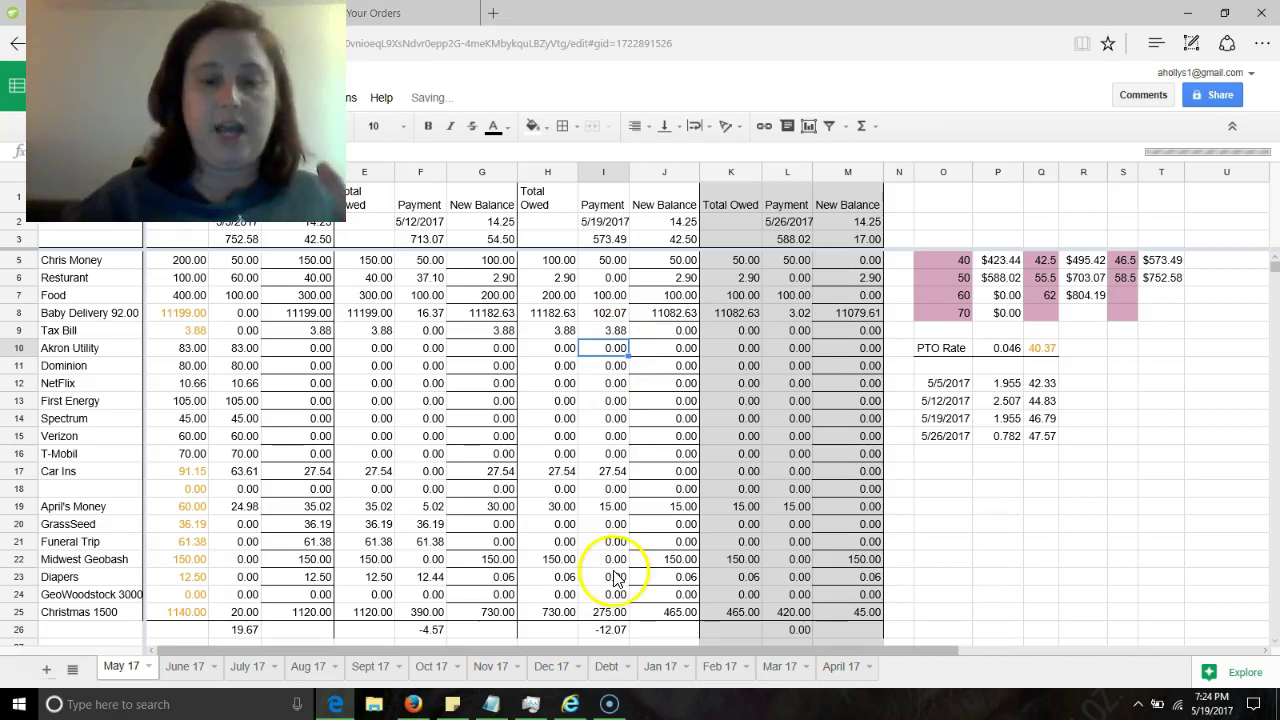